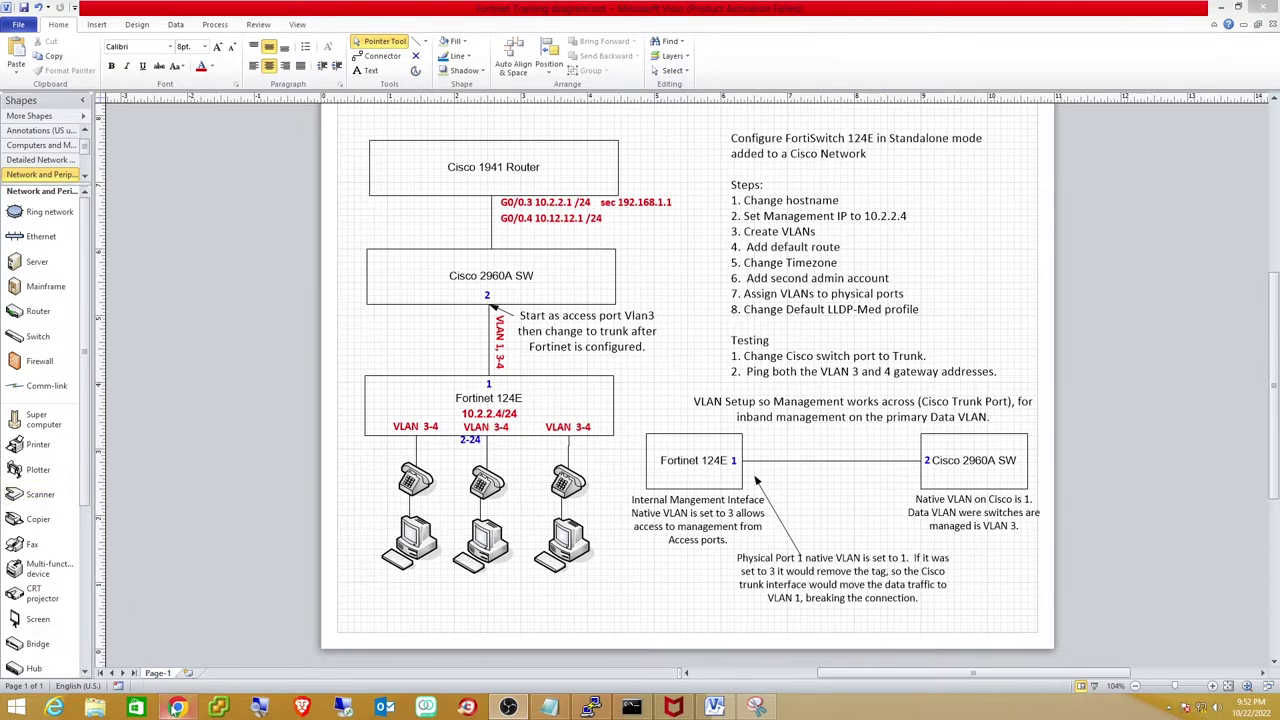
Bring the waiting Chrome window to the front from its taskbar preview.
{"action": "mouse_move", "coordinate": [177, 707]}
{"action": "left_click", "coordinate": [116, 594]}
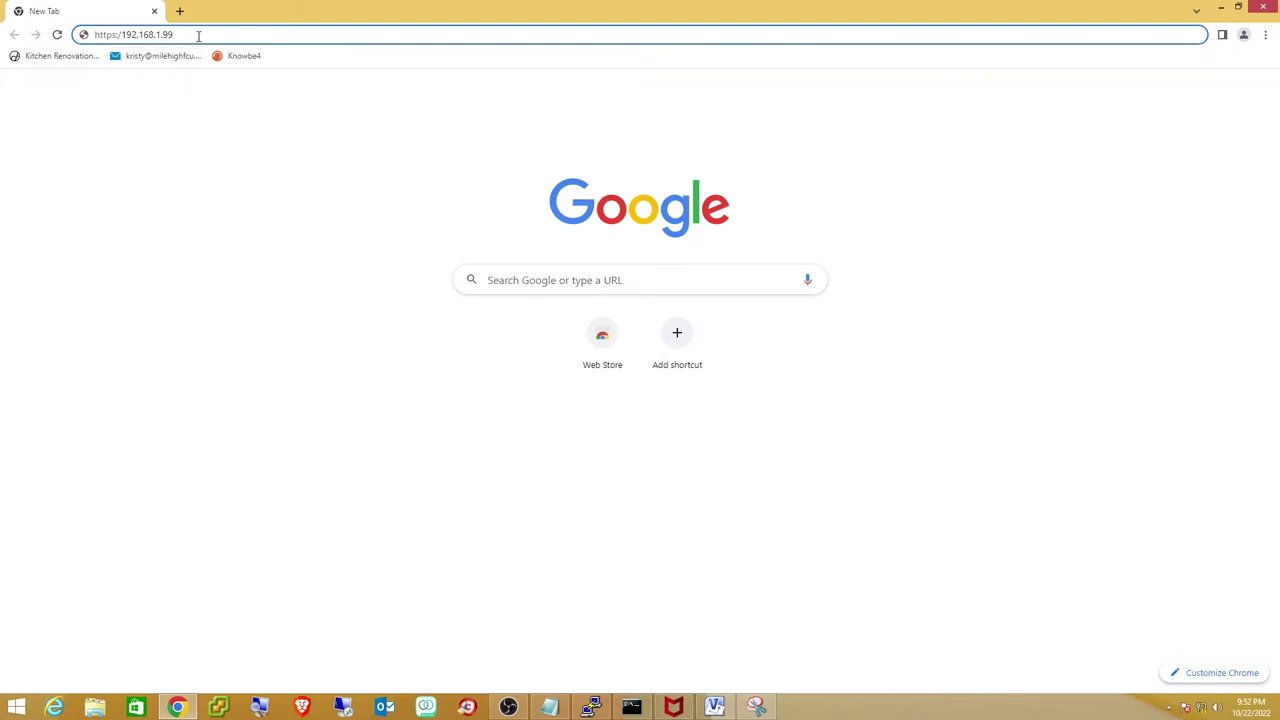
{"action": "key", "text": "Return"}
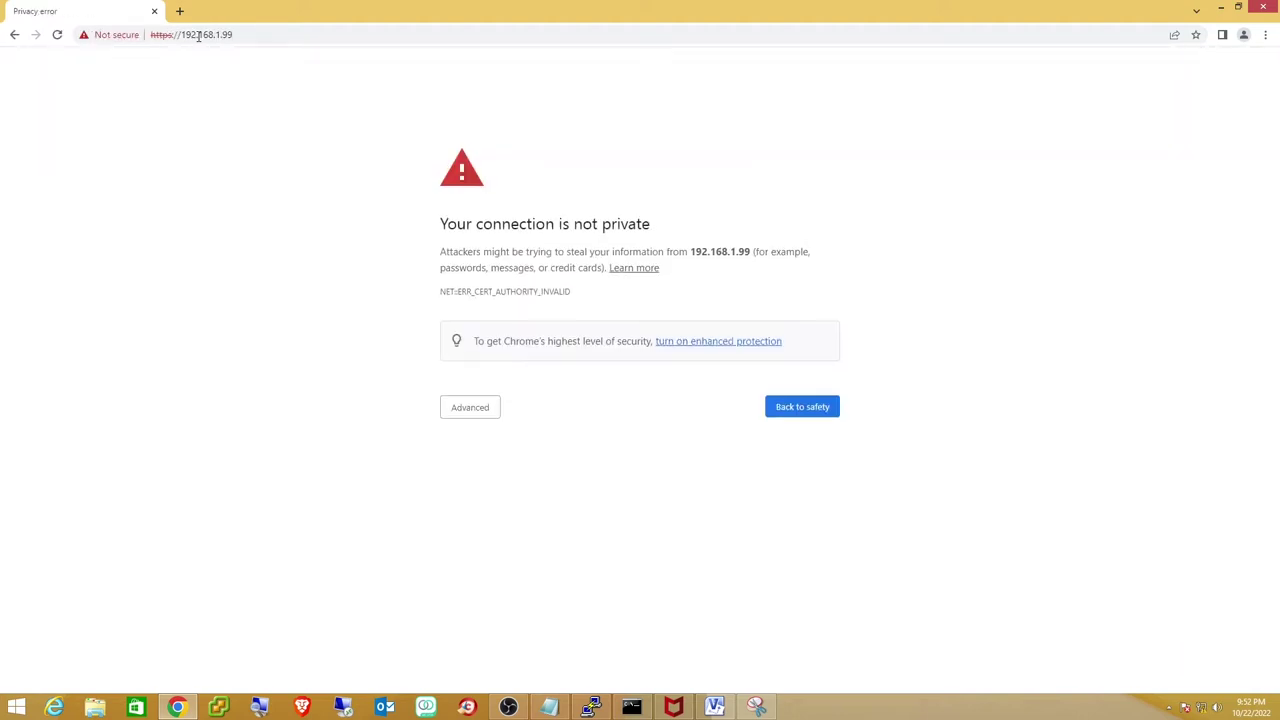
{"action": "left_click", "coordinate": [475, 411]}
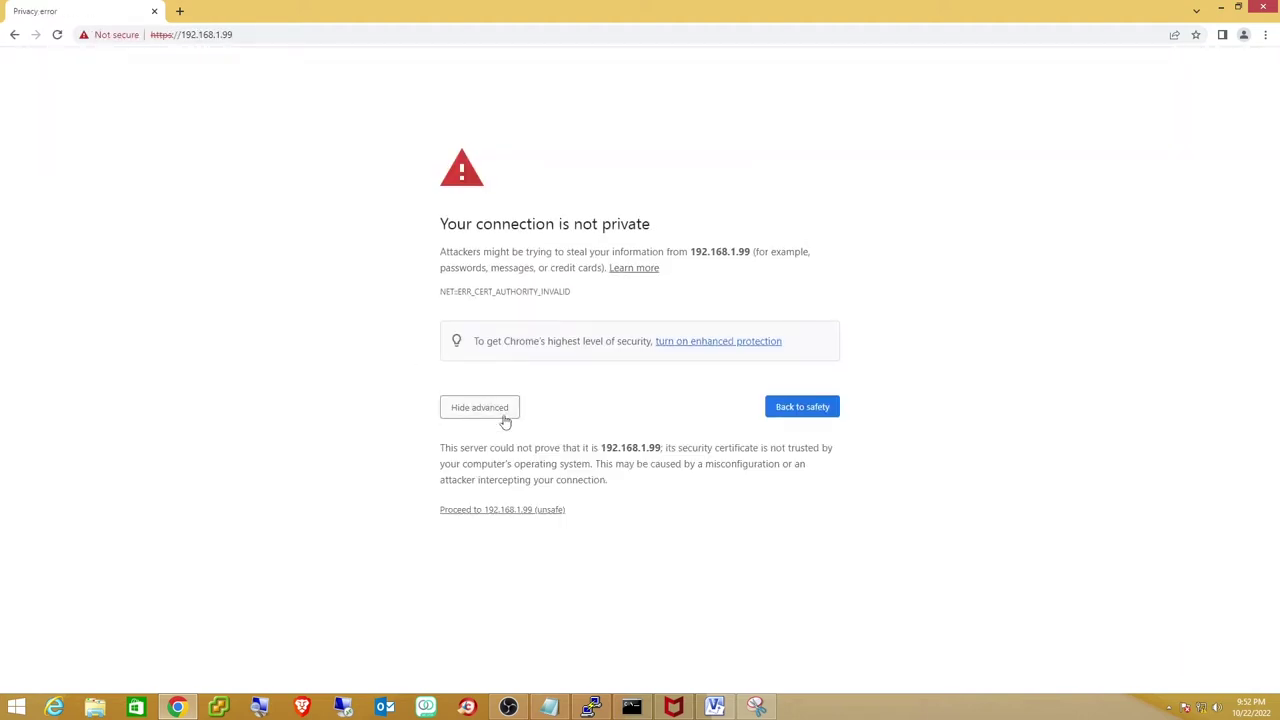
{"action": "left_click", "coordinate": [530, 510]}
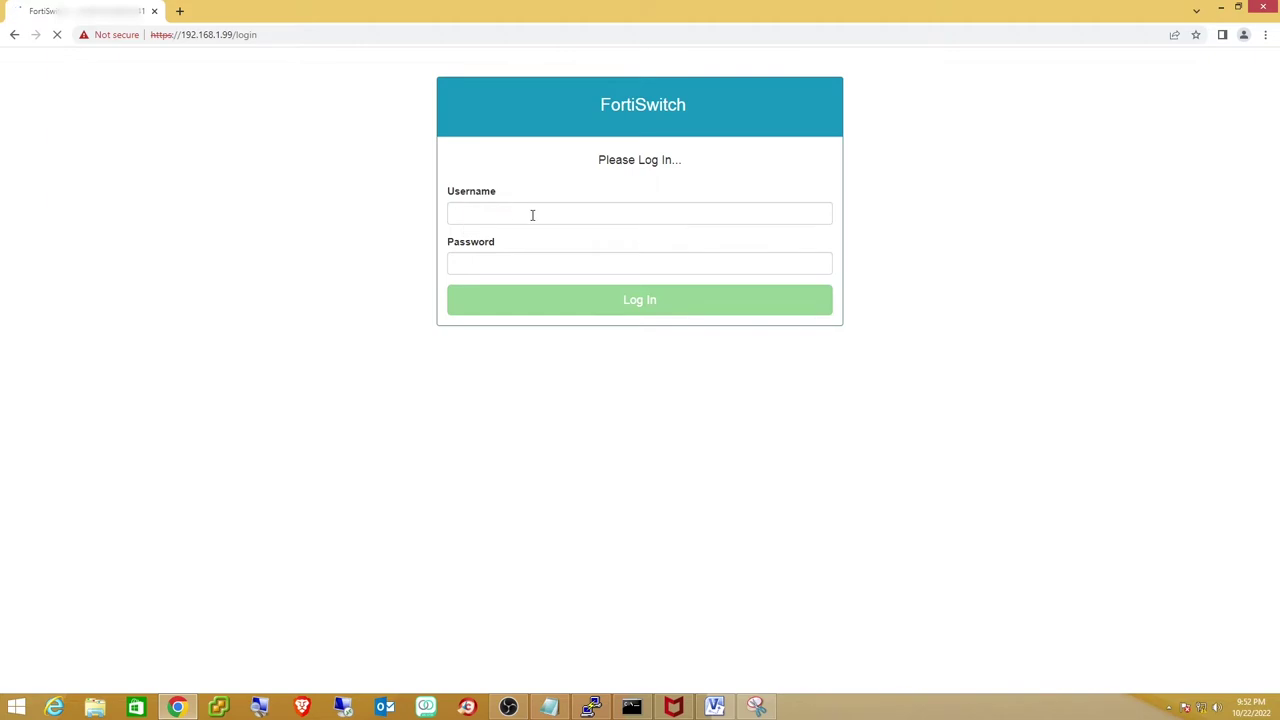
Log in to the switch as admin with a blank password.
{"action": "left_click", "coordinate": [532, 215]}
{"action": "type", "text": "sfo"}
{"action": "key", "text": "BackSpace"}
{"action": "key", "text": "BackSpace"}
{"action": "key", "text": "BackSpace"}
{"action": "type", "text": "admin"}
{"action": "key", "text": "Tab"}
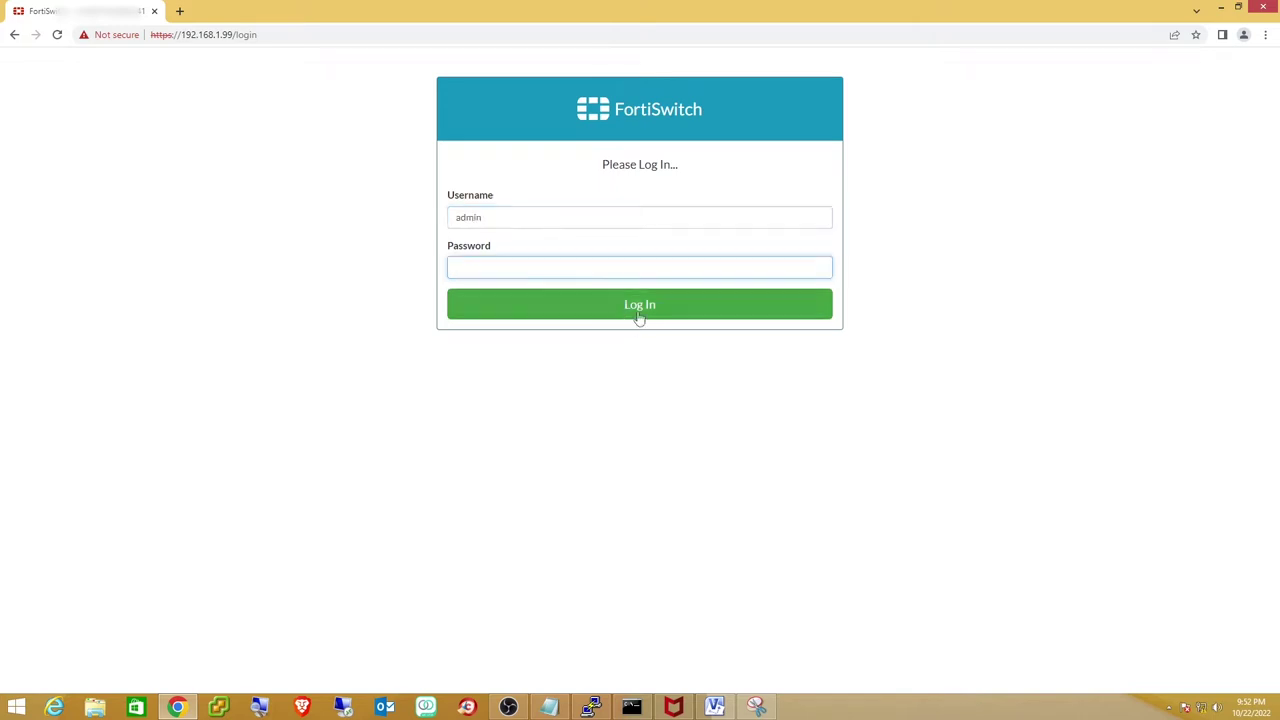
{"action": "left_click", "coordinate": [634, 304]}
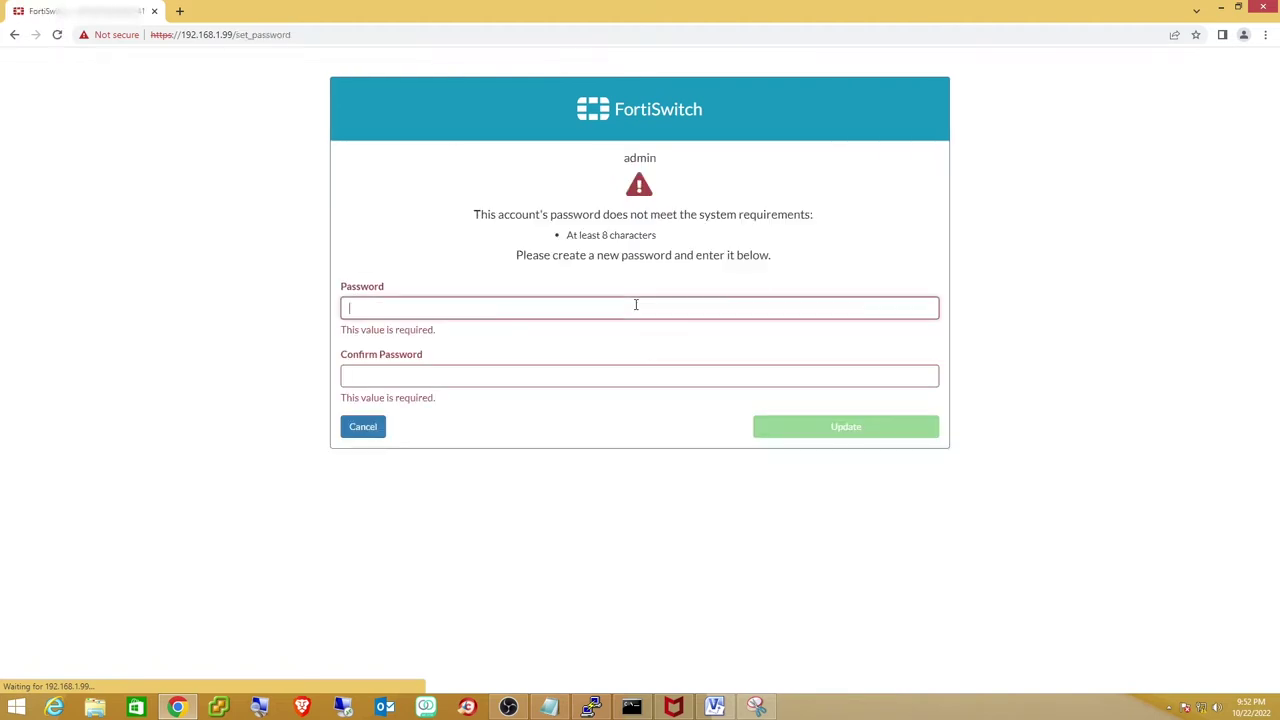
Enter and confirm a new 8+ character administrator password and save it.
{"action": "key", "text": "Tab"}
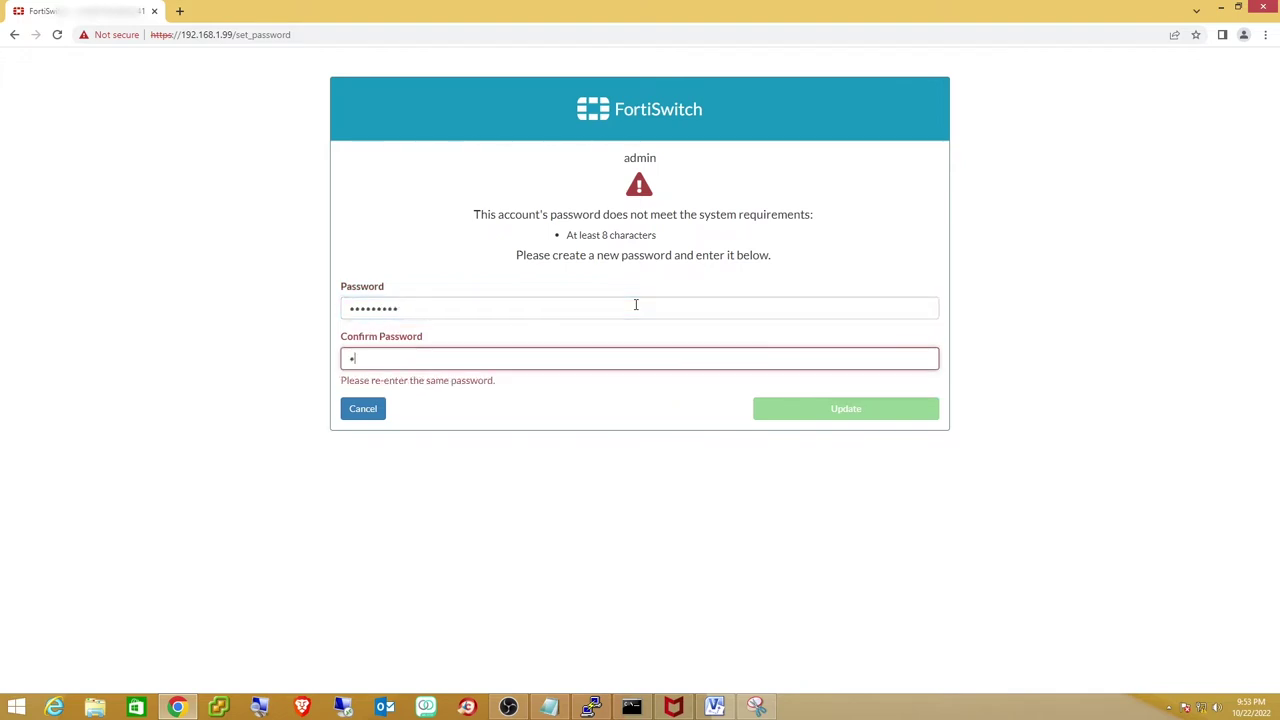
{"action": "left_click", "coordinate": [831, 397]}
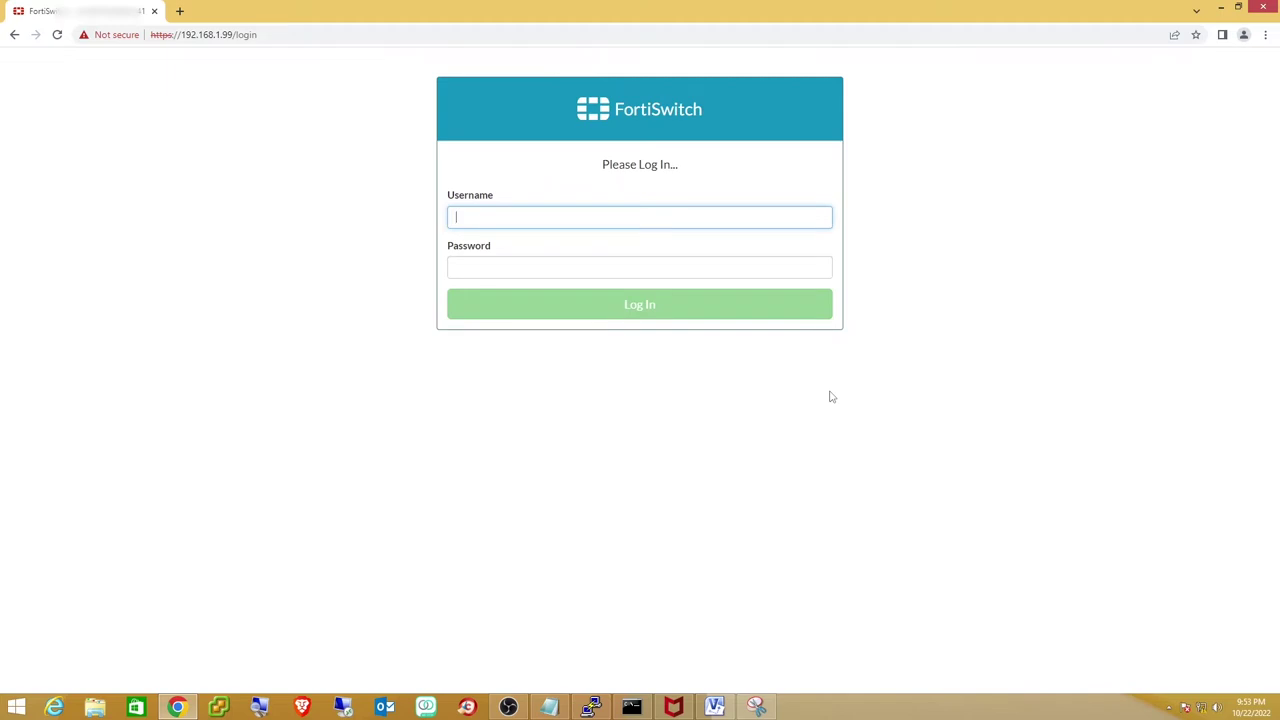
Log in again as admin using the new password.
{"action": "type", "text": "admin"}
{"action": "key", "text": "Tab"}
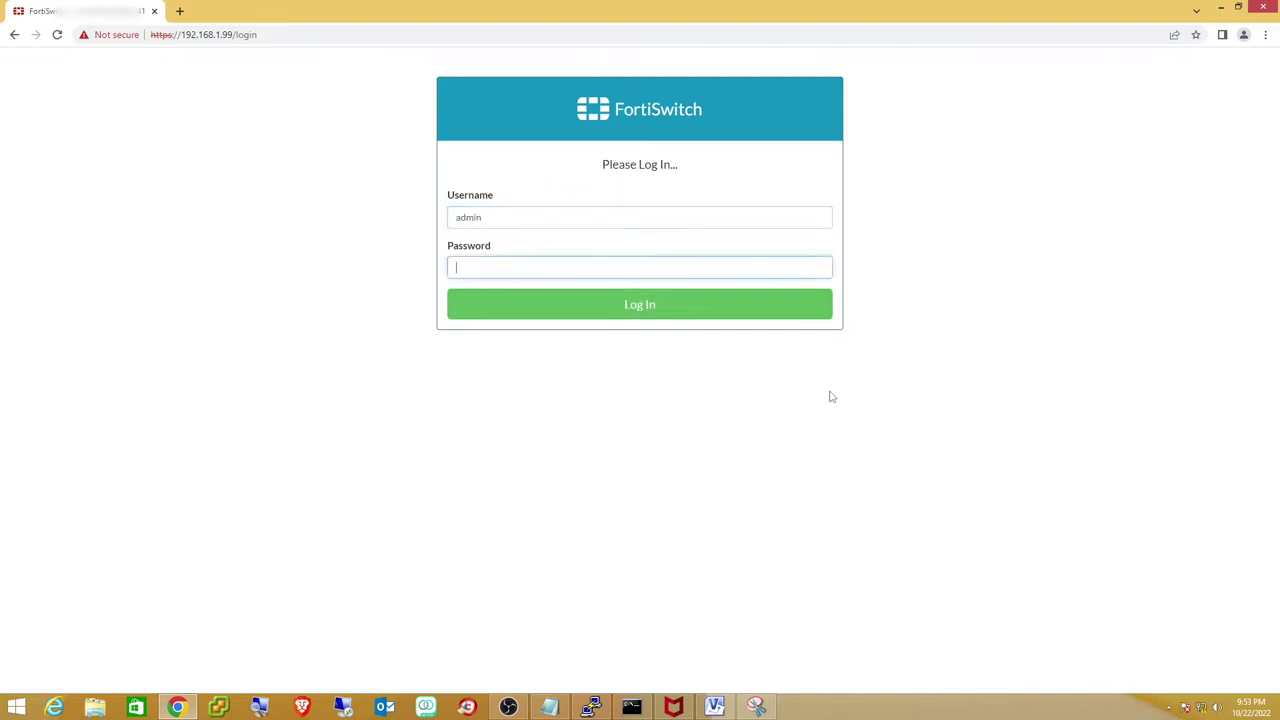
{"action": "type", "text": "*********"}
{"action": "left_click", "coordinate": [642, 314]}
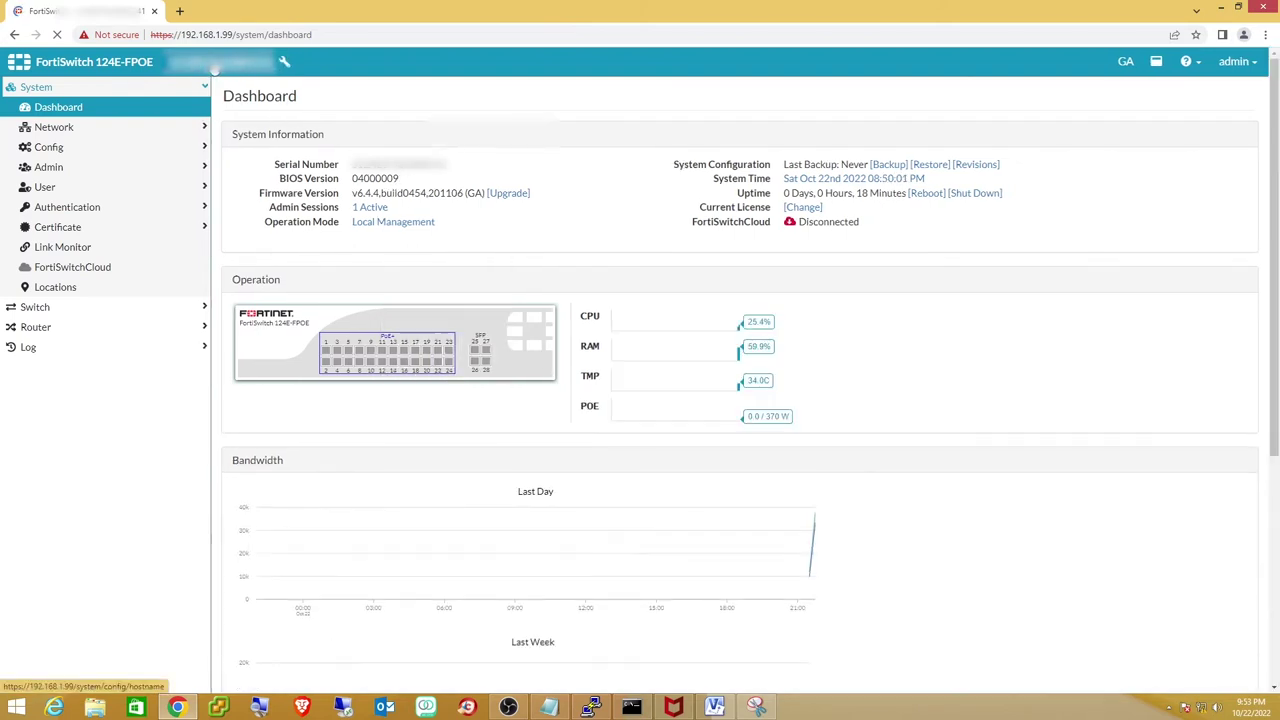
Change the switch hostname to Newswitch.
{"action": "left_click", "coordinate": [214, 70]}
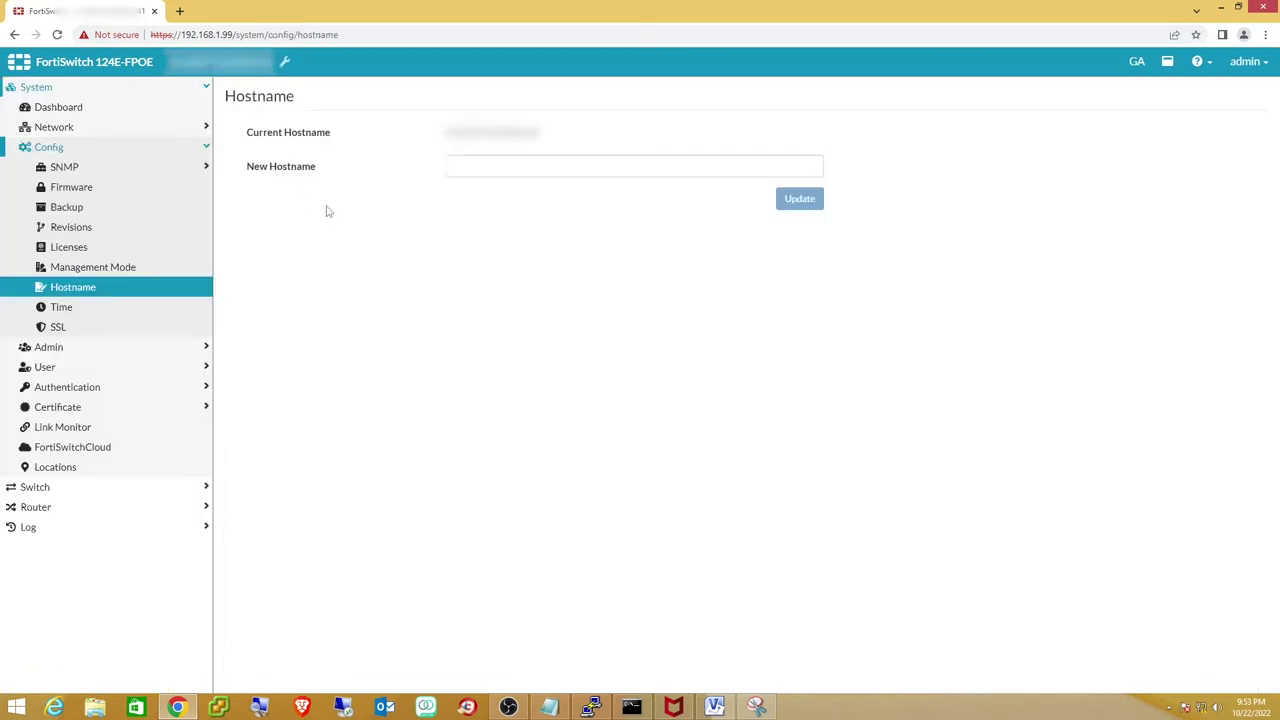
{"action": "left_click", "coordinate": [542, 164]}
{"action": "type", "text": "Newswitch"}
{"action": "left_click", "coordinate": [800, 200]}
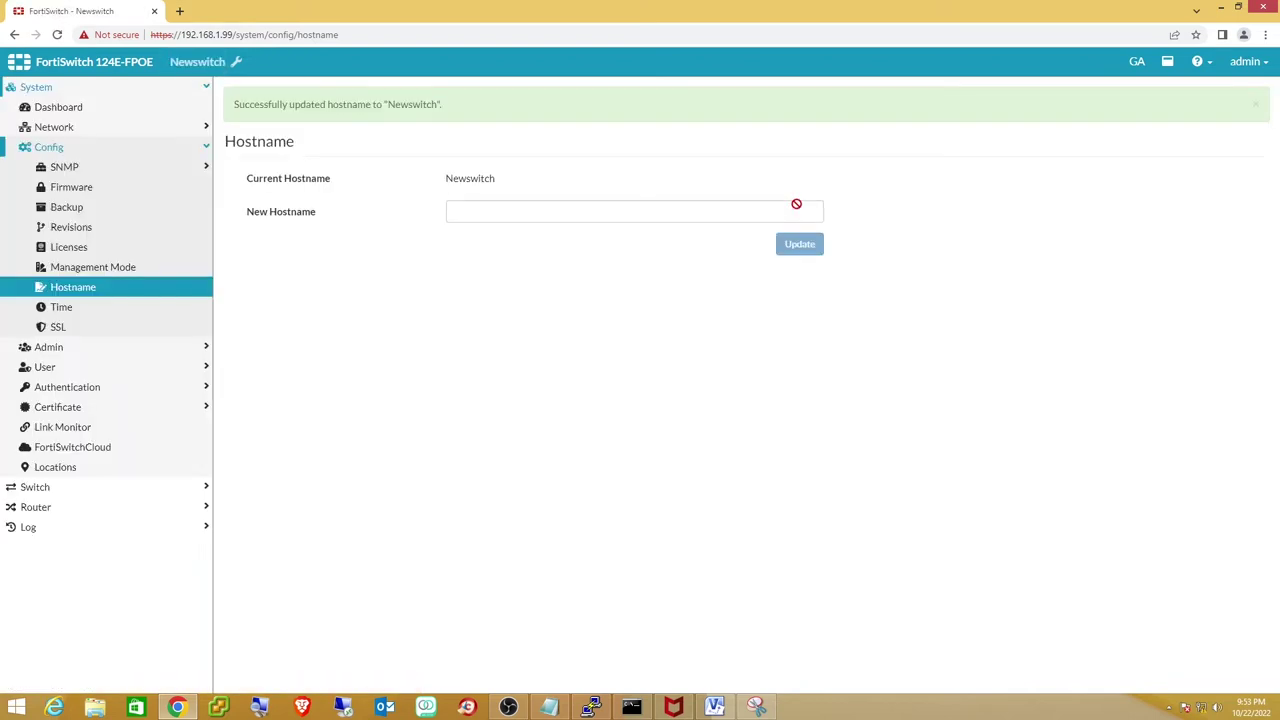
Go to Network > Interface > Physical to list the system interfaces.
{"action": "left_click", "coordinate": [106, 131]}
{"action": "left_click", "coordinate": [108, 150]}
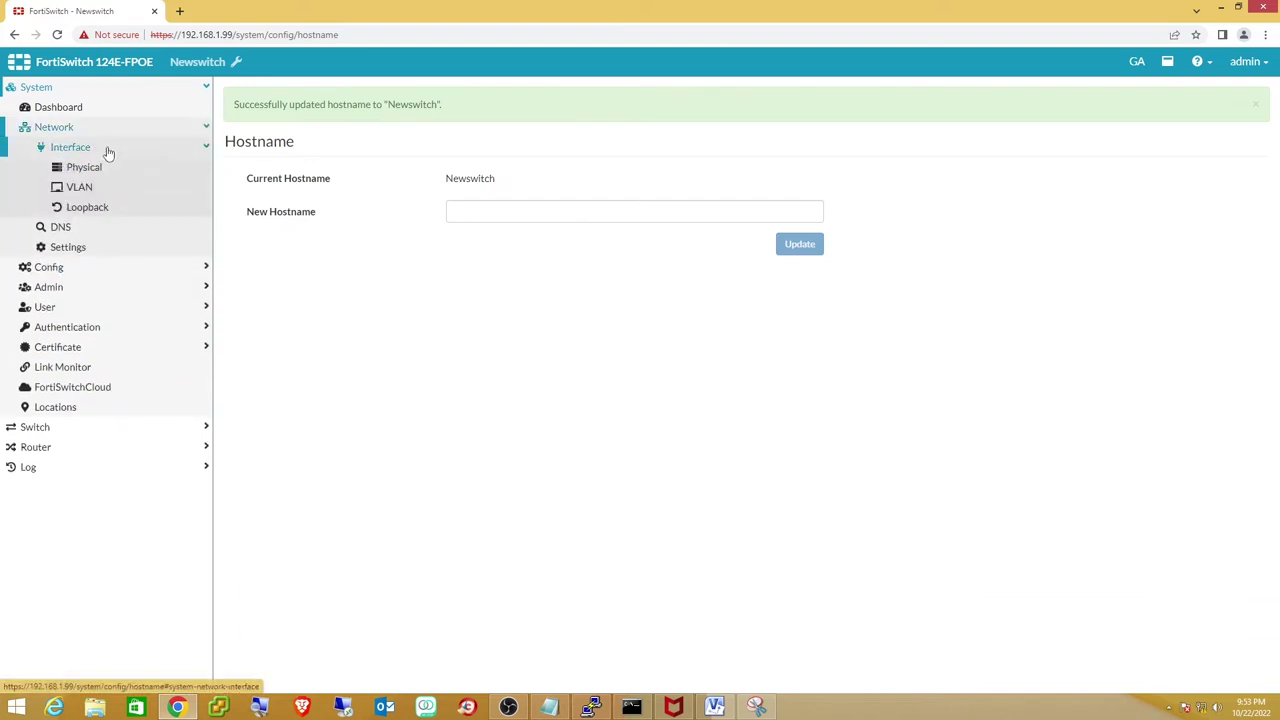
{"action": "left_click", "coordinate": [101, 168]}
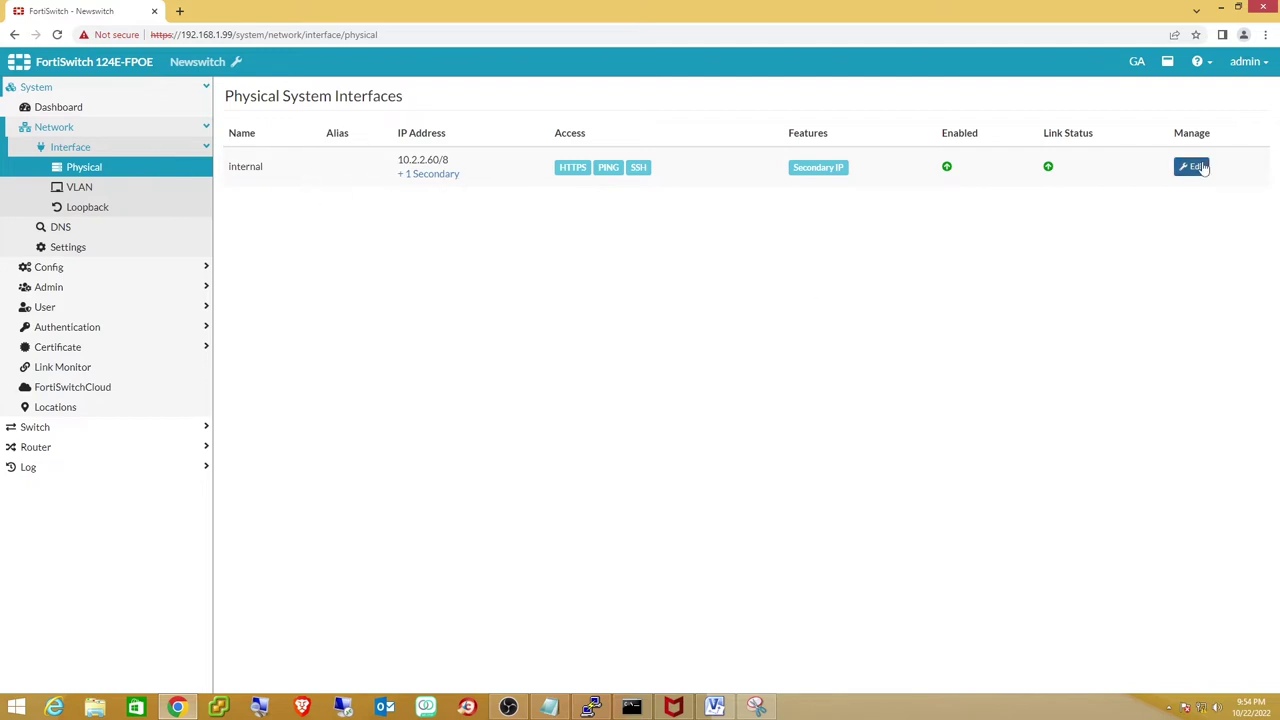
Switch the internal interface to Static with IP/Netmask 10.2.2.4/24.
{"action": "left_click", "coordinate": [1195, 167]}
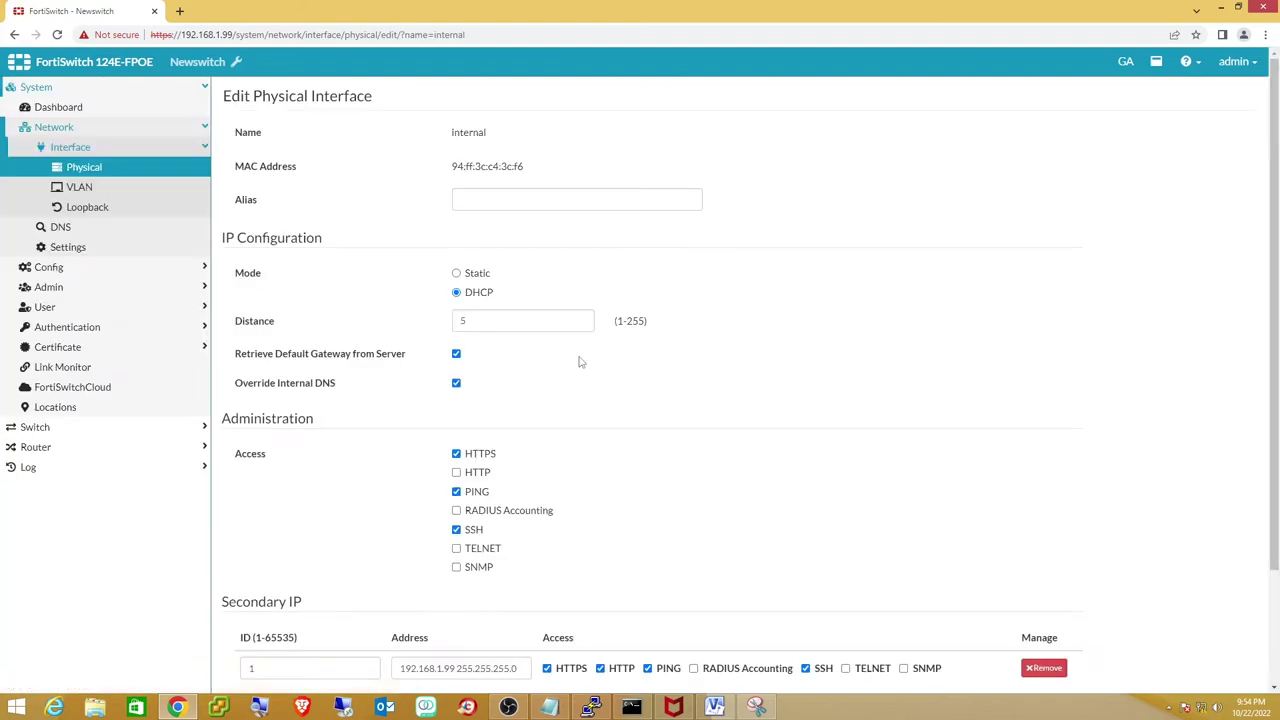
{"action": "left_click", "coordinate": [468, 279]}
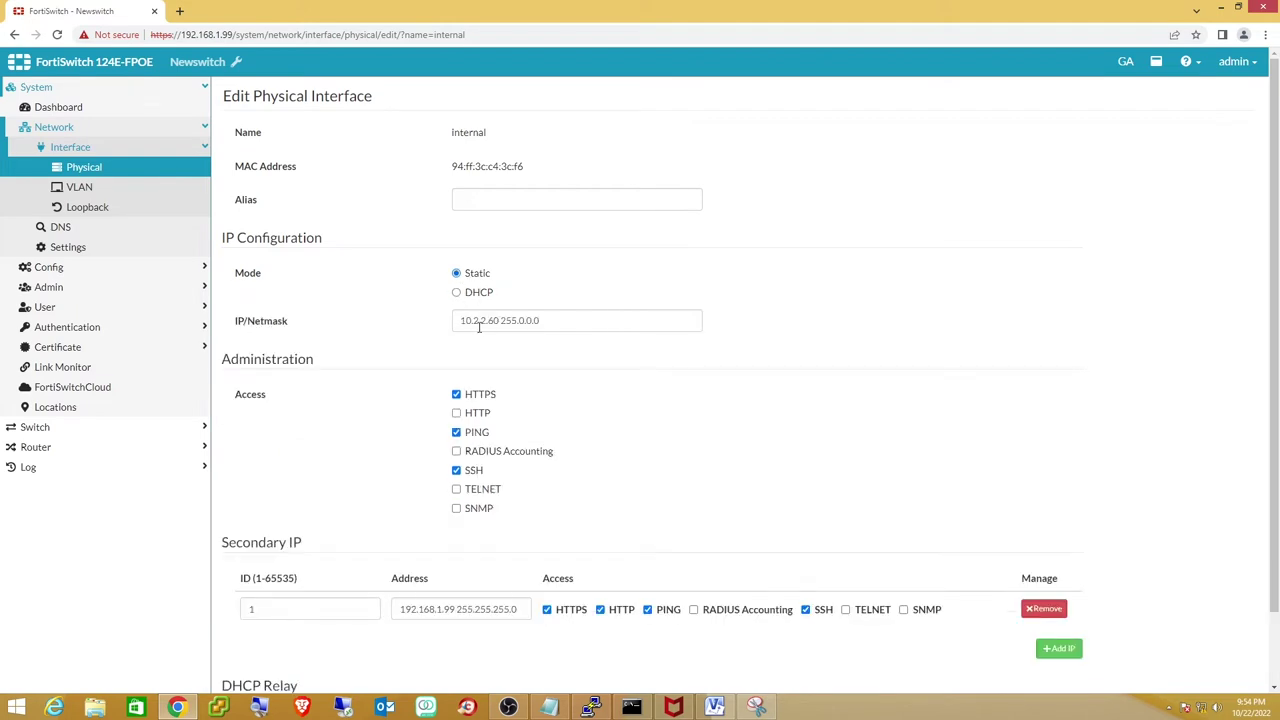
{"action": "left_click", "coordinate": [499, 321]}
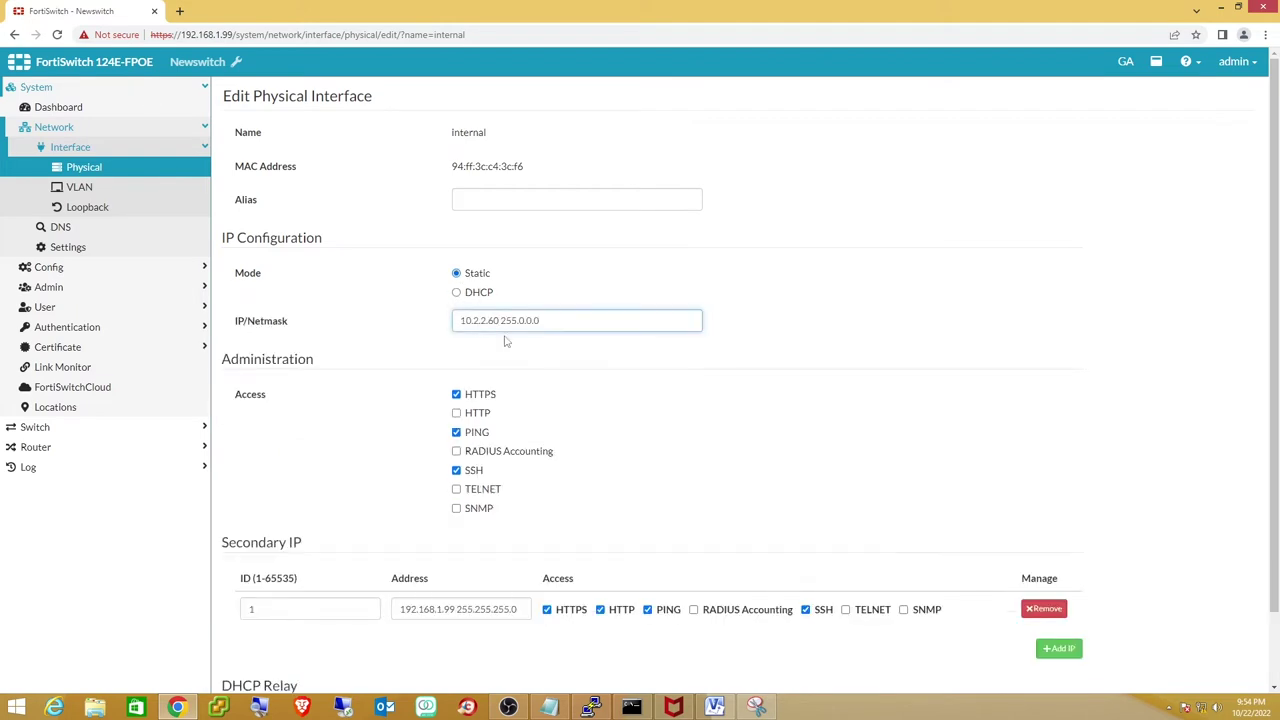
{"action": "key", "text": "BackSpace"}
{"action": "key", "text": "BackSpace"}
{"action": "type", "text": "4"}
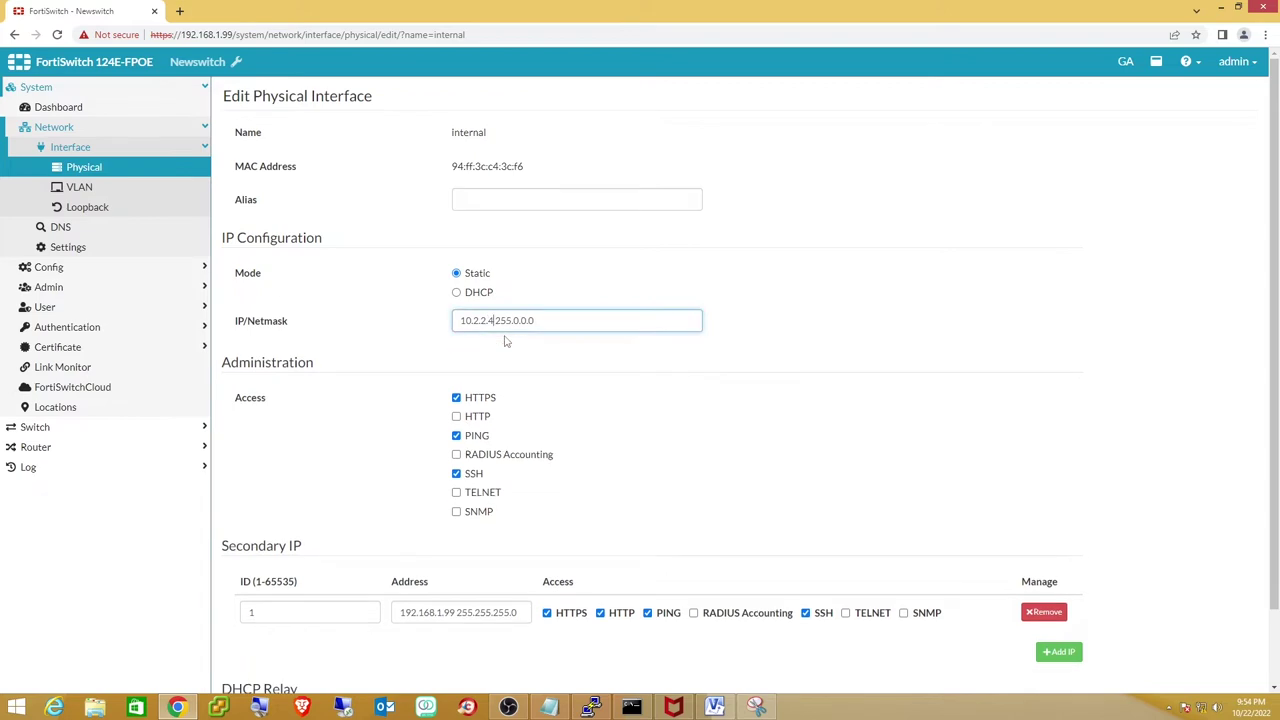
{"action": "key", "text": "Delete"}
{"action": "key", "text": "Delete"}
{"action": "key", "text": "Delete"}
{"action": "key", "text": "Delete"}
{"action": "key", "text": "Delete"}
{"action": "key", "text": "Delete"}
{"action": "key", "text": "Delete"}
{"action": "key", "text": "Delete"}
{"action": "key", "text": "Delete"}
{"action": "key", "text": "Delete"}
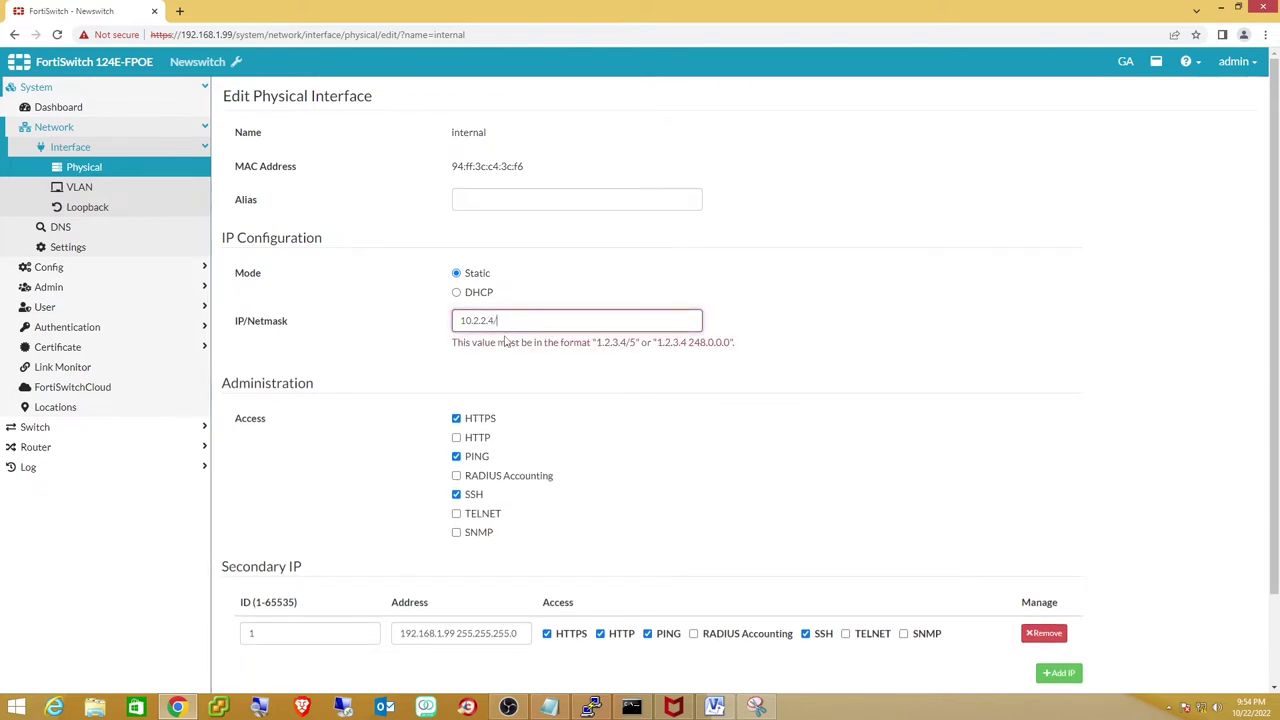
{"action": "type", "text": "/24"}
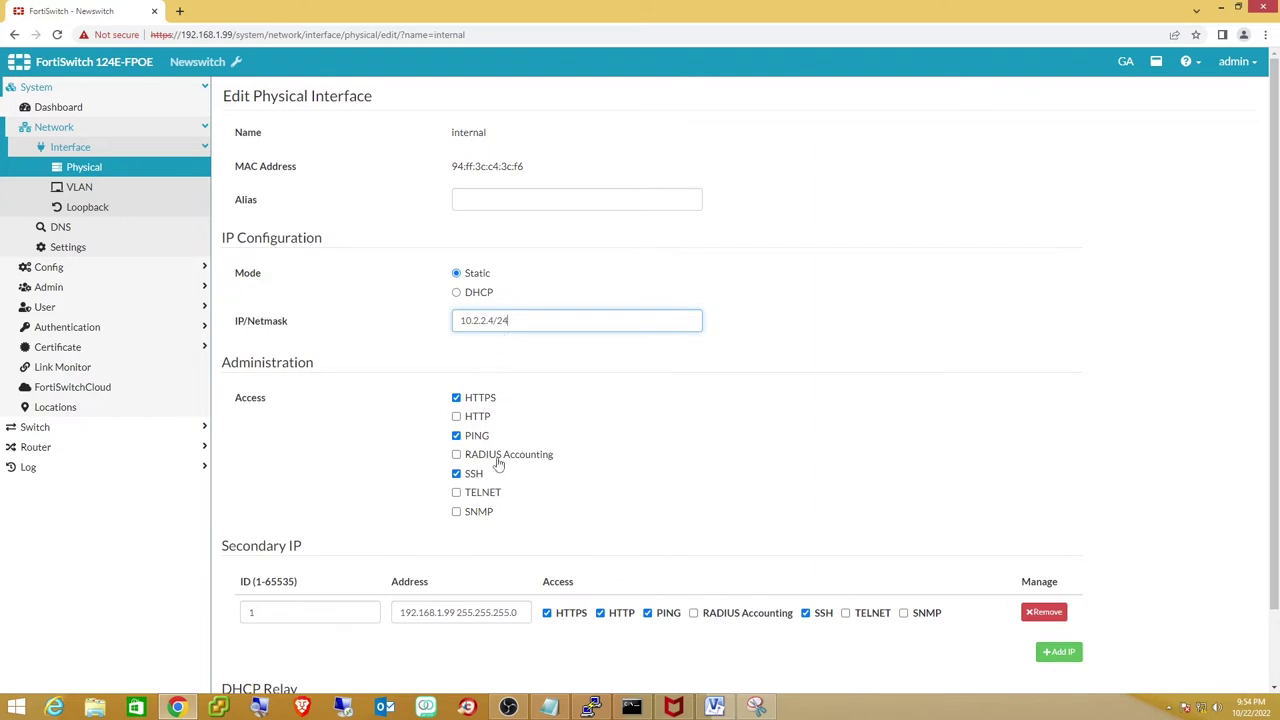
Enable TELNET management access and save the internal interface changes.
{"action": "left_click", "coordinate": [456, 494]}
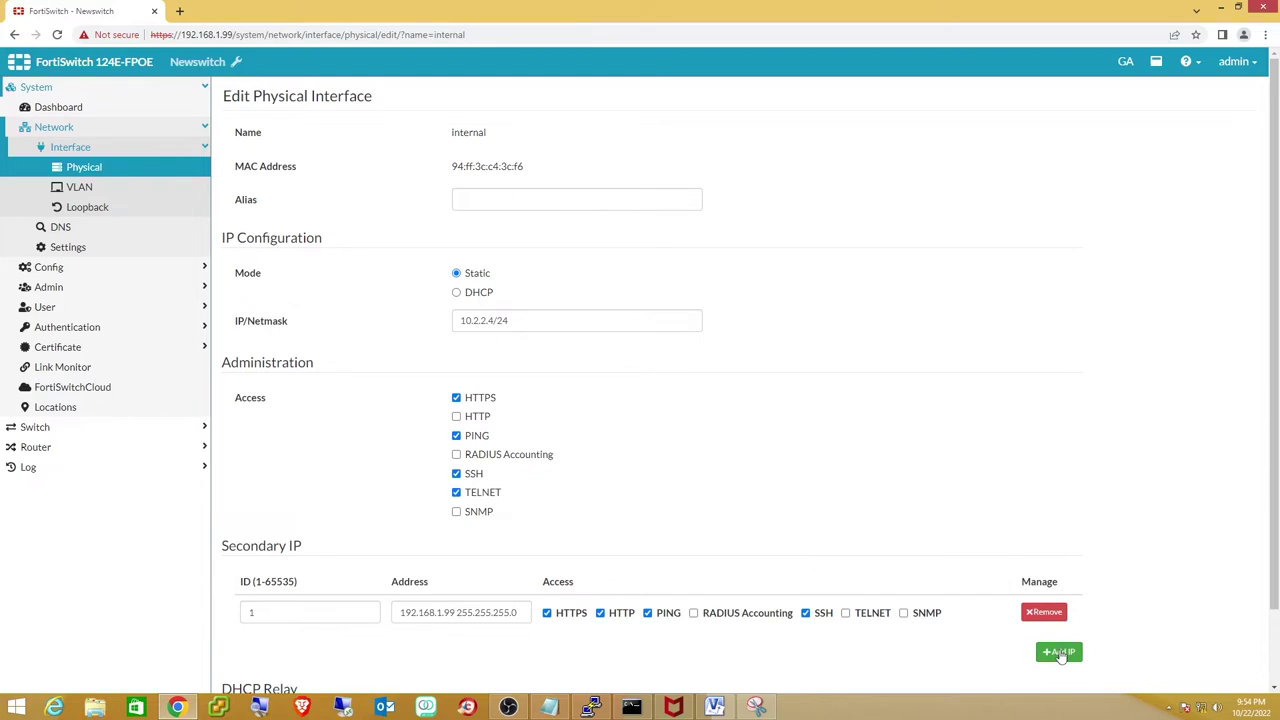
{"action": "scroll", "coordinate": [1060, 655], "scroll_direction": "down", "scroll_amount": 1}
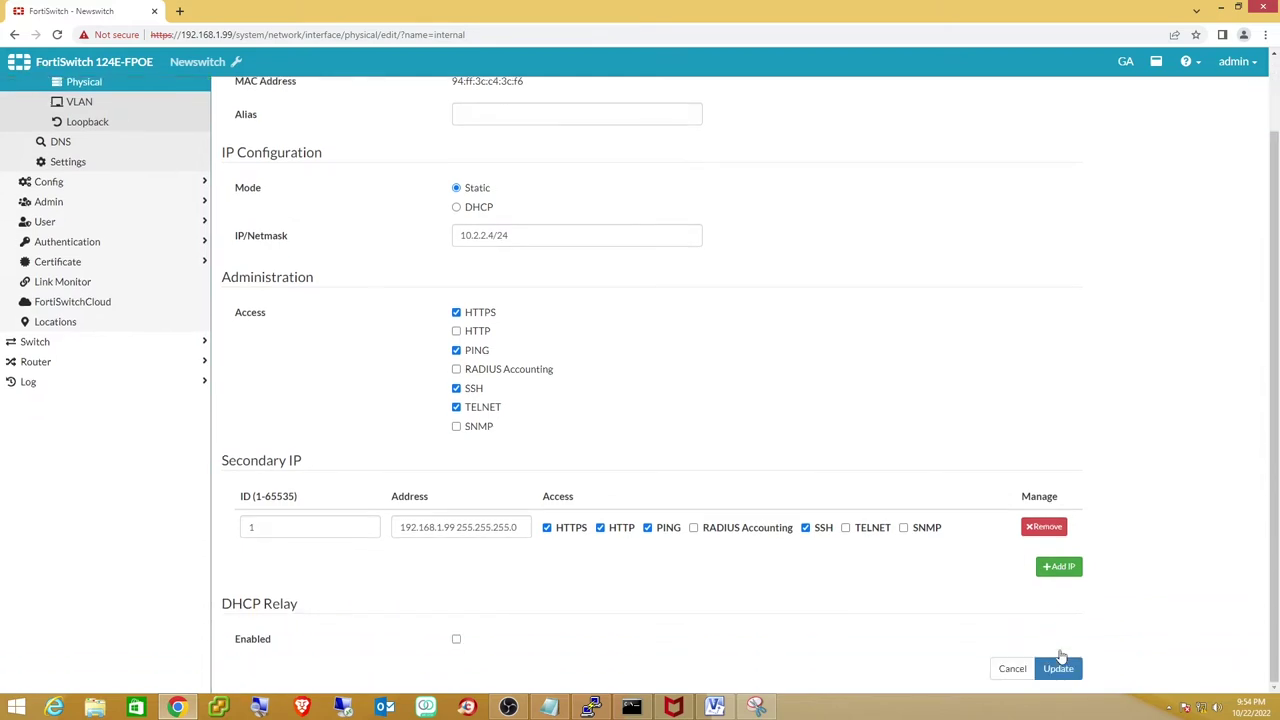
{"action": "left_click", "coordinate": [1056, 668]}
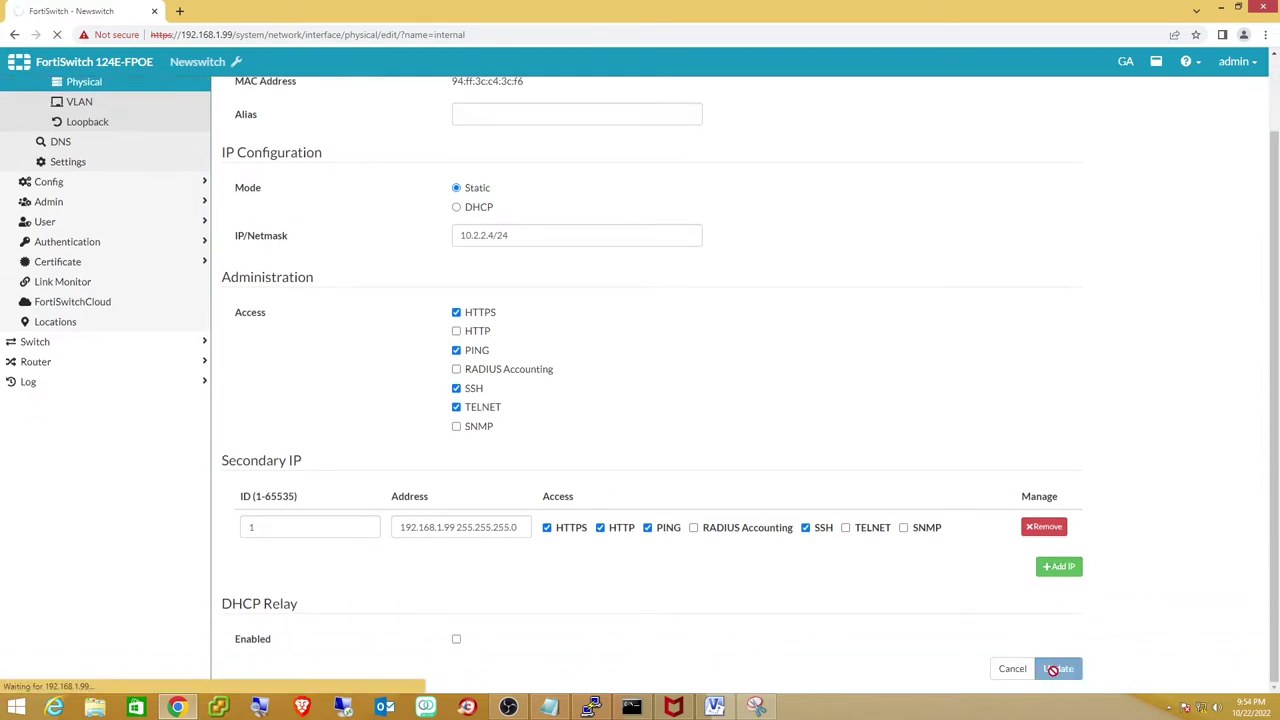
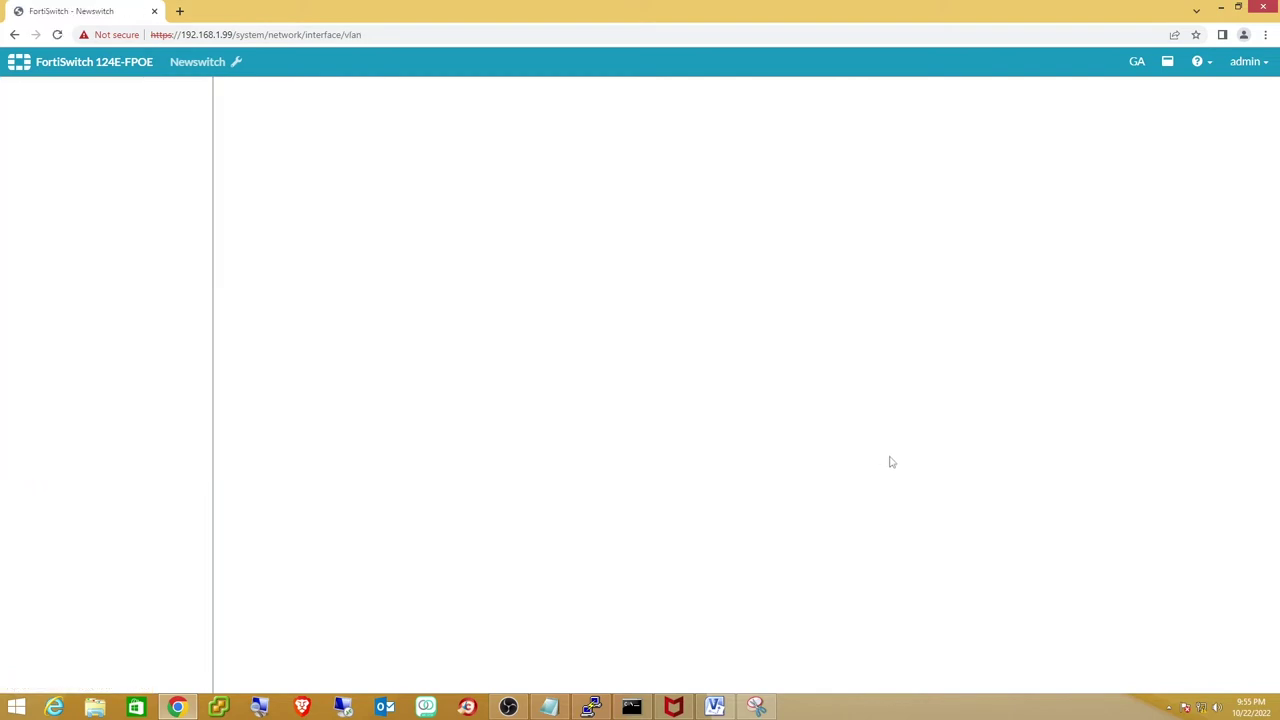
Add a VLAN named Data with VLAN ID 3 and save it.
{"action": "left_click", "coordinate": [1236, 99]}
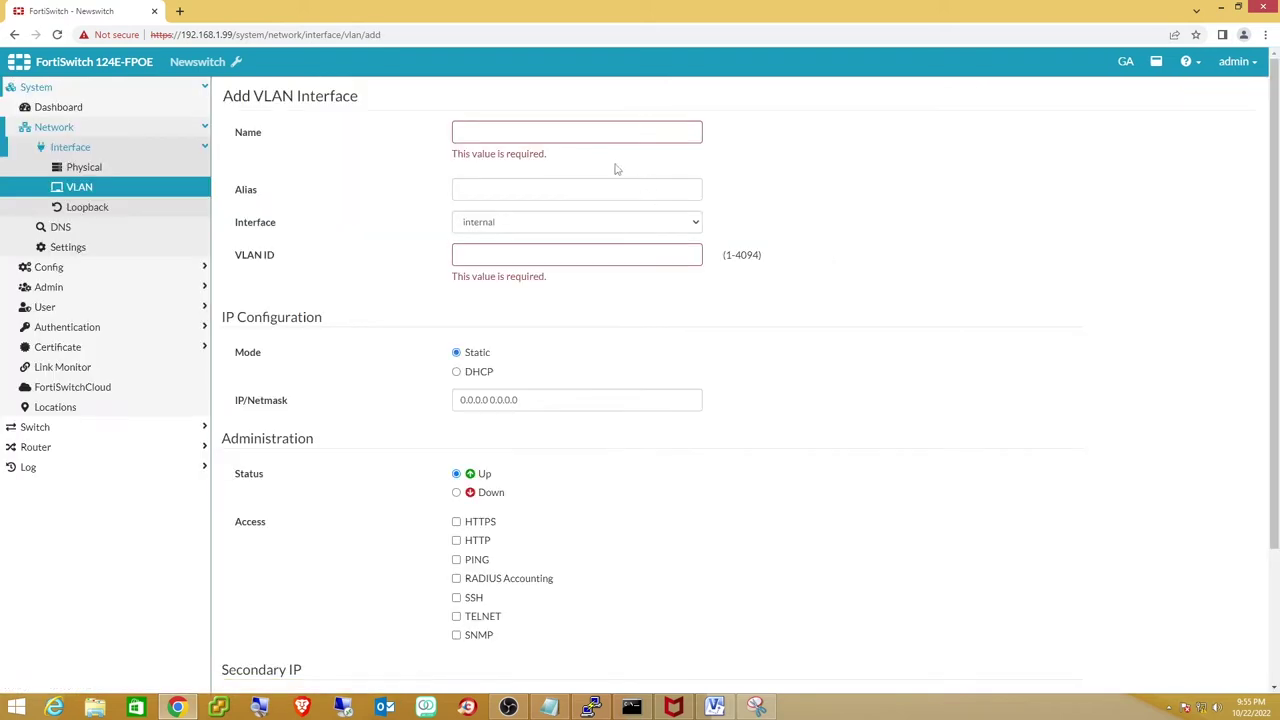
{"action": "left_click", "coordinate": [574, 131]}
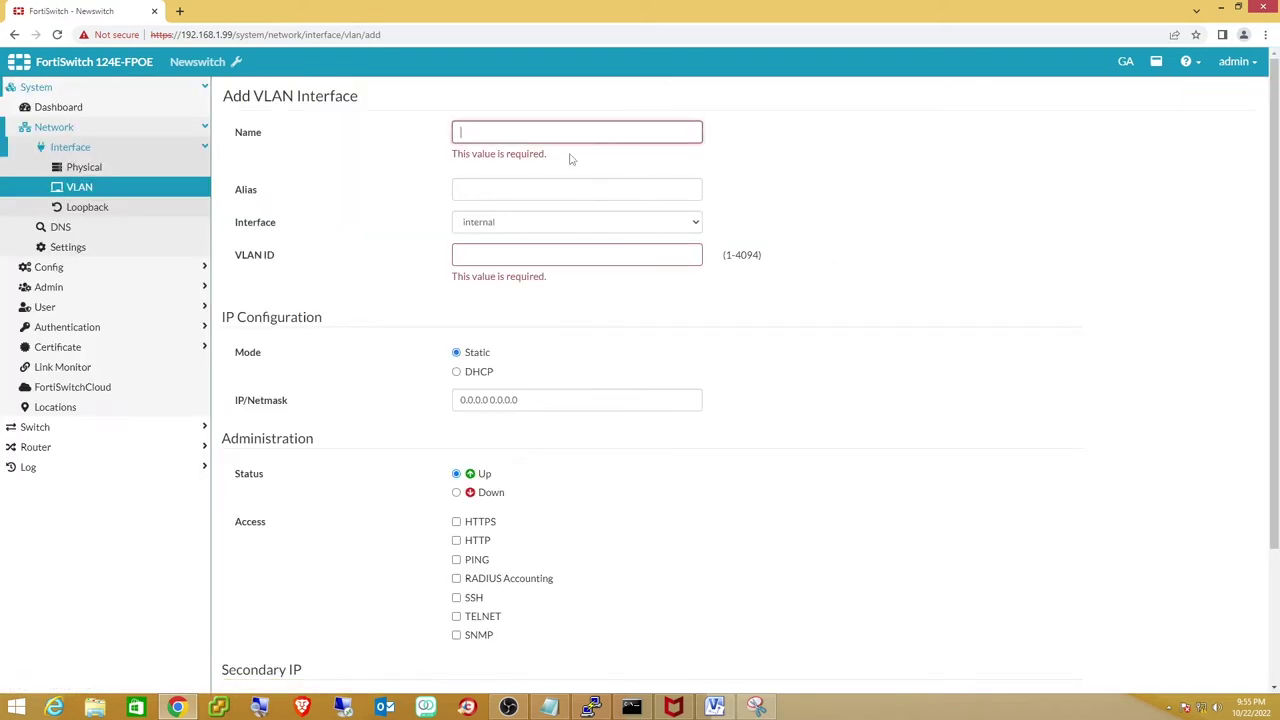
{"action": "type", "text": "Data"}
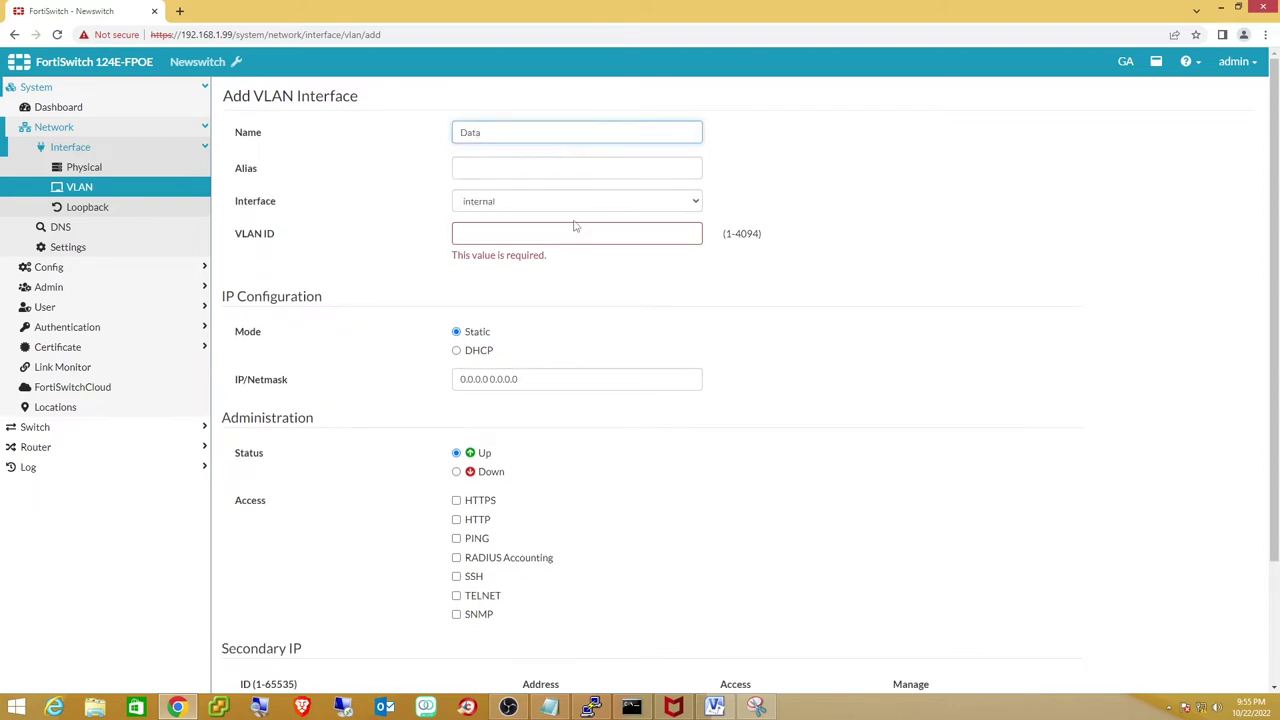
{"action": "left_click", "coordinate": [563, 233]}
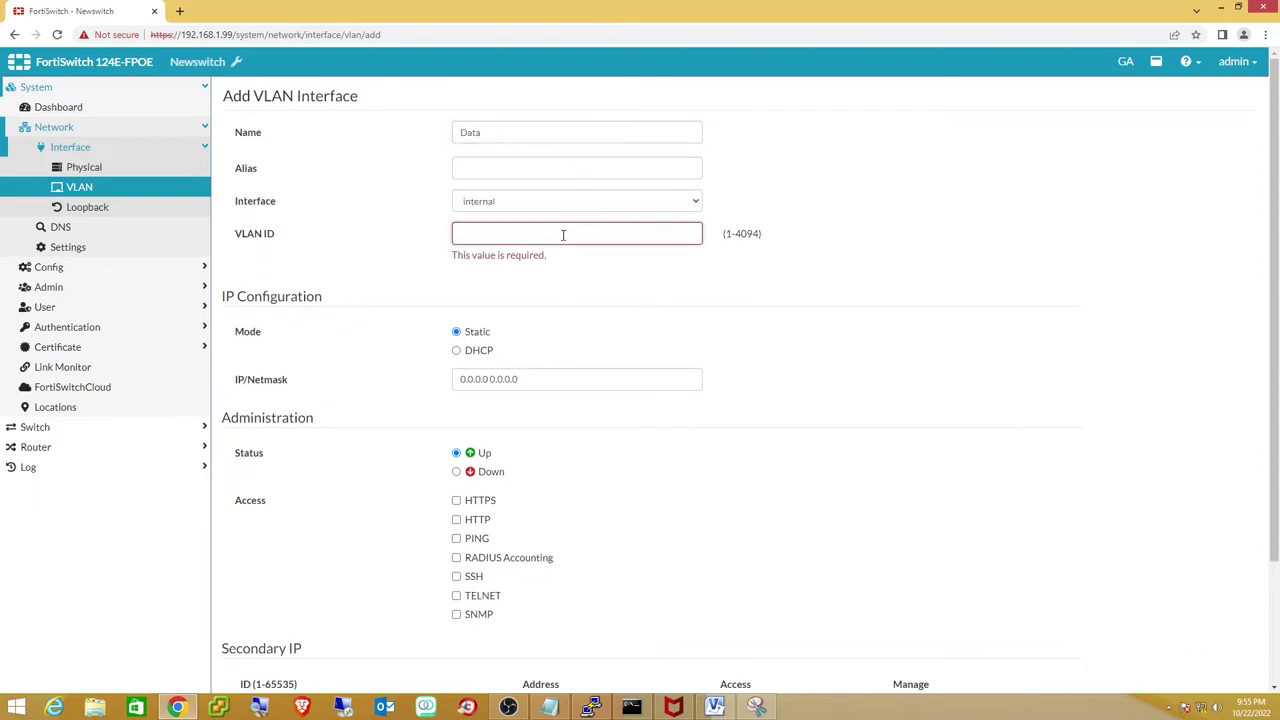
{"action": "type", "text": "3"}
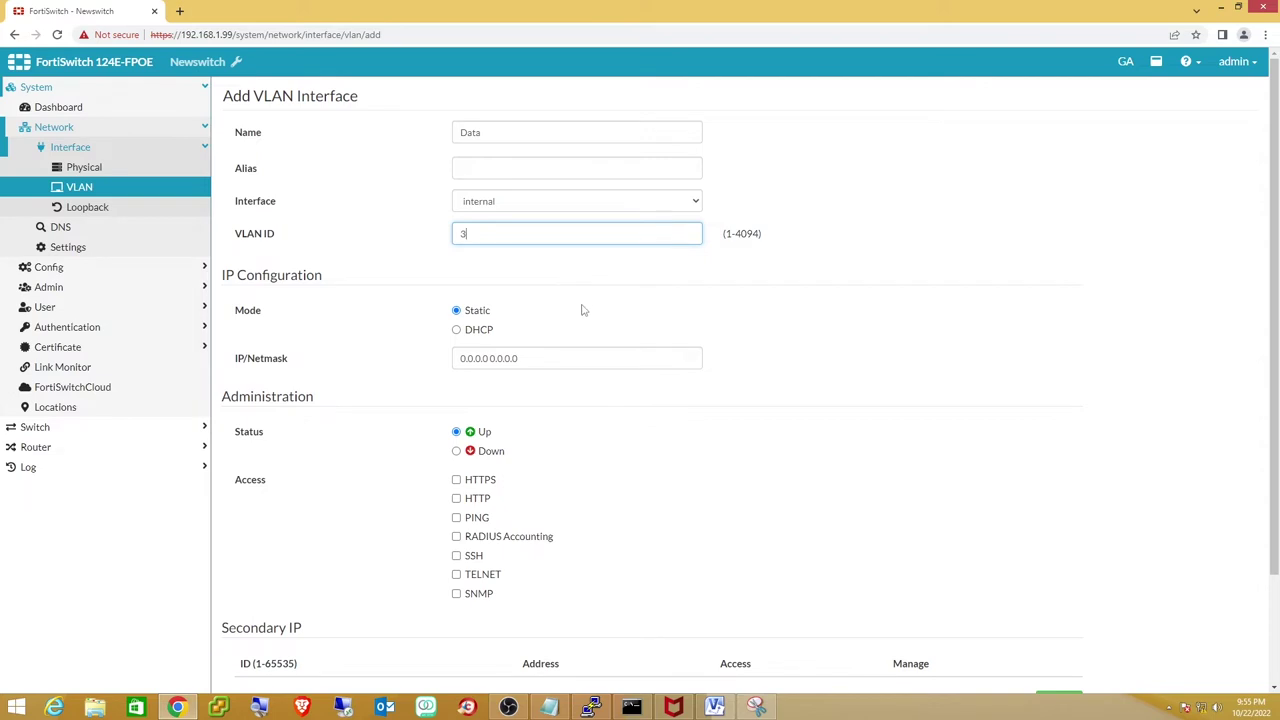
{"action": "scroll", "coordinate": [660, 400], "scroll_direction": "down", "scroll_amount": 3}
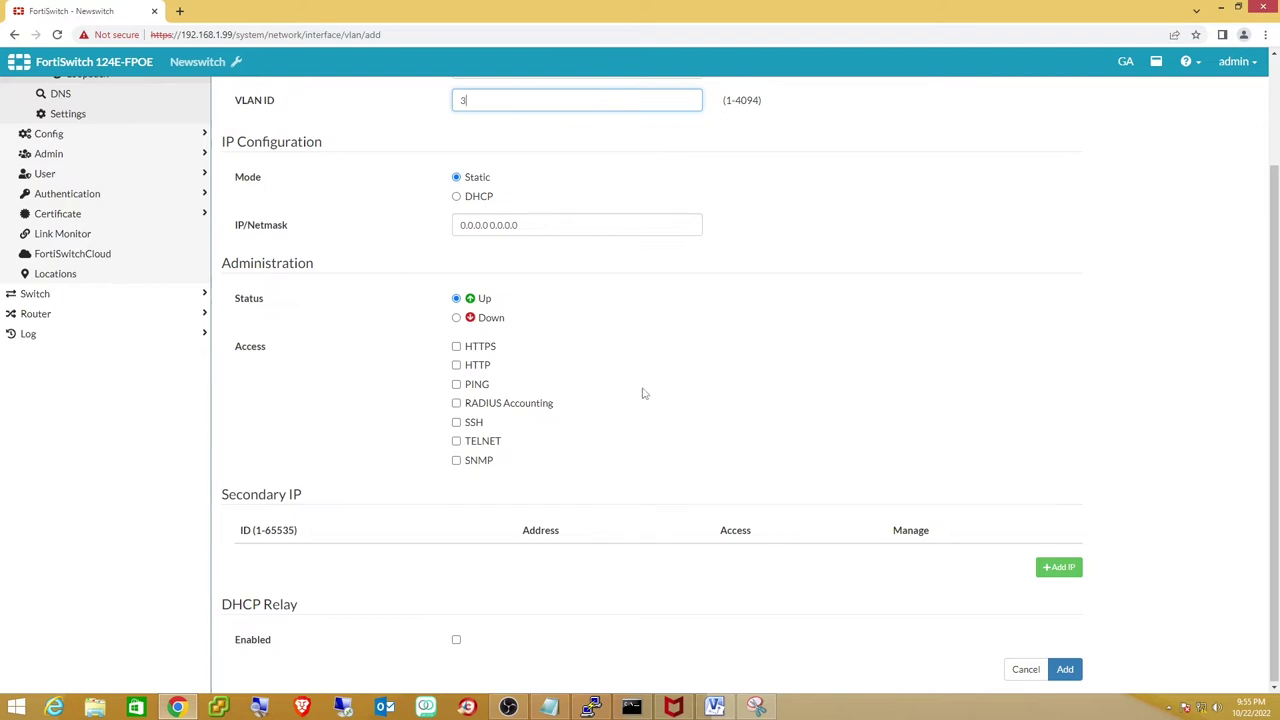
{"action": "scroll", "coordinate": [703, 383], "scroll_direction": "up", "scroll_amount": 2}
{"action": "scroll", "coordinate": [703, 383], "scroll_direction": "down", "scroll_amount": 2}
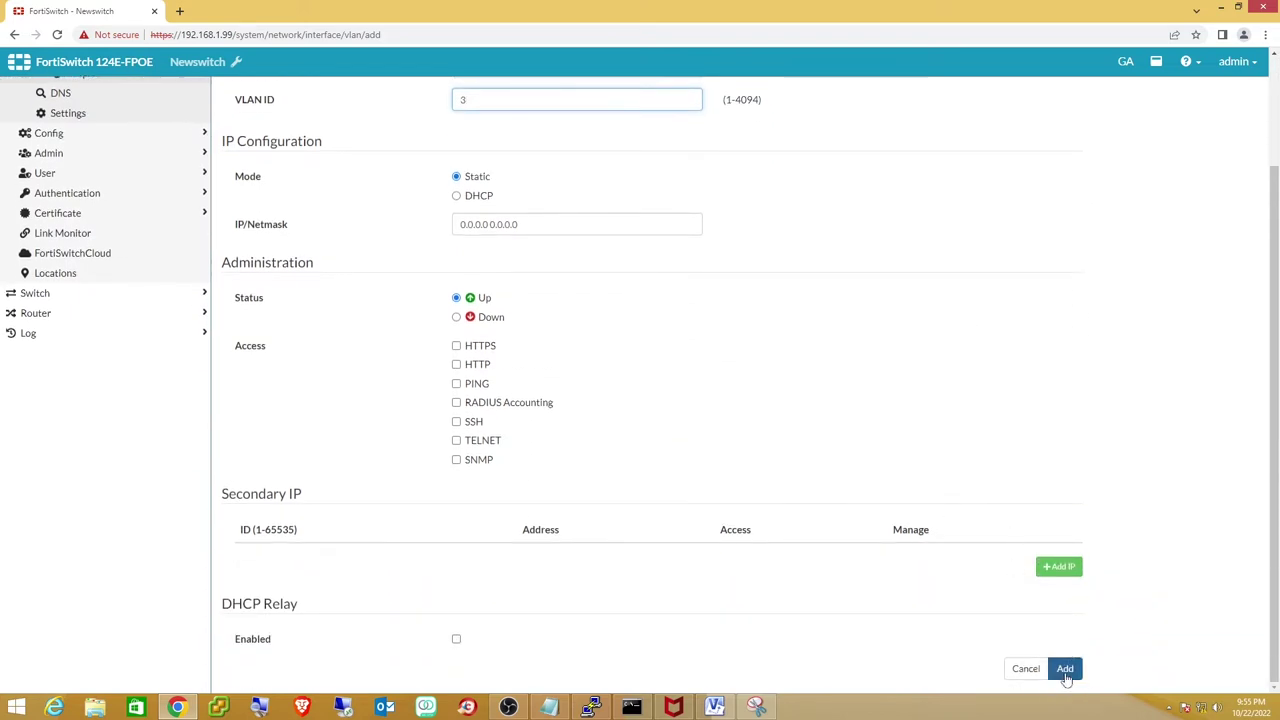
{"action": "left_click", "coordinate": [1065, 670]}
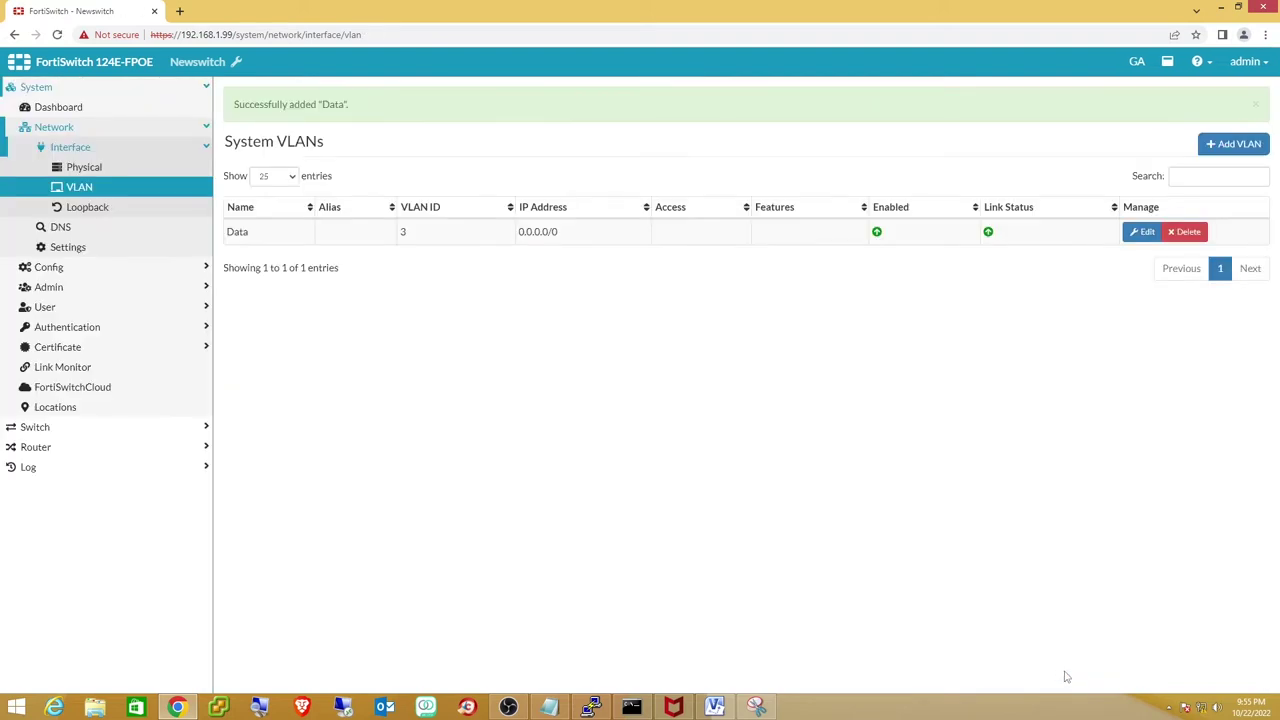
Add a VLAN named Voice with VLAN ID 4, then bring up the Visio network diagram.
{"action": "left_click", "coordinate": [1224, 148]}
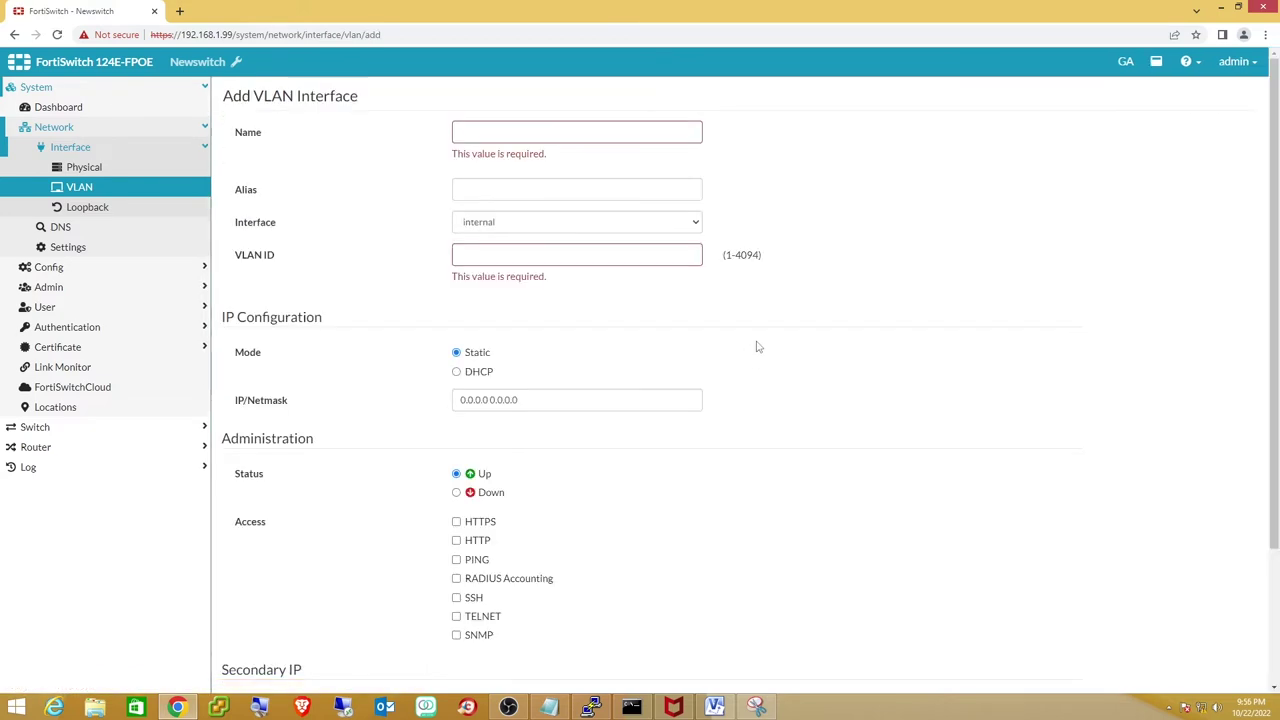
{"action": "left_click", "coordinate": [563, 133]}
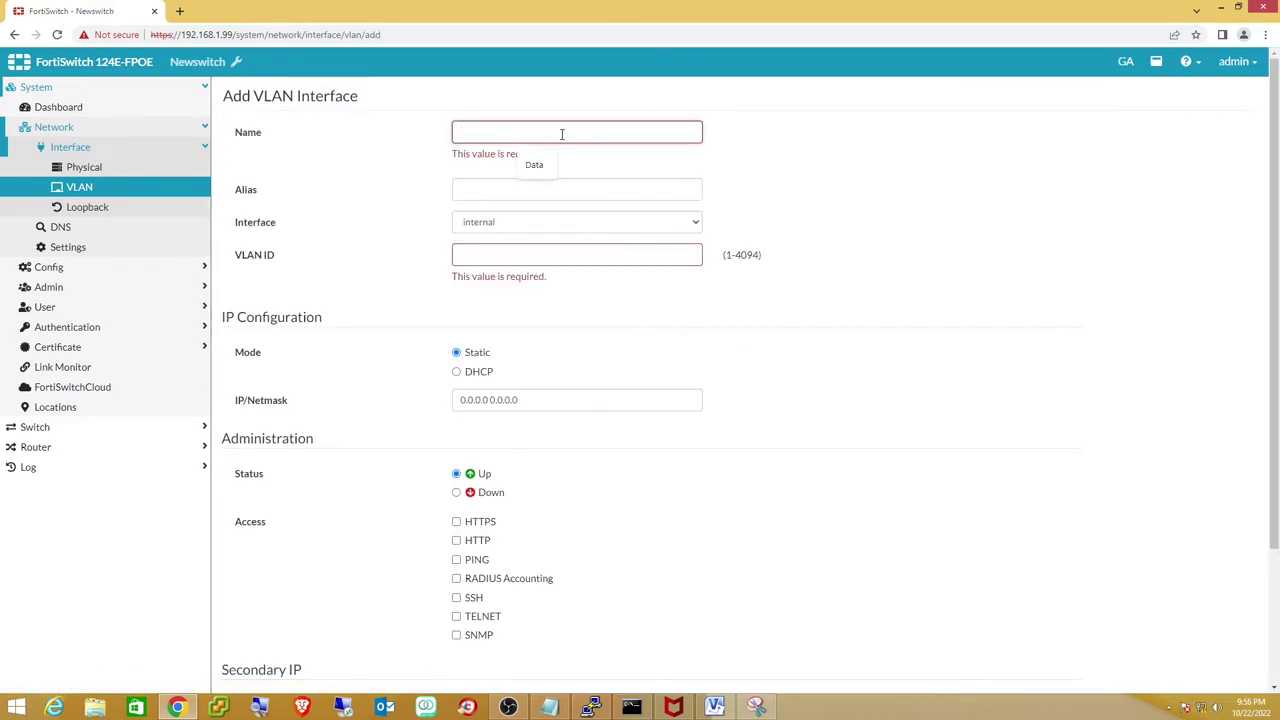
{"action": "type", "text": "Voice"}
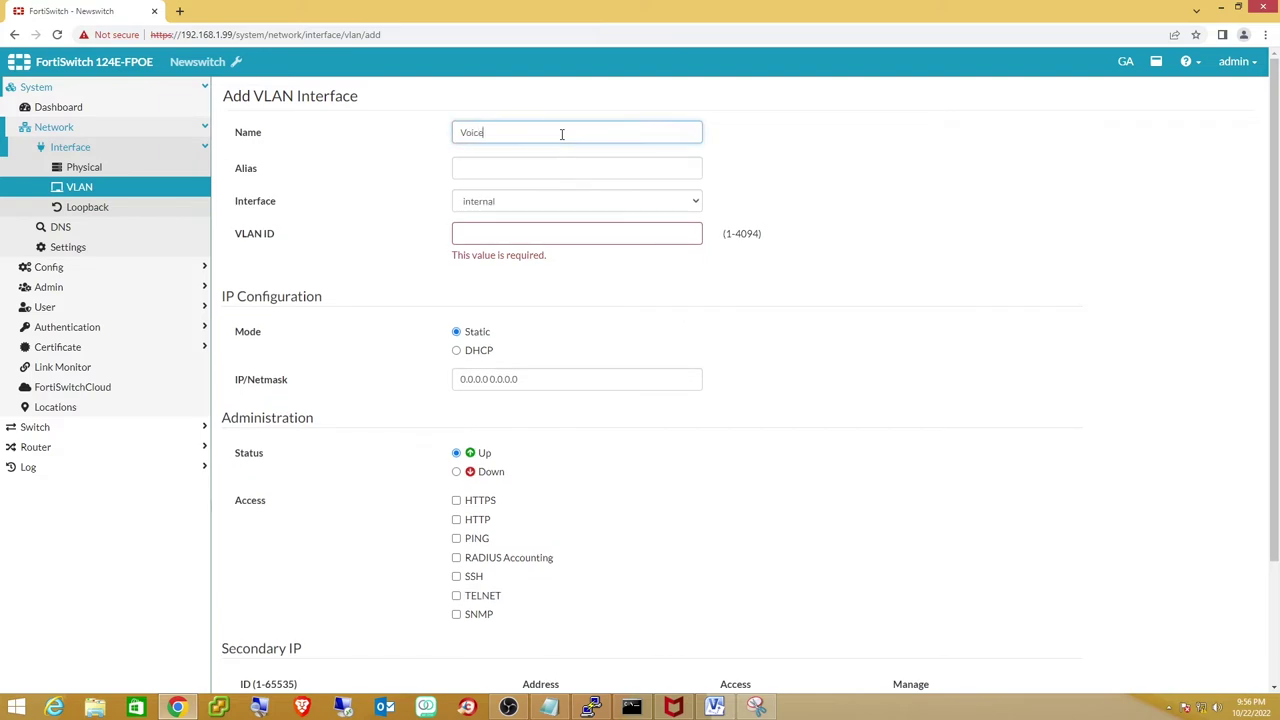
{"action": "left_click", "coordinate": [547, 234]}
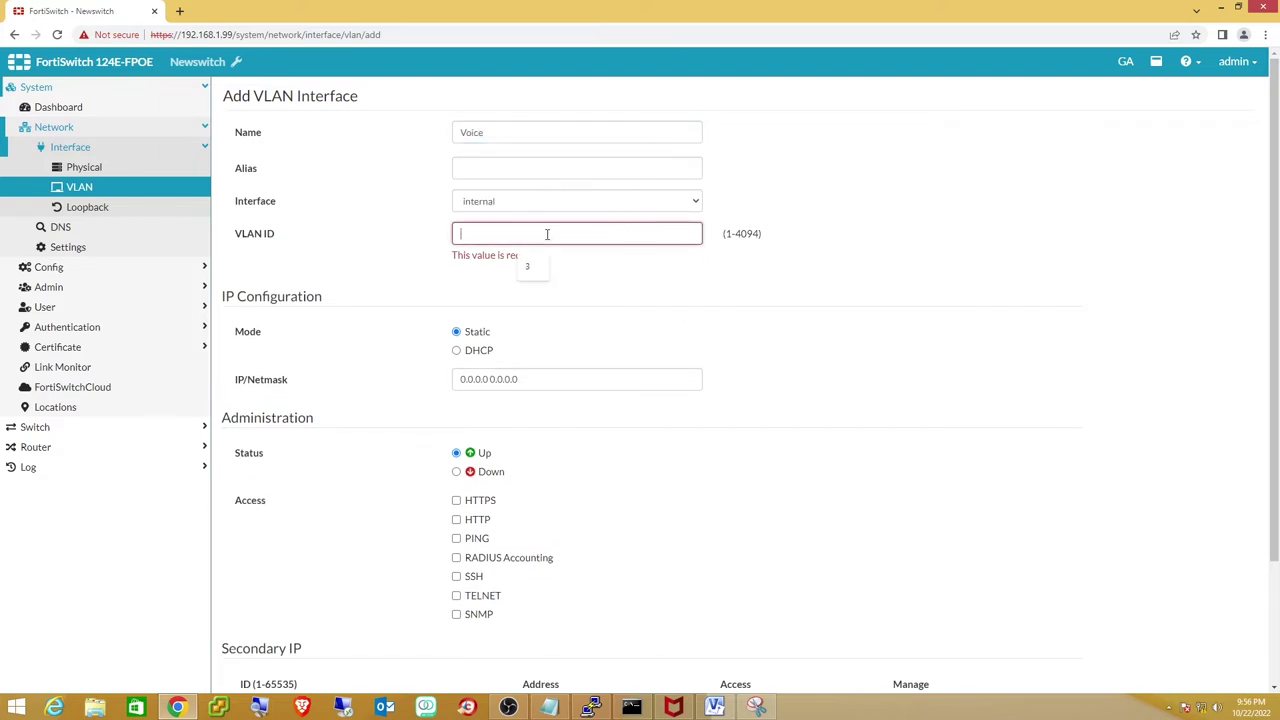
{"action": "type", "text": "4"}
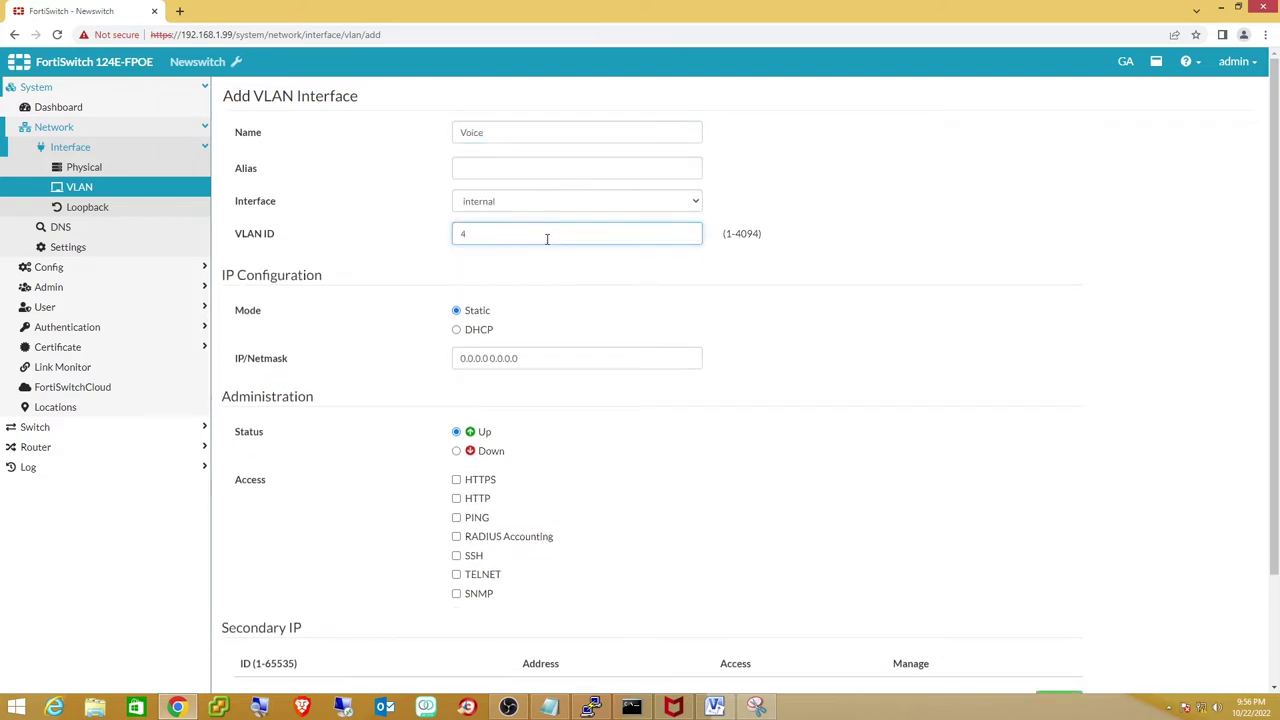
{"action": "scroll", "coordinate": [800, 354], "scroll_direction": "down", "scroll_amount": 2}
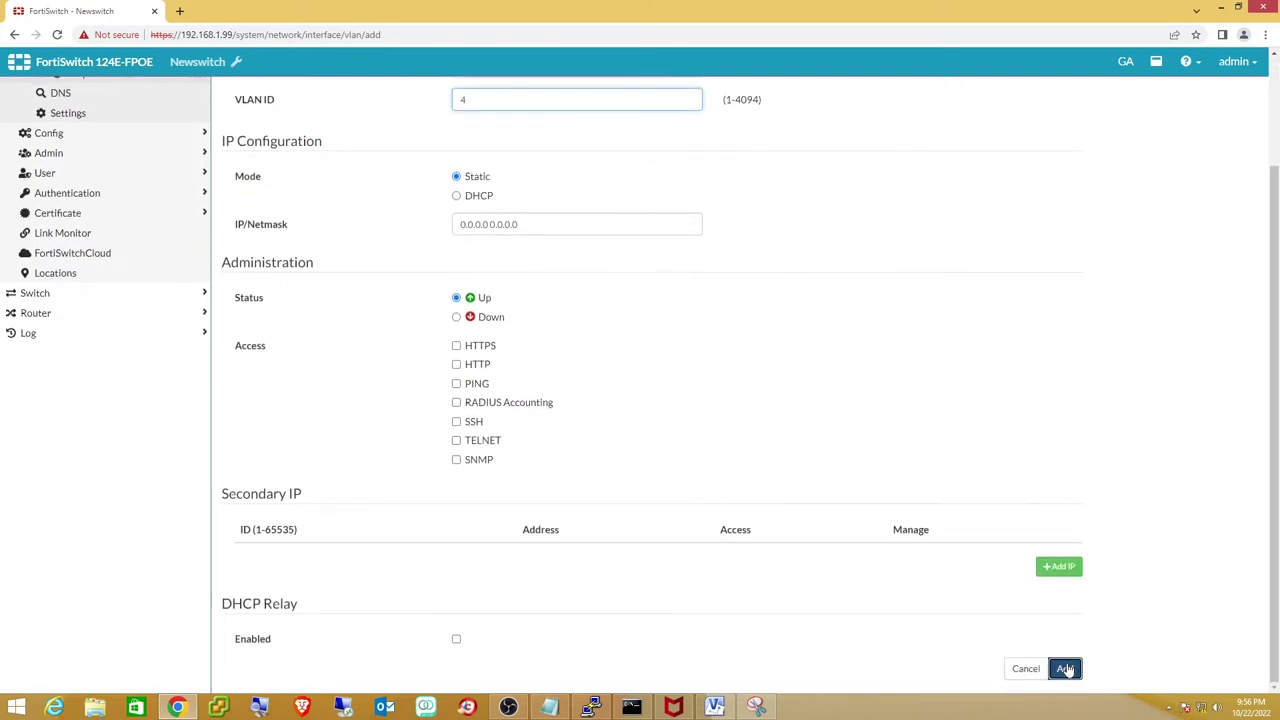
{"action": "left_click", "coordinate": [1065, 666]}
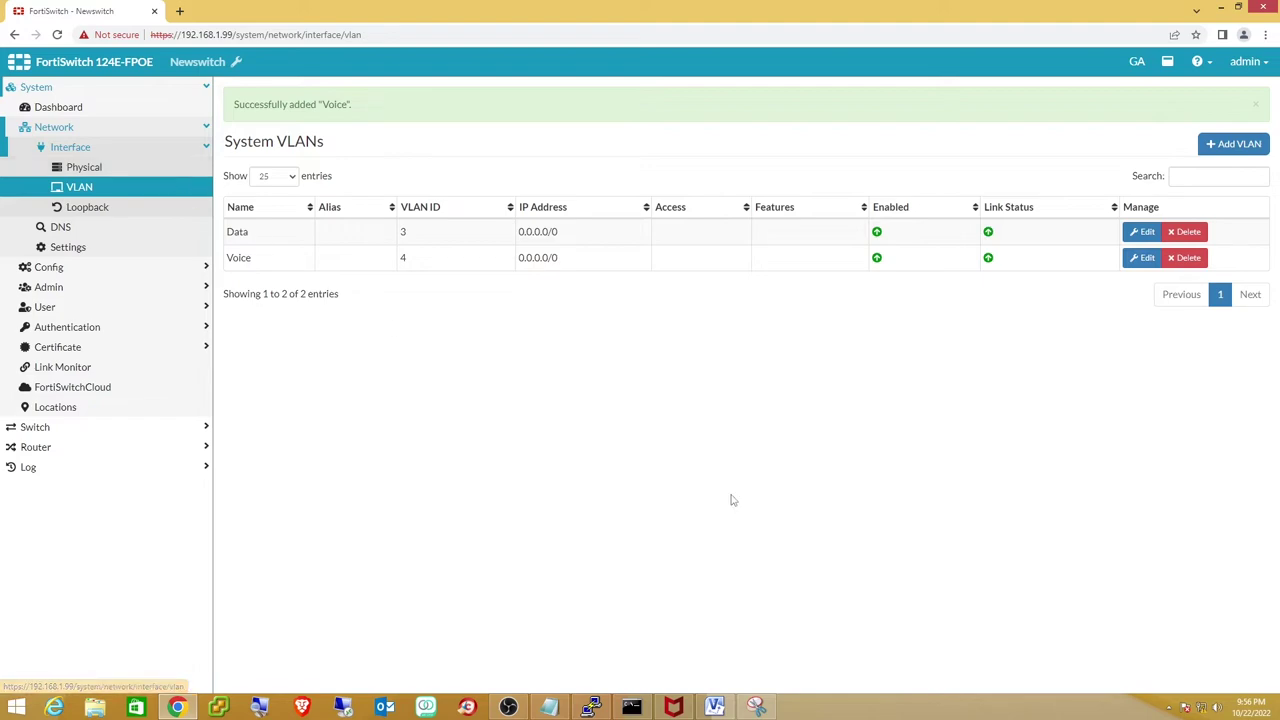
{"action": "left_click", "coordinate": [714, 707]}
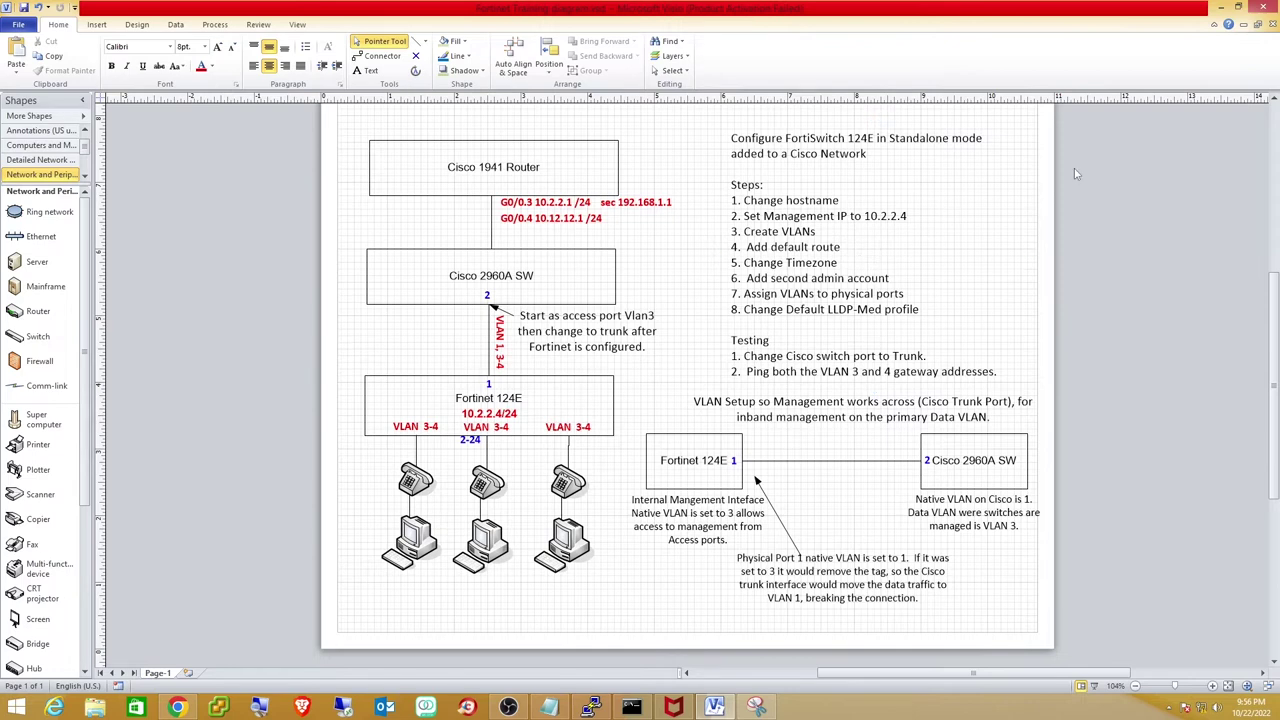
{"action": "left_click", "coordinate": [1221, 8]}
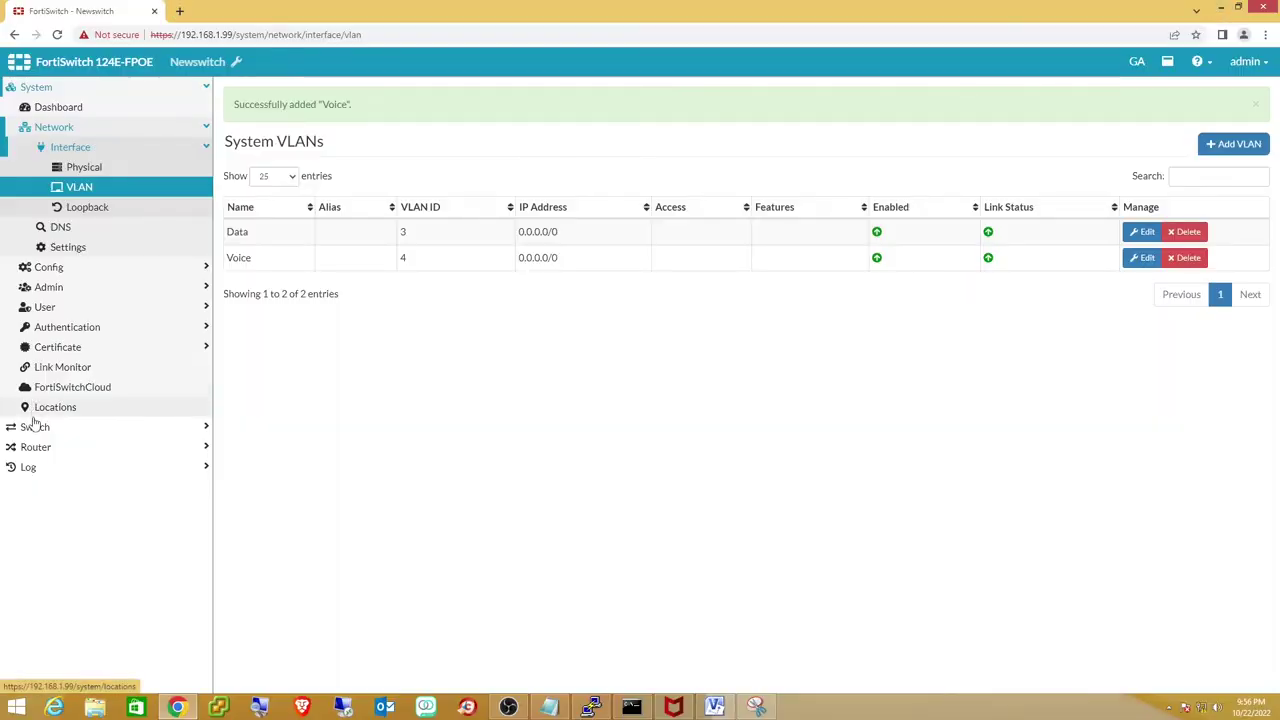
Go to the Router > Config > Static routes page.
{"action": "left_click", "coordinate": [48, 453]}
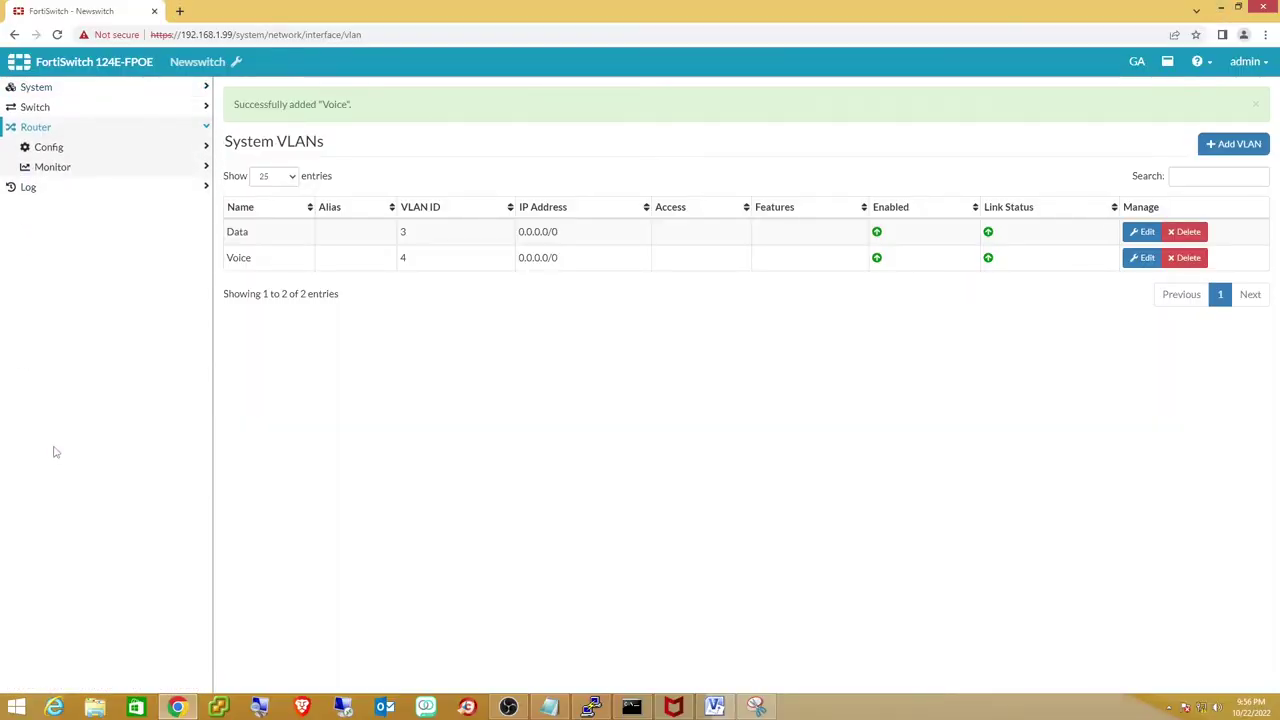
{"action": "left_click", "coordinate": [106, 154]}
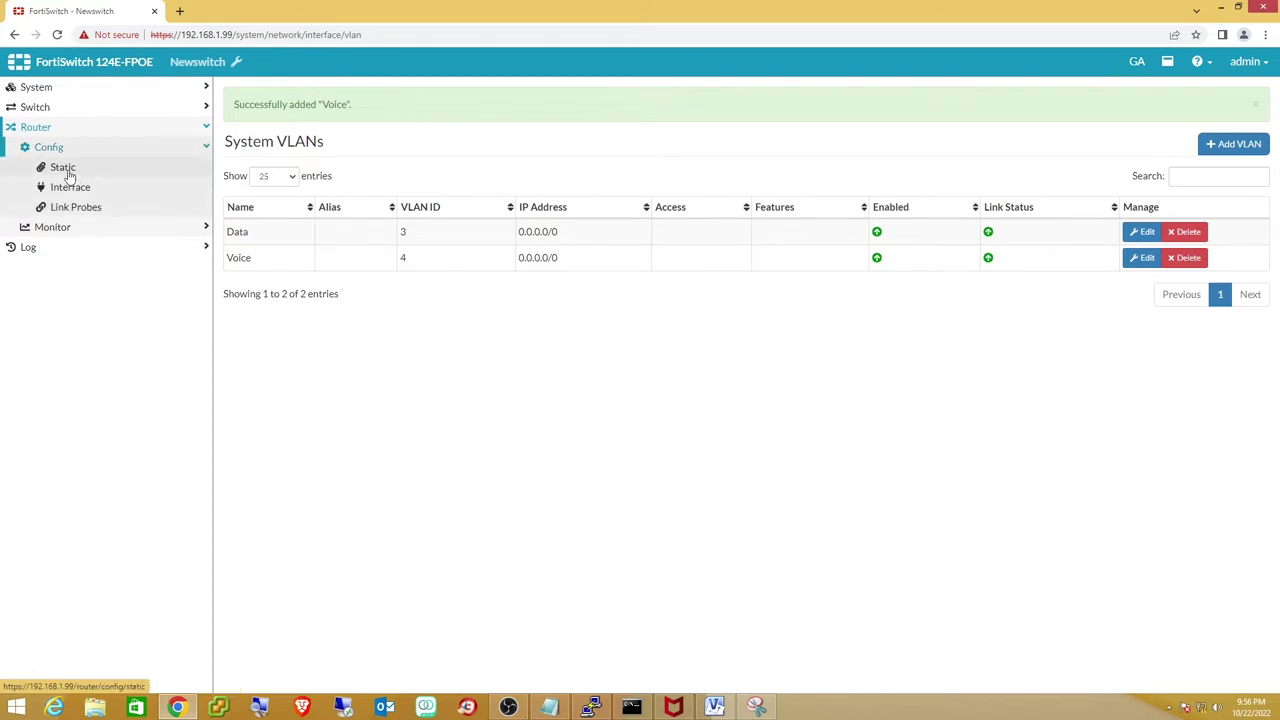
{"action": "left_click", "coordinate": [66, 172]}
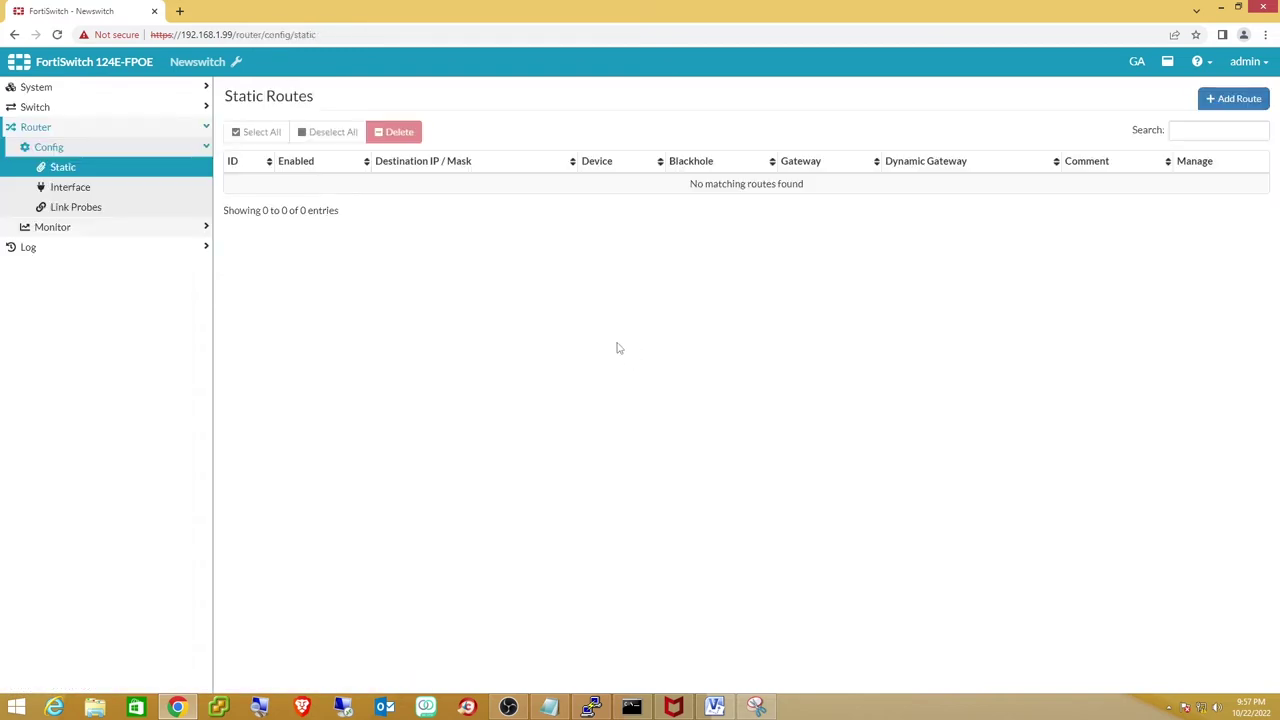
Add static route ID 1 with gateway 10.2.2.1.
{"action": "left_click", "coordinate": [1231, 104]}
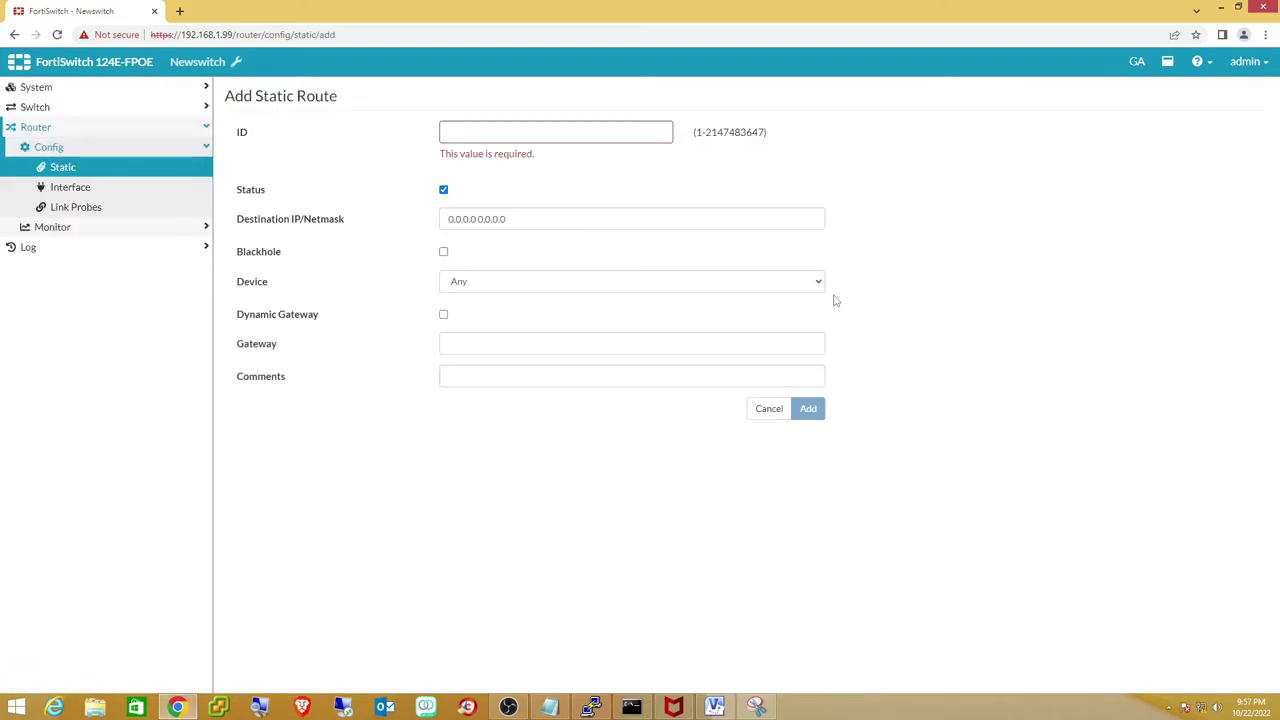
{"action": "left_click", "coordinate": [506, 132]}
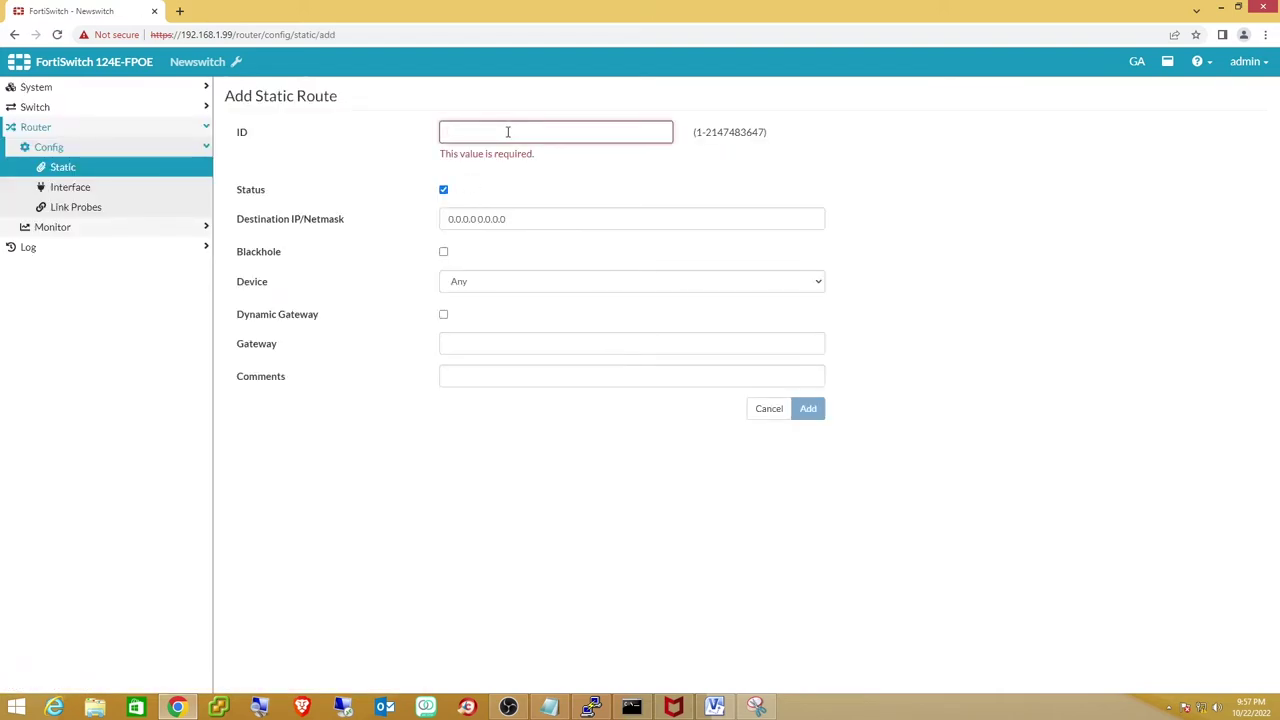
{"action": "type", "text": "1"}
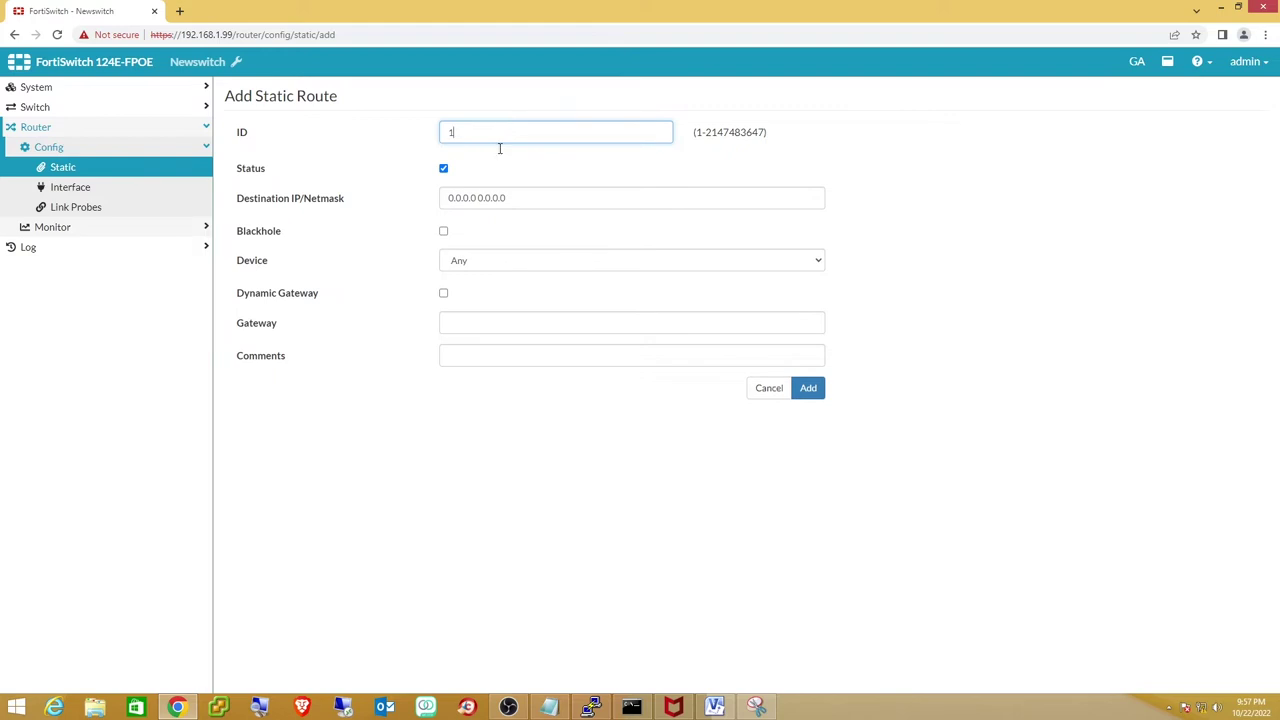
{"action": "left_click", "coordinate": [591, 330]}
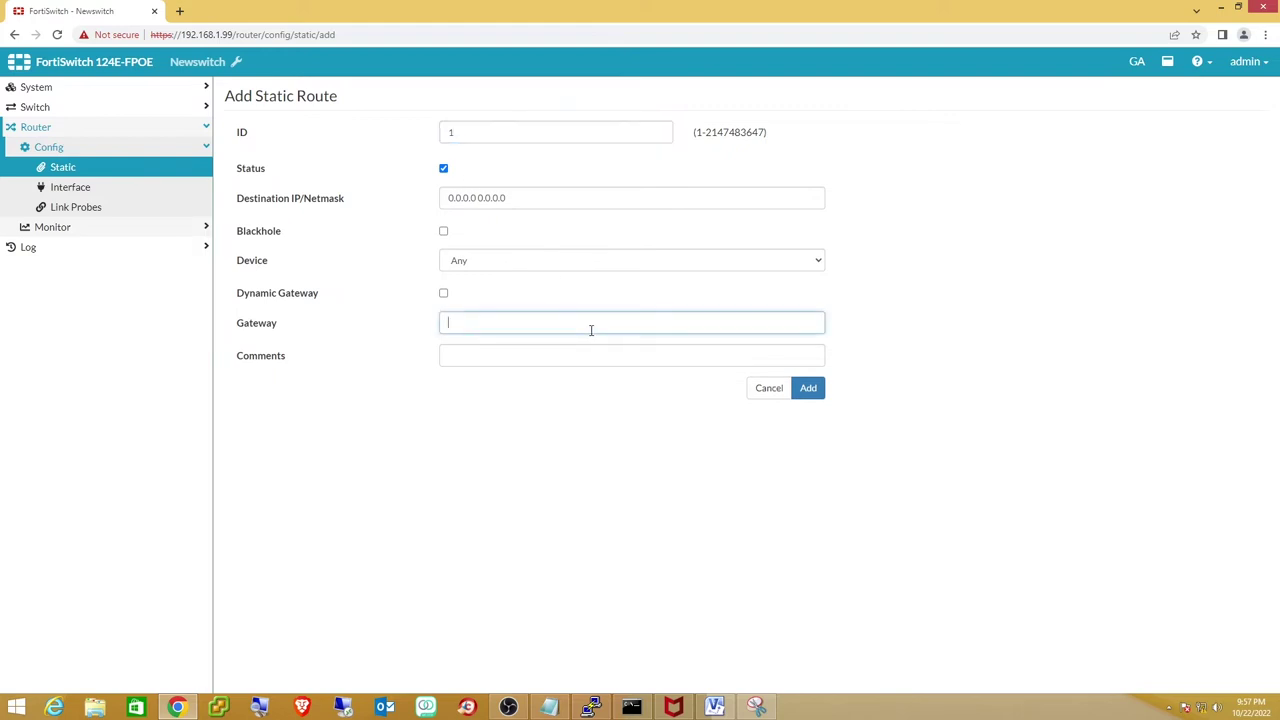
{"action": "type", "text": "10.2"}
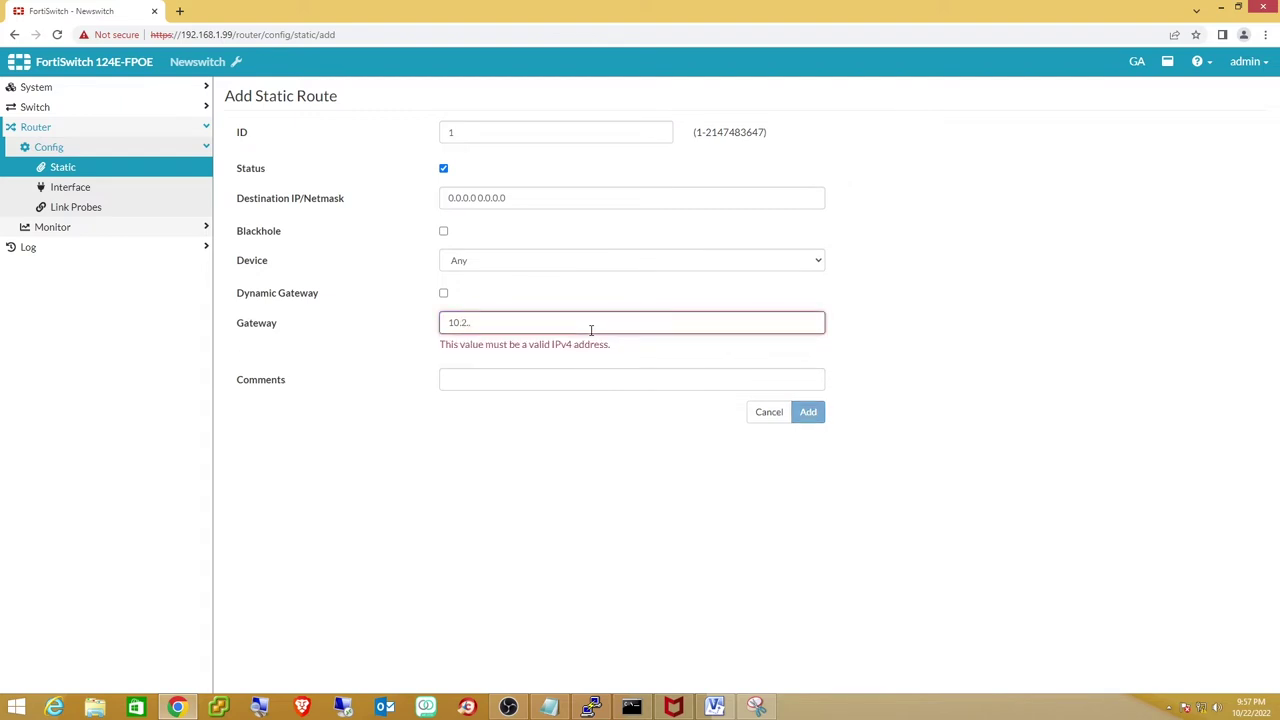
{"action": "type", "text": ".2.1"}
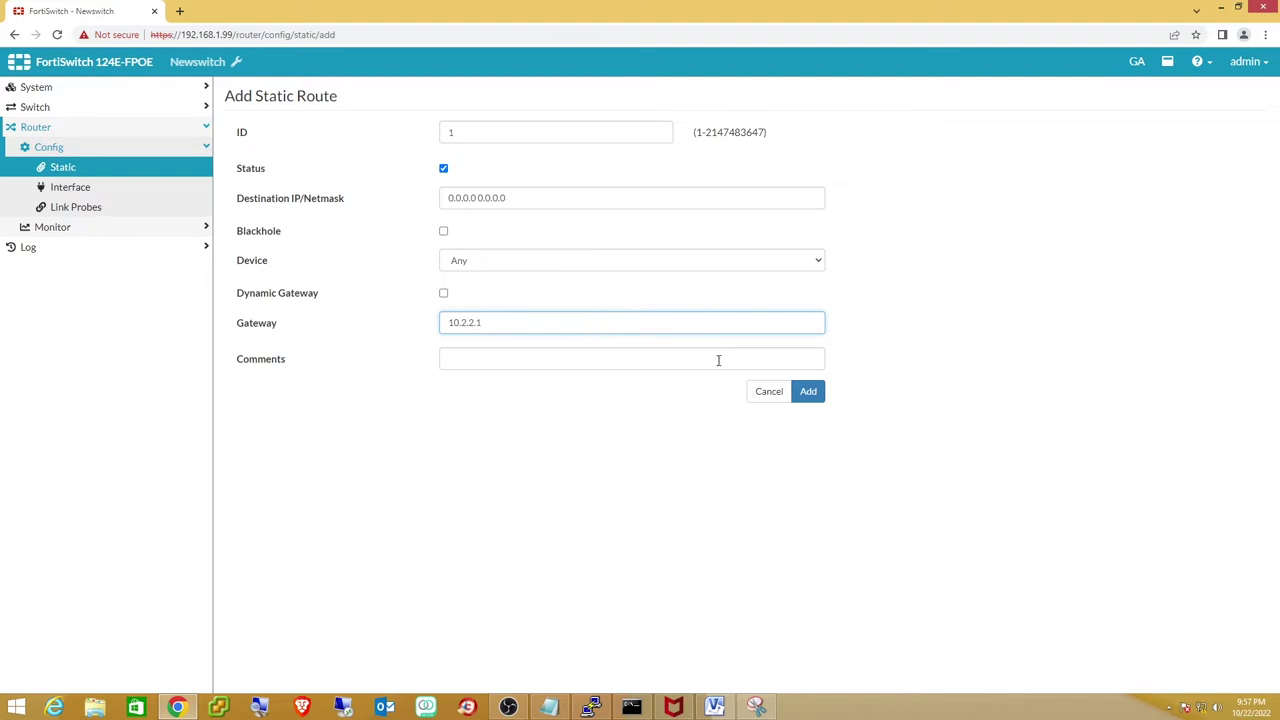
{"action": "left_click", "coordinate": [809, 391]}
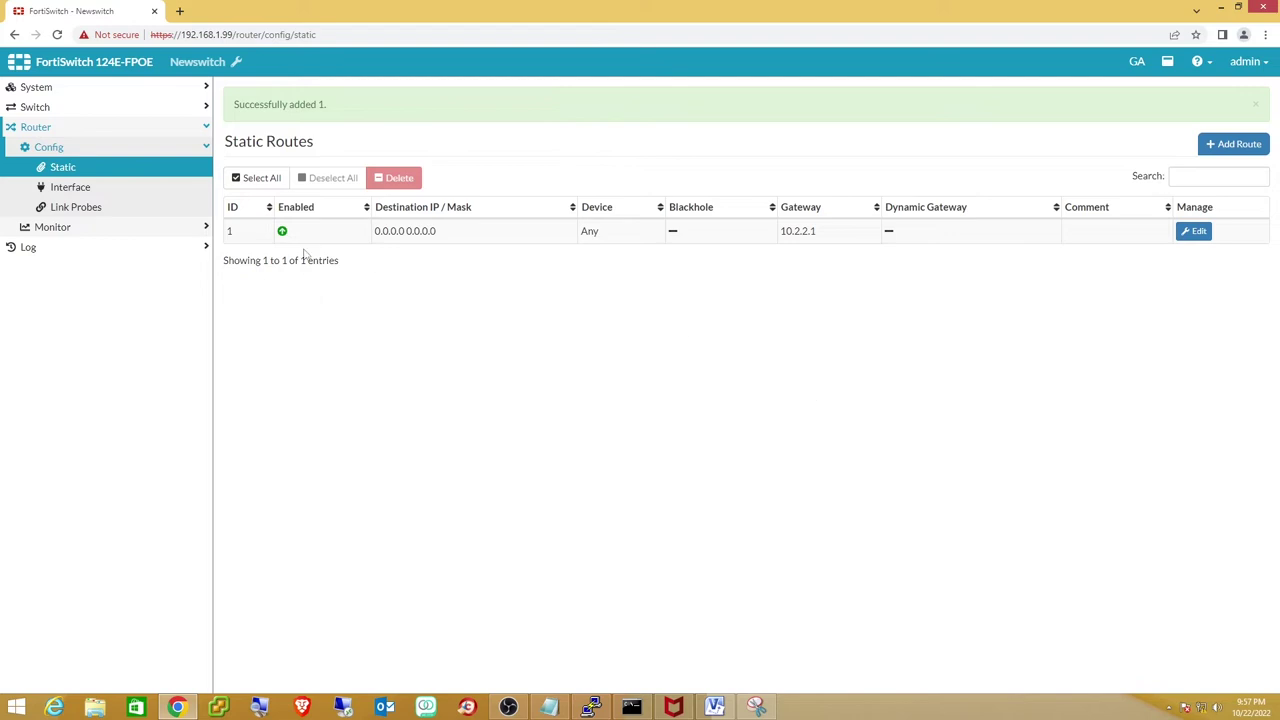
Set the System > Config > Time zone to (GMT-7:00) Mountain Time (US & Canada).
{"action": "left_click", "coordinate": [71, 90]}
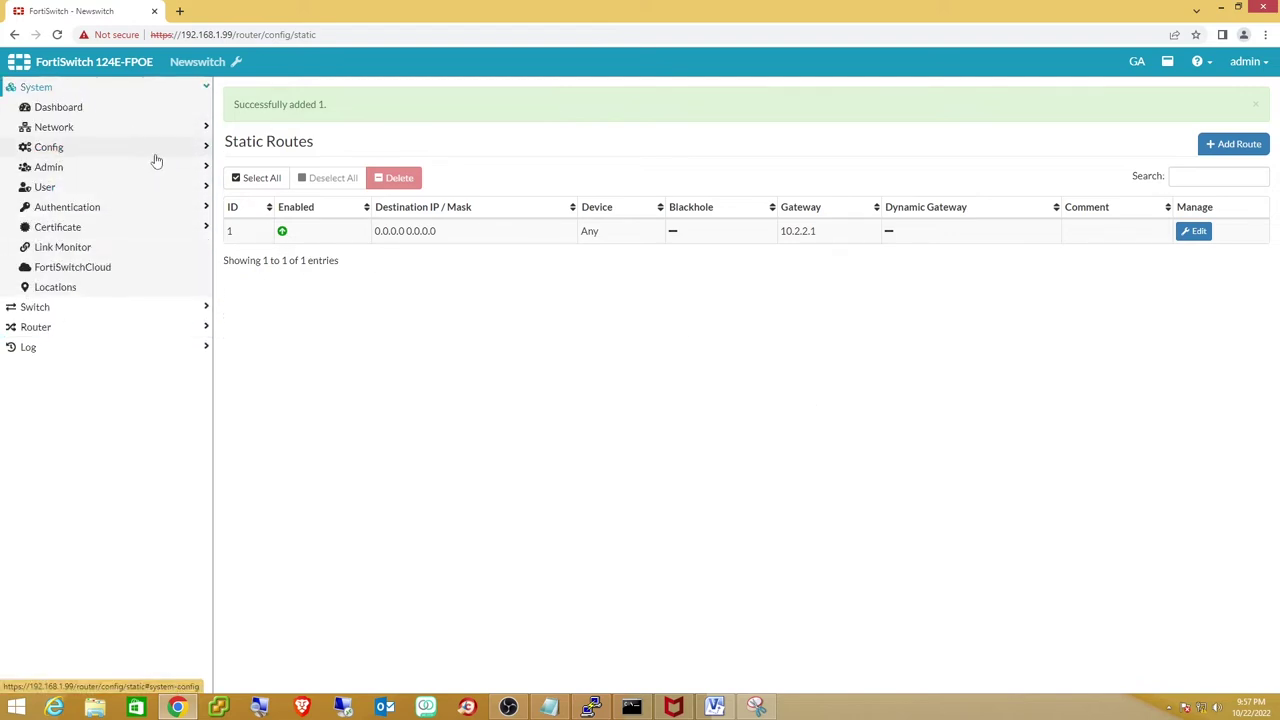
{"action": "left_click", "coordinate": [143, 158]}
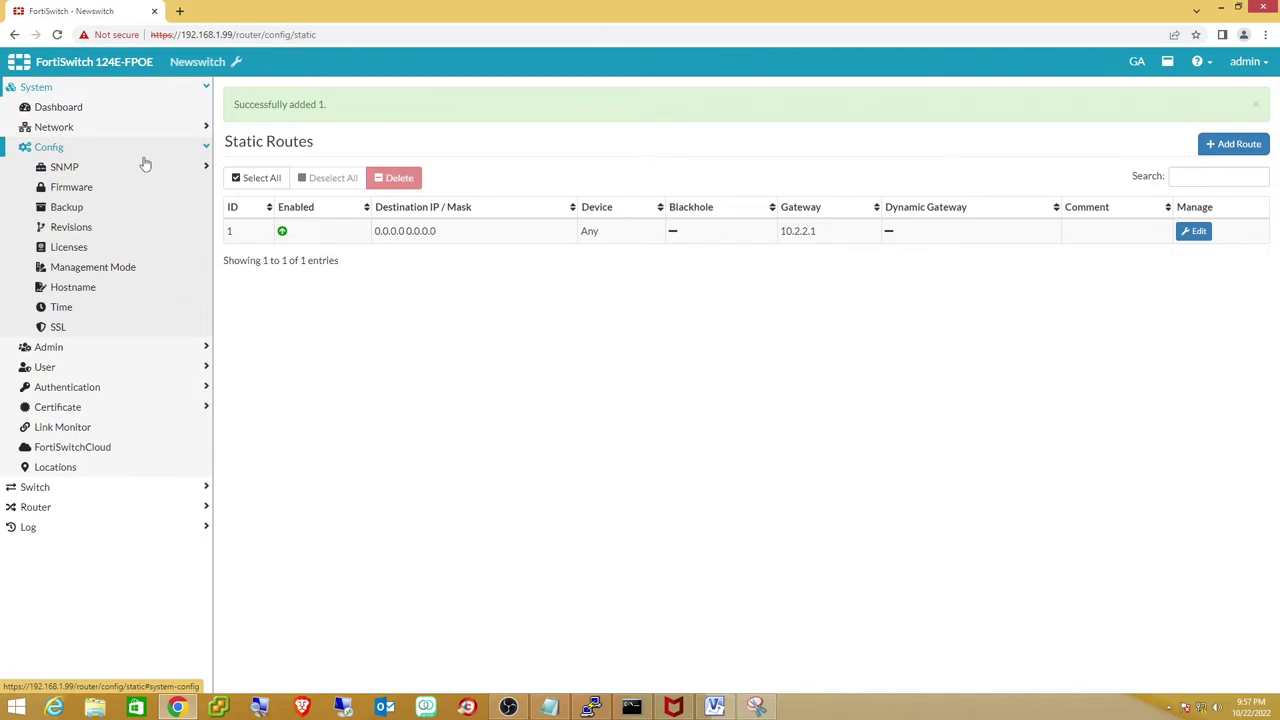
{"action": "left_click", "coordinate": [76, 316]}
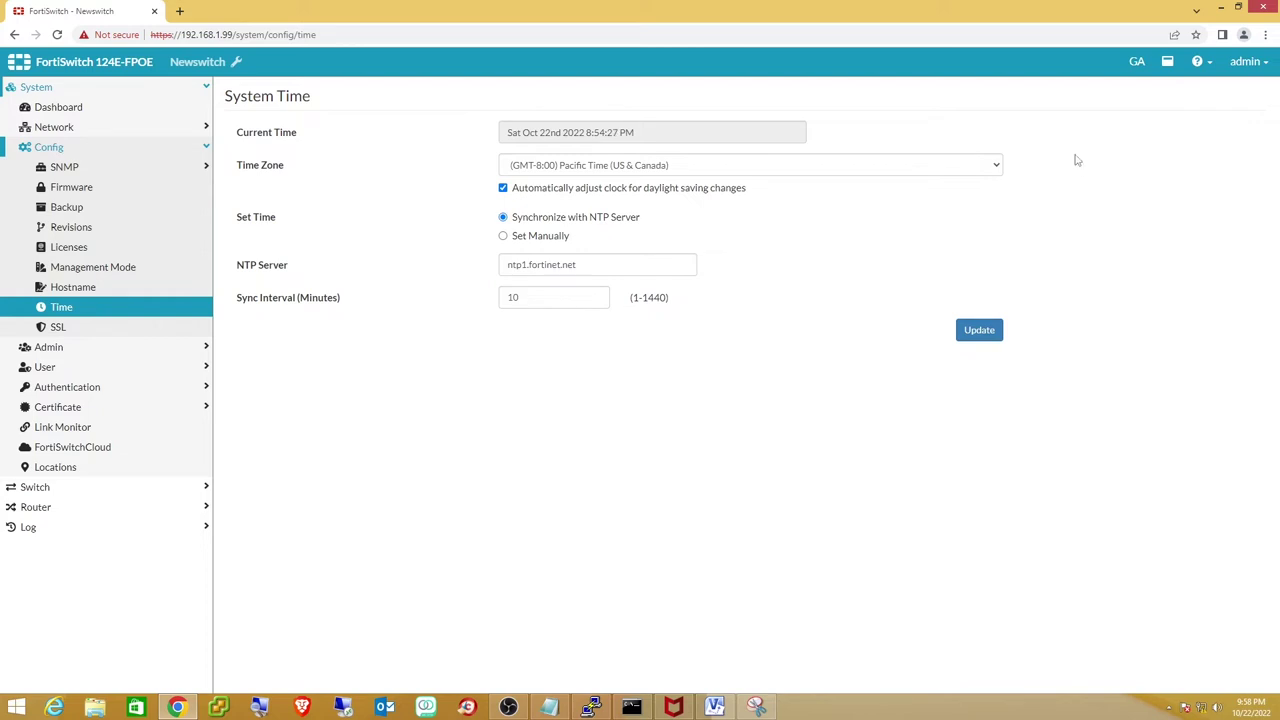
{"action": "left_click", "coordinate": [996, 169]}
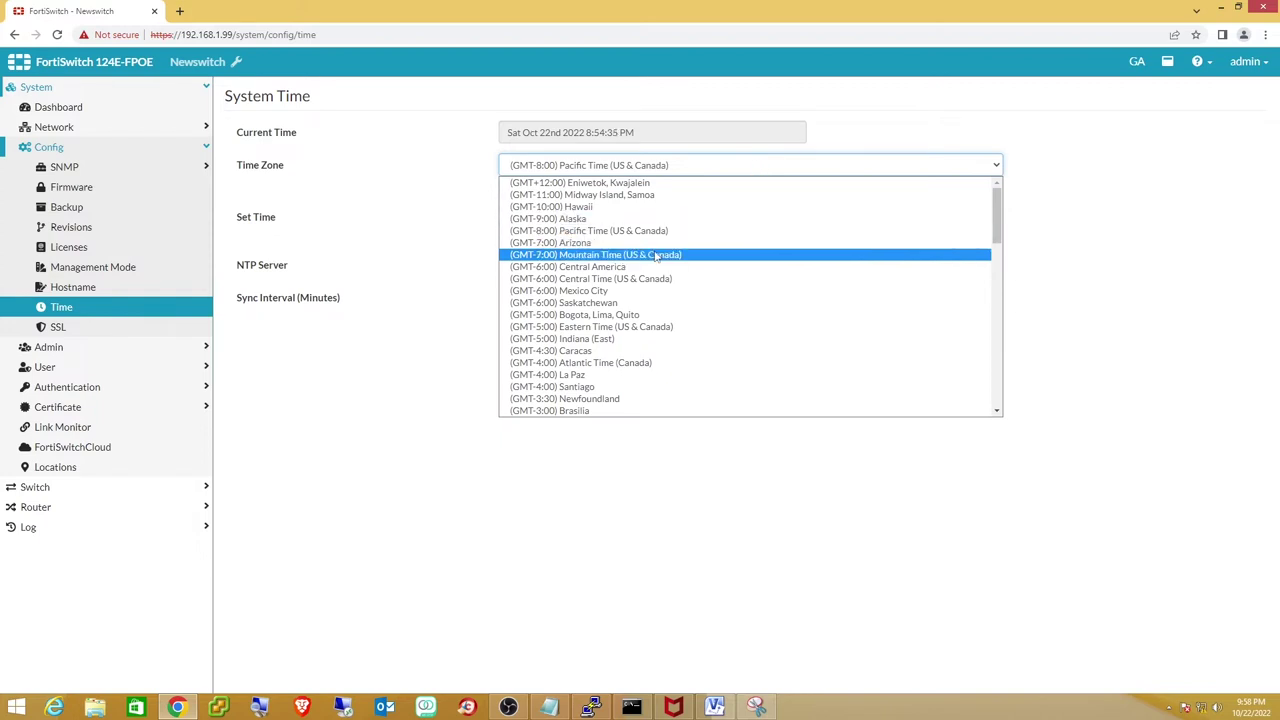
{"action": "left_click", "coordinate": [657, 255]}
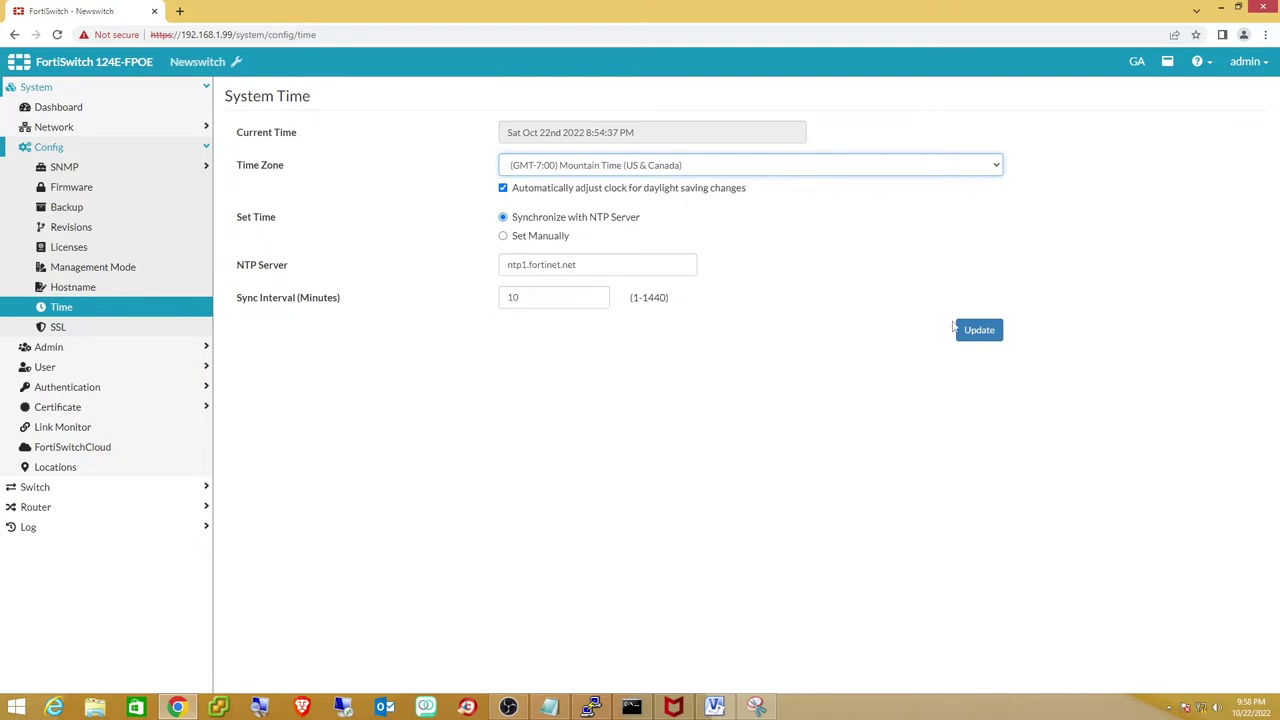
{"action": "left_click", "coordinate": [981, 336]}
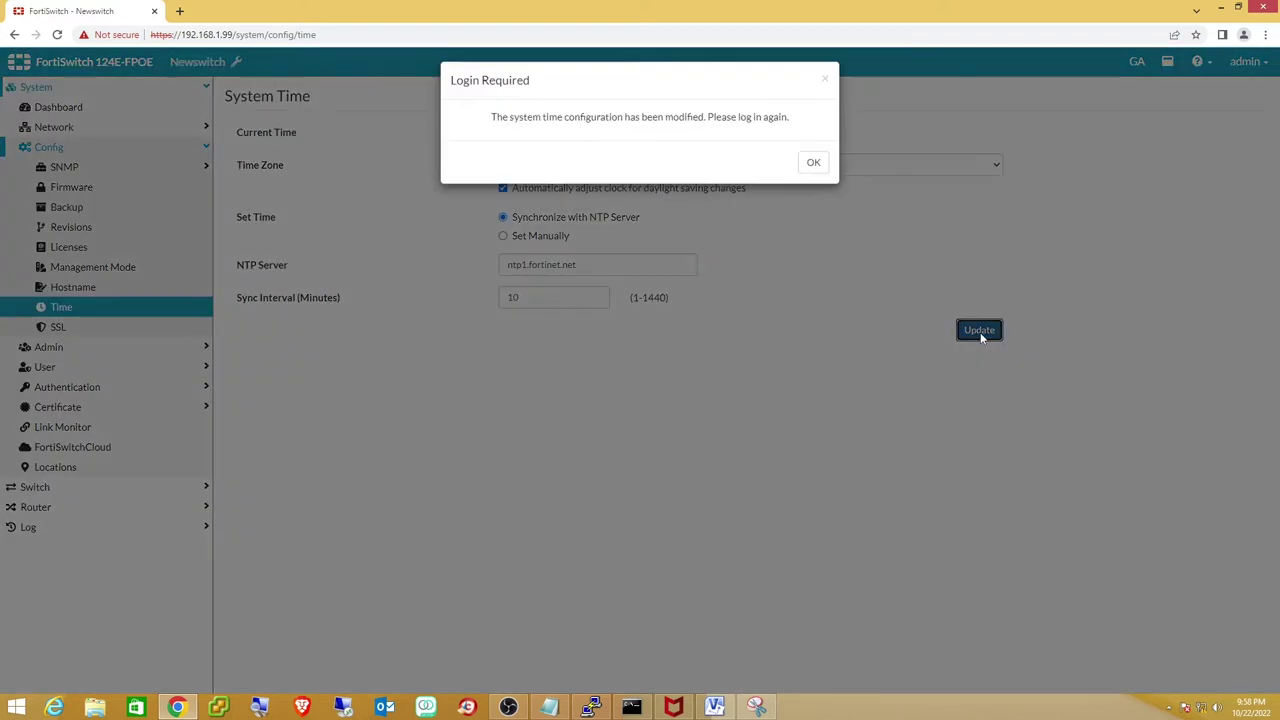
Acknowledge the login notice and sign back in with the admin username and password.
{"action": "left_click", "coordinate": [813, 170]}
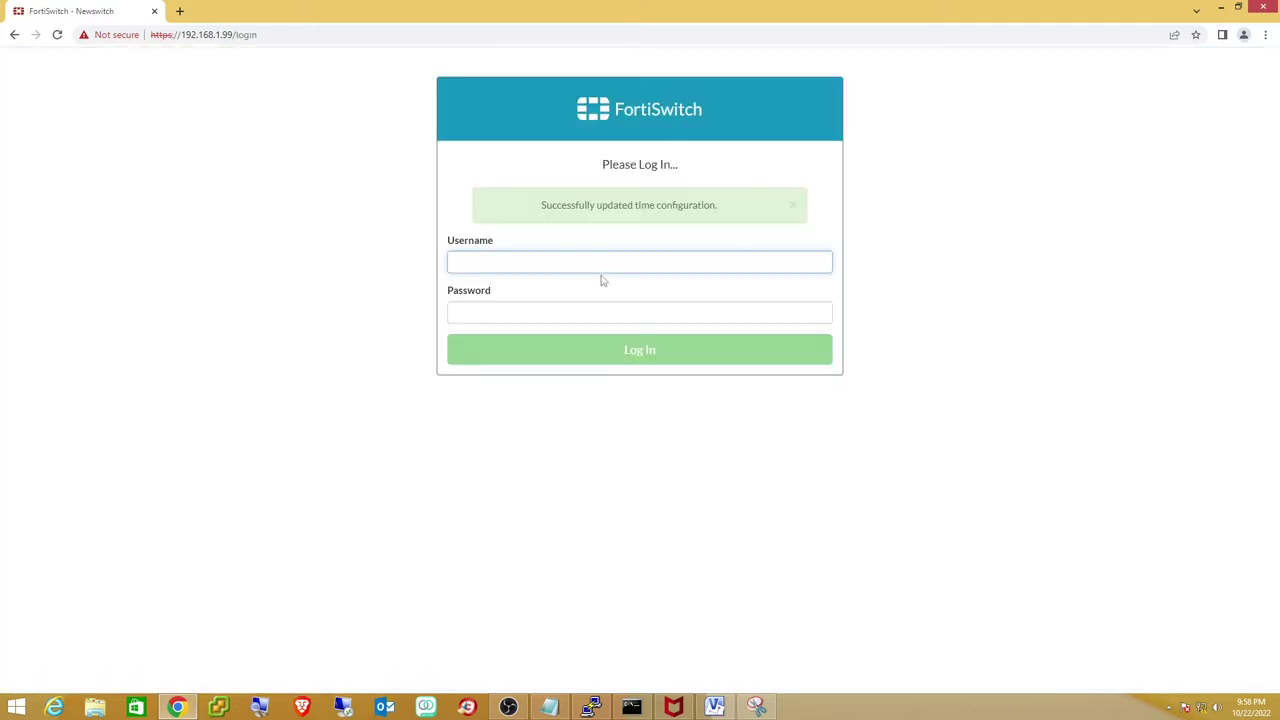
{"action": "left_click", "coordinate": [595, 263]}
{"action": "type", "text": "admin"}
{"action": "key", "text": "Tab"}
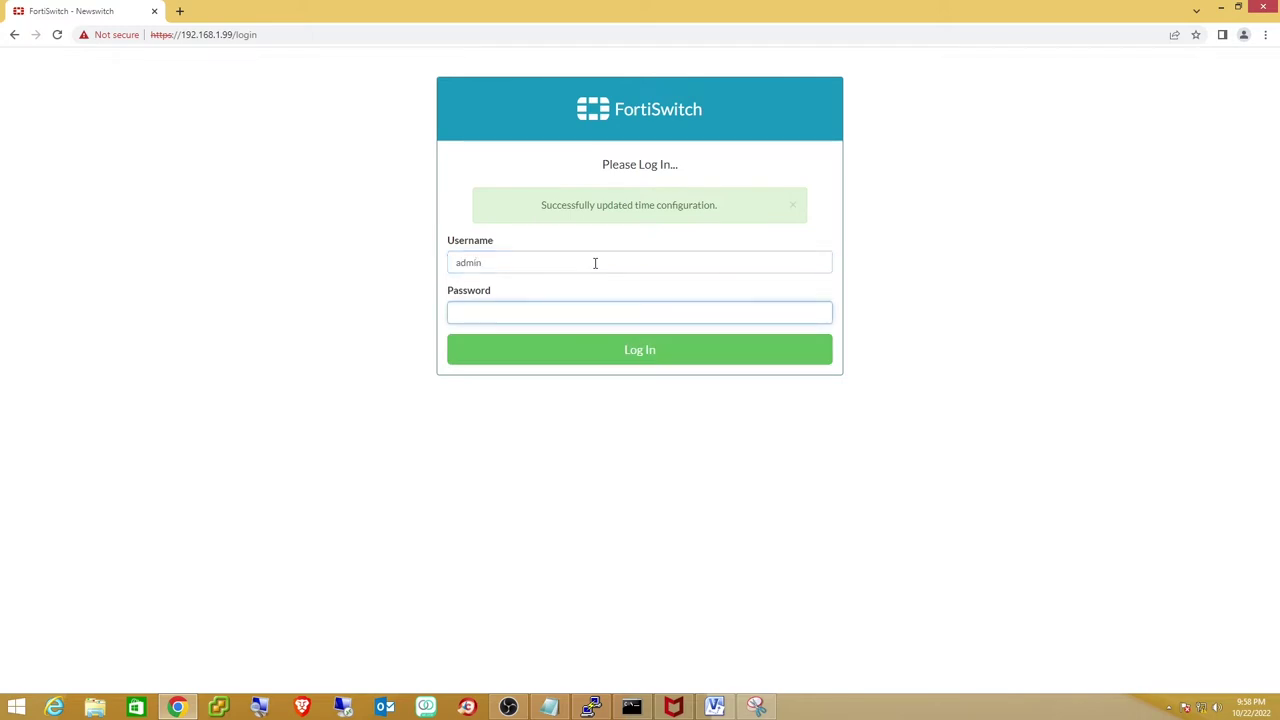
{"action": "type", "text": "password"}
{"action": "left_click", "coordinate": [622, 355]}
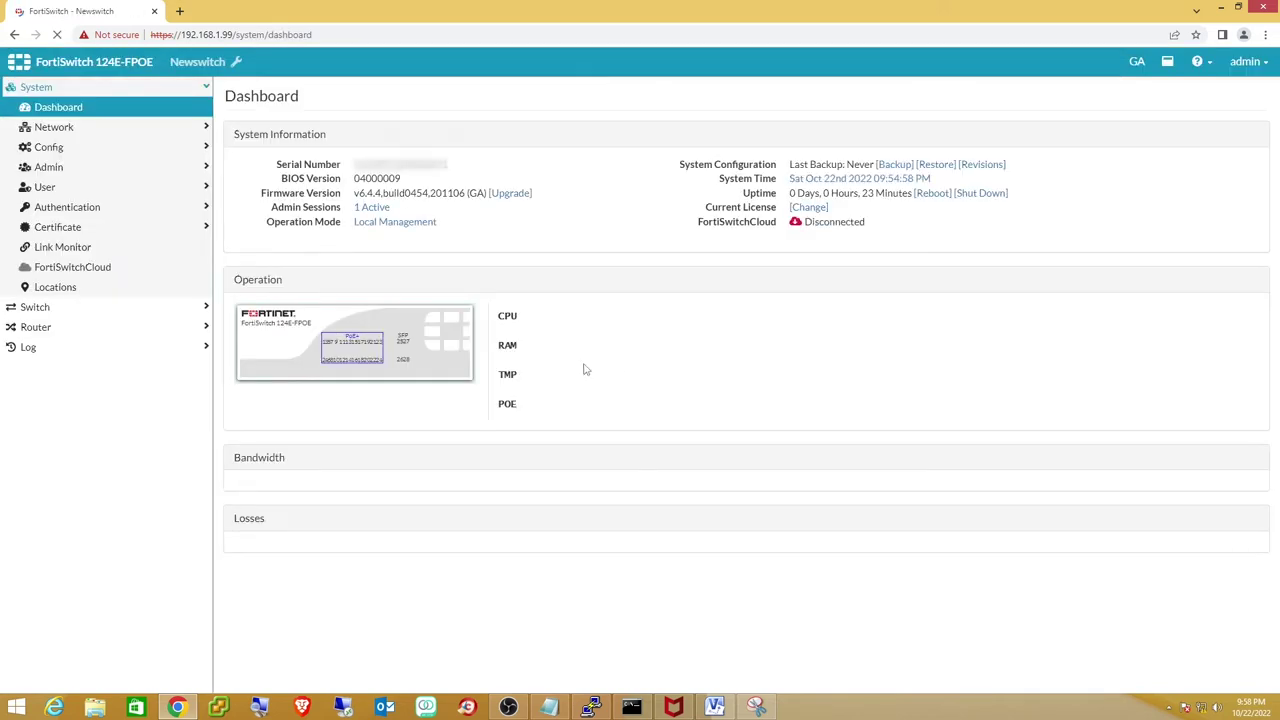
Show the System > Admin > Administrators list.
{"action": "left_click", "coordinate": [50, 170]}
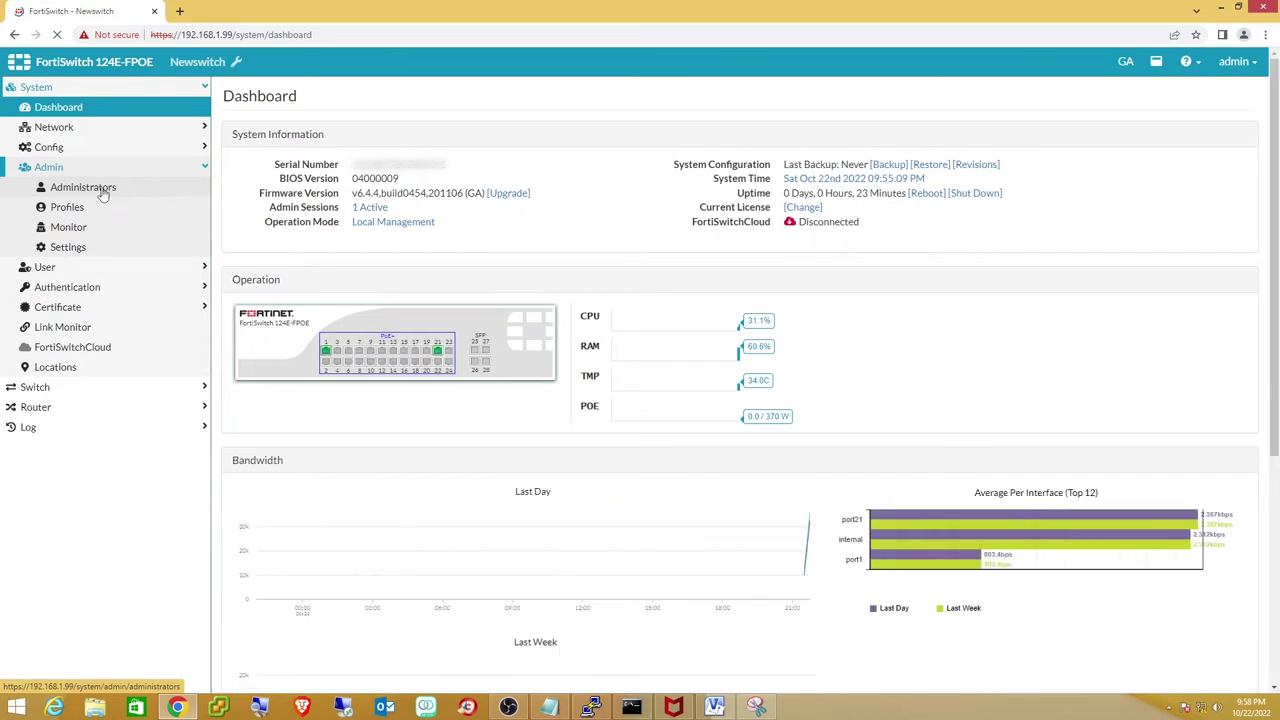
{"action": "left_click", "coordinate": [98, 190]}
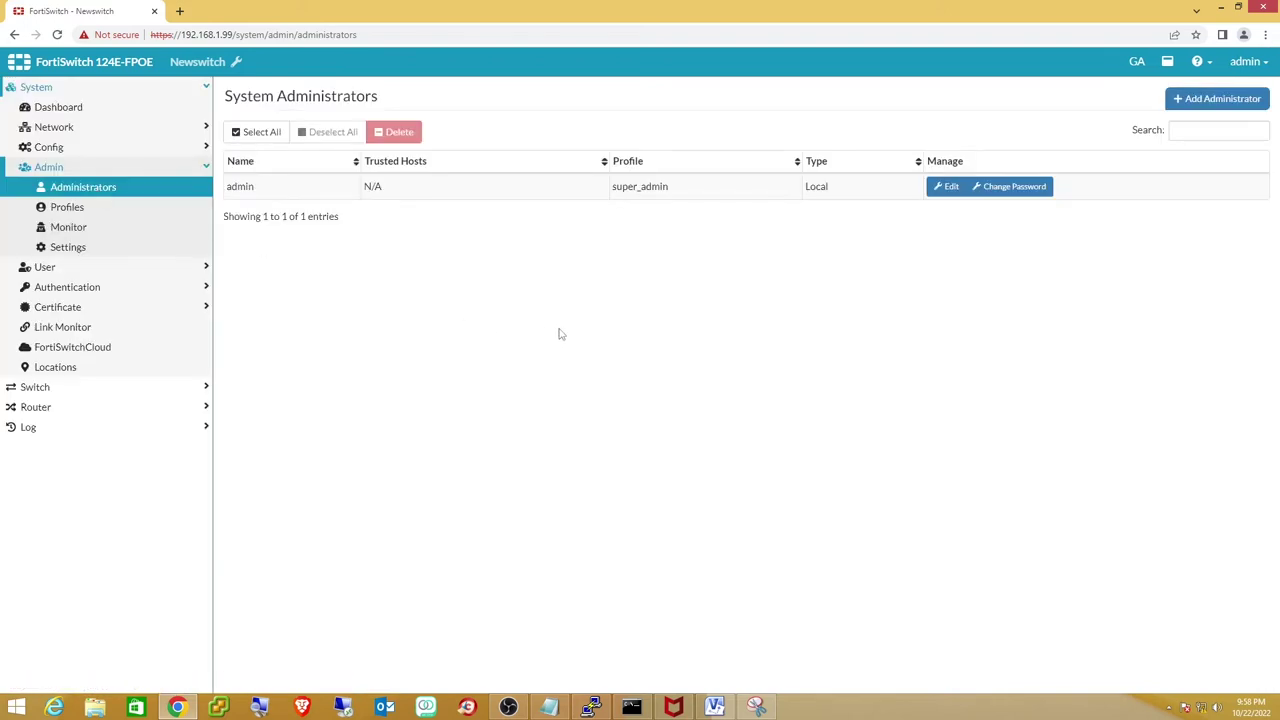
Inspect the admin account without changes, then start a new administrator.
{"action": "left_click", "coordinate": [945, 195]}
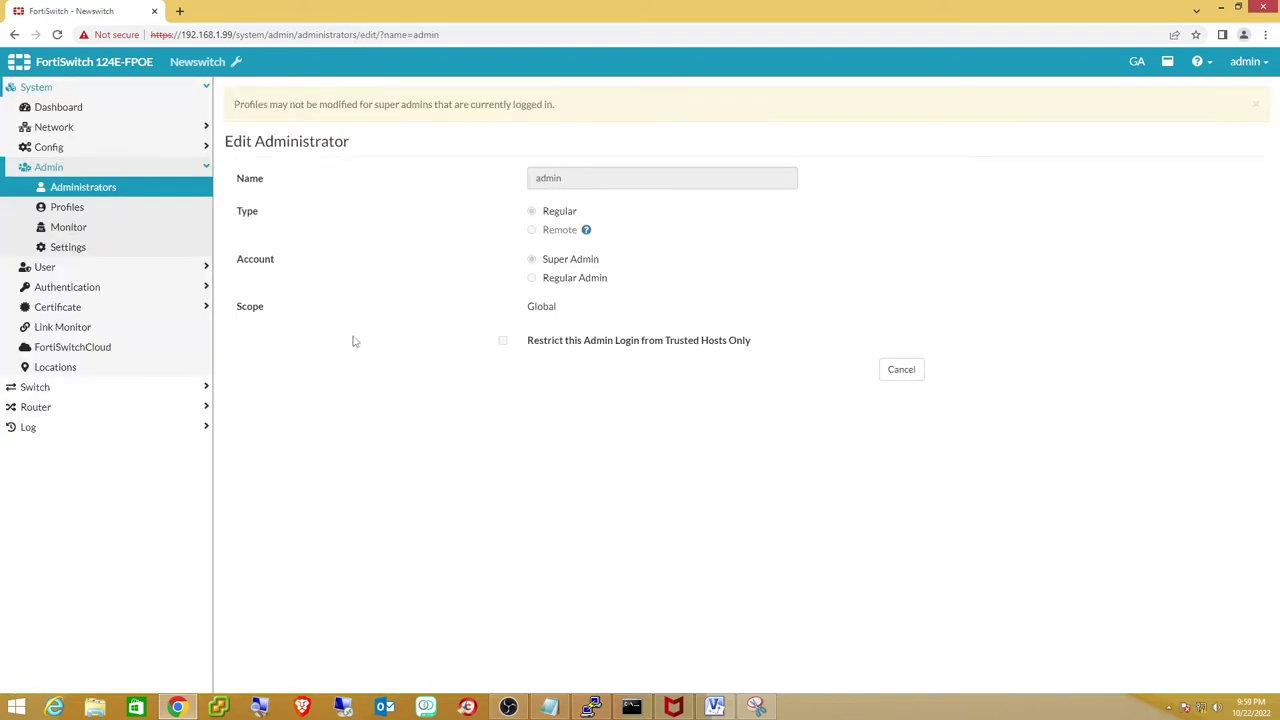
{"action": "left_click", "coordinate": [905, 372]}
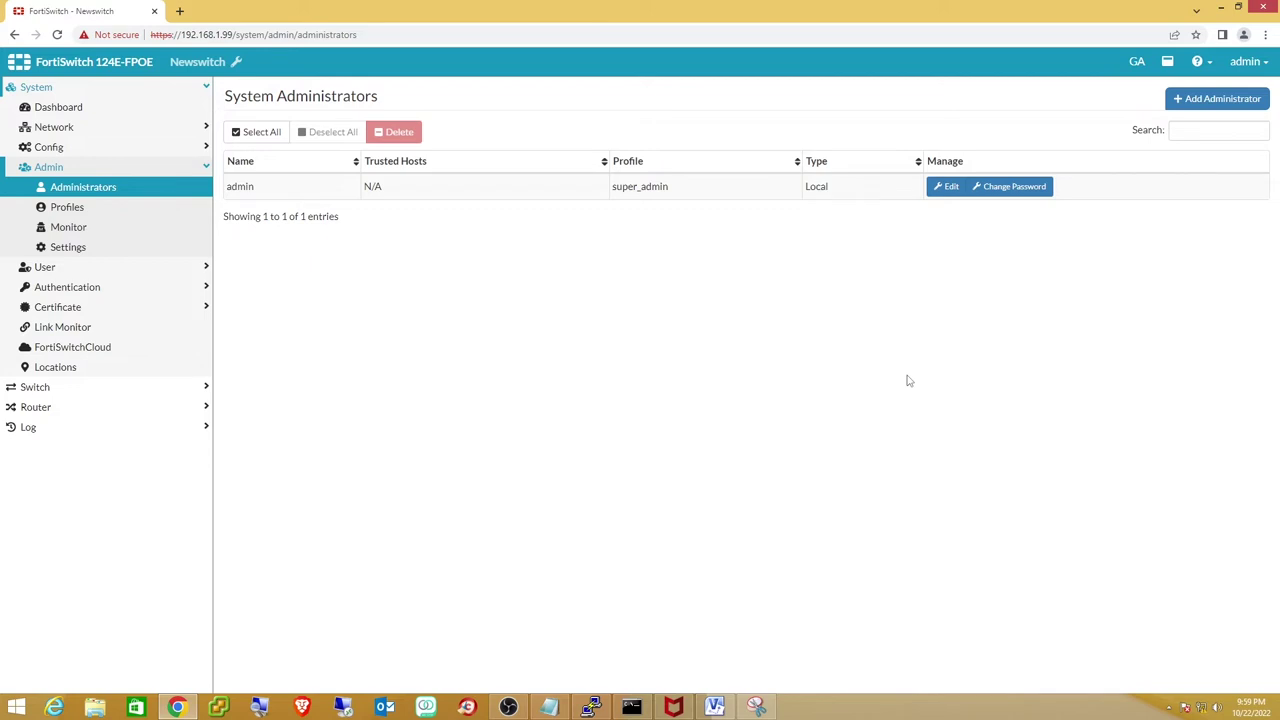
{"action": "left_click", "coordinate": [1230, 99]}
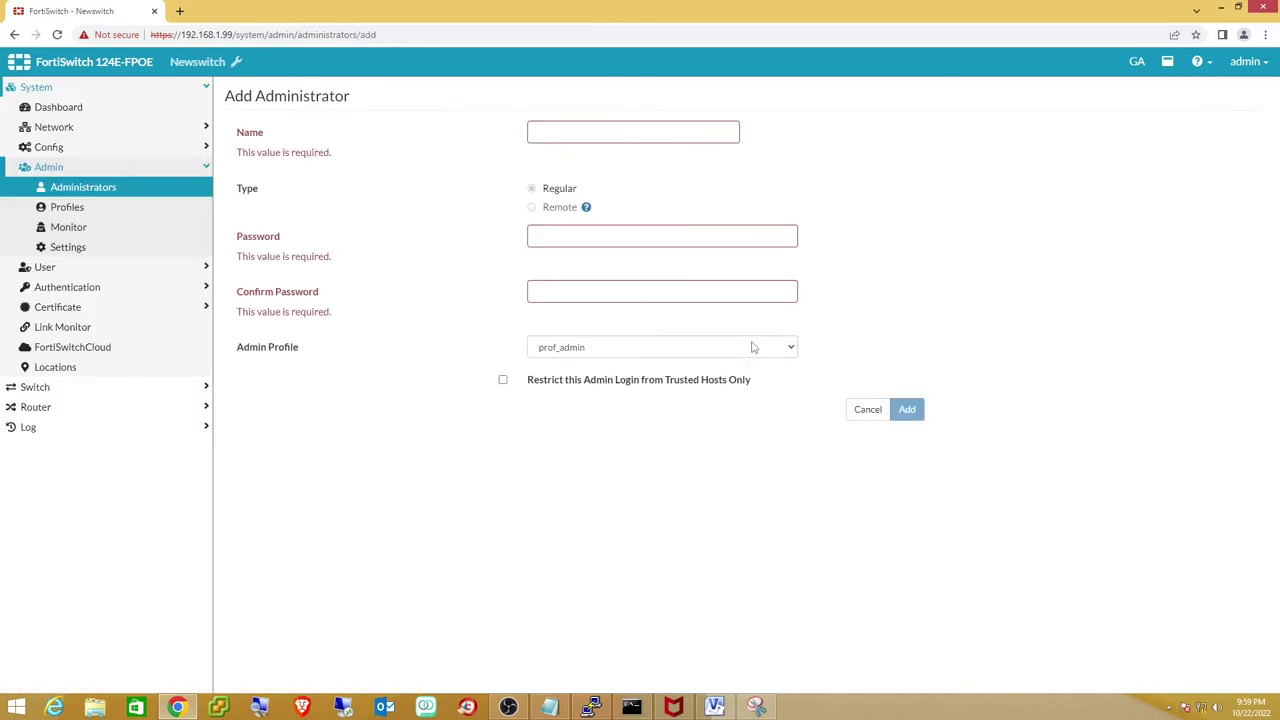
Enter the new administrator's username and password, confirming the password.
{"action": "left_click", "coordinate": [588, 138]}
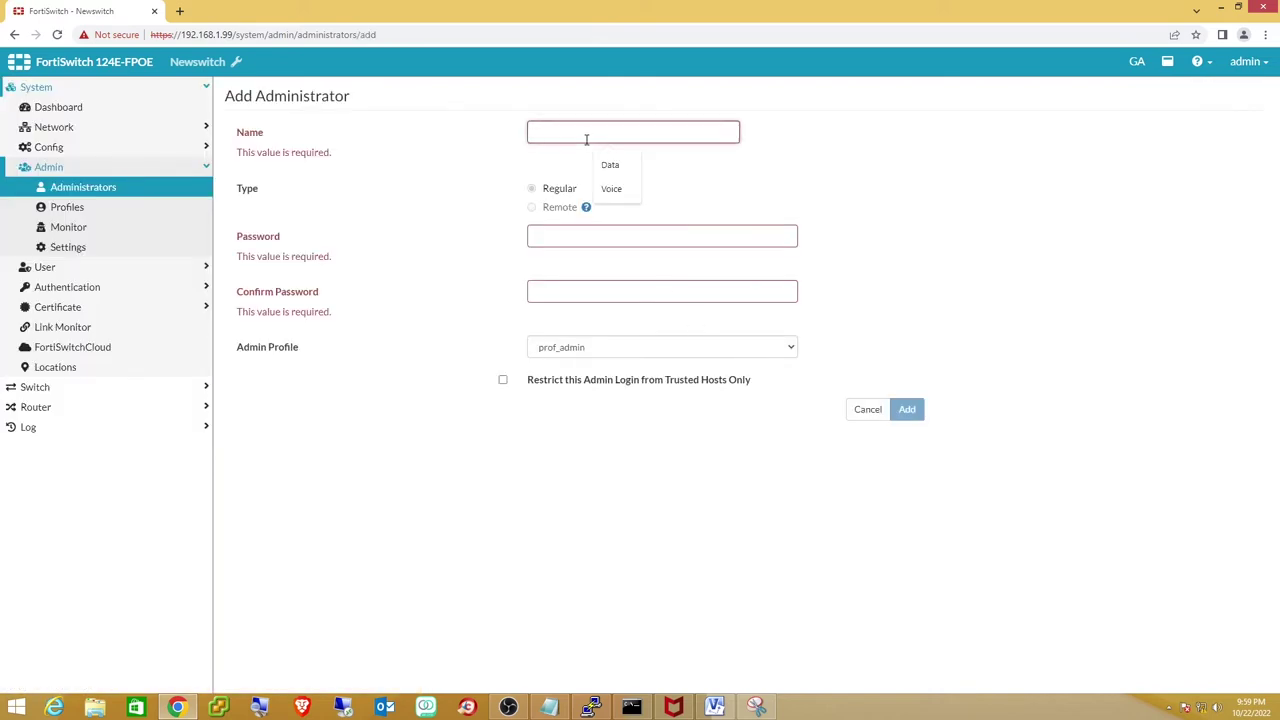
{"action": "type", "text": "mark"}
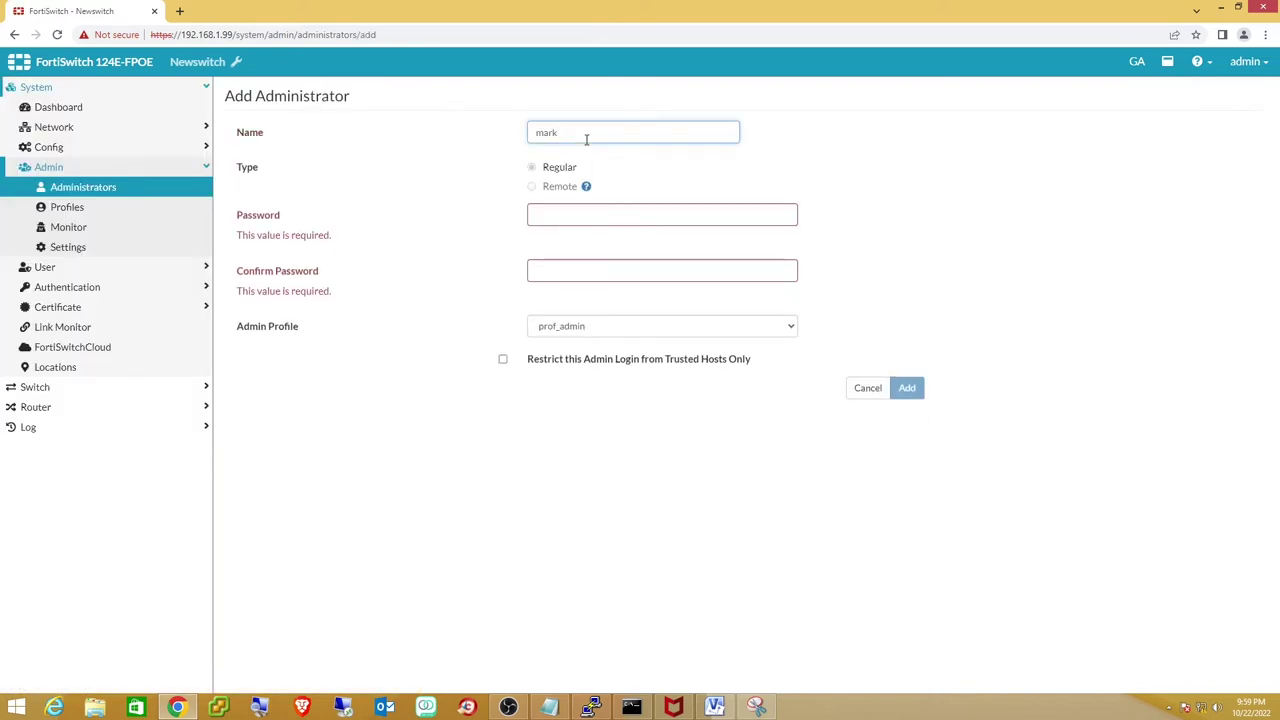
{"action": "left_click", "coordinate": [588, 215]}
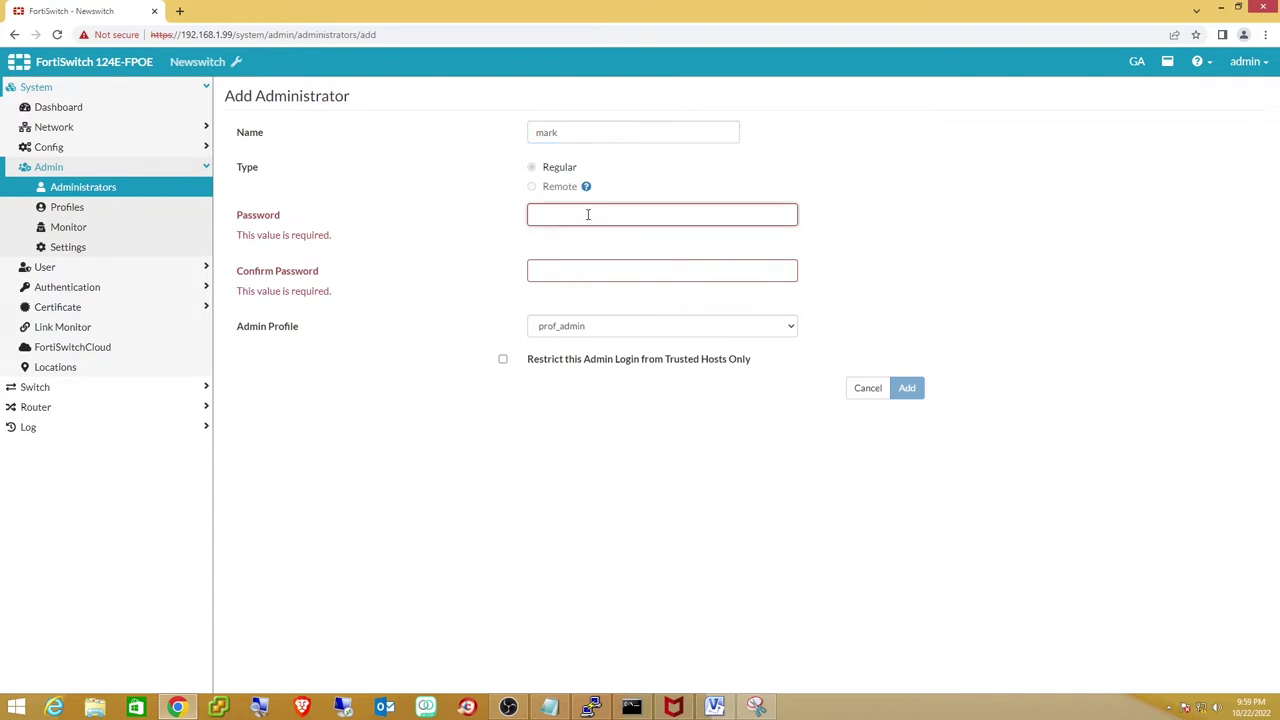
{"action": "type", "text": "•••••••••"}
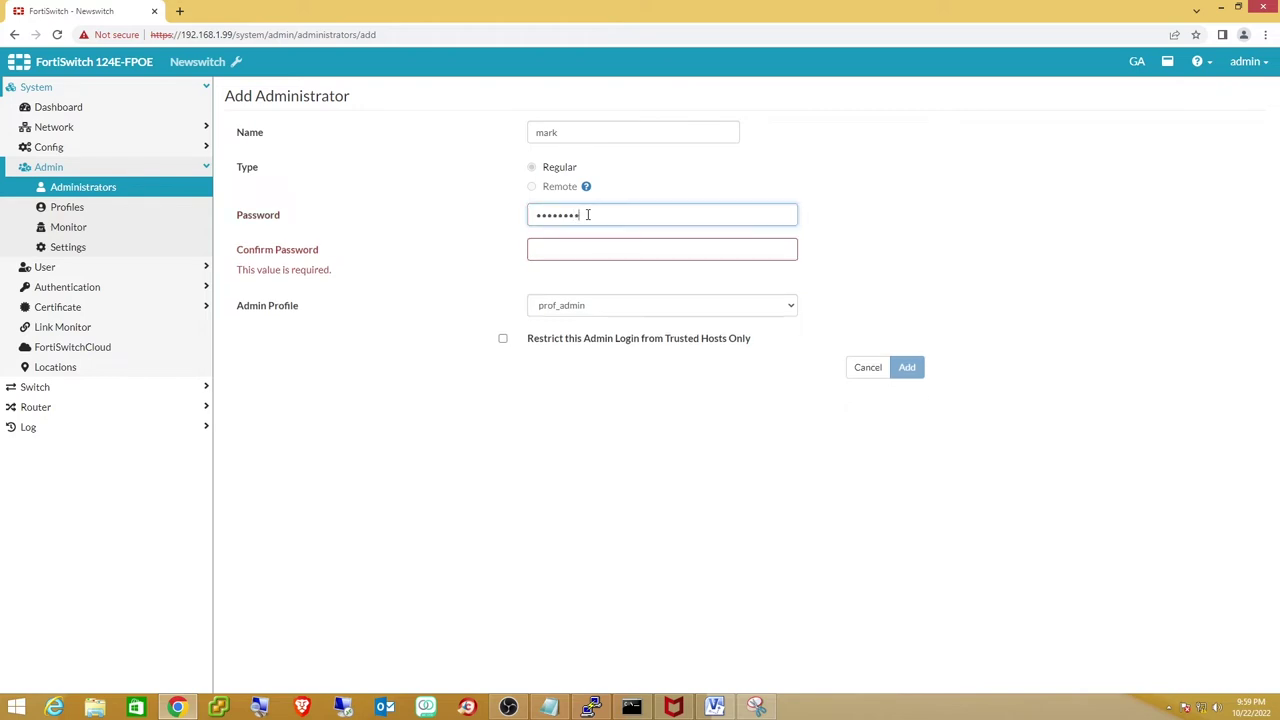
{"action": "key", "text": "Tab"}
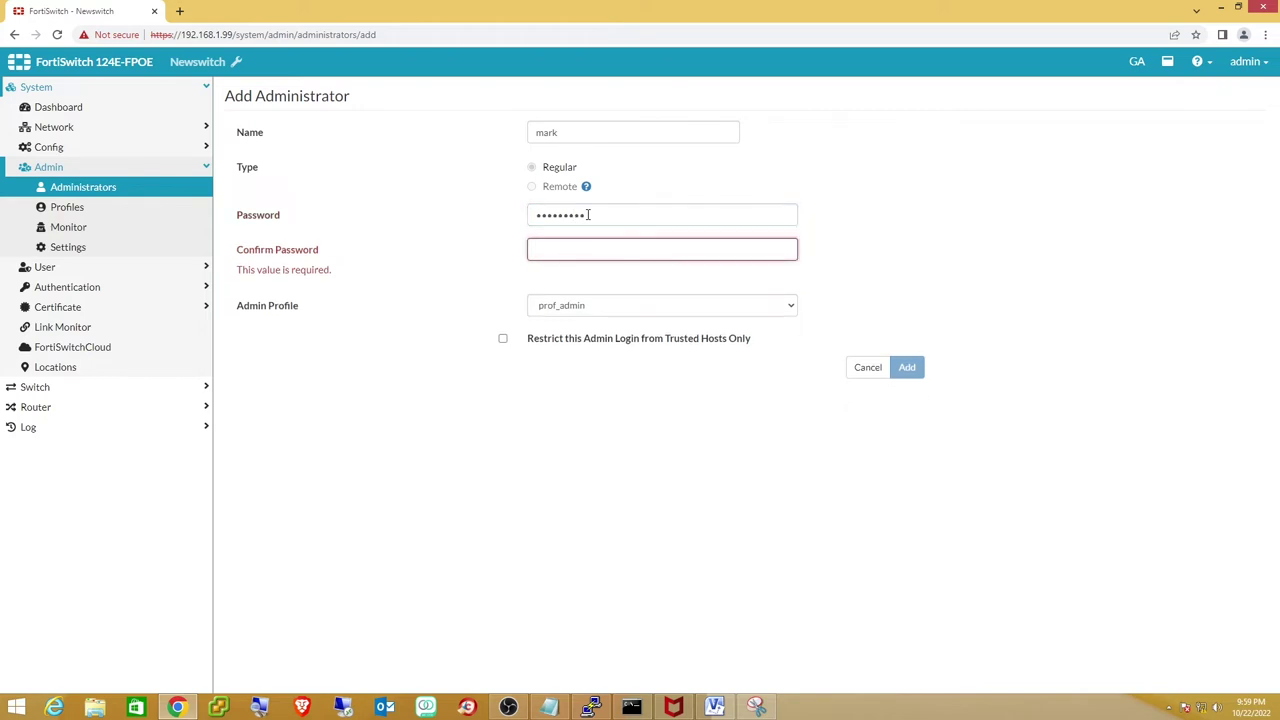
{"action": "type", "text": "•••••••"}
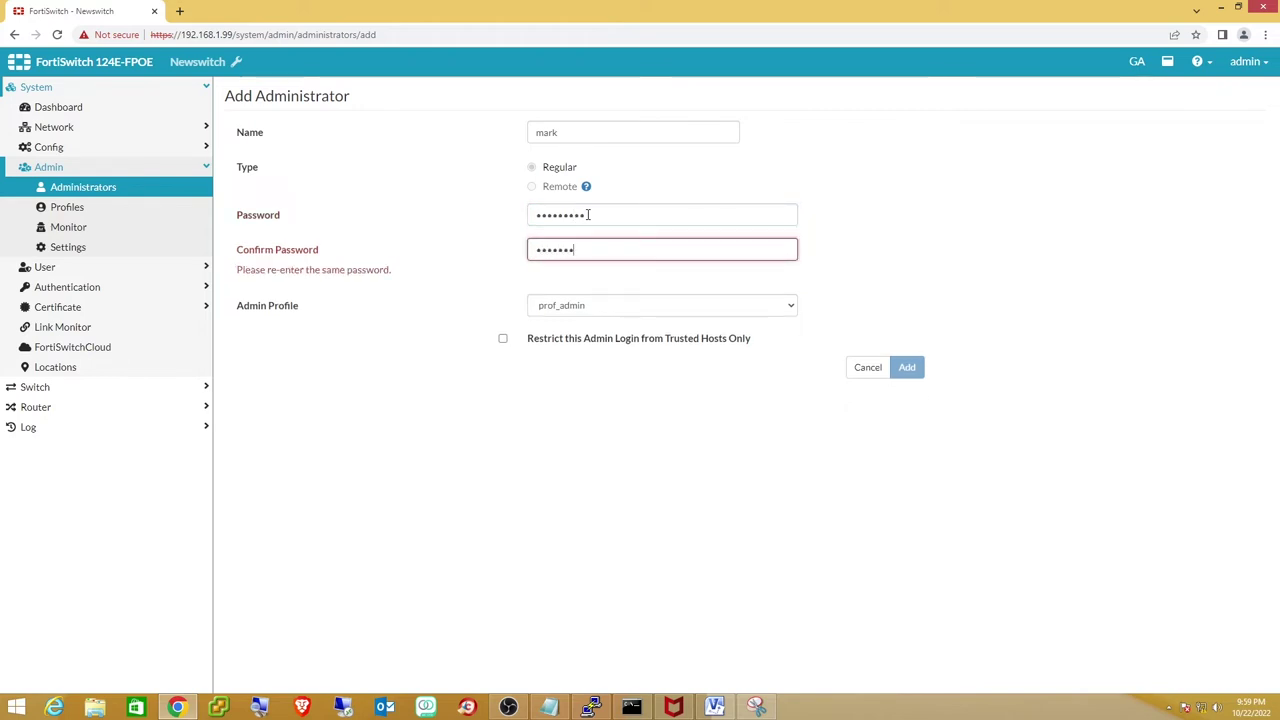
{"action": "type", "text": "••"}
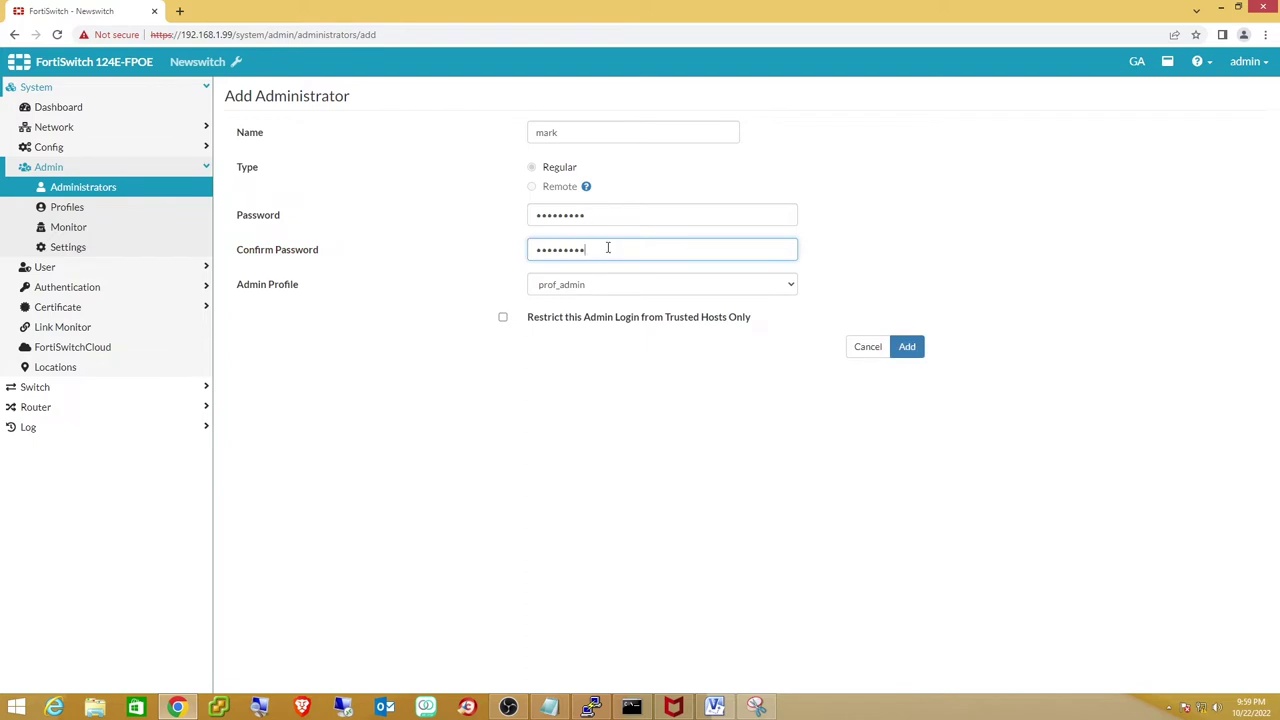
Assign the super_admin profile and restrict login to trusted hosts only.
{"action": "left_click", "coordinate": [795, 288]}
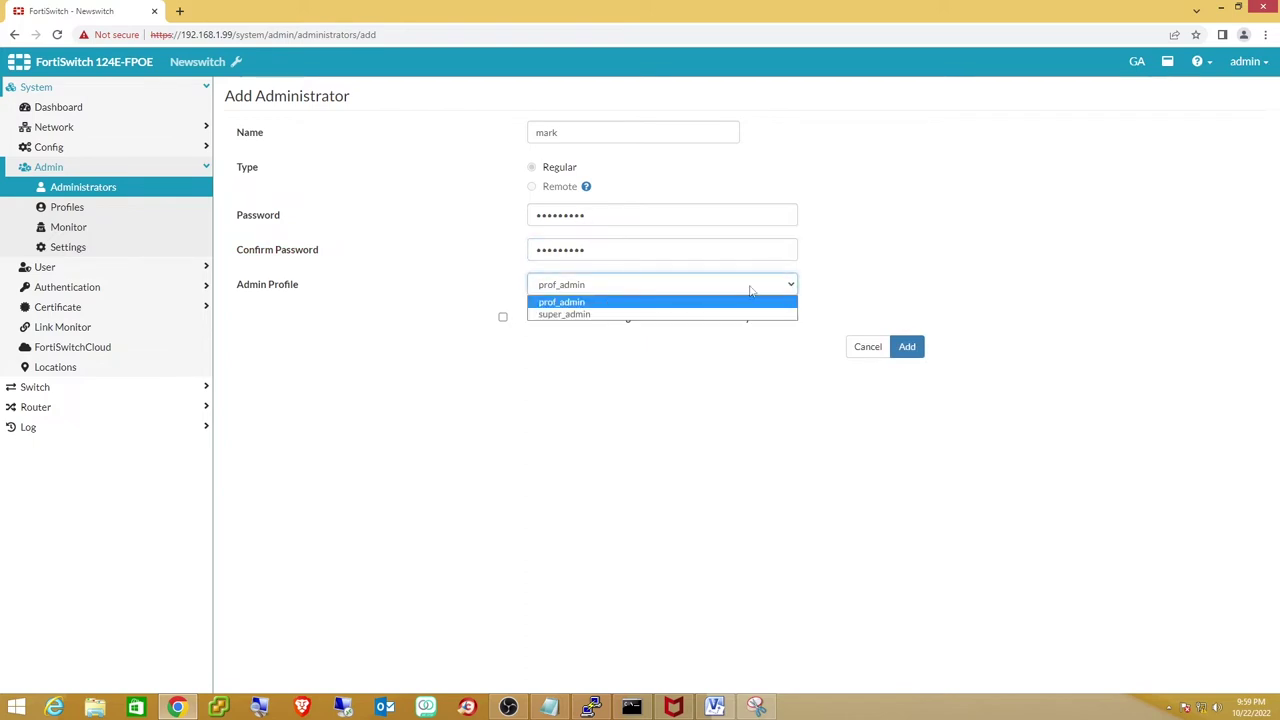
{"action": "left_click", "coordinate": [583, 314]}
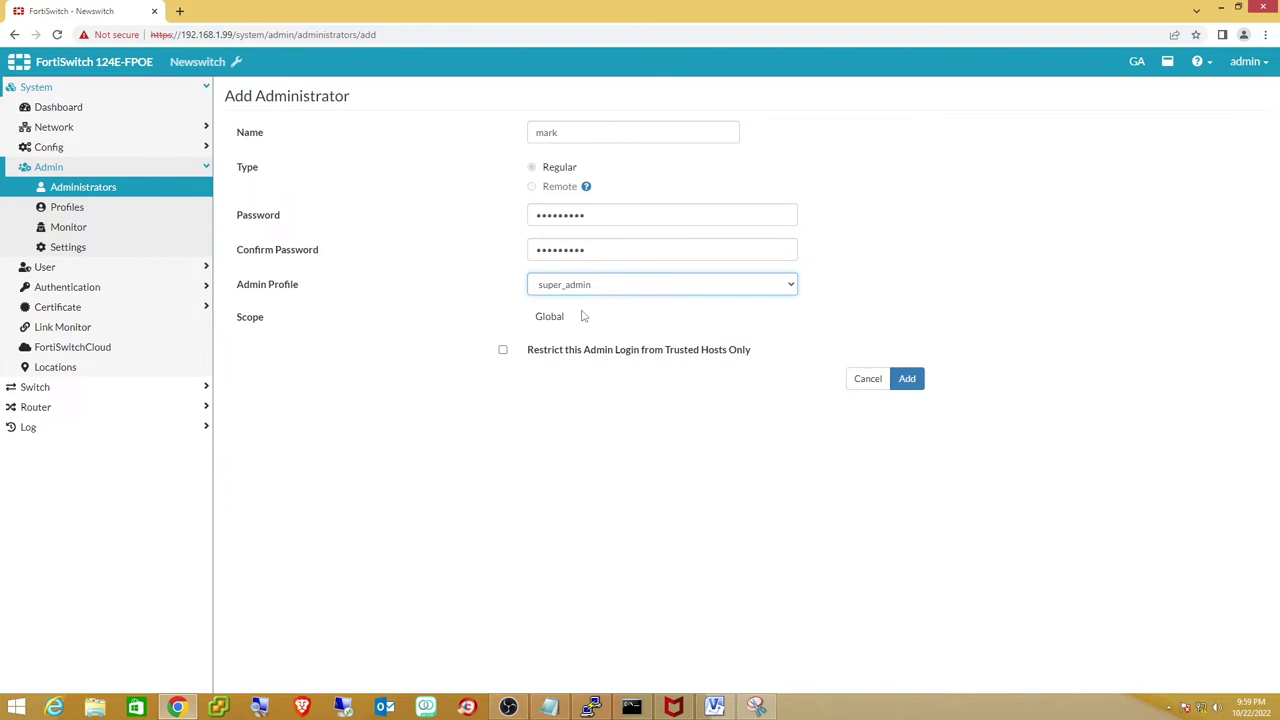
{"action": "left_click", "coordinate": [790, 287]}
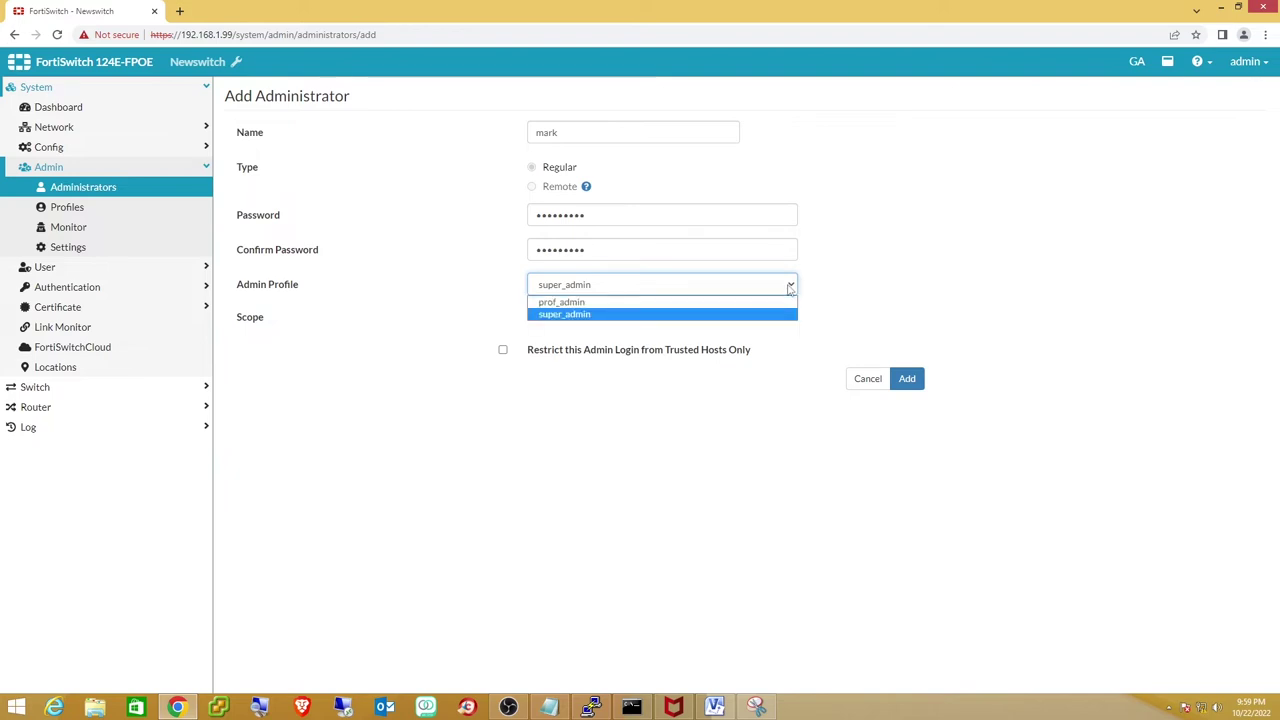
{"action": "left_click", "coordinate": [452, 306]}
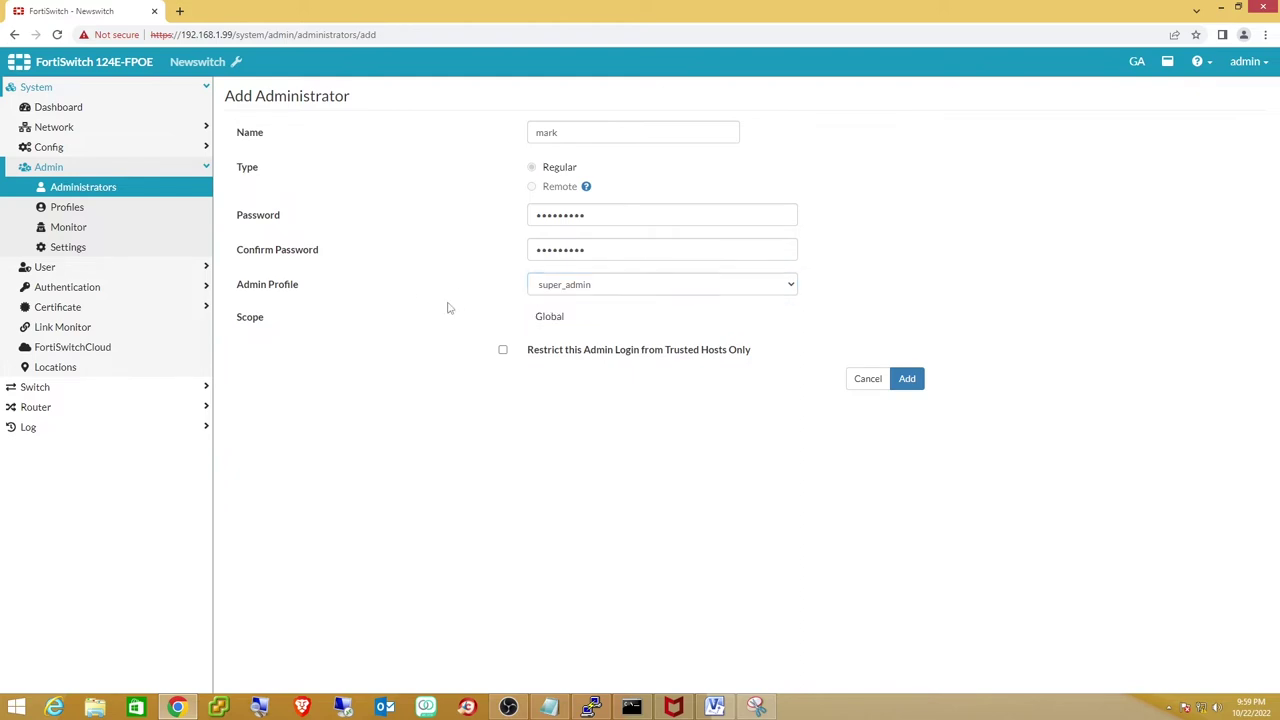
{"action": "left_click", "coordinate": [502, 350]}
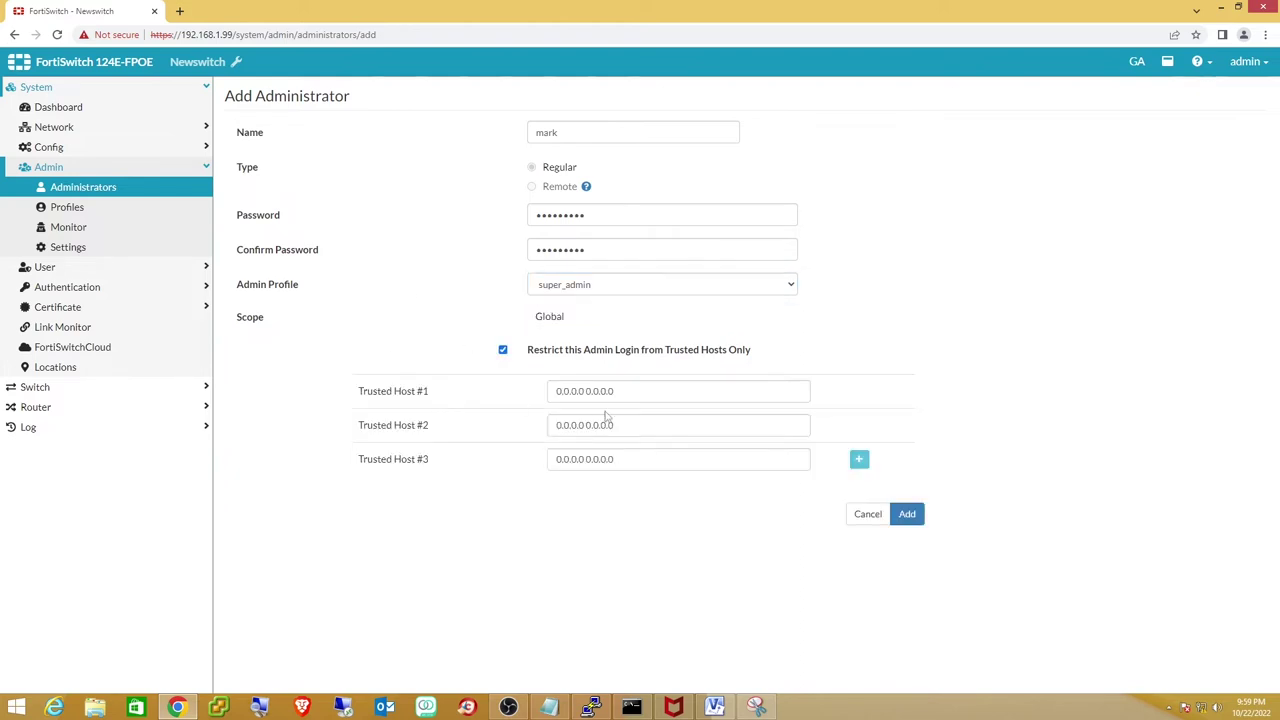
Replace Trusted Host #1 with 10.2.2.0/24 and add the administrator.
{"action": "left_click", "coordinate": [663, 390]}
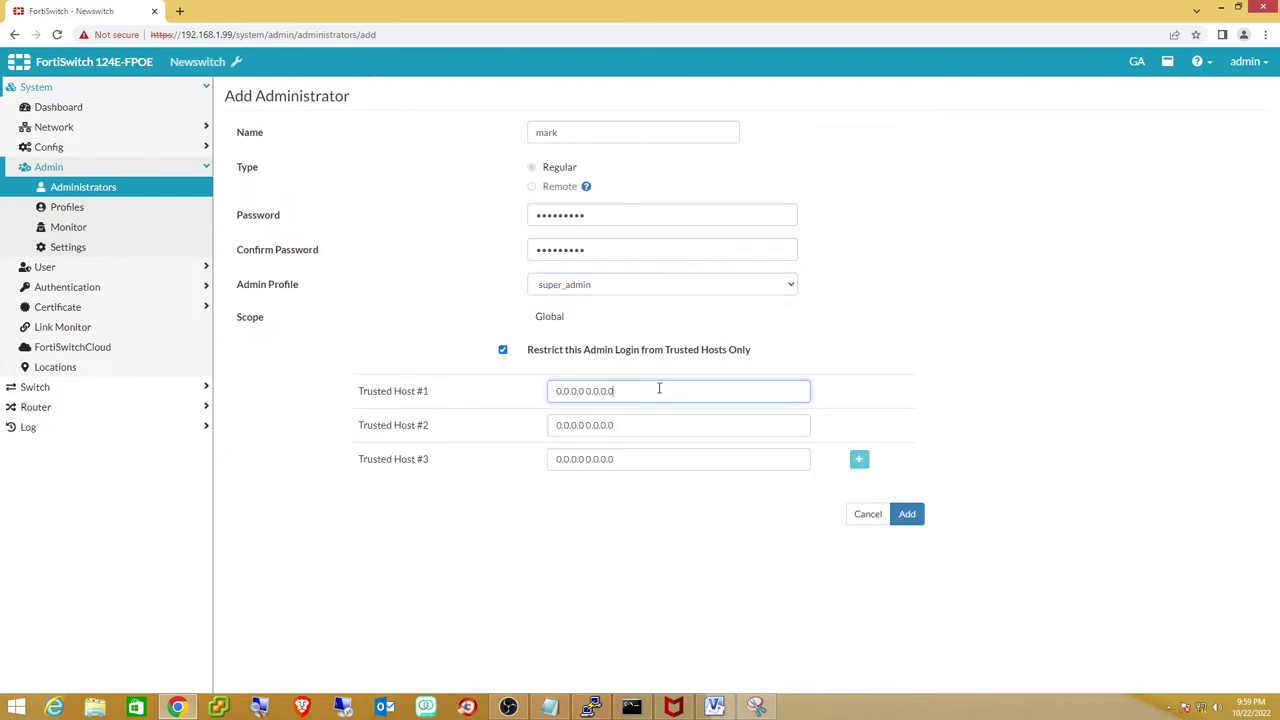
{"action": "key", "text": "BackSpace"}
{"action": "key", "text": "BackSpace"}
{"action": "key", "text": "BackSpace"}
{"action": "key", "text": "BackSpace"}
{"action": "key", "text": "BackSpace"}
{"action": "key", "text": "BackSpace"}
{"action": "key", "text": "BackSpace"}
{"action": "key", "text": "BackSpace"}
{"action": "key", "text": "BackSpace"}
{"action": "key", "text": "BackSpace"}
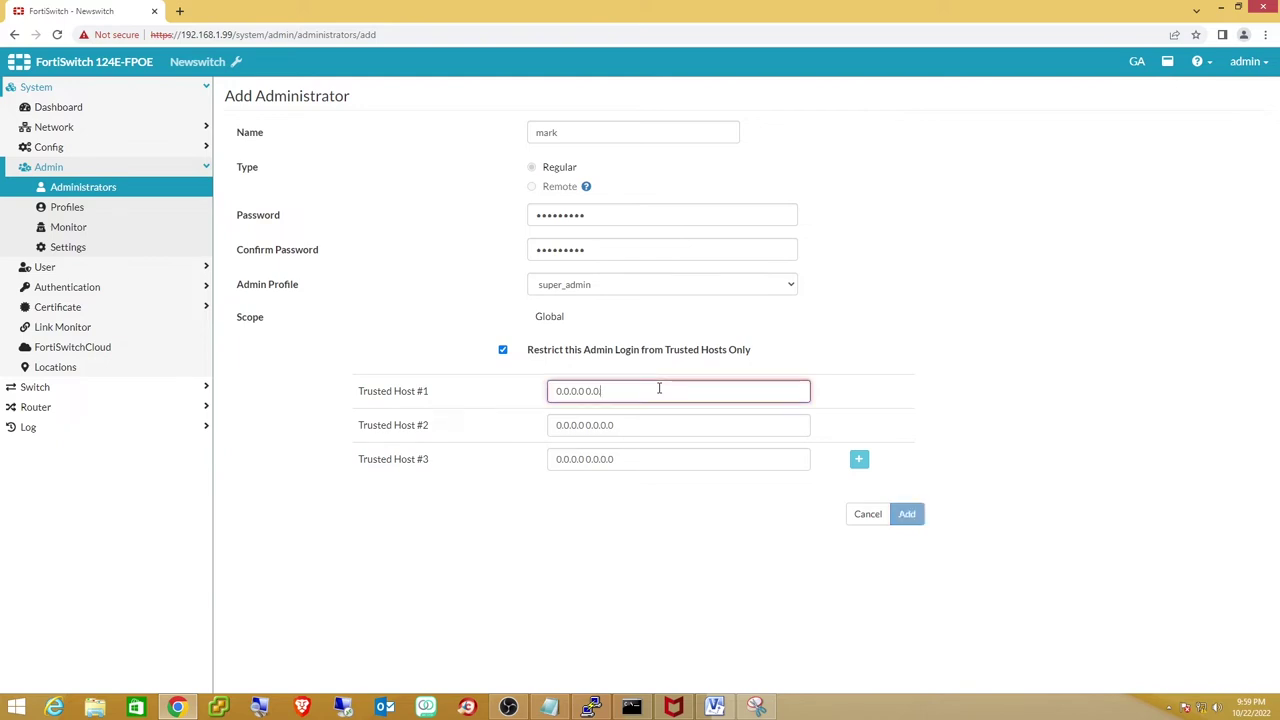
{"action": "key", "text": "BackSpace"}
{"action": "key", "text": "BackSpace"}
{"action": "key", "text": "BackSpace"}
{"action": "key", "text": "BackSpace"}
{"action": "type", "text": "10.2.2.0/2"}
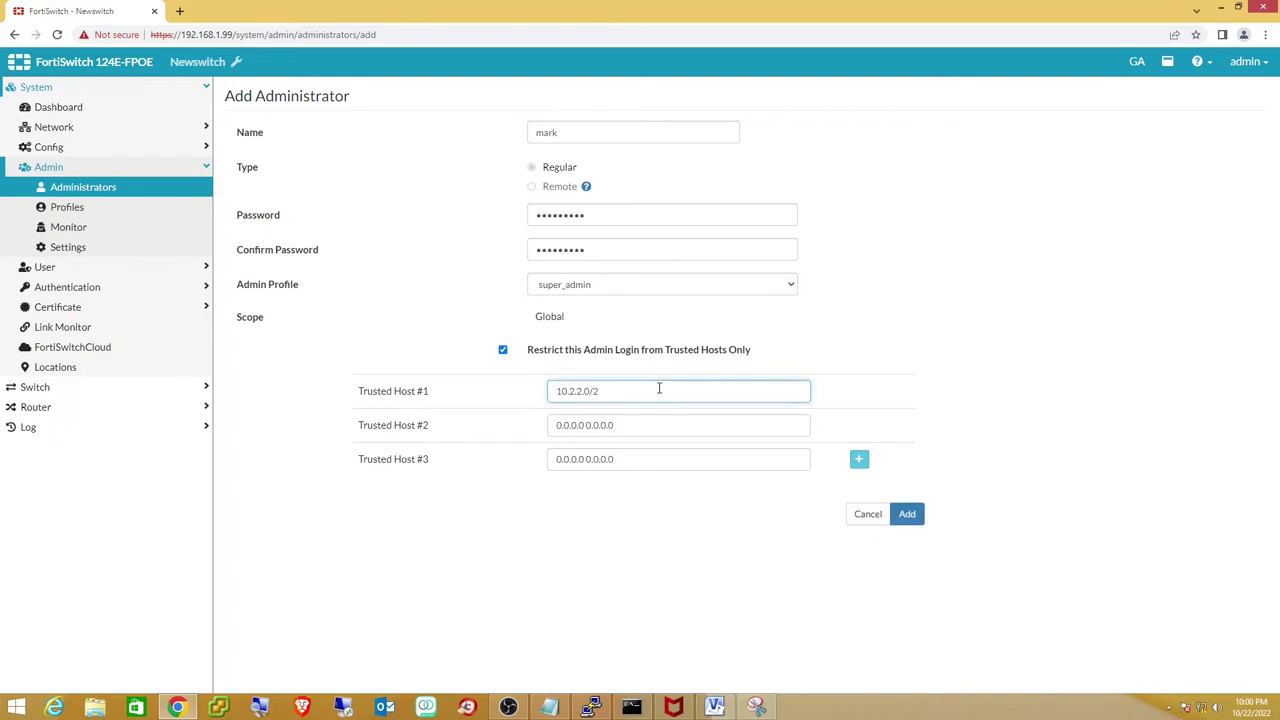
{"action": "type", "text": "4"}
{"action": "left_click", "coordinate": [905, 517]}
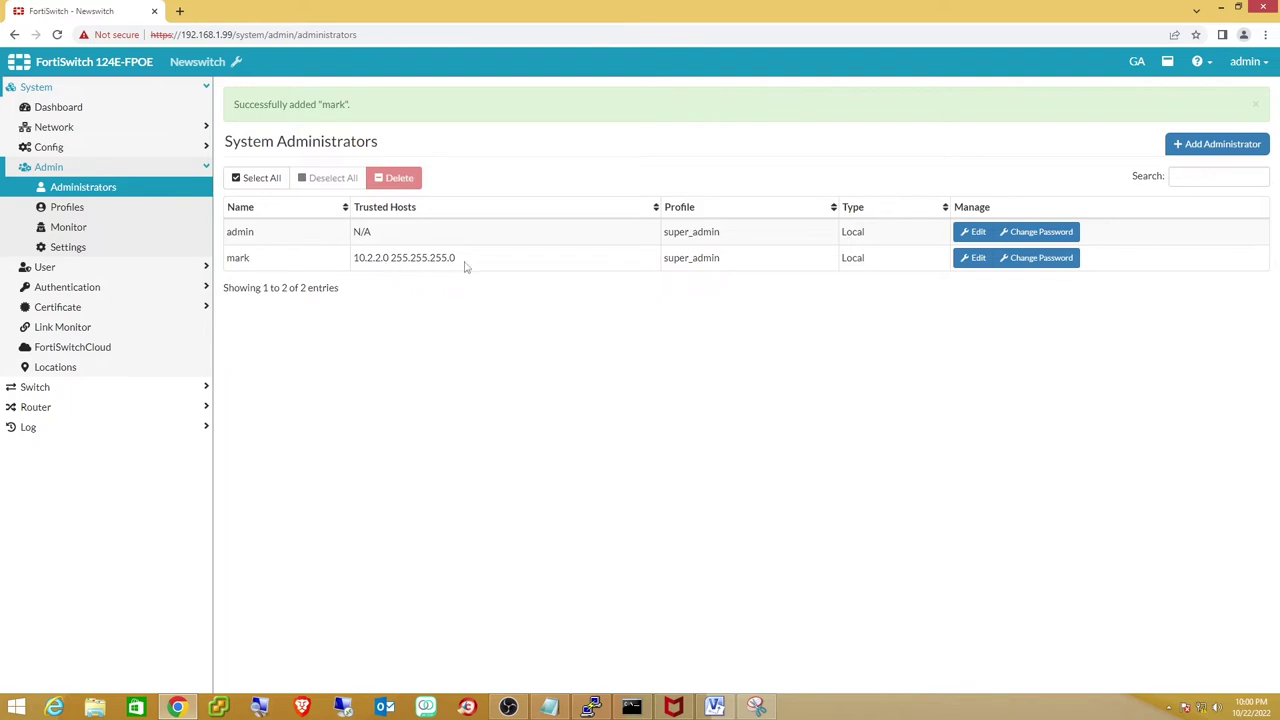
Review the Admin Profiles list, then return to the Visio network diagram.
{"action": "left_click", "coordinate": [63, 212]}
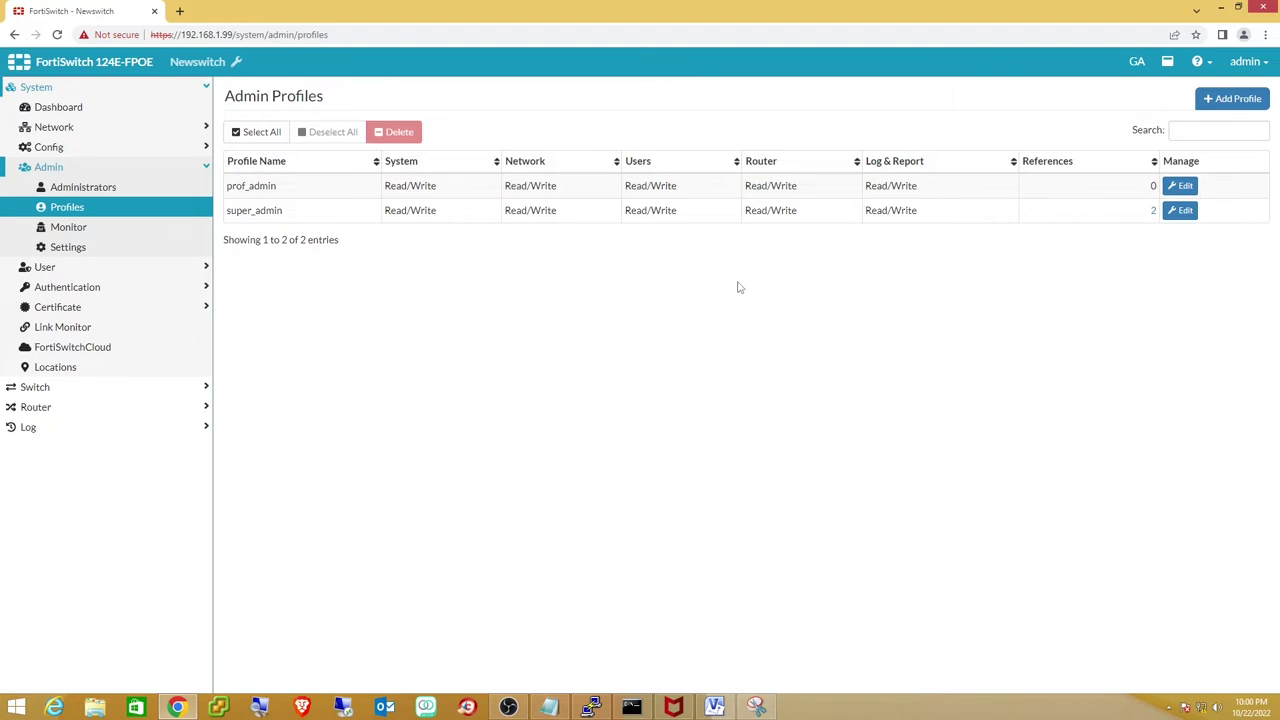
{"action": "left_click", "coordinate": [715, 707]}
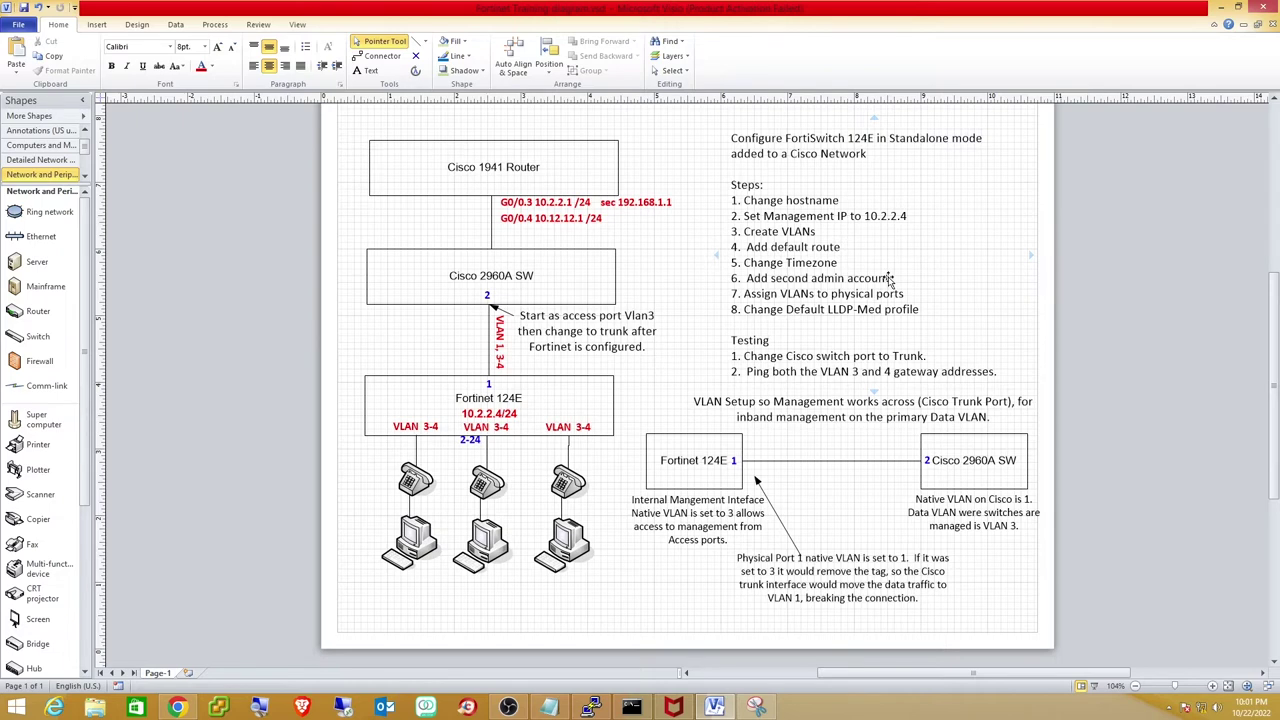
Minimize the Visio diagram to bring the FortiSwitch Admin Profiles page back to the front.
{"action": "left_click", "coordinate": [1221, 12]}
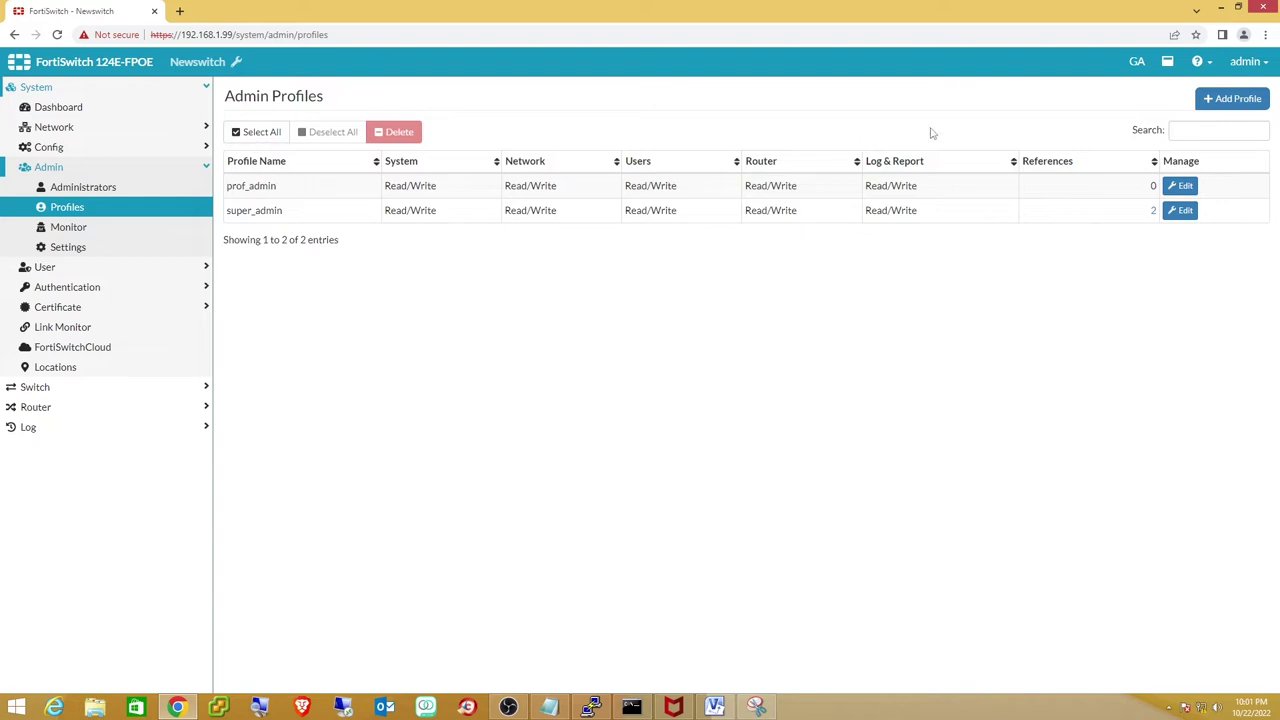
Log out, try signing in with the new admin's username and password (refused), then bring Visio forward.
{"action": "left_click", "coordinate": [1247, 61]}
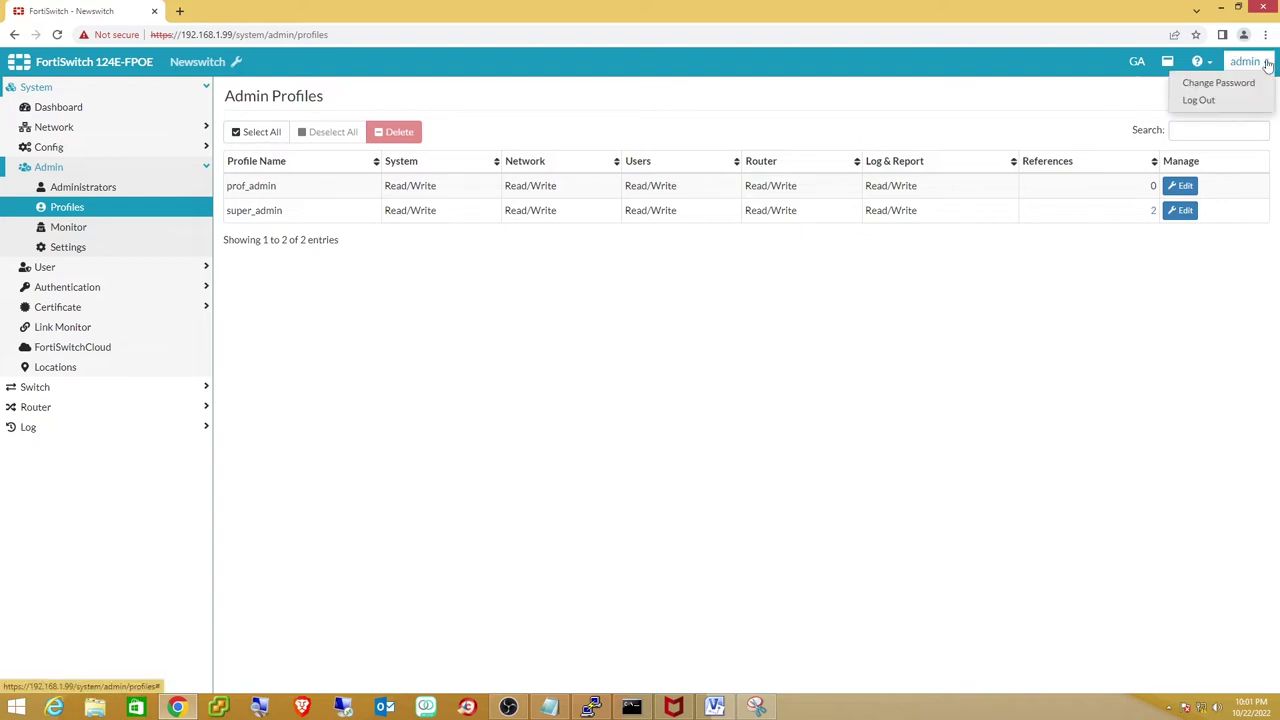
{"action": "left_click", "coordinate": [1199, 102]}
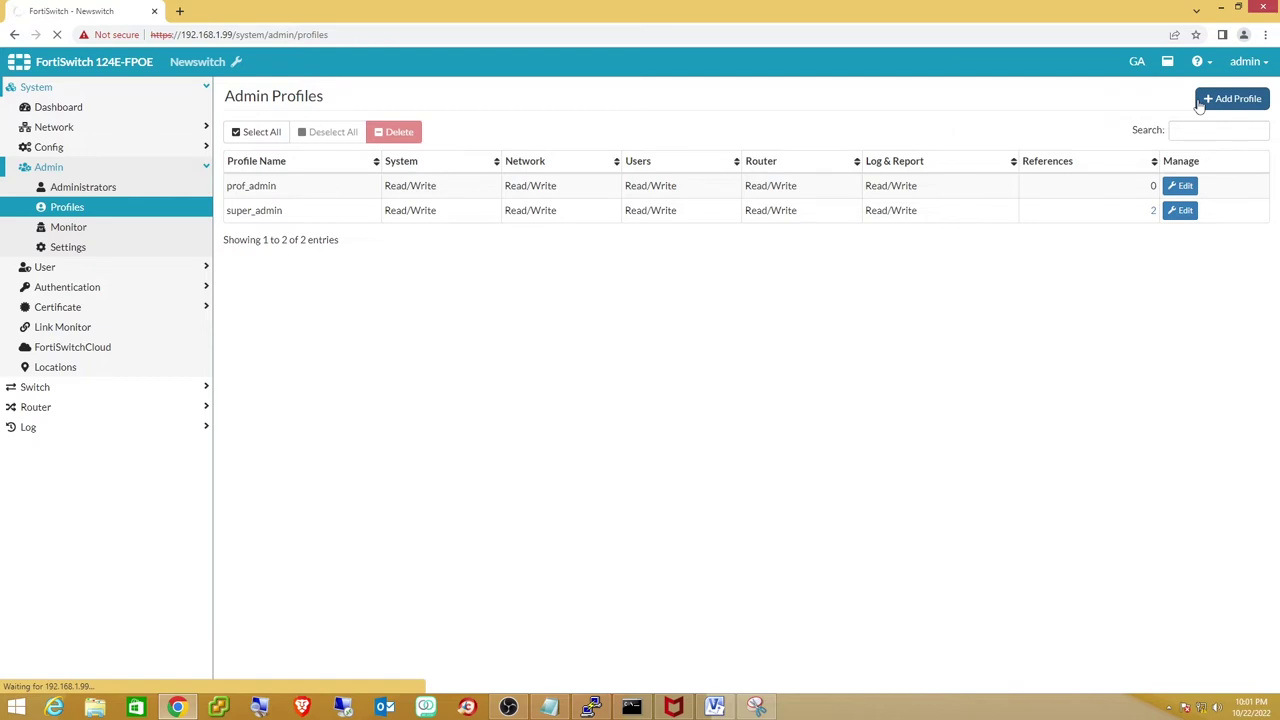
{"action": "left_click", "coordinate": [594, 213]}
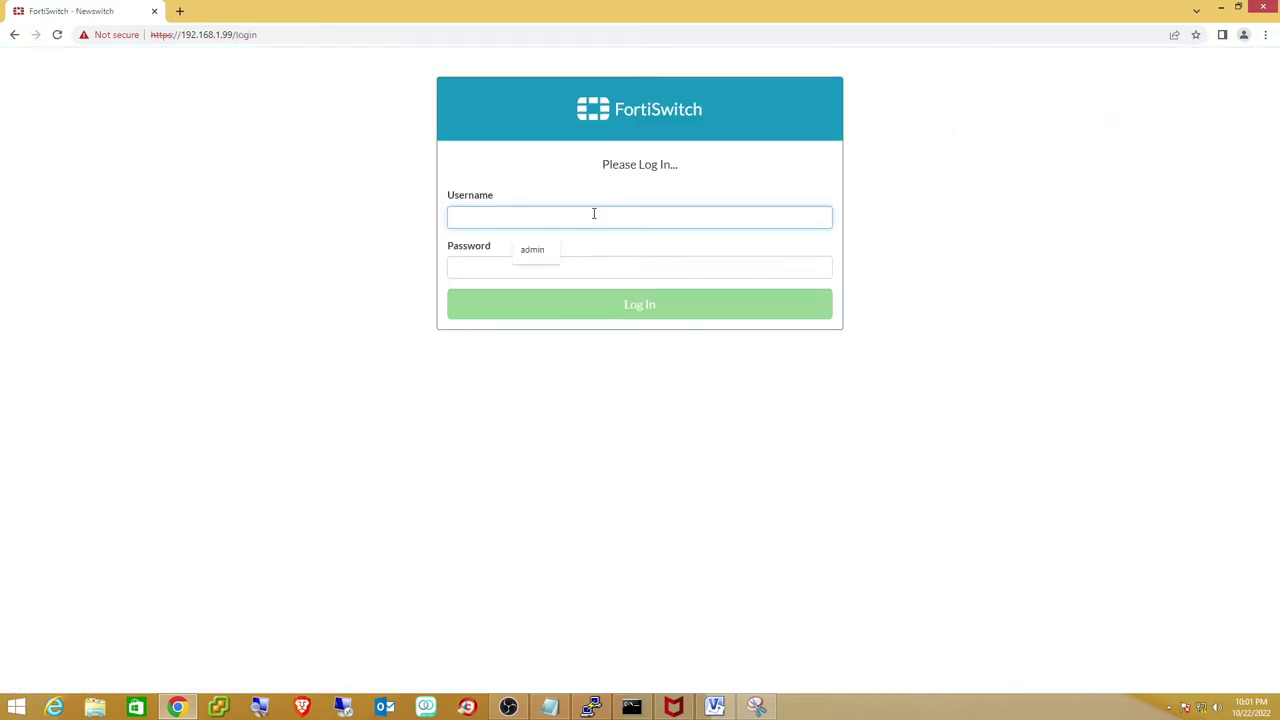
{"action": "type", "text": "mark"}
{"action": "key", "text": "Tab"}
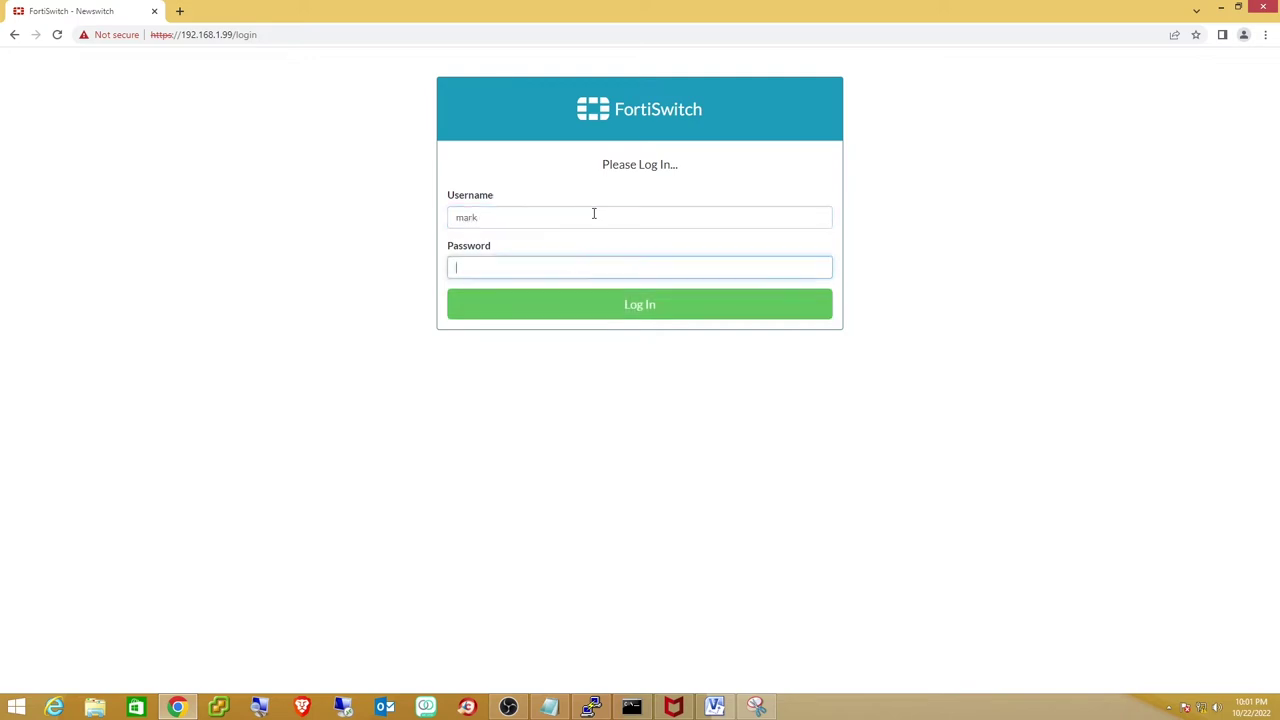
{"action": "type", "text": "********"}
{"action": "key", "text": "Return"}
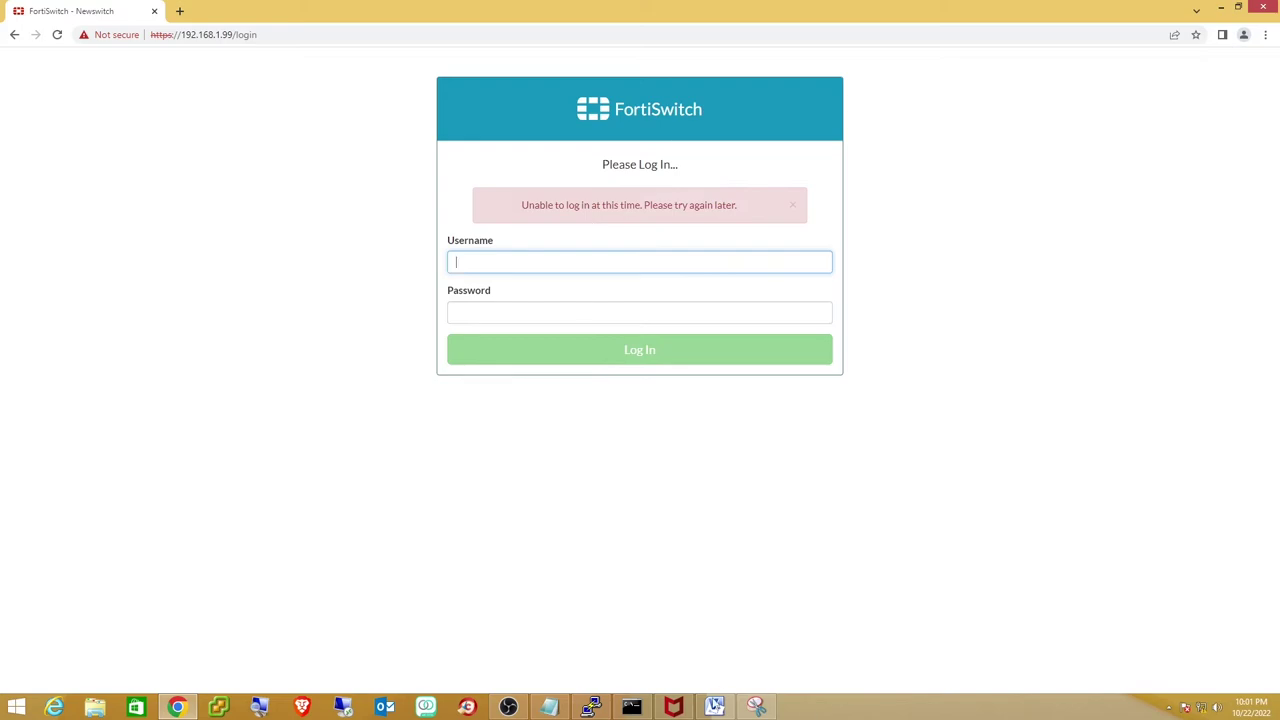
{"action": "left_click", "coordinate": [715, 705]}
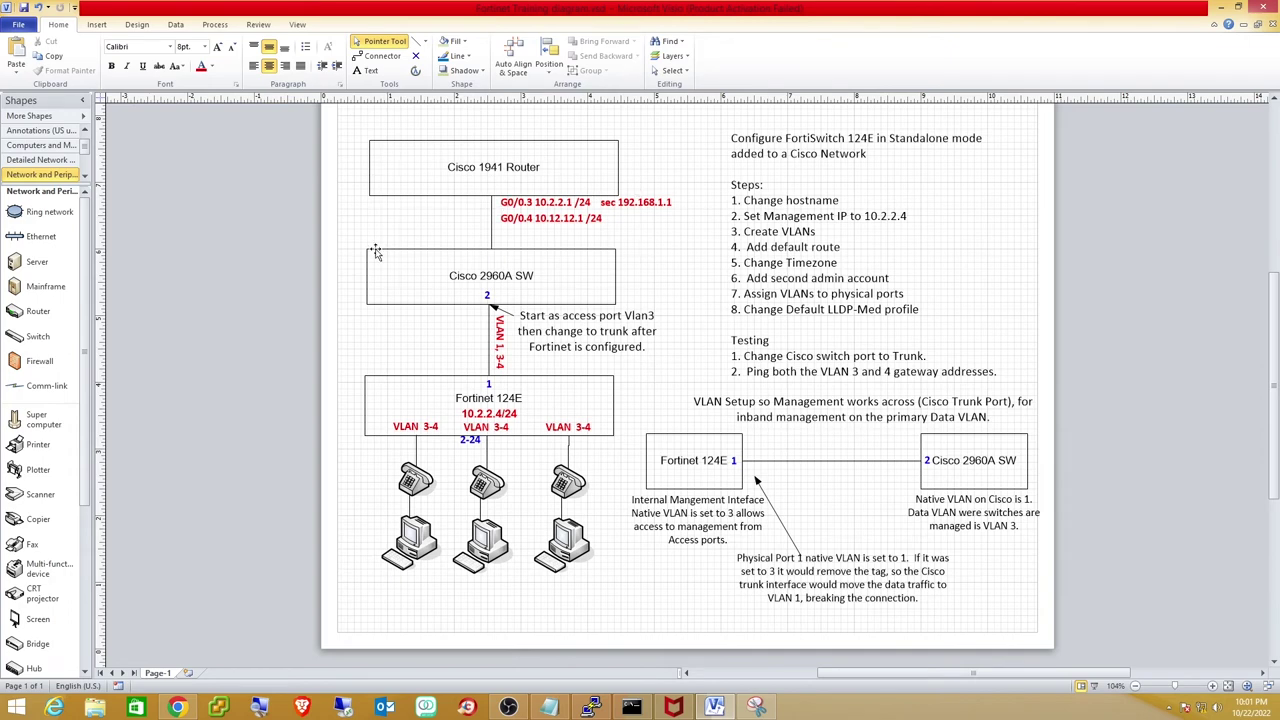
Select the G0/0.3 / G0/0.4 address label in the Visio network diagram.
{"action": "left_click", "coordinate": [573, 214]}
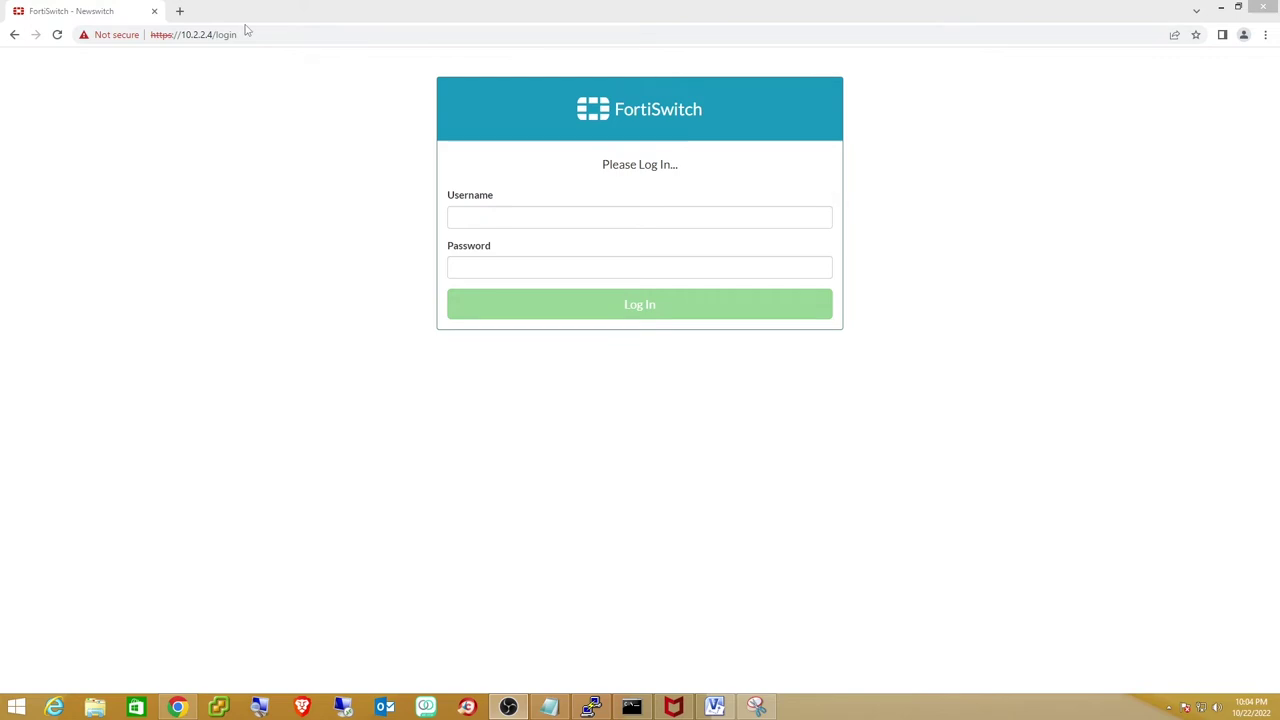
Sign in at 10.2.2.4 with the new administrator's username and password.
{"action": "left_click", "coordinate": [544, 222]}
{"action": "type", "text": "mark"}
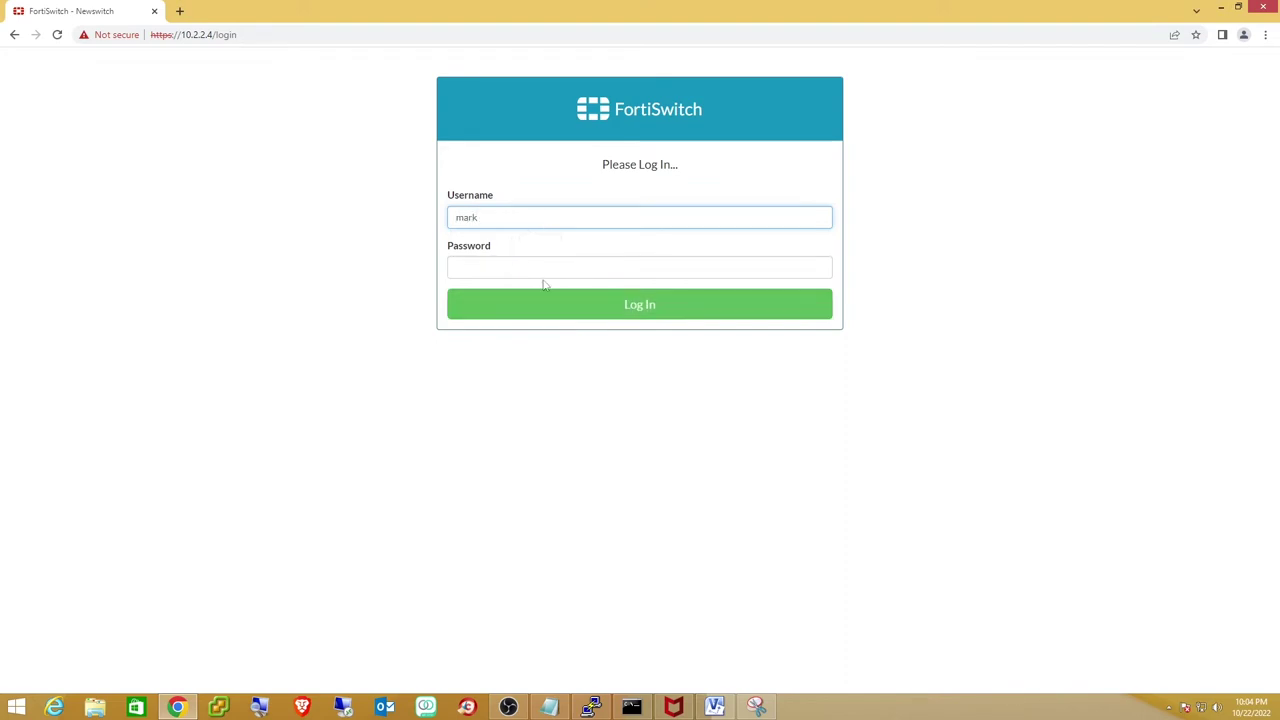
{"action": "left_click", "coordinate": [540, 272]}
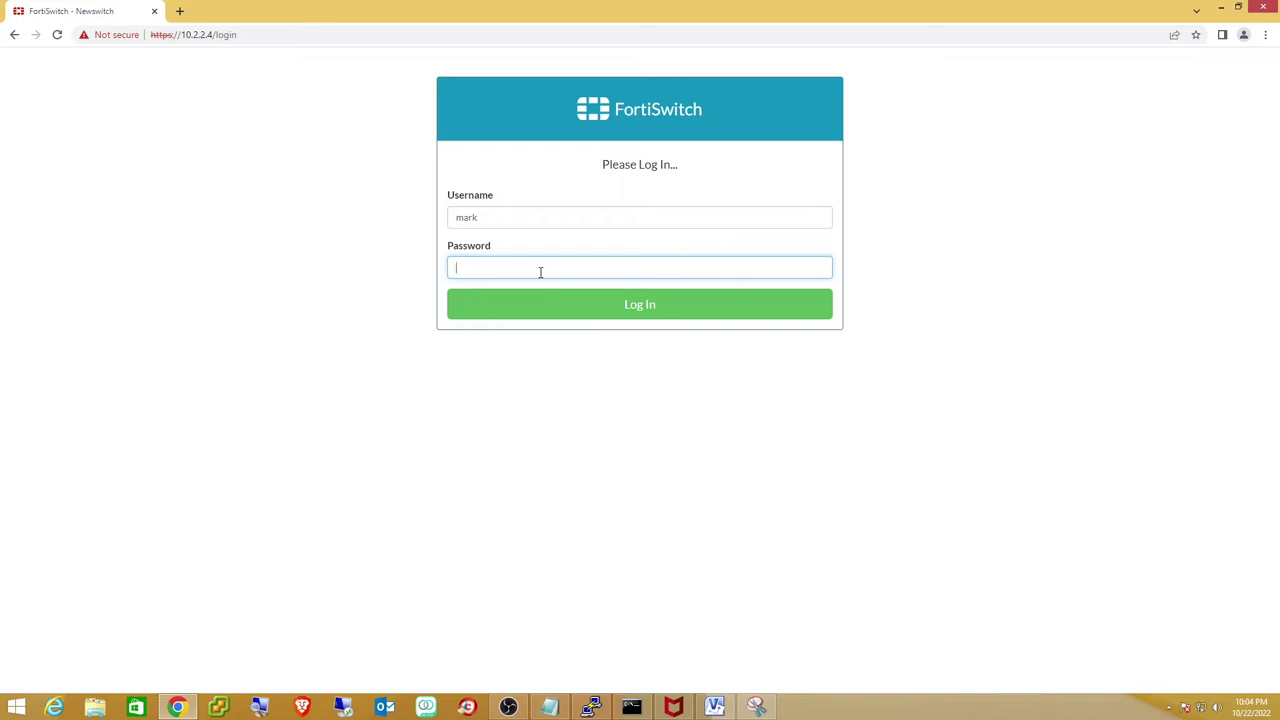
{"action": "type", "text": "********"}
{"action": "key", "text": "Return"}
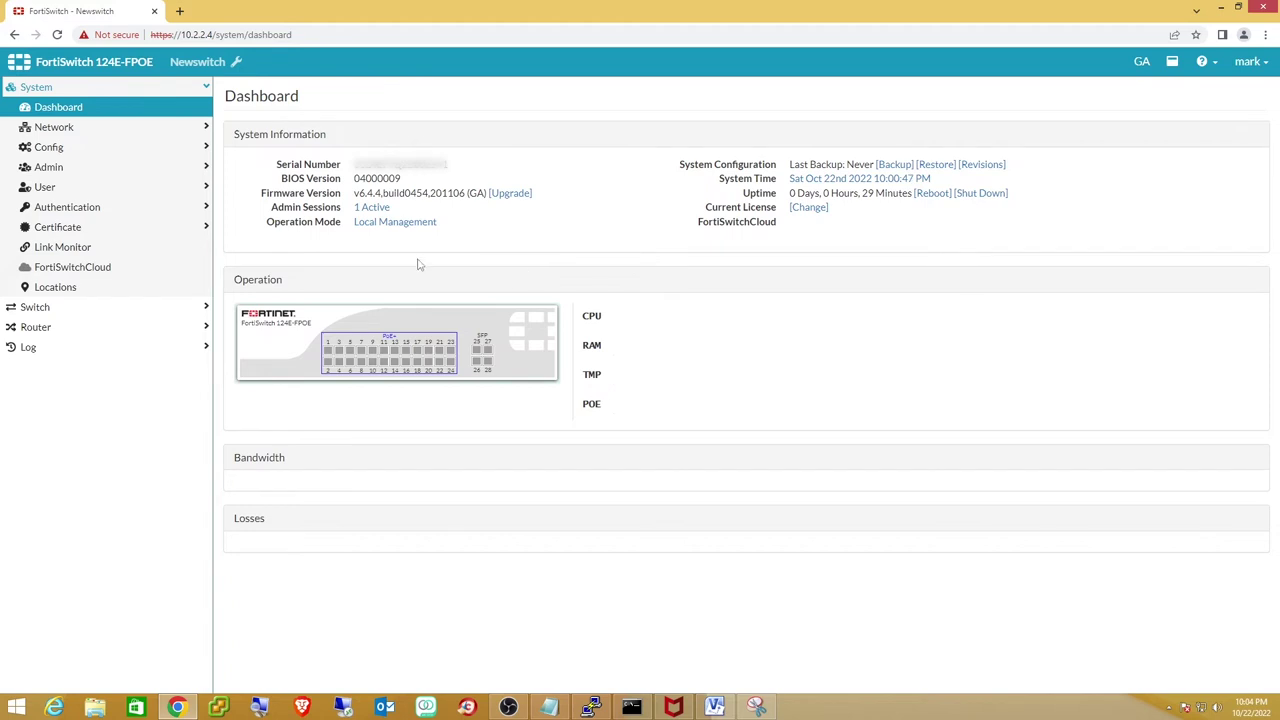
Edit the admin account under Administrators, tick trusted hosts, cancel without saving, then bring Visio forward.
{"action": "left_click", "coordinate": [85, 170]}
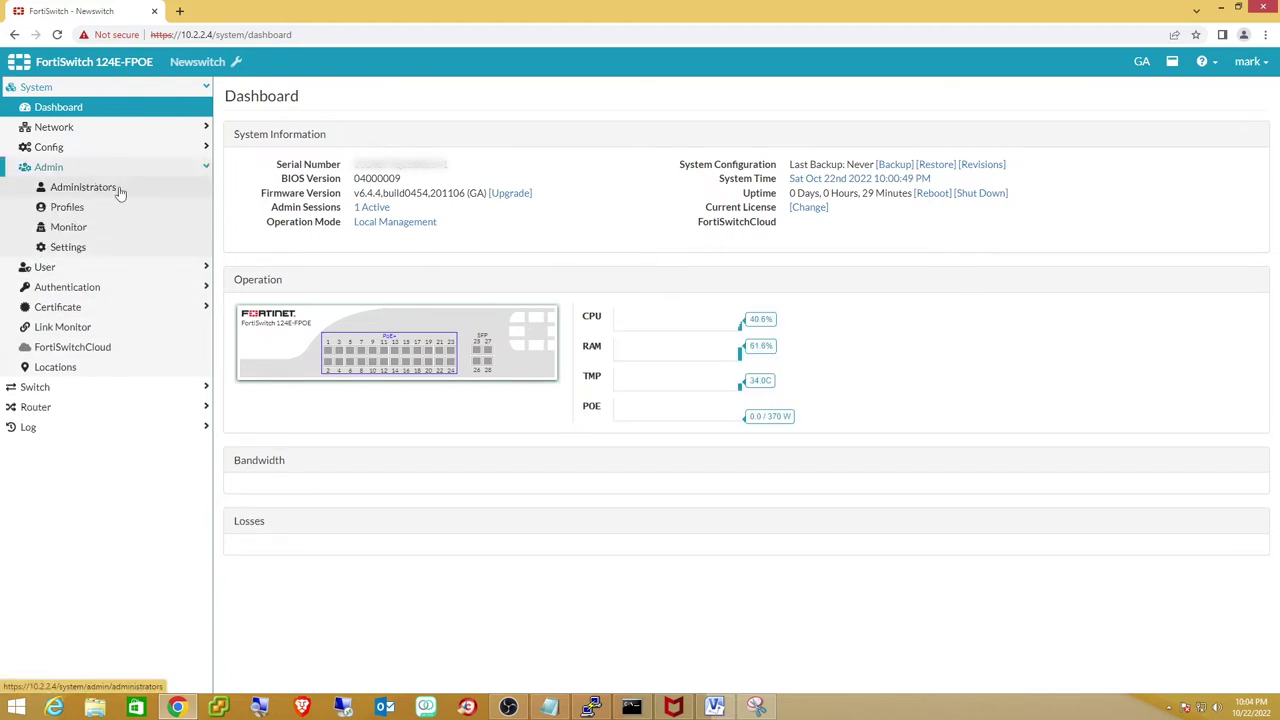
{"action": "left_click", "coordinate": [119, 191]}
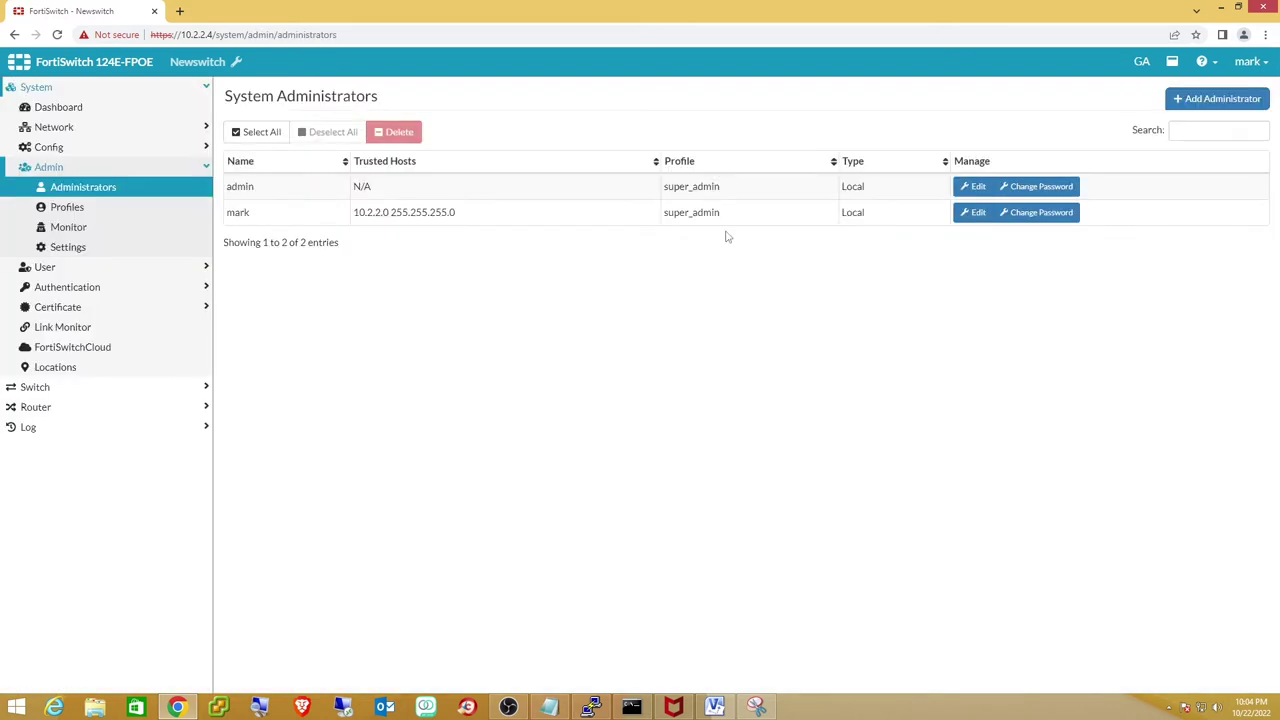
{"action": "left_click", "coordinate": [975, 187]}
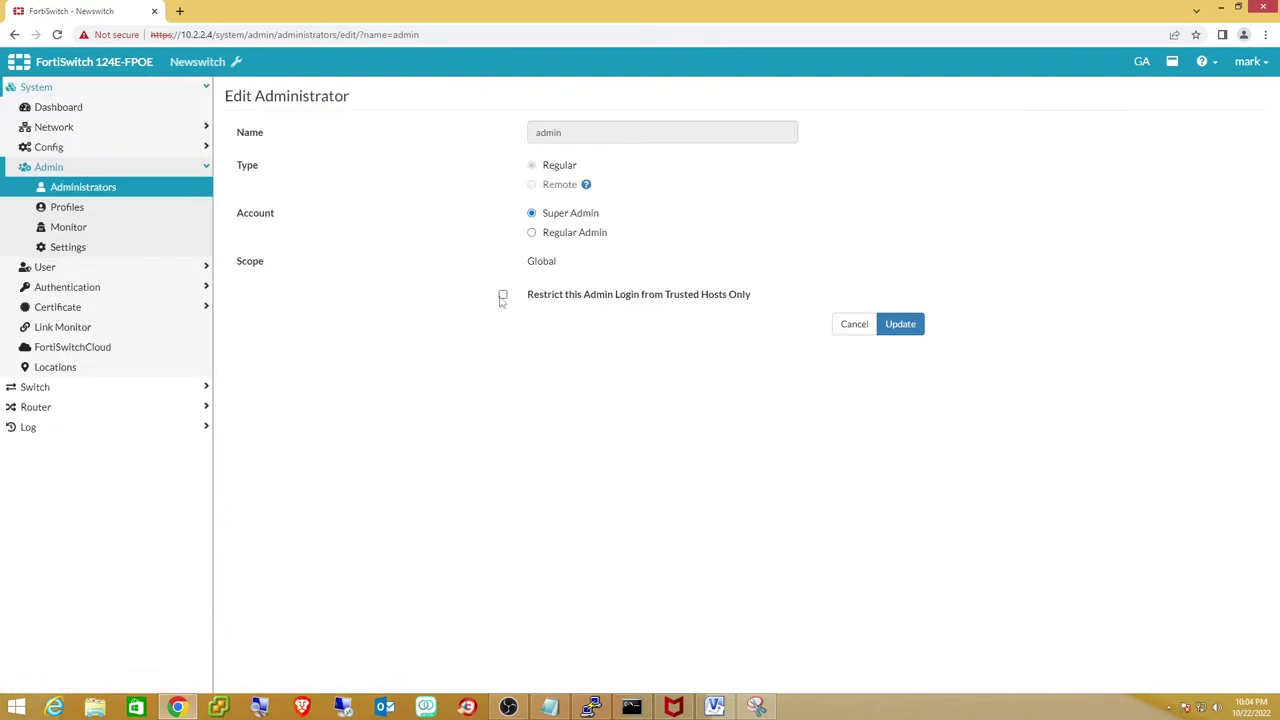
{"action": "left_click", "coordinate": [503, 296]}
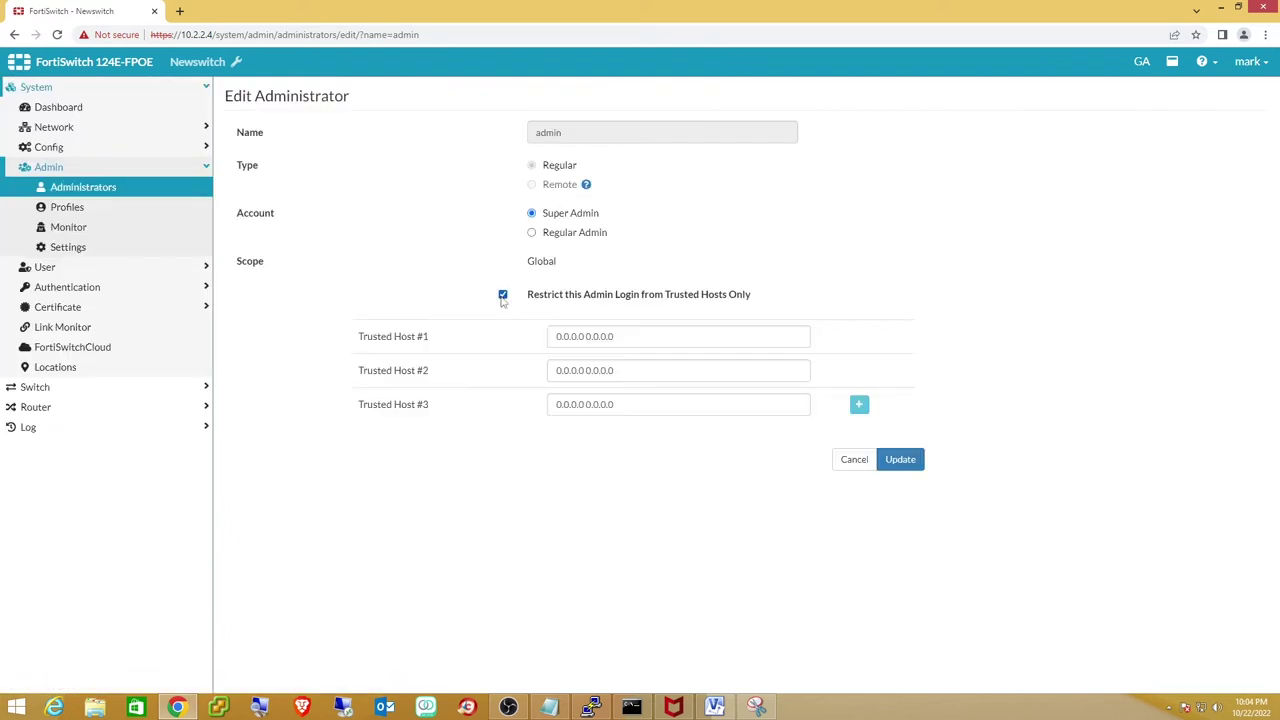
{"action": "left_click", "coordinate": [850, 466]}
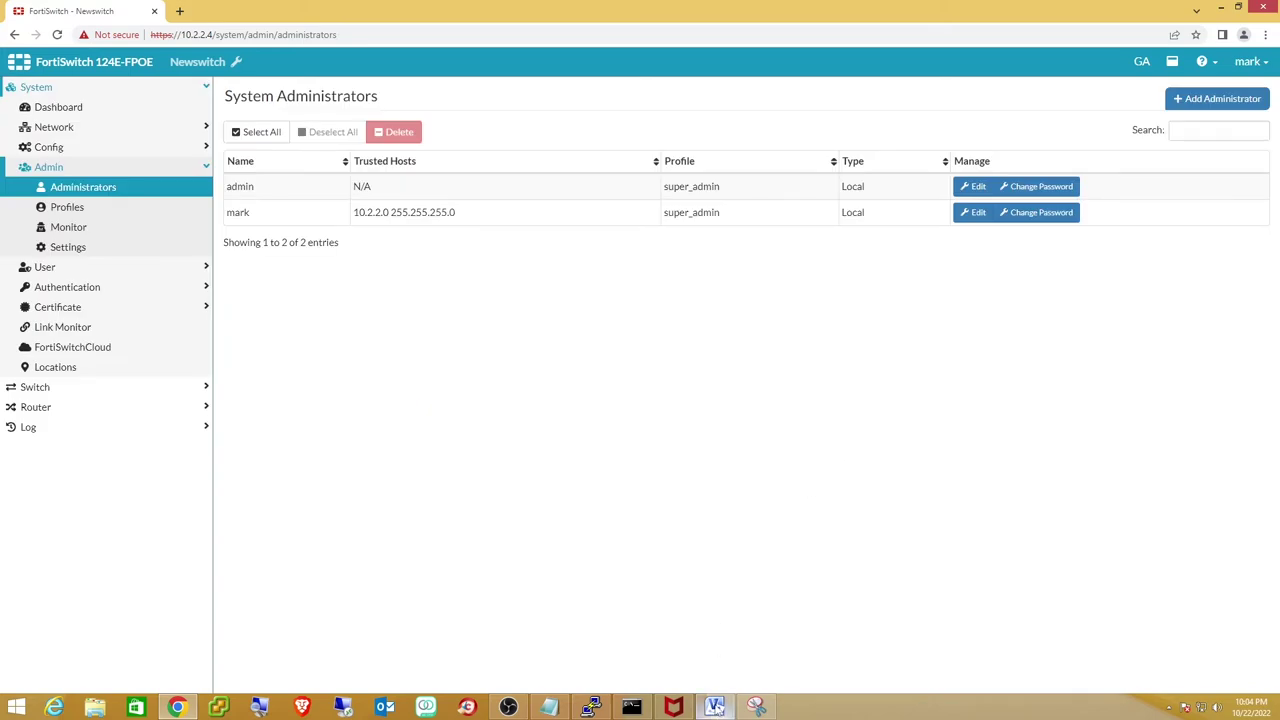
{"action": "left_click", "coordinate": [716, 707]}
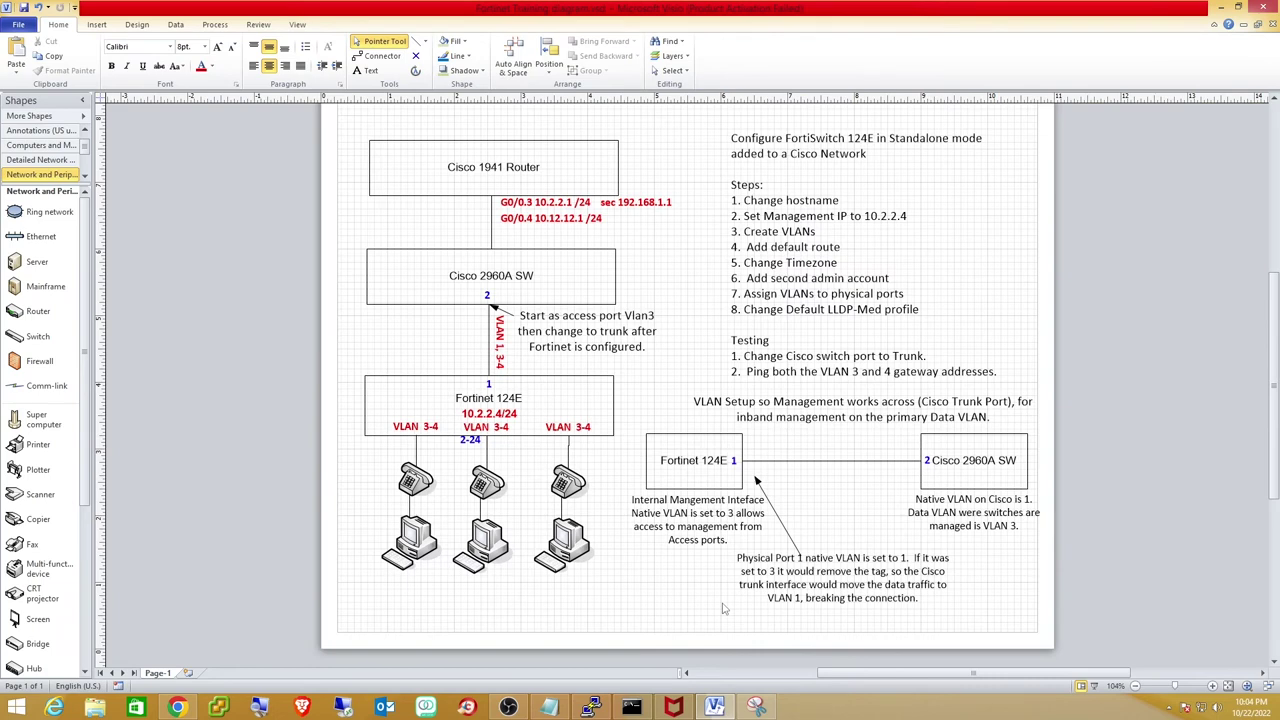
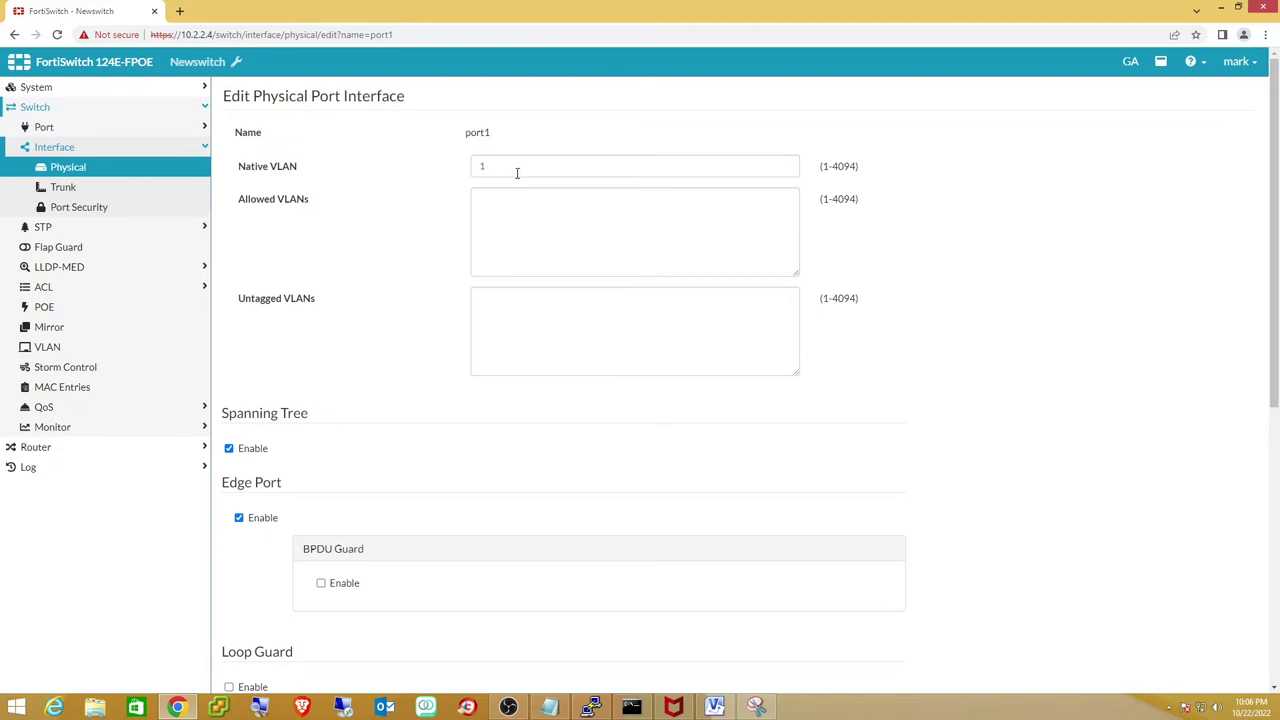
Set port1's allowed VLANs to 1,3-4 and disable its Edge Port setting.
{"action": "left_click", "coordinate": [493, 209]}
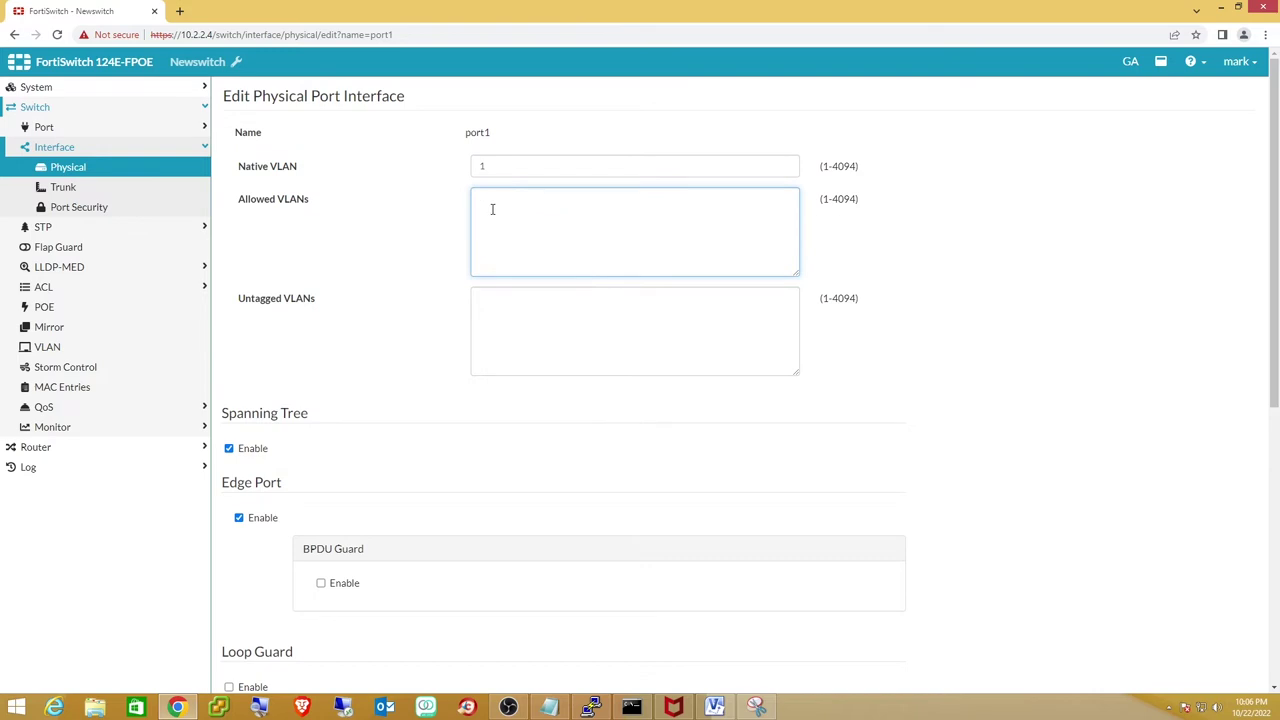
{"action": "type", "text": "1,3-4"}
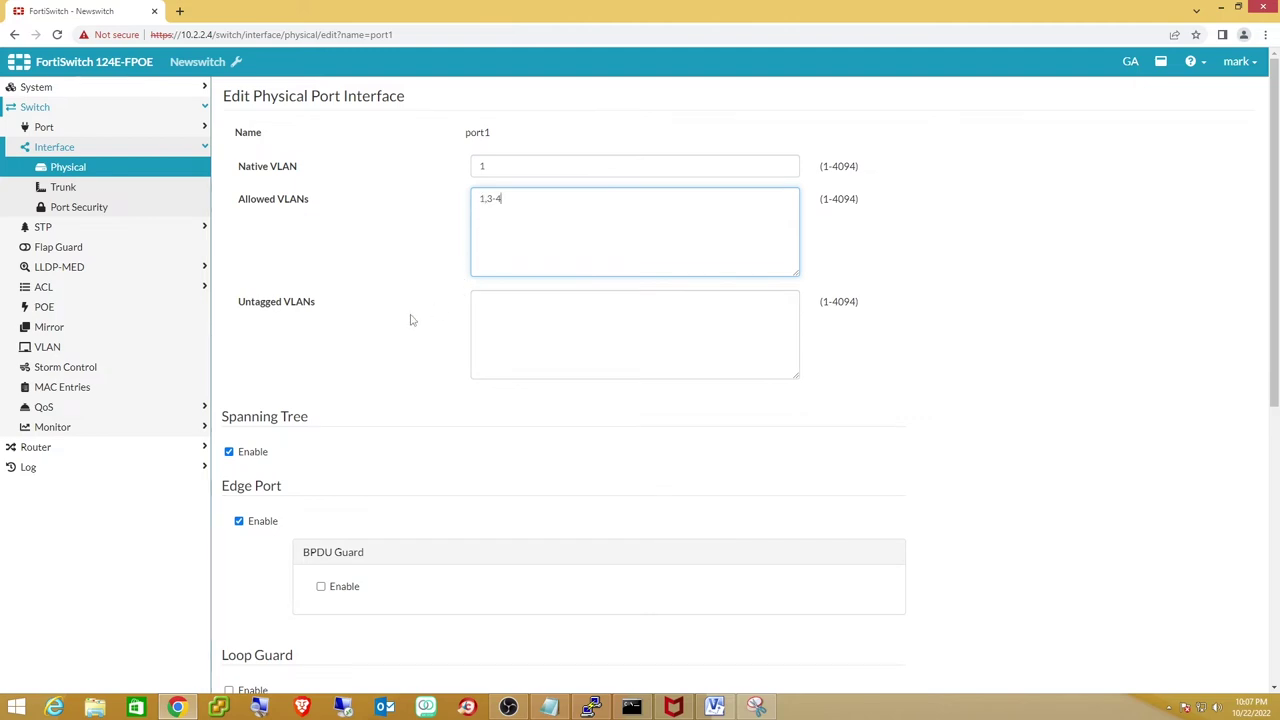
{"action": "scroll", "coordinate": [437, 300], "scroll_direction": "down", "scroll_amount": 2}
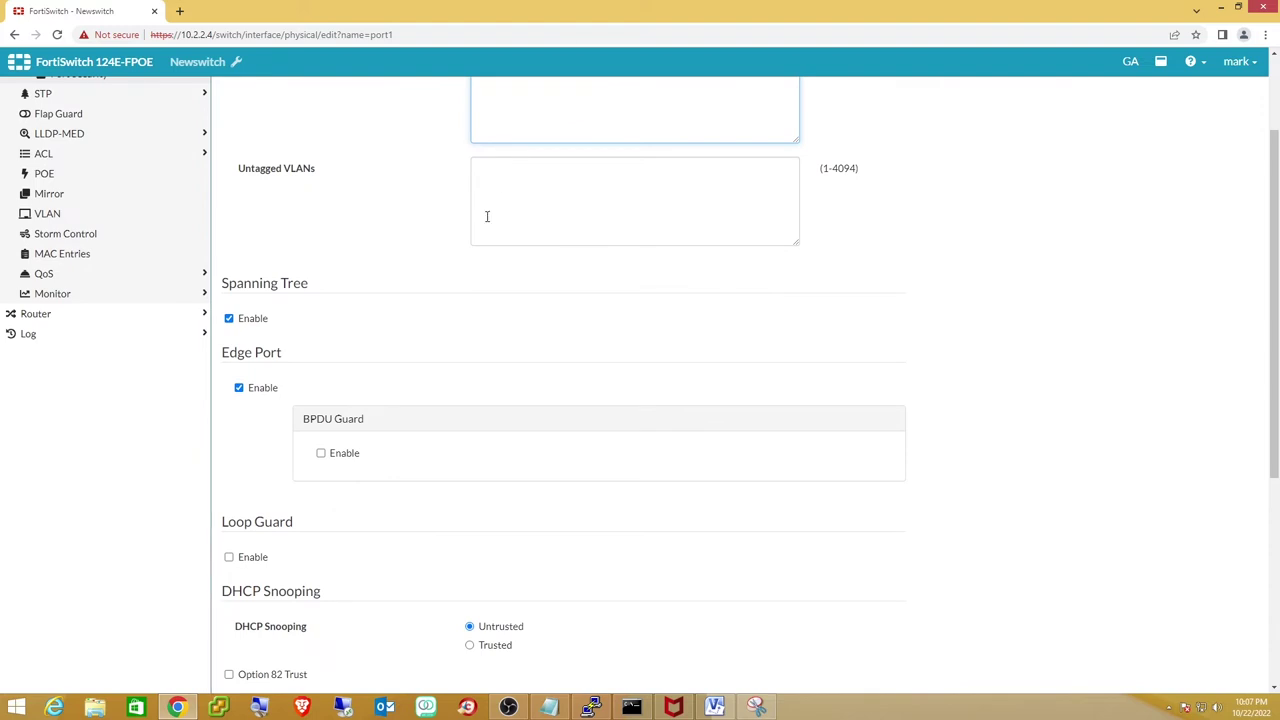
{"action": "scroll", "coordinate": [423, 240], "scroll_direction": "up", "scroll_amount": 2}
{"action": "scroll", "coordinate": [421, 253], "scroll_direction": "down", "scroll_amount": 5}
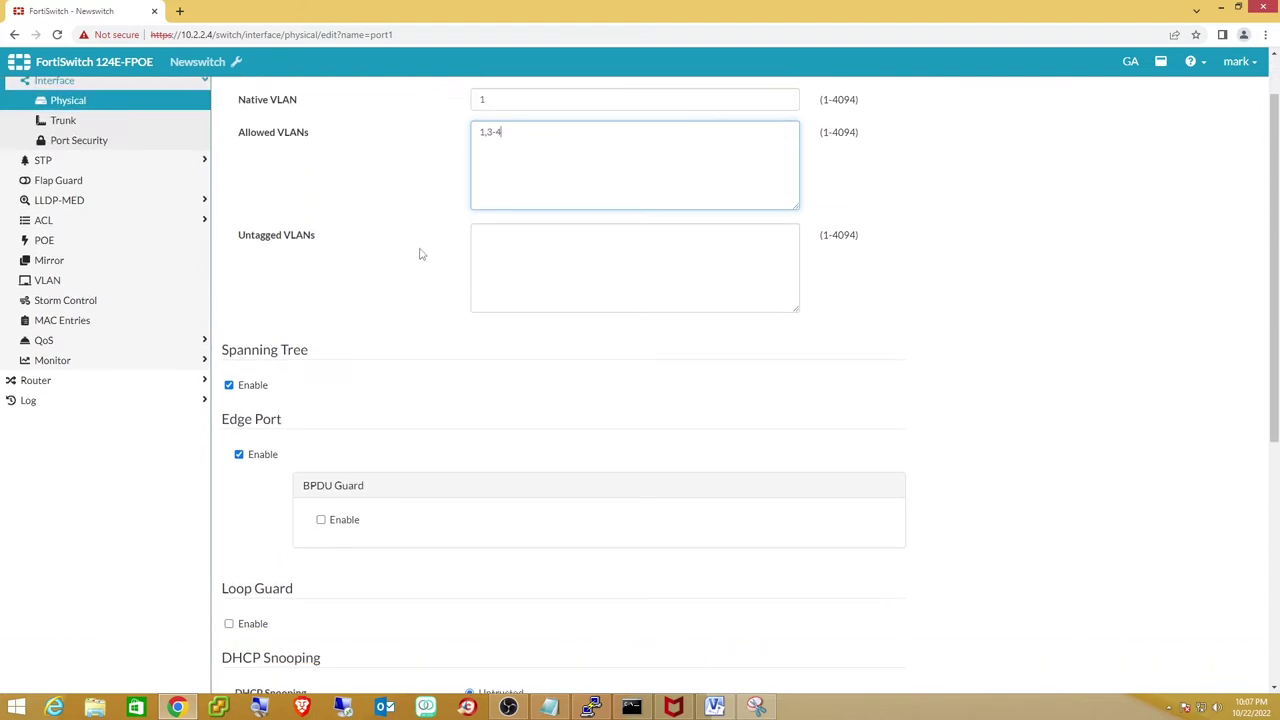
{"action": "scroll", "coordinate": [420, 251], "scroll_direction": "up", "scroll_amount": 3}
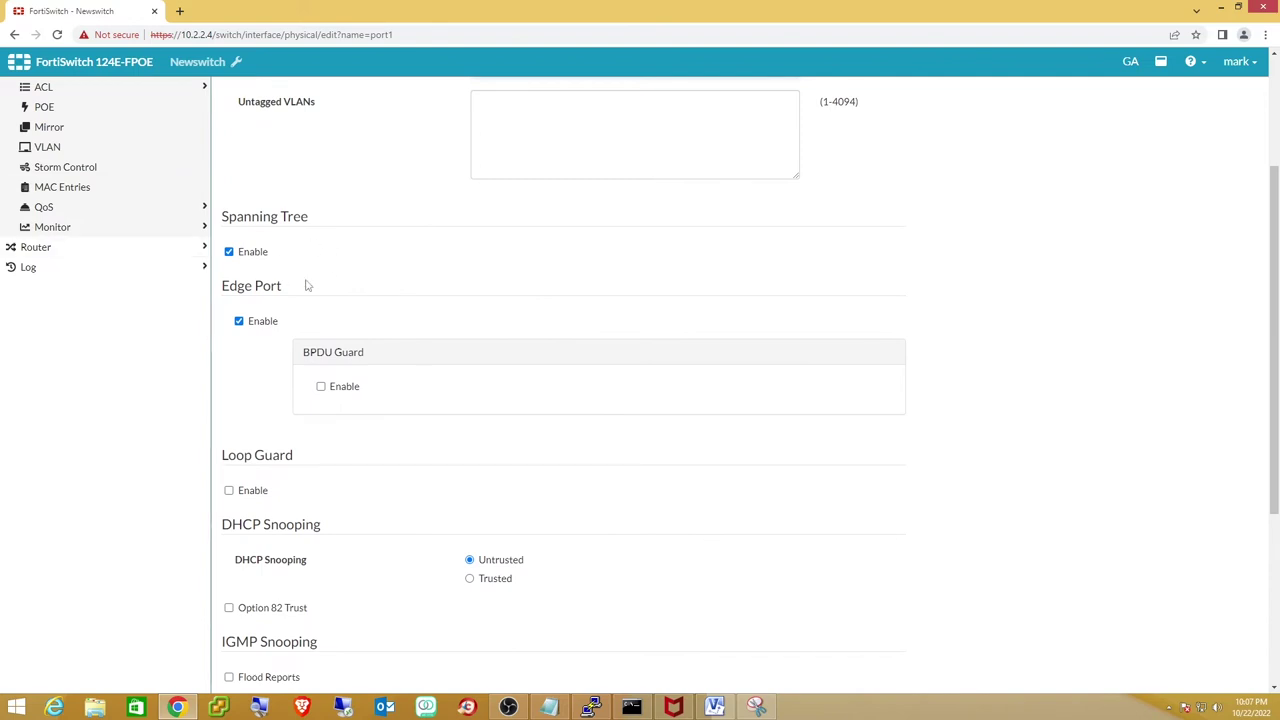
{"action": "left_click", "coordinate": [239, 321]}
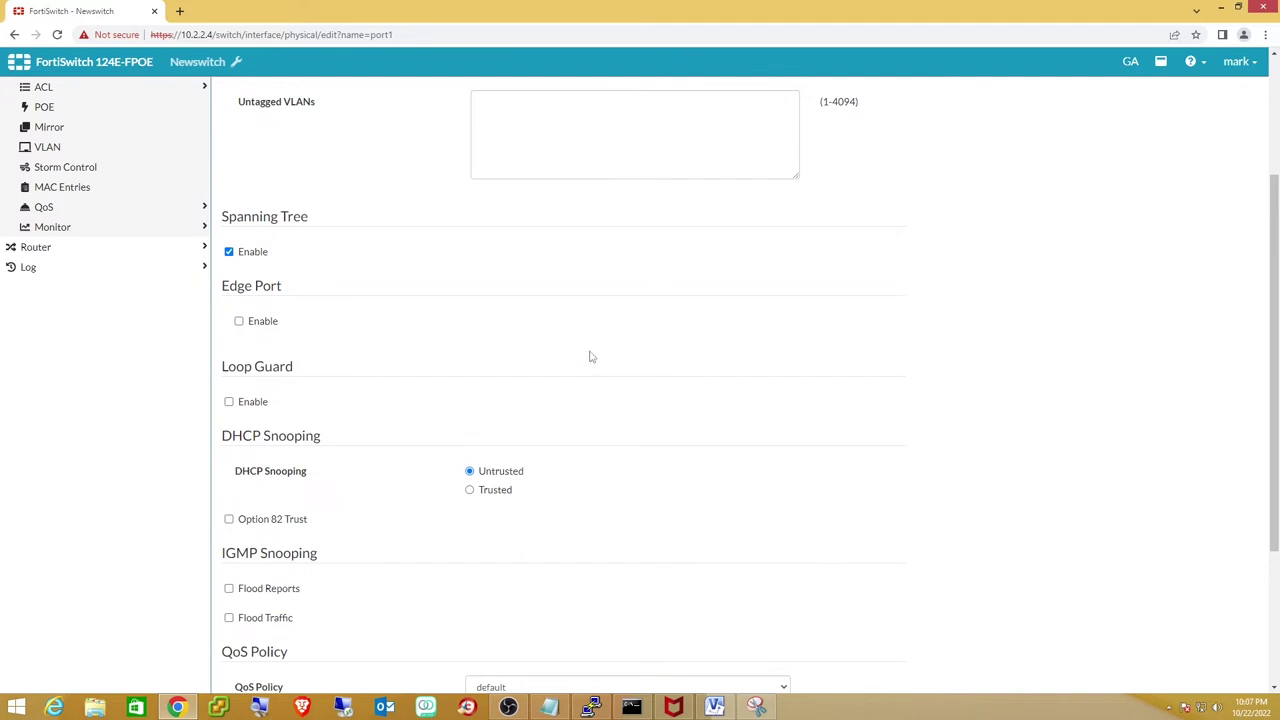
{"action": "scroll", "coordinate": [598, 358], "scroll_direction": "down", "scroll_amount": 3}
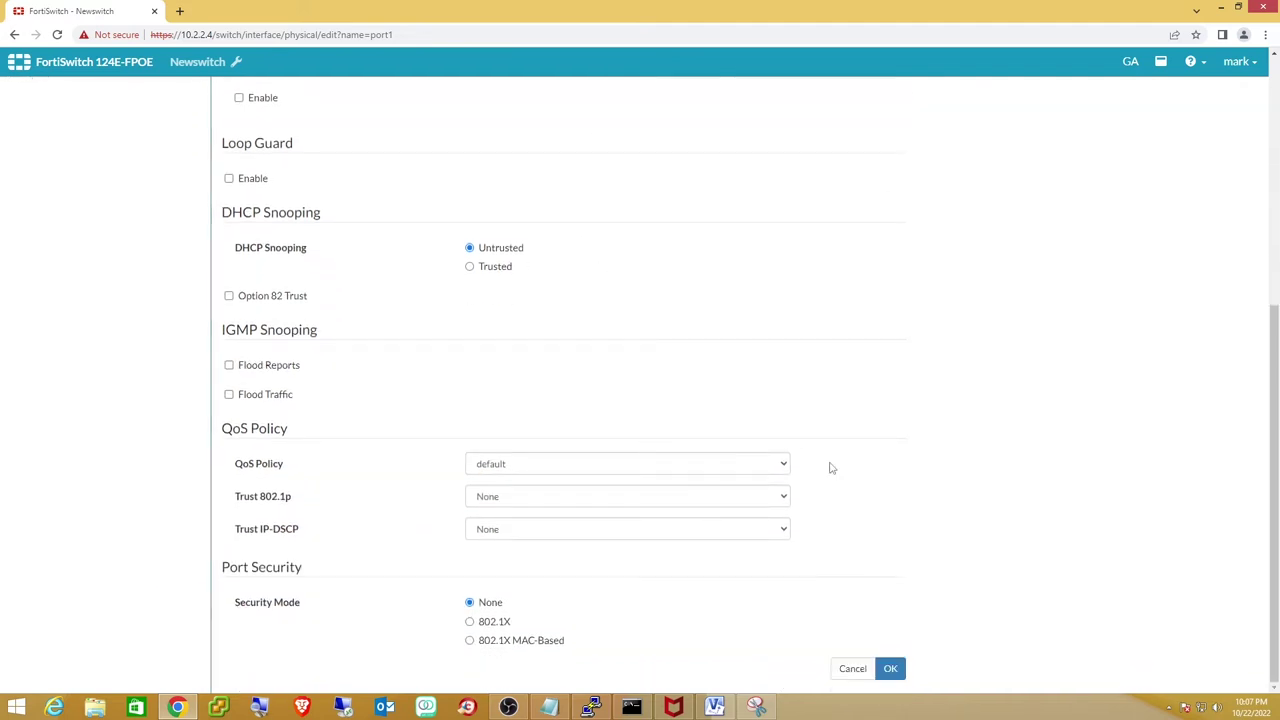
Save port1 so the port list shows VLANs 1 / 1, 3-4.
{"action": "left_click", "coordinate": [891, 669]}
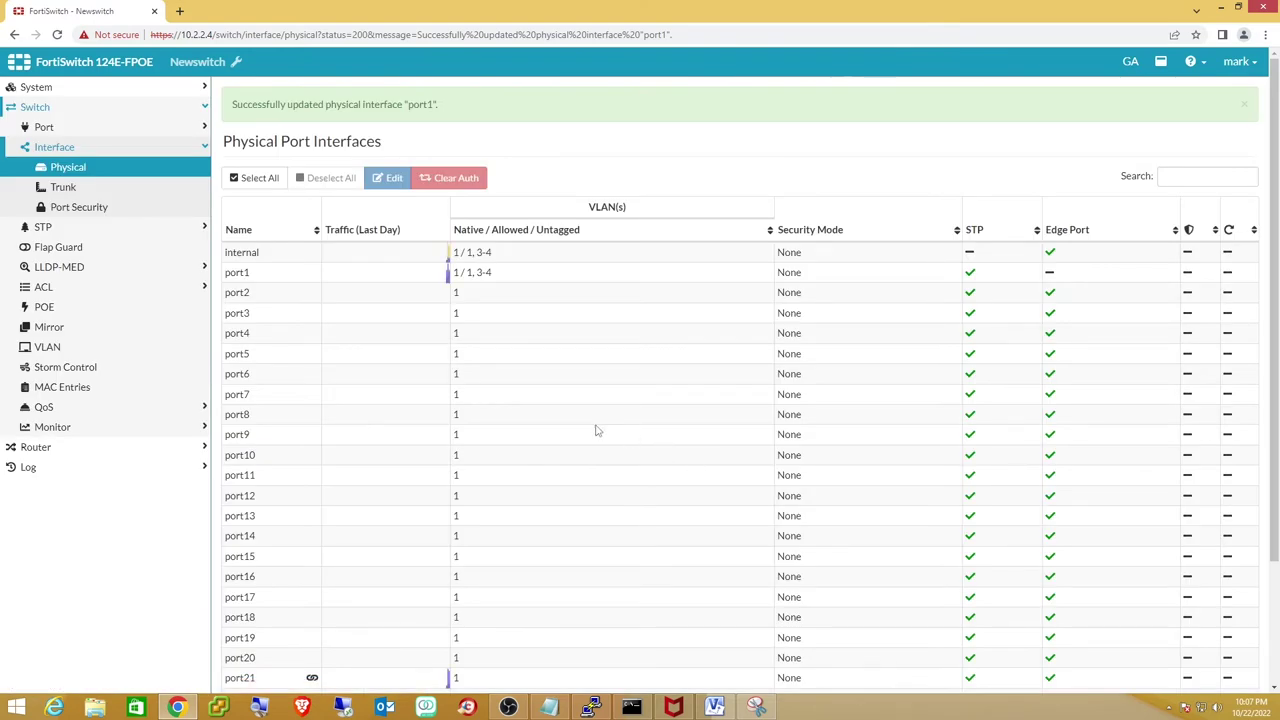
{"action": "scroll", "coordinate": [596, 428], "scroll_direction": "down", "scroll_amount": 2}
{"action": "scroll", "coordinate": [597, 429], "scroll_direction": "up", "scroll_amount": 2}
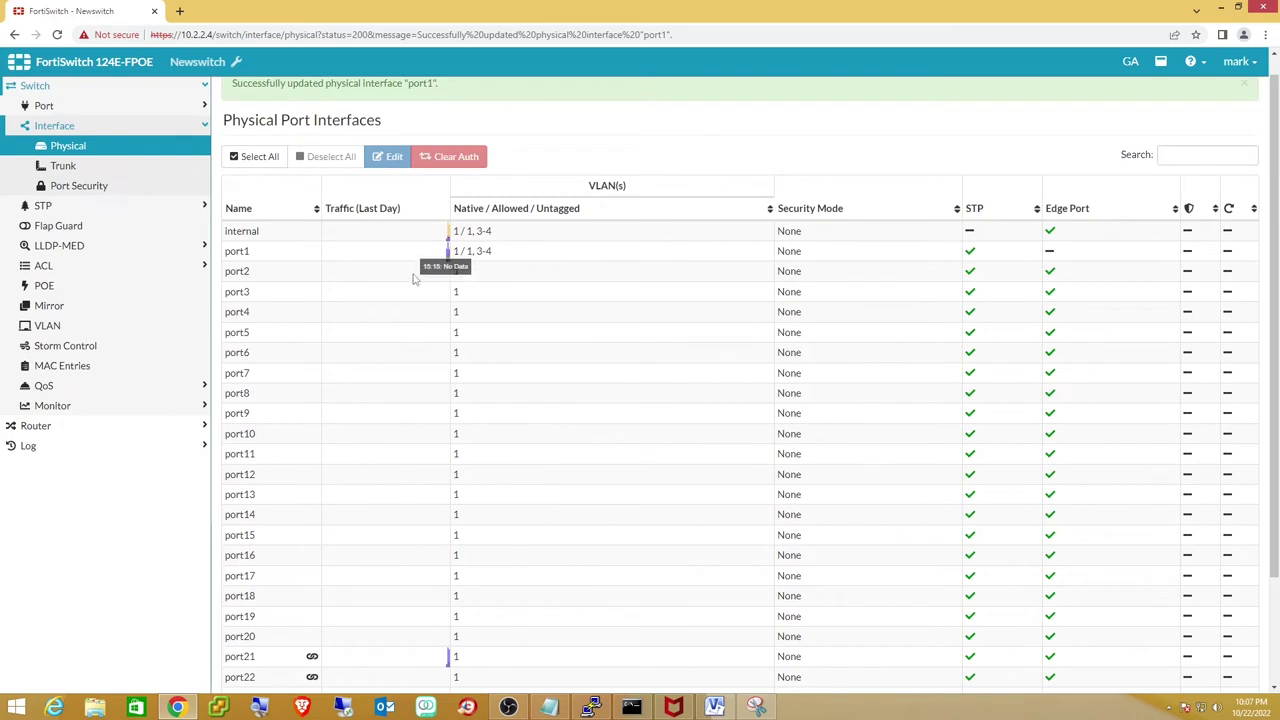
Select ports 2 through 22 together in the Physical Port Interfaces list.
{"action": "left_click", "coordinate": [391, 275]}
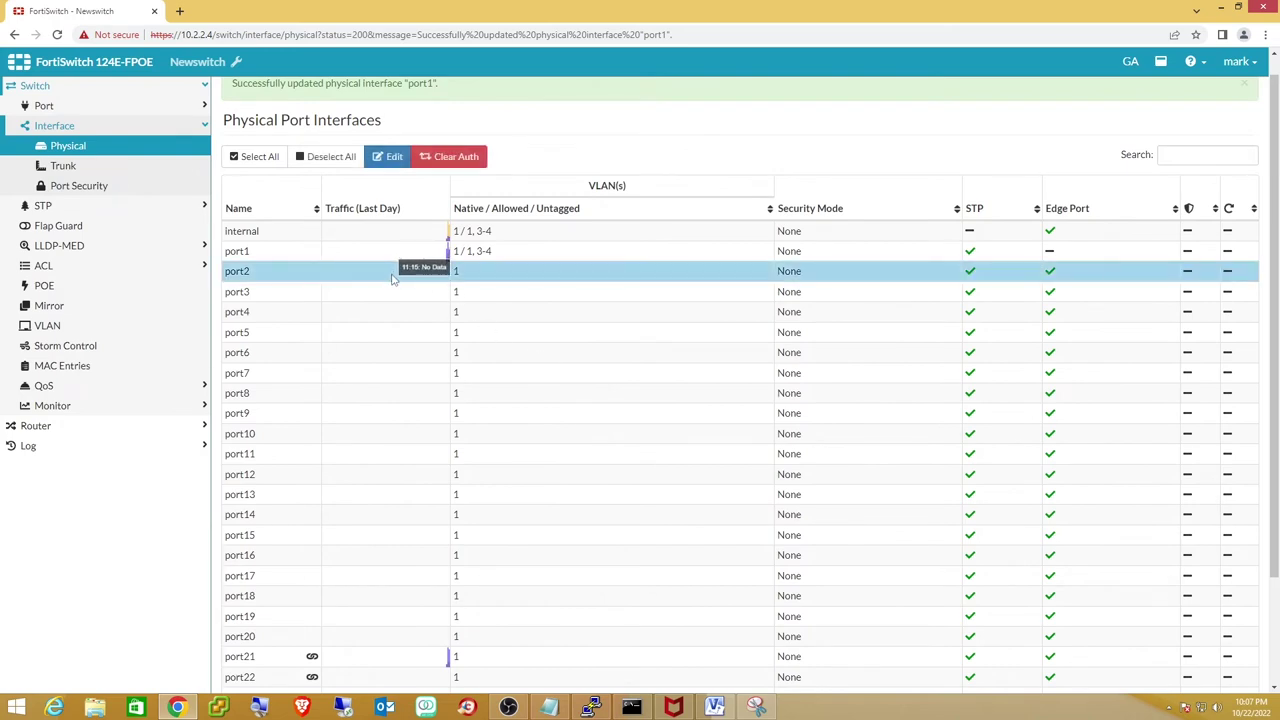
{"action": "left_click_drag", "start_coordinate": [395, 301], "coordinate": [424, 640]}
{"action": "scroll", "coordinate": [427, 588], "scroll_direction": "down", "scroll_amount": 2}
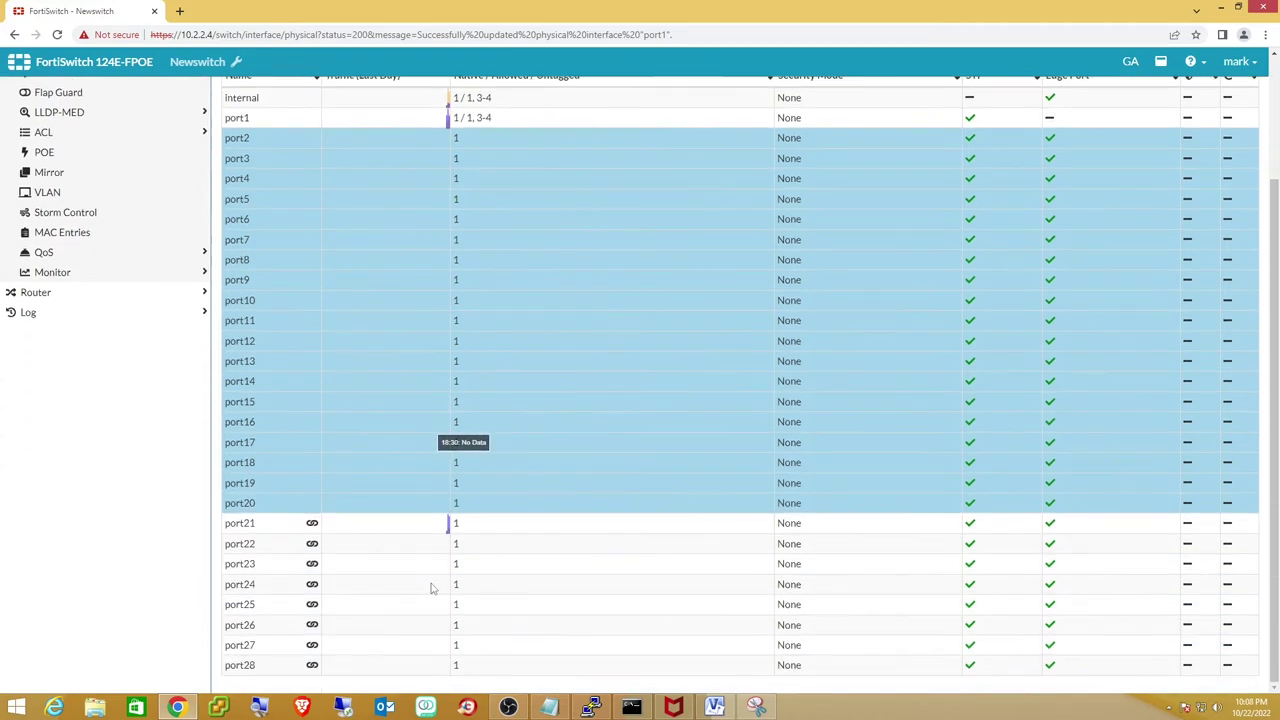
{"action": "left_click", "coordinate": [398, 527], "text": "shift"}
{"action": "left_click", "coordinate": [397, 550], "text": "shift"}
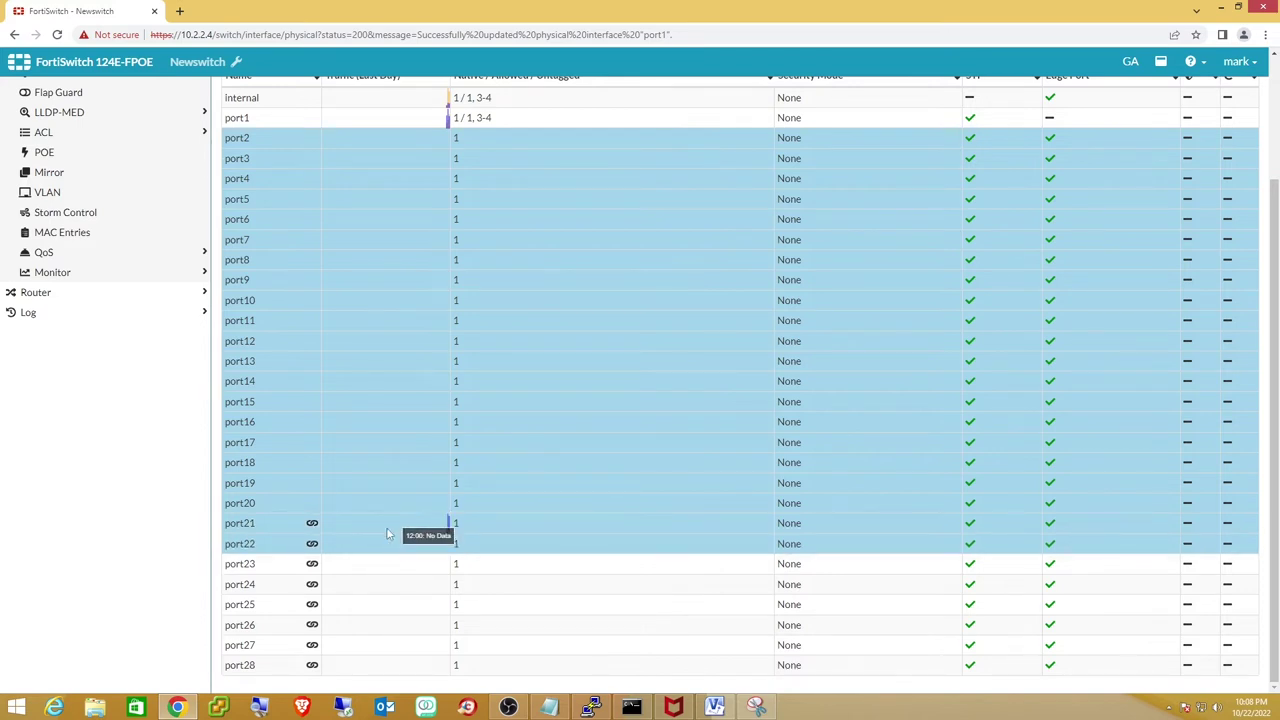
{"action": "right_click", "coordinate": [389, 200]}
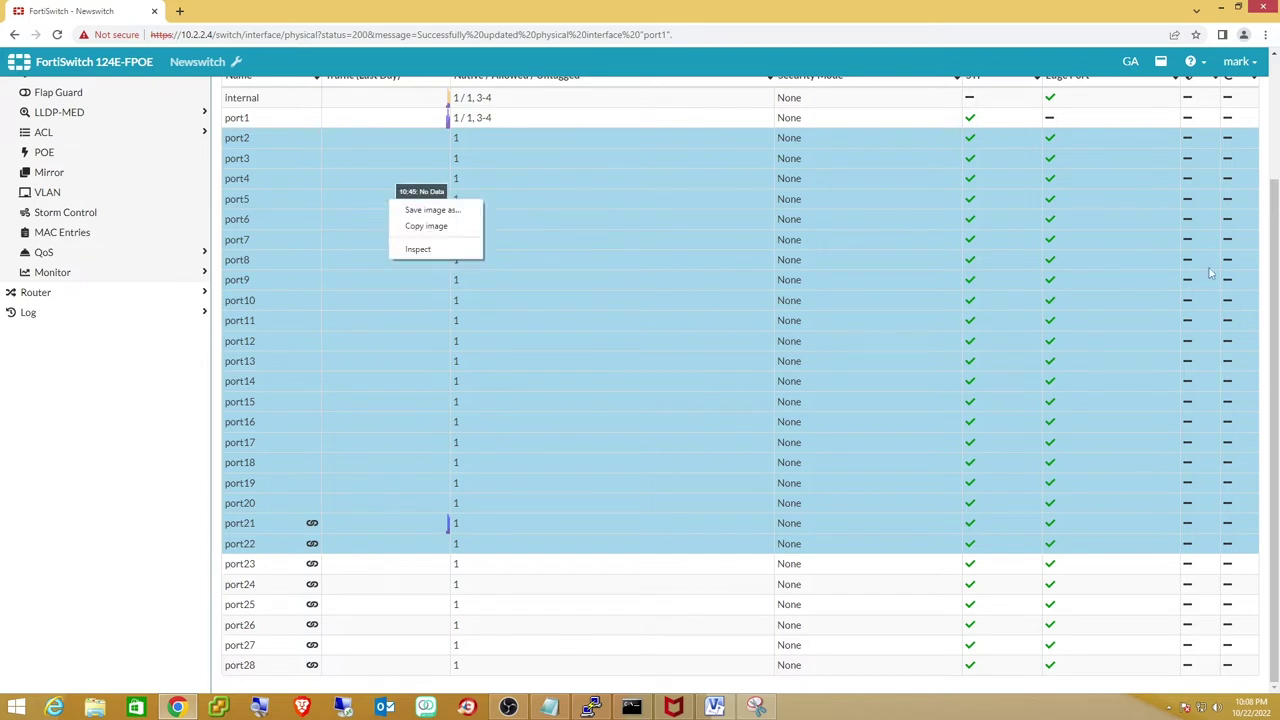
{"action": "left_click_drag", "start_coordinate": [1275, 255], "coordinate": [1268, 181]}
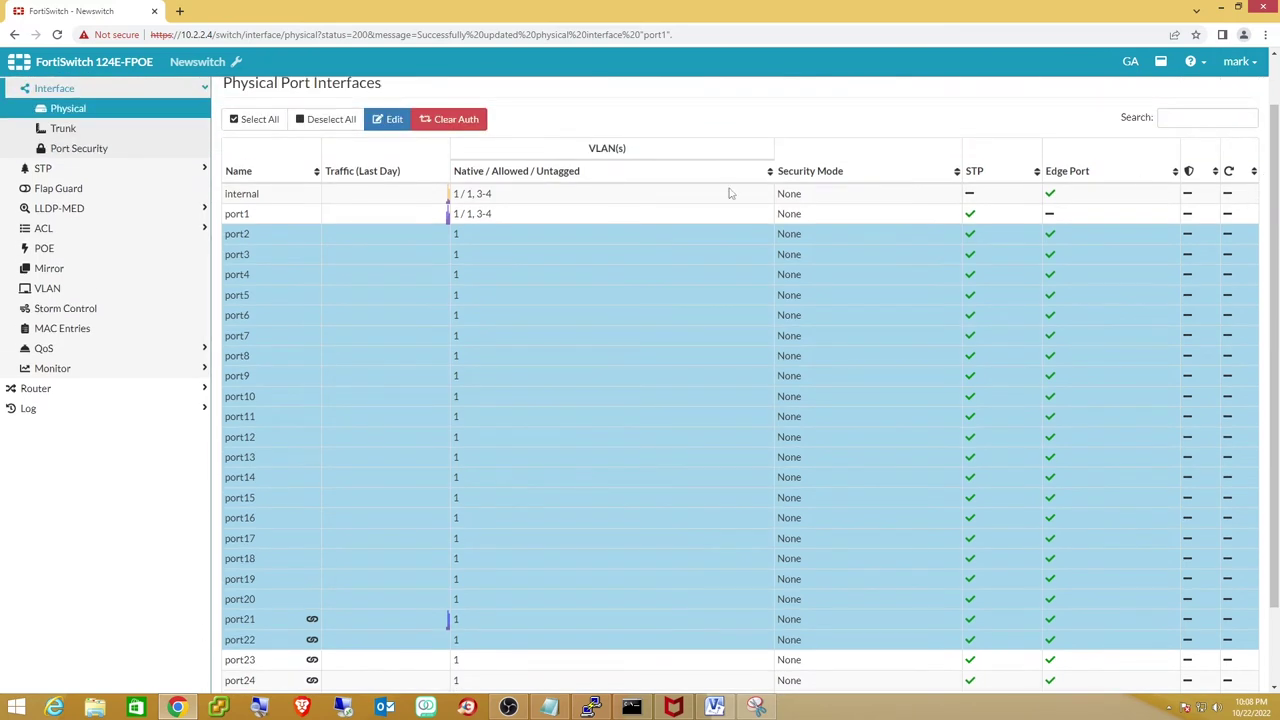
In the shared edit form for ports 2–22, set native VLAN 3 and allowed VLANs 3-4.
{"action": "left_click", "coordinate": [393, 122]}
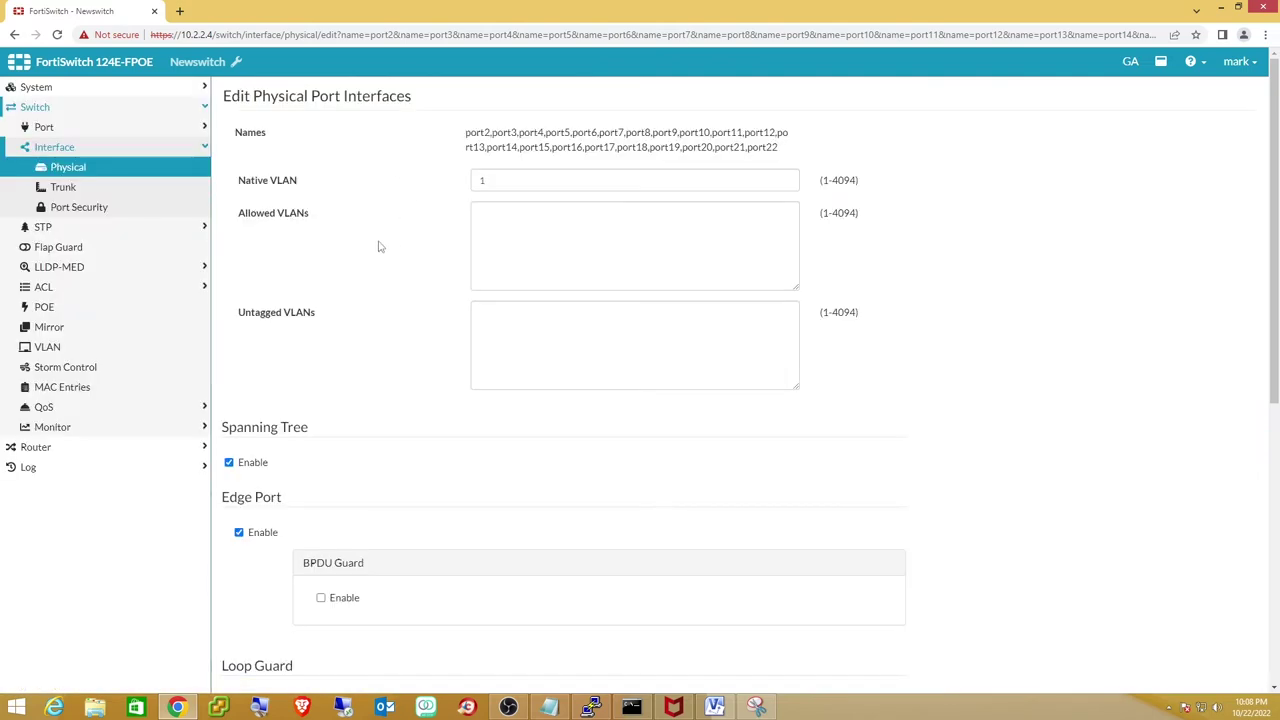
{"action": "left_click", "coordinate": [517, 183]}
{"action": "key", "text": "BackSpace"}
{"action": "type", "text": "3"}
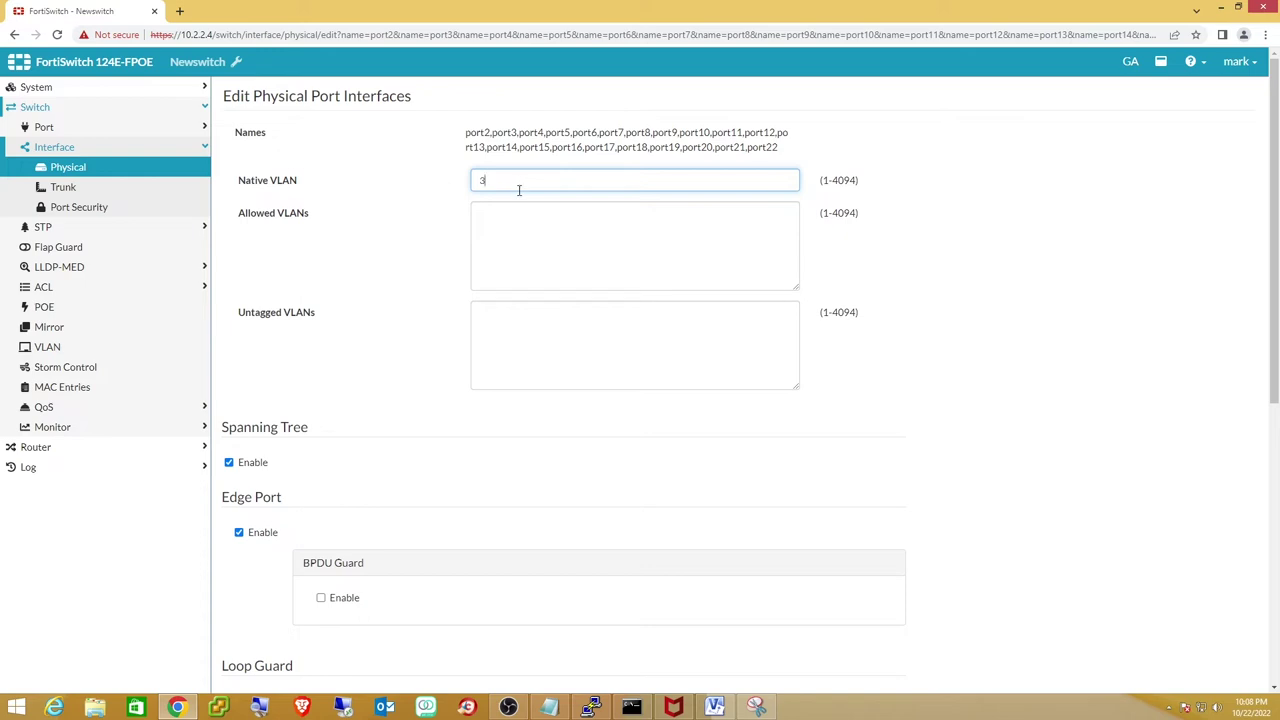
{"action": "left_click", "coordinate": [488, 220]}
{"action": "type", "text": "2"}
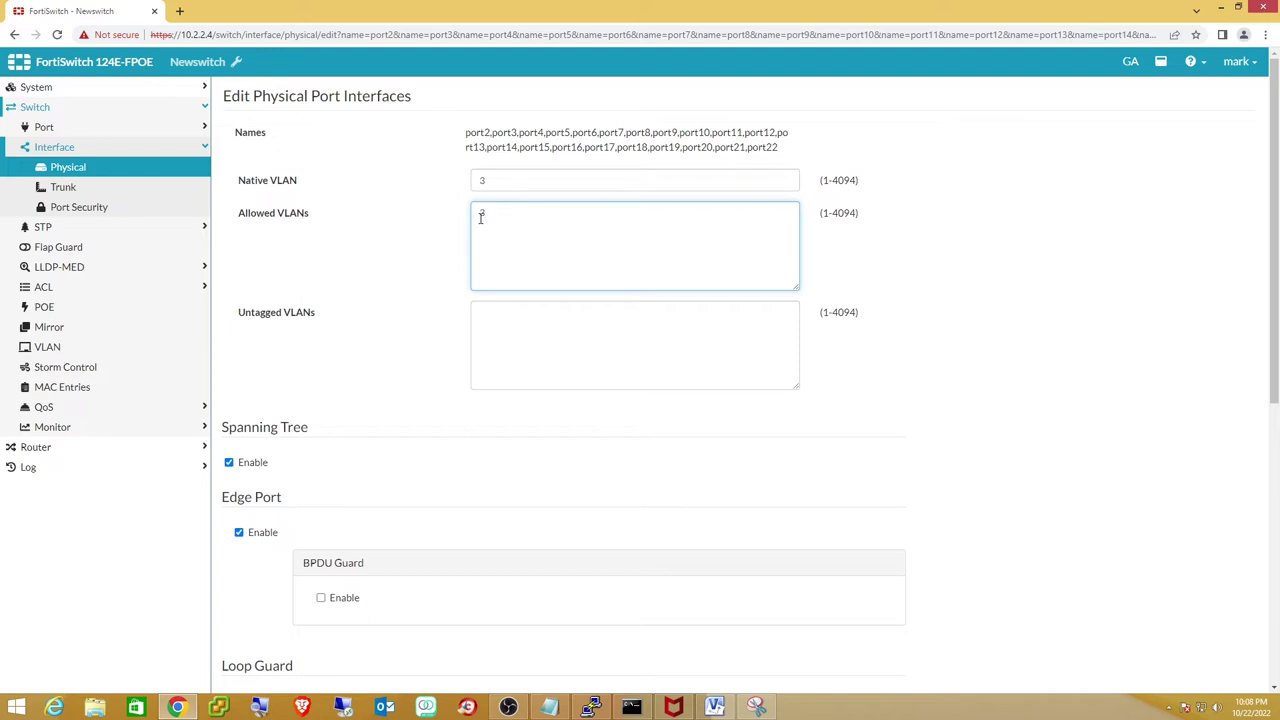
{"action": "type", "text": "-4"}
Enter 3 as the untagged VLAN for ports 2–22.
{"action": "left_click", "coordinate": [491, 328]}
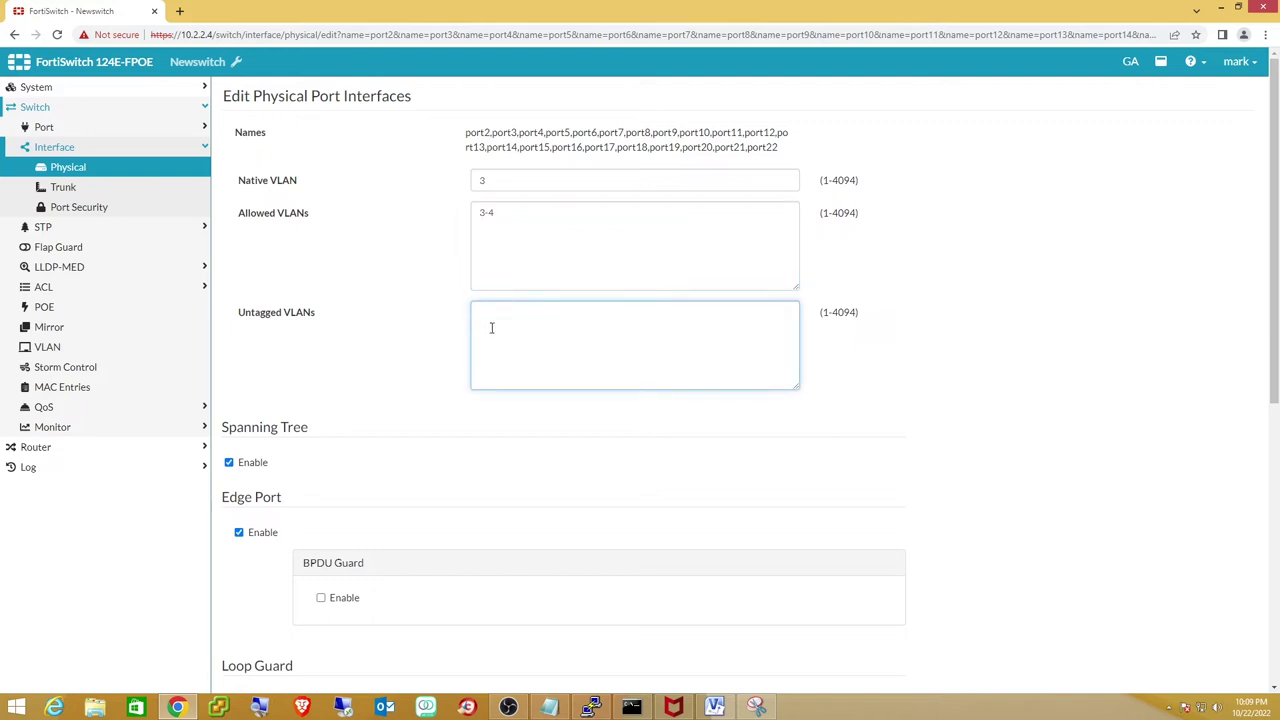
{"action": "type", "text": "3"}
{"action": "scroll", "coordinate": [444, 343], "scroll_direction": "down", "scroll_amount": 1}
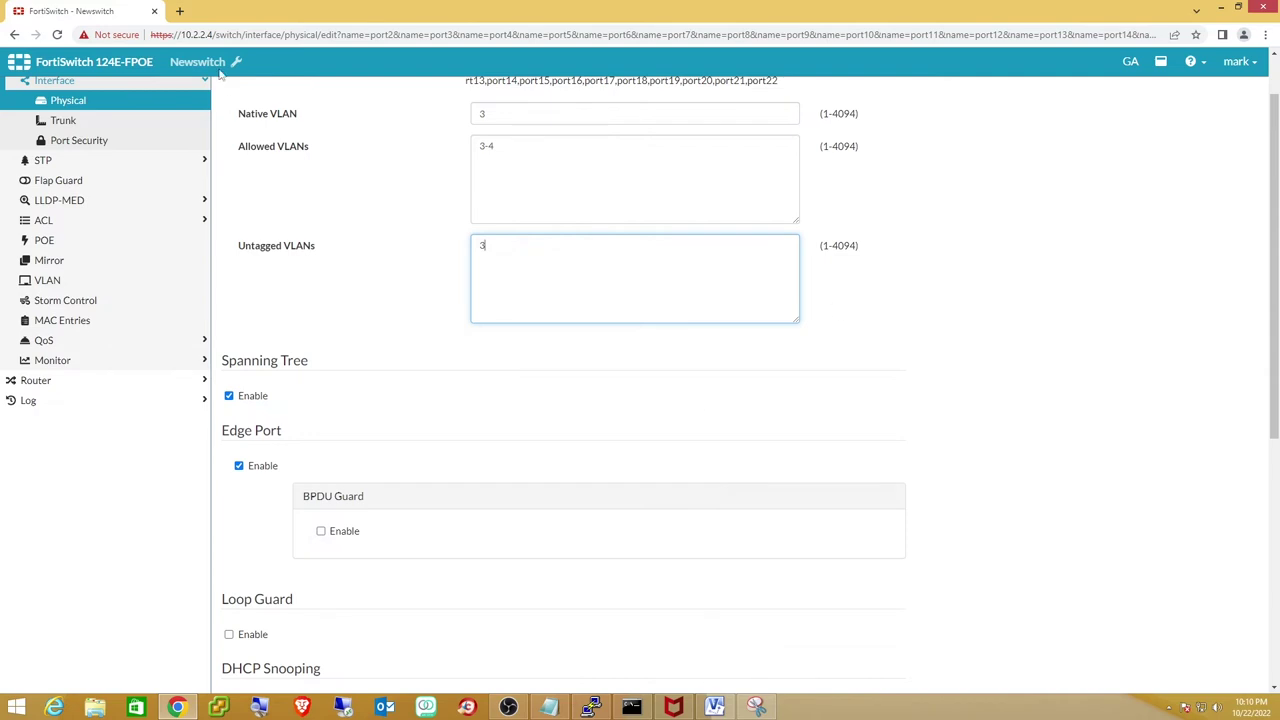
{"action": "scroll", "coordinate": [342, 366], "scroll_direction": "up", "scroll_amount": 1}
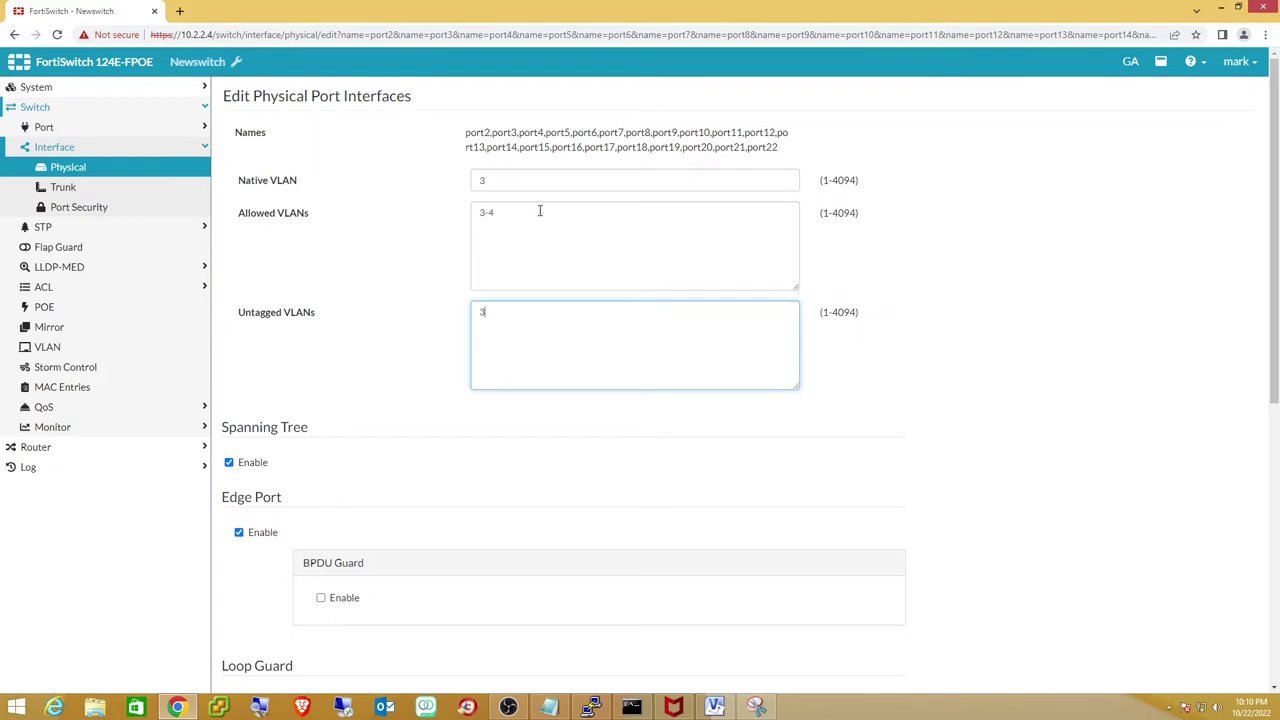
{"action": "scroll", "coordinate": [893, 294], "scroll_direction": "down", "scroll_amount": 2}
{"action": "scroll", "coordinate": [893, 296], "scroll_direction": "down", "scroll_amount": 4}
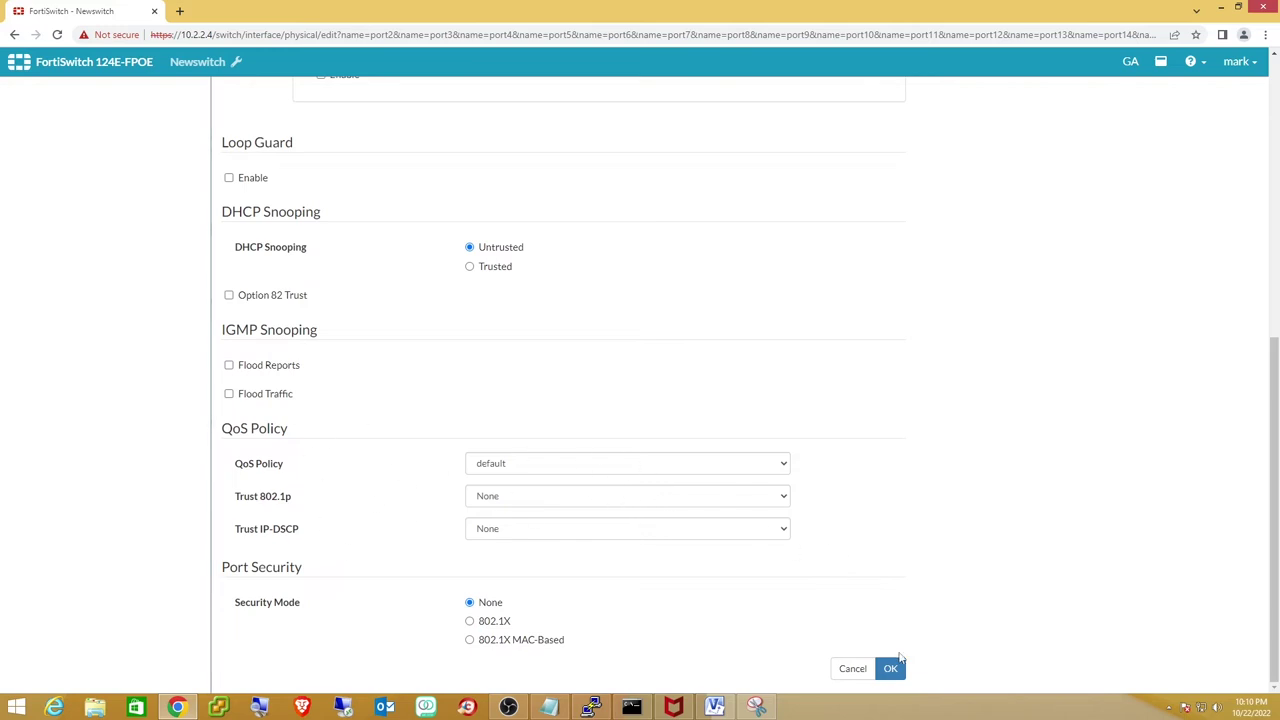
Save the VLAN 3 / 3-4 / 3 settings for ports 2–22 and return to the port list.
{"action": "left_click", "coordinate": [891, 668]}
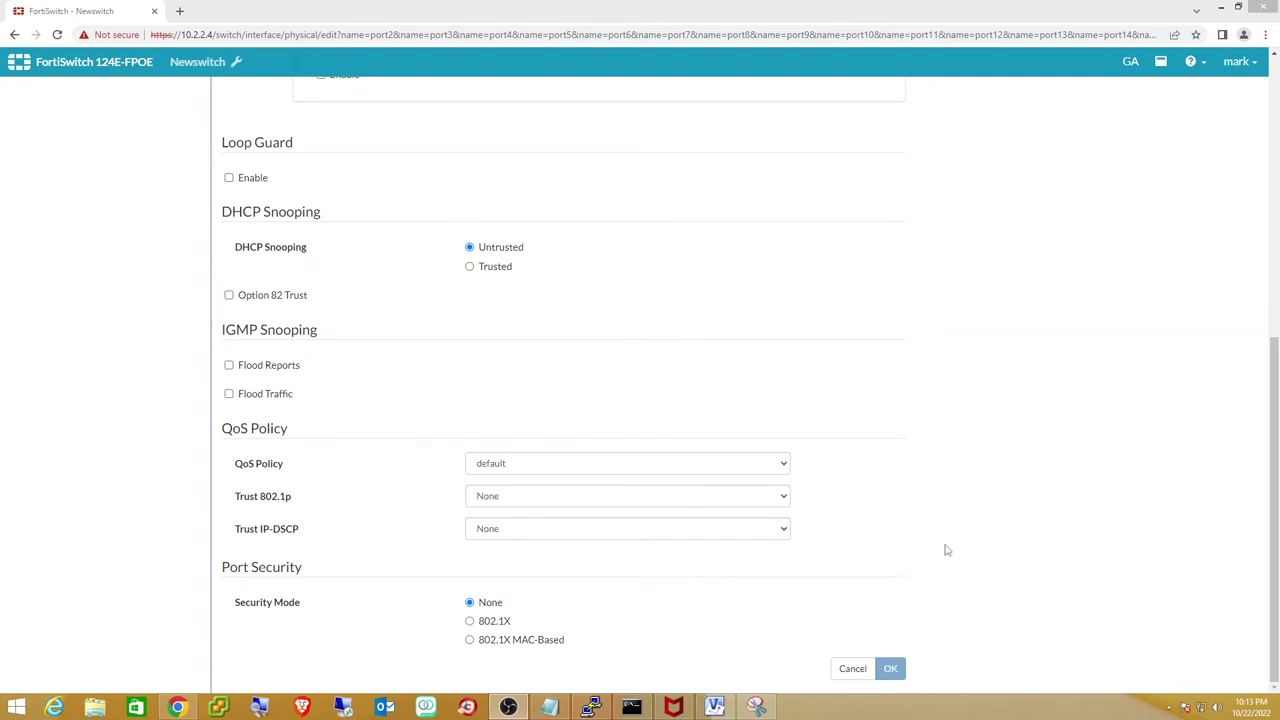
{"action": "left_click", "coordinate": [858, 670]}
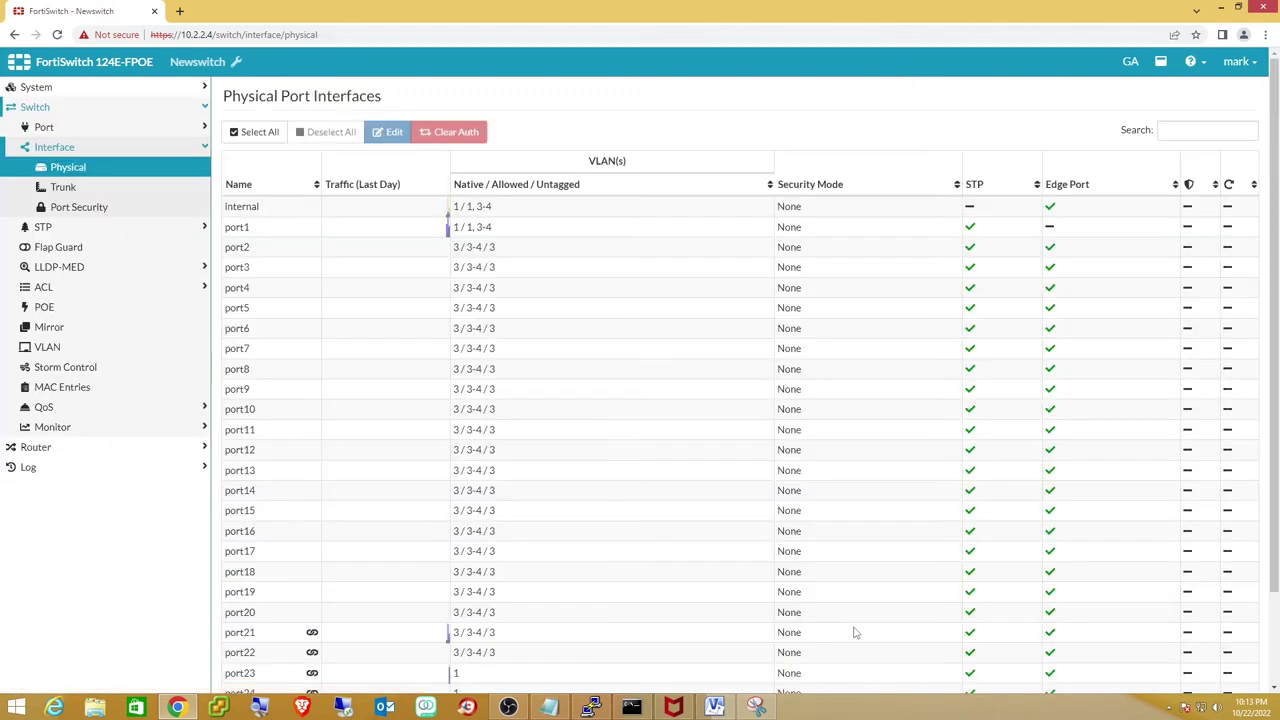
Select both the internal interface and port23 in the port list.
{"action": "scroll", "coordinate": [598, 527], "scroll_direction": "down", "scroll_amount": 1}
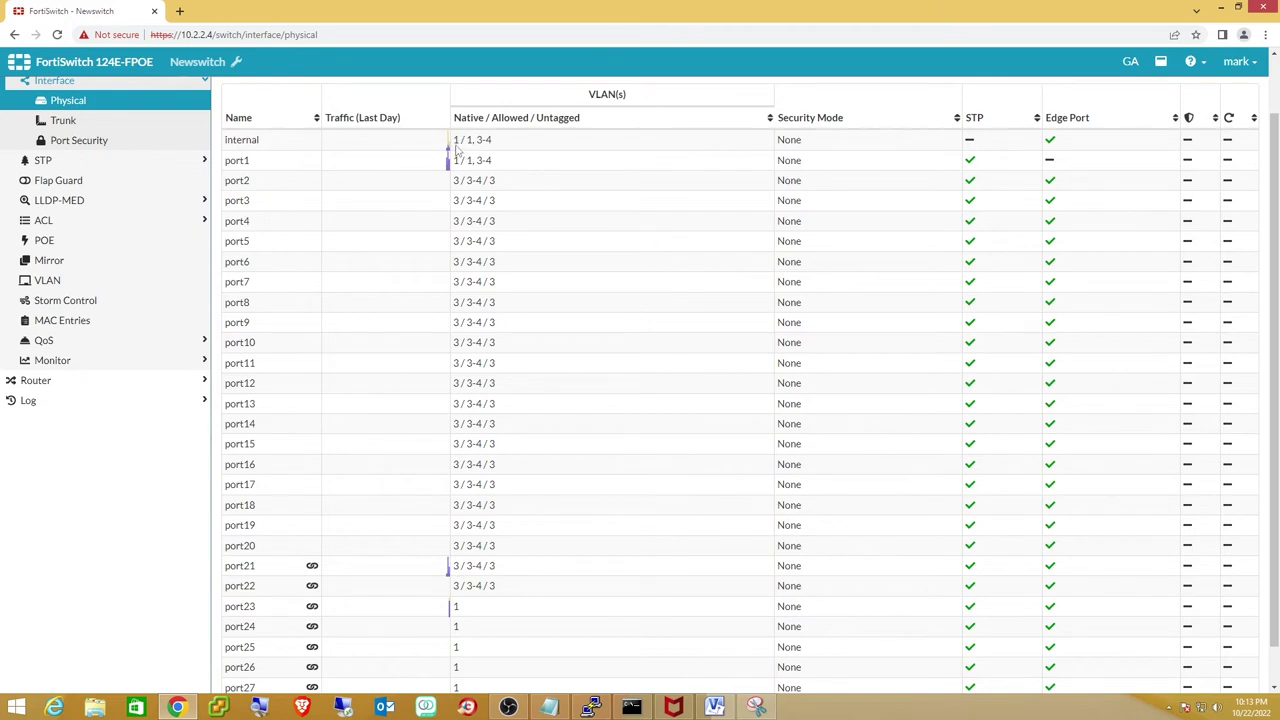
{"action": "mouse_move", "coordinate": [438, 158]}
{"action": "left_click", "coordinate": [323, 146]}
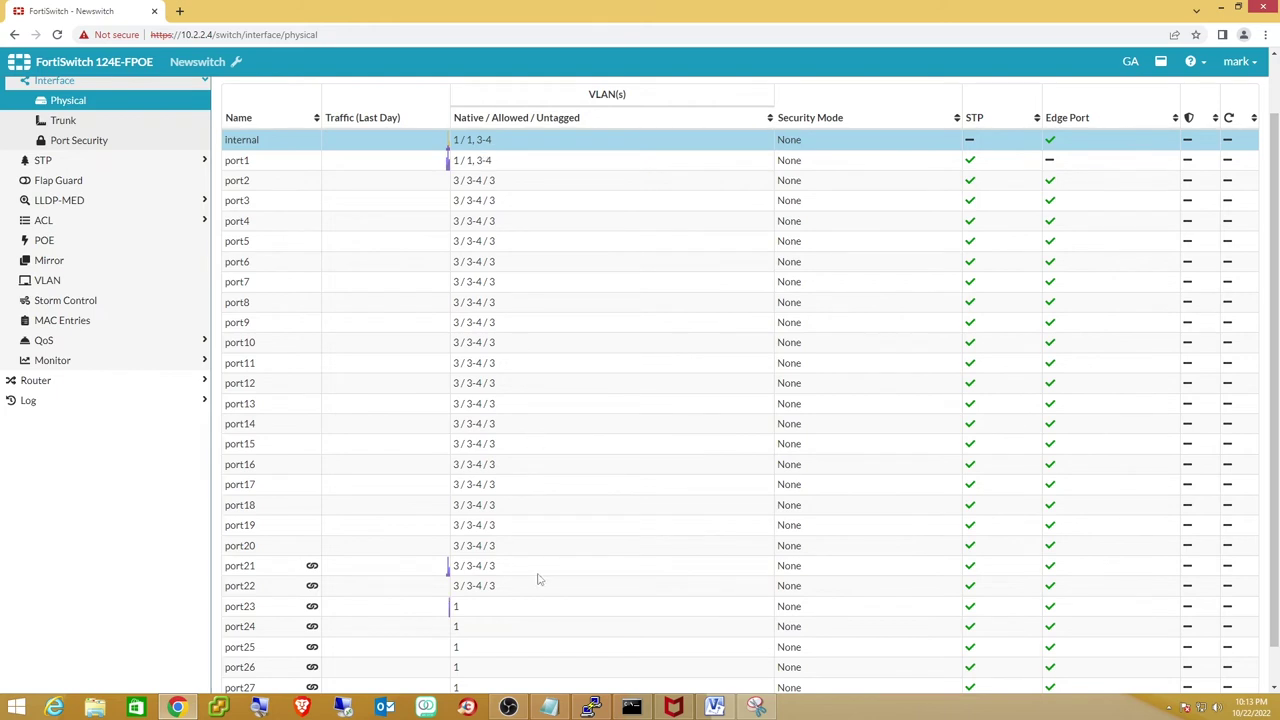
{"action": "left_click", "coordinate": [478, 610]}
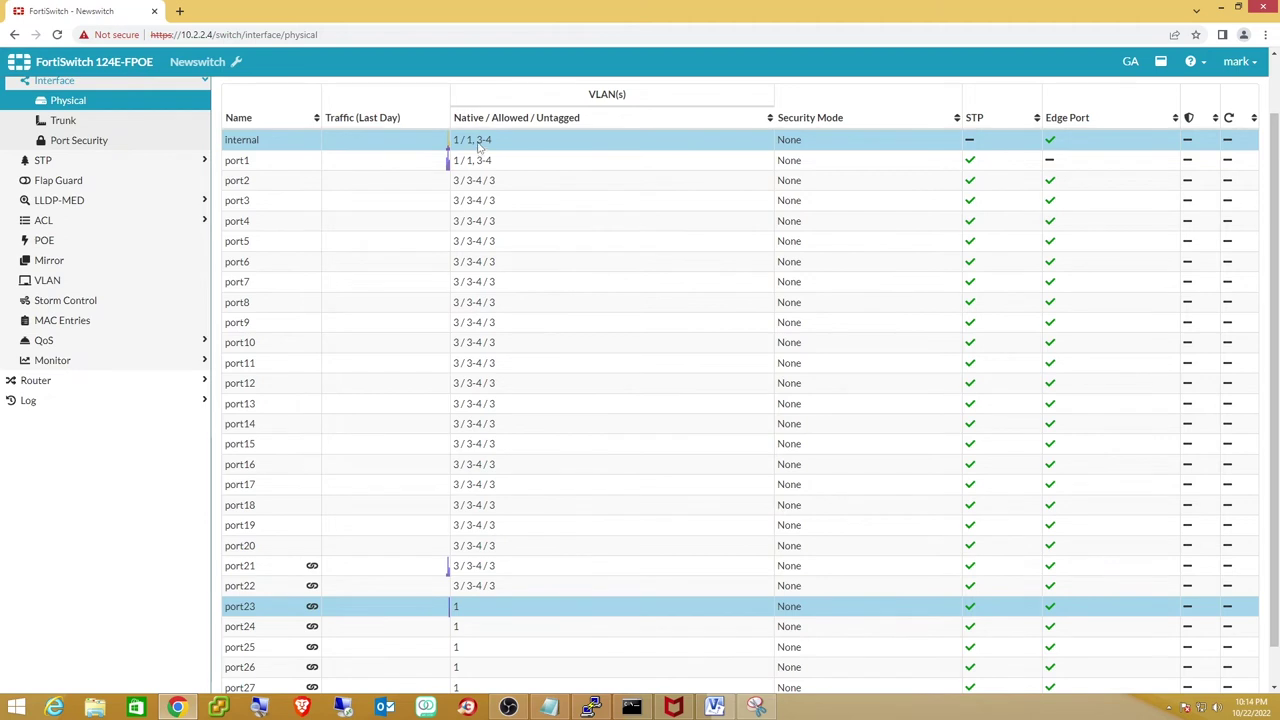
{"action": "left_click", "coordinate": [483, 146], "text": "ctrl"}
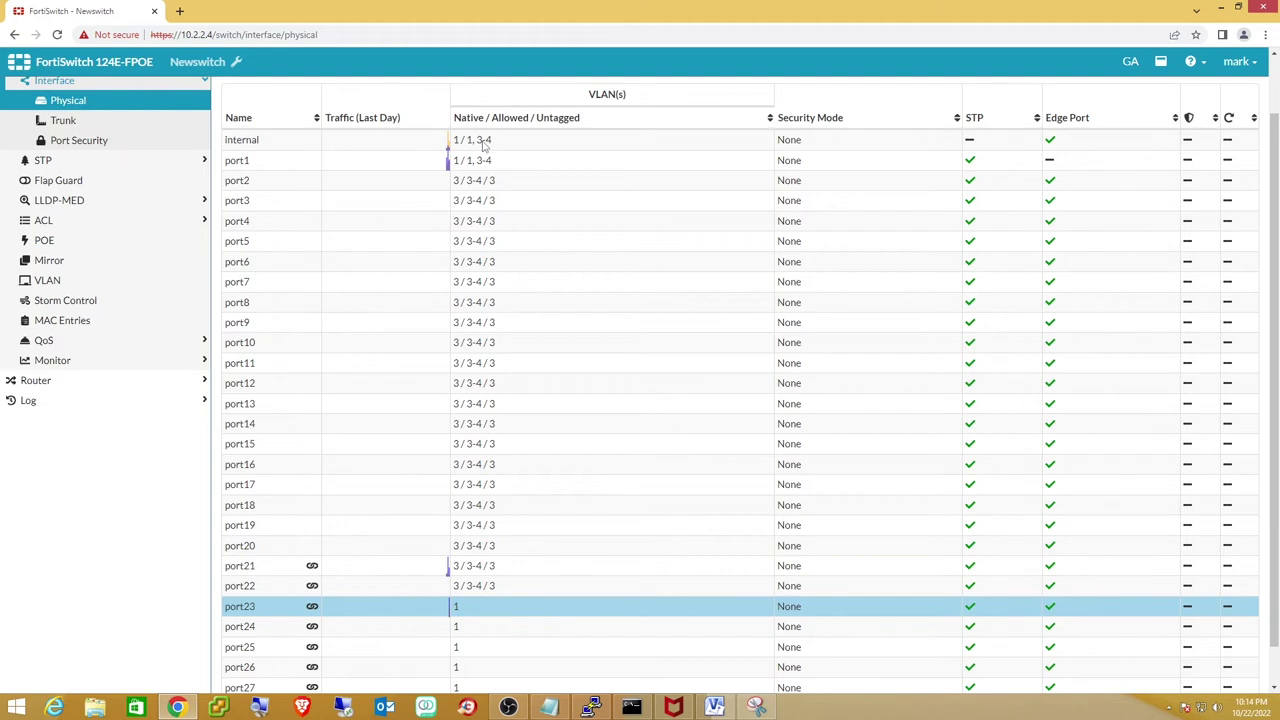
{"action": "left_click", "coordinate": [484, 144]}
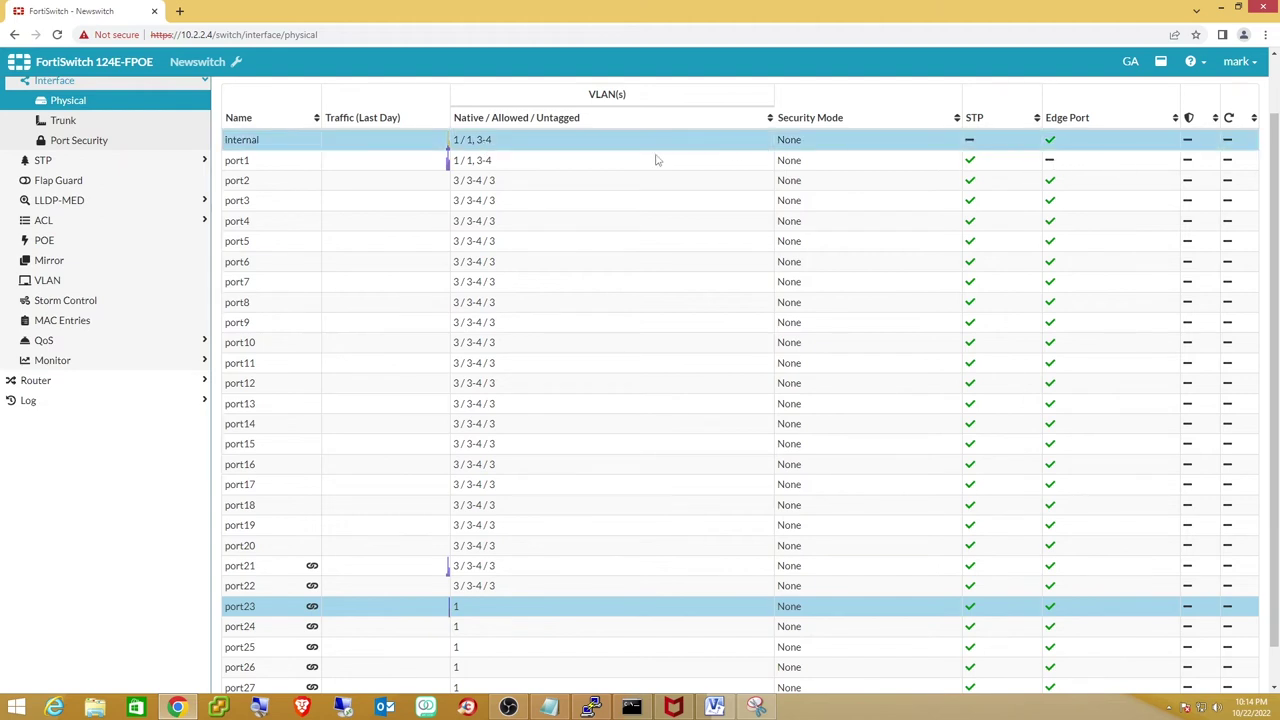
Change the native VLAN for internal and port23 from 1 to 3, then view the Visio diagram.
{"action": "scroll", "coordinate": [617, 177], "scroll_direction": "up", "scroll_amount": 2}
{"action": "left_click", "coordinate": [398, 136]}
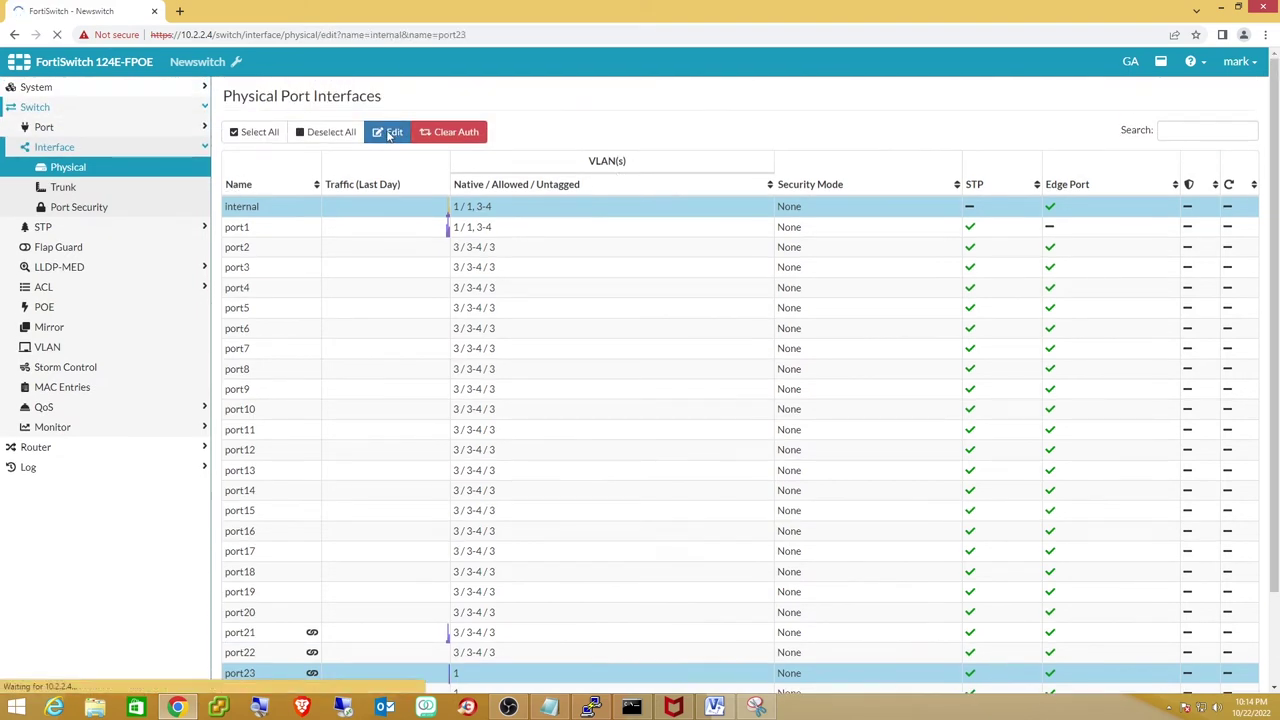
{"action": "left_click", "coordinate": [516, 169]}
{"action": "key", "text": "BackSpace"}
{"action": "type", "text": "3"}
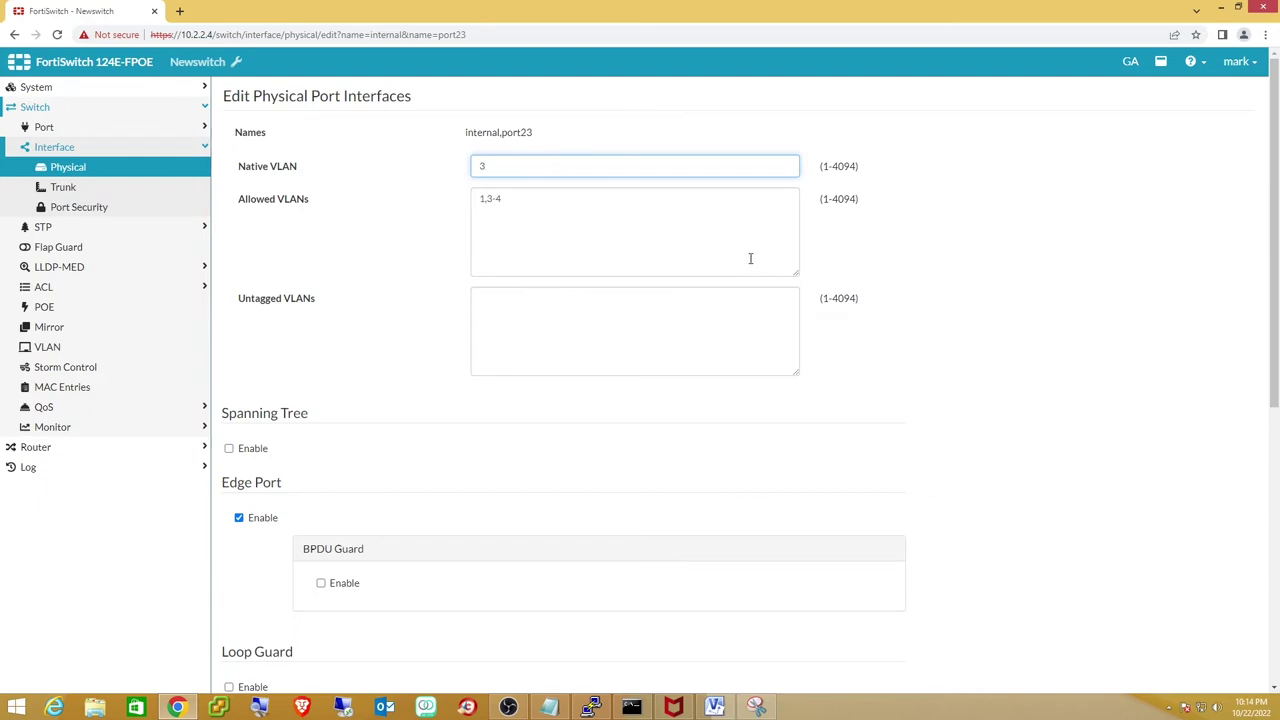
{"action": "left_click", "coordinate": [714, 707]}
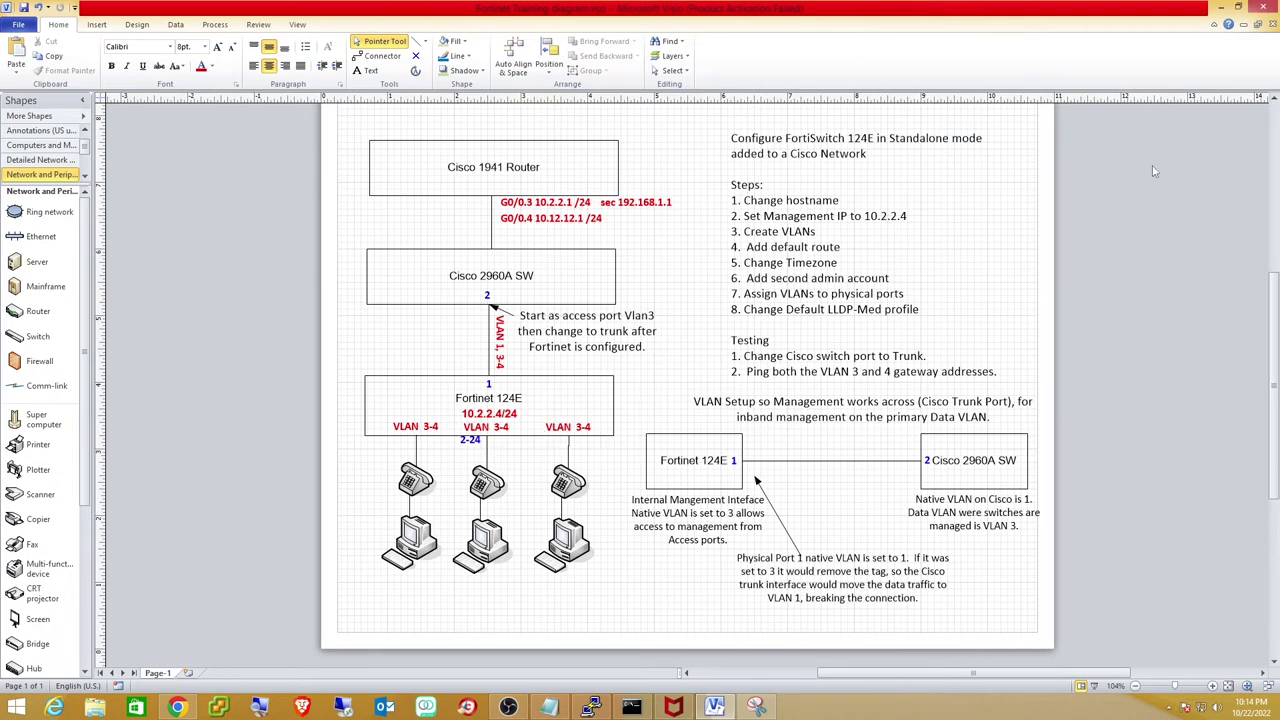
Minimize Visio to return to the internal and port23 edit page.
{"action": "left_click", "coordinate": [1221, 8]}
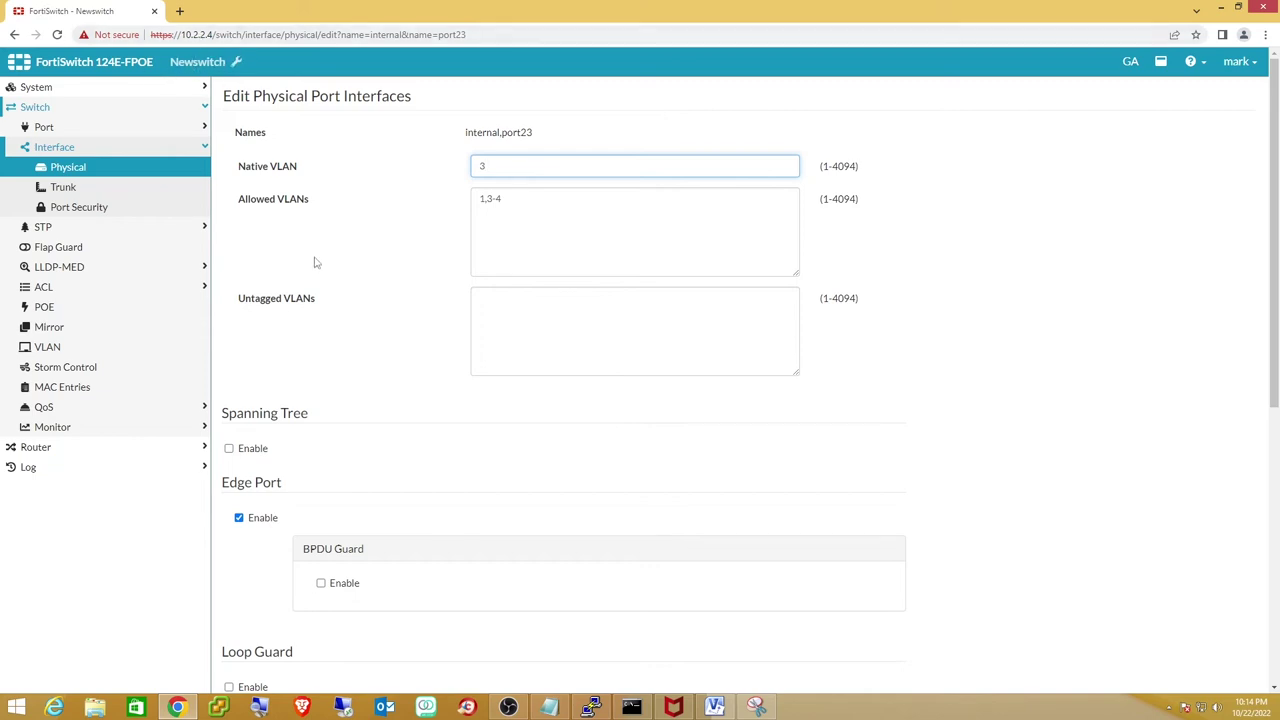
Save native VLAN 3 for the internal interface and port23.
{"action": "scroll", "coordinate": [314, 262], "scroll_direction": "down", "scroll_amount": 3}
{"action": "scroll", "coordinate": [357, 300], "scroll_direction": "down", "scroll_amount": 2}
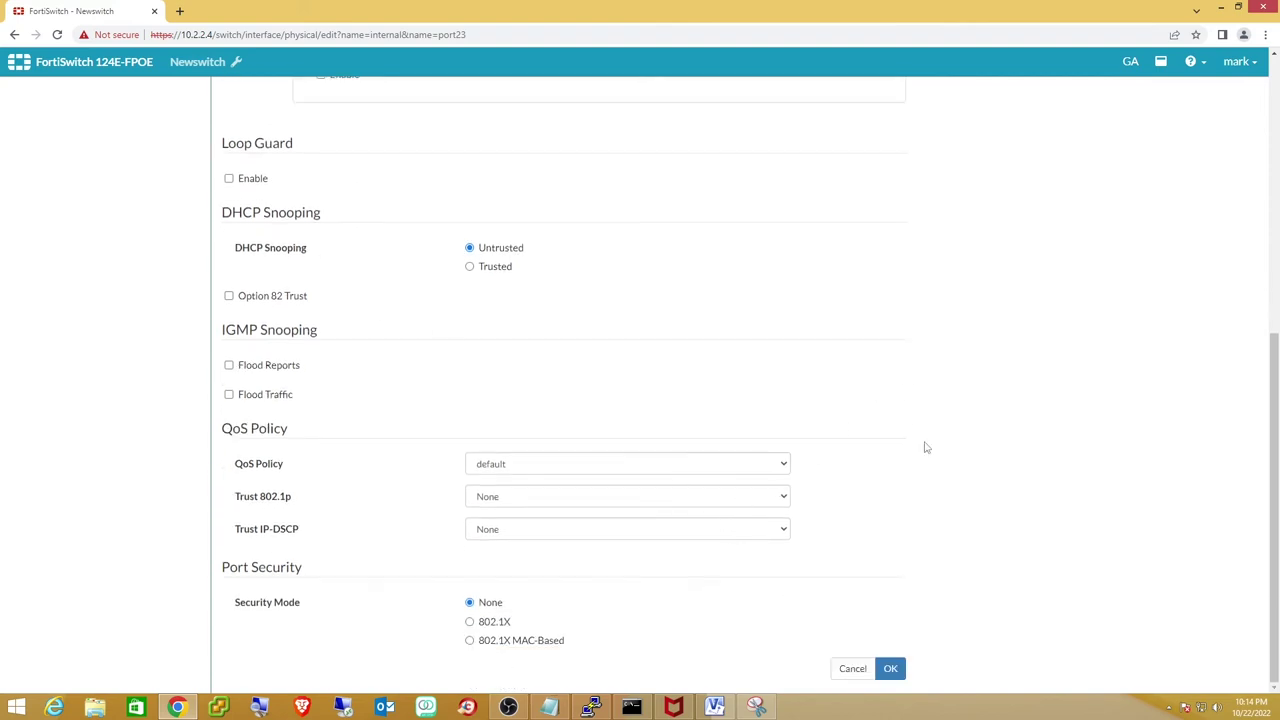
{"action": "left_click", "coordinate": [892, 670]}
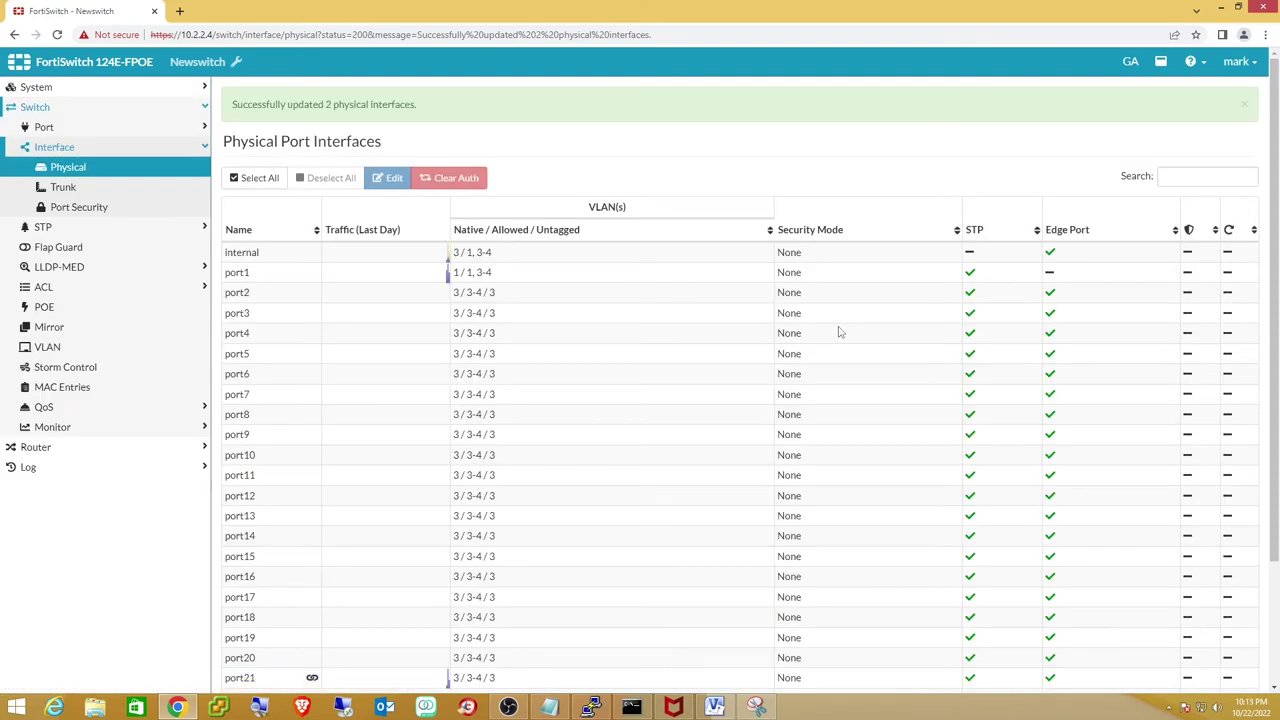
Select port23 alone and open its edit page.
{"action": "scroll", "coordinate": [660, 330], "scroll_direction": "down", "scroll_amount": 3}
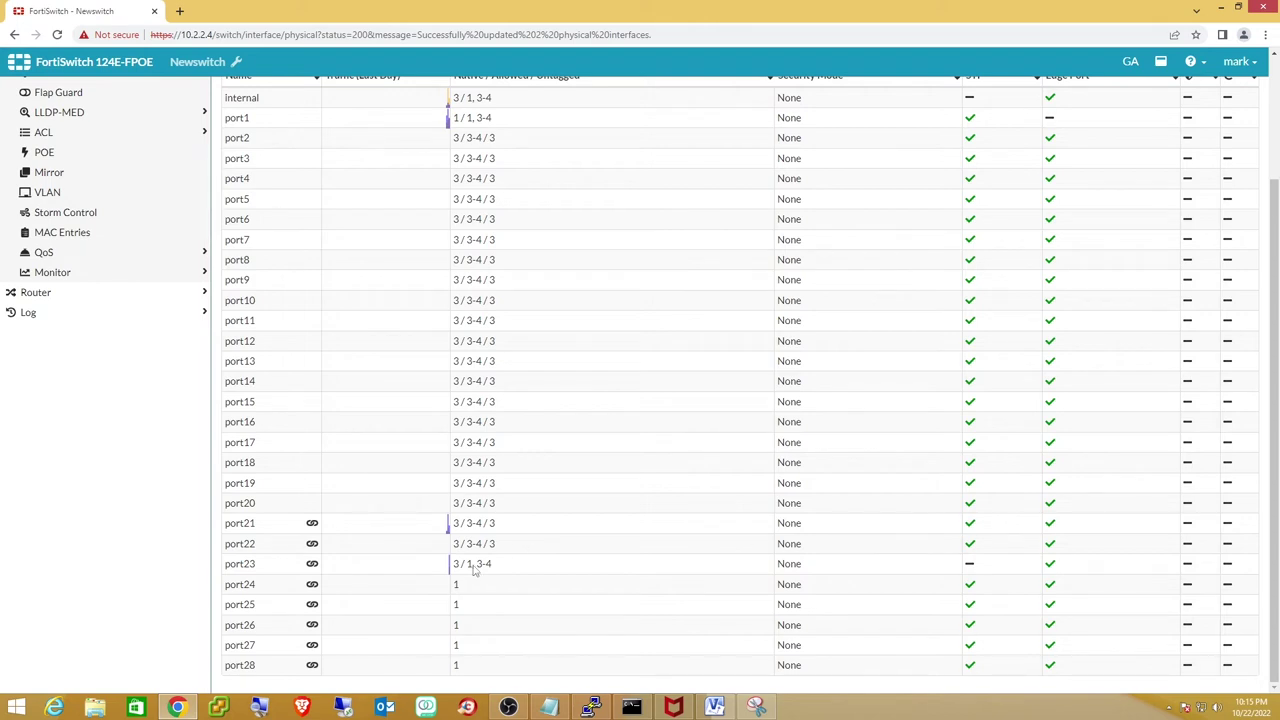
{"action": "left_click", "coordinate": [475, 569]}
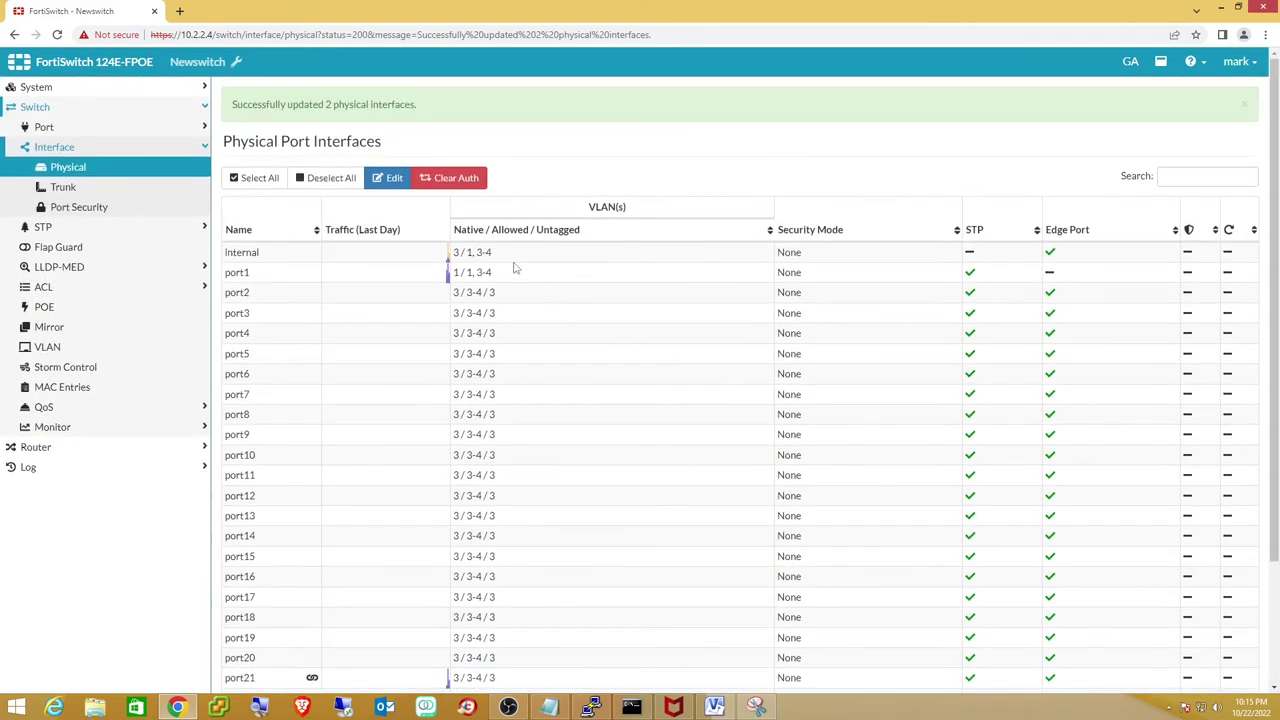
{"action": "scroll", "coordinate": [546, 516], "scroll_direction": "down", "scroll_amount": 3}
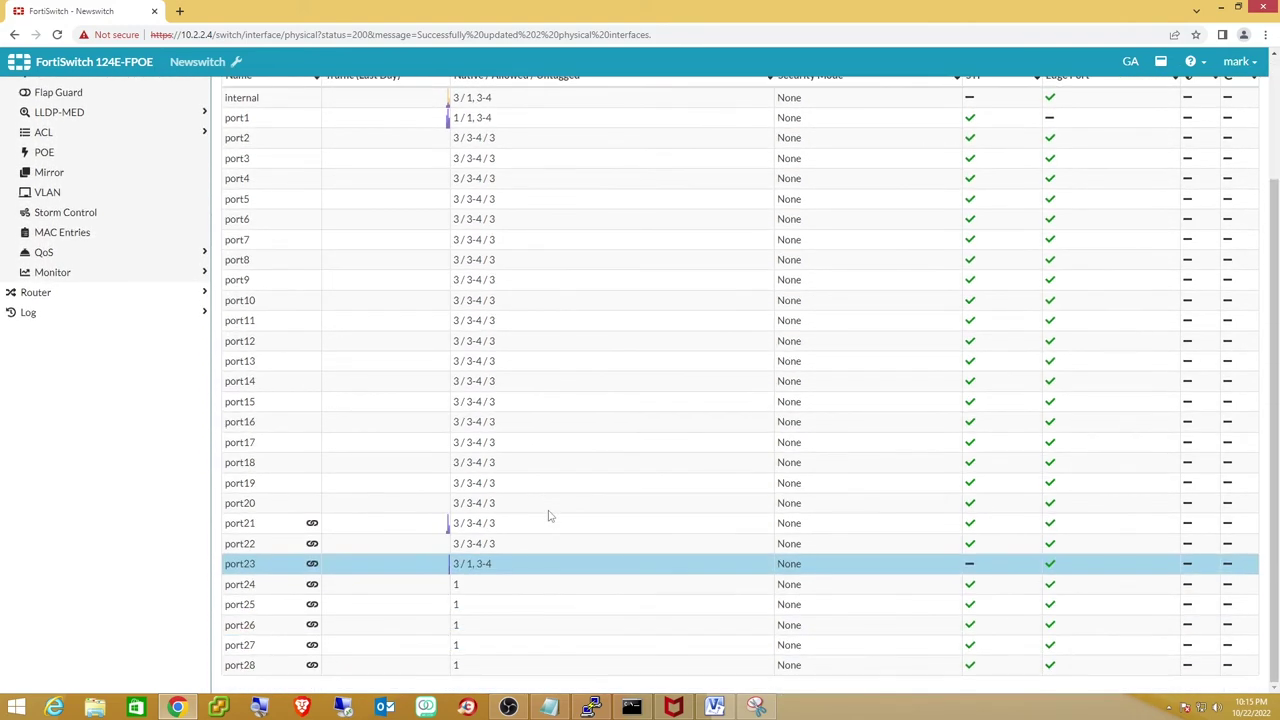
{"action": "left_click", "coordinate": [506, 566]}
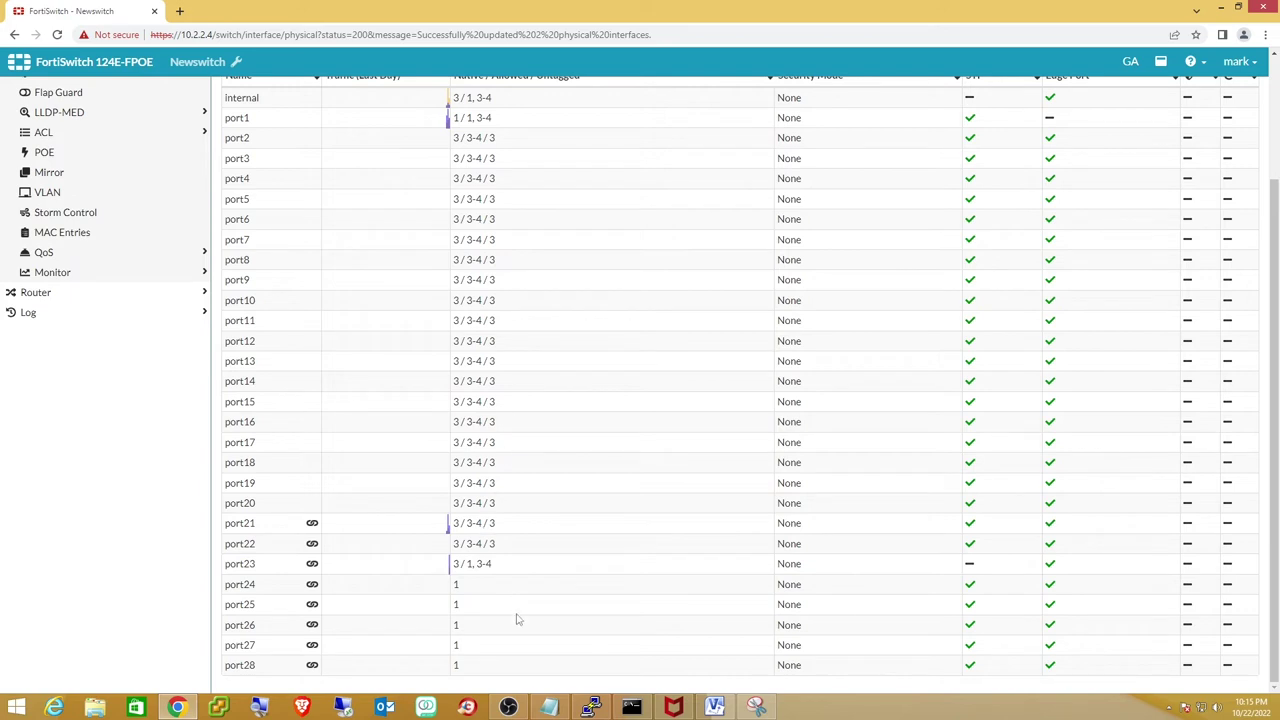
{"action": "left_click", "coordinate": [506, 560]}
{"action": "scroll", "coordinate": [563, 180], "scroll_direction": "up", "scroll_amount": 2}
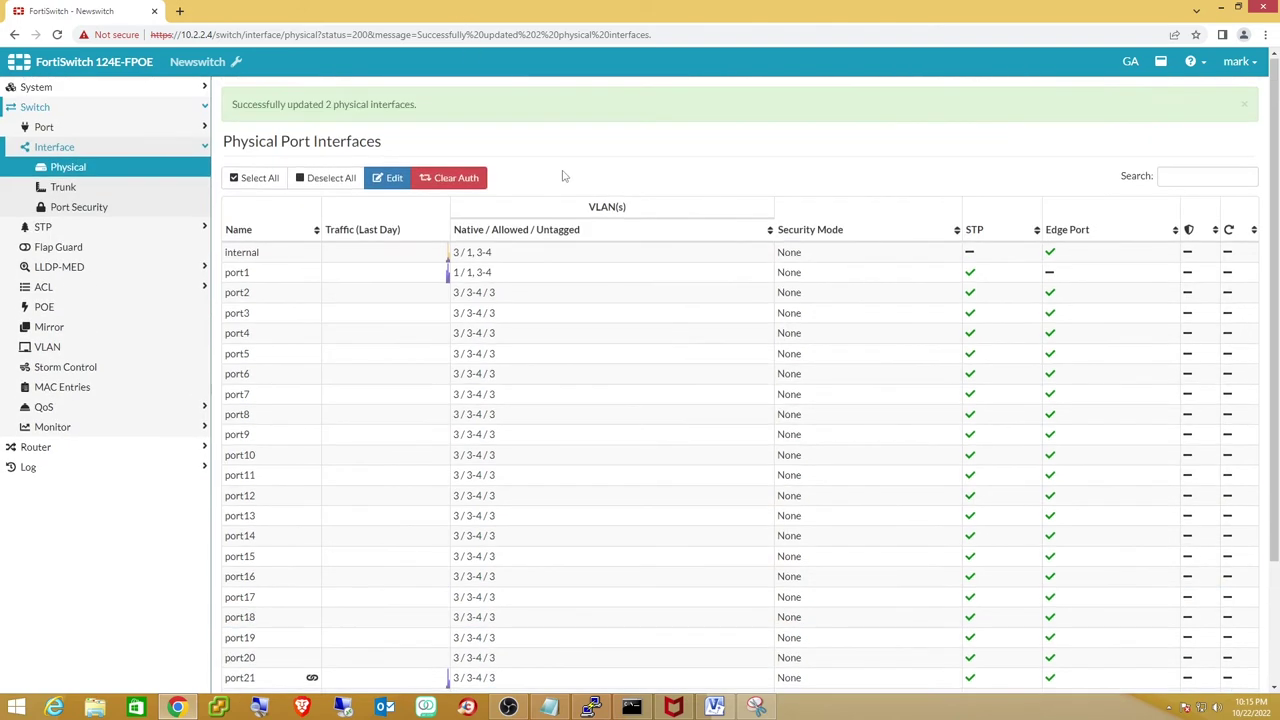
{"action": "left_click", "coordinate": [378, 178]}
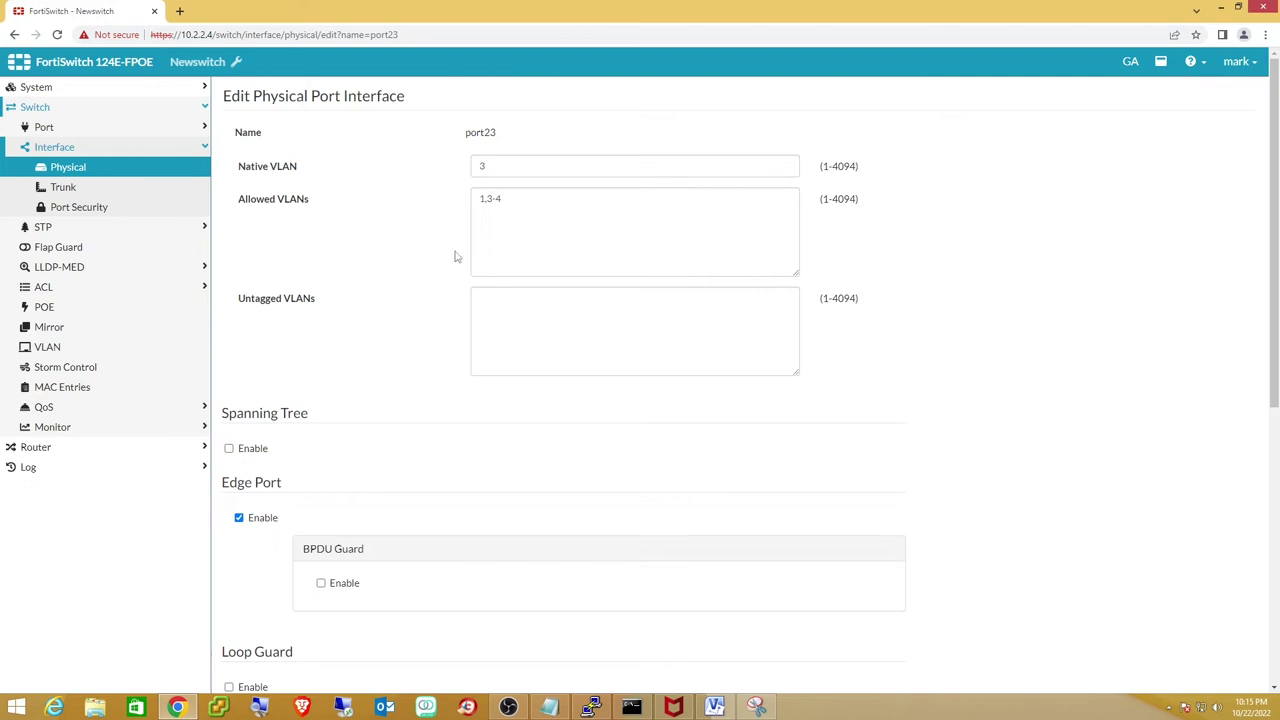
Enter 3 as port23's untagged VLAN and save, so it reads 3 / 1, 3-4 / 3.
{"action": "left_click", "coordinate": [537, 340]}
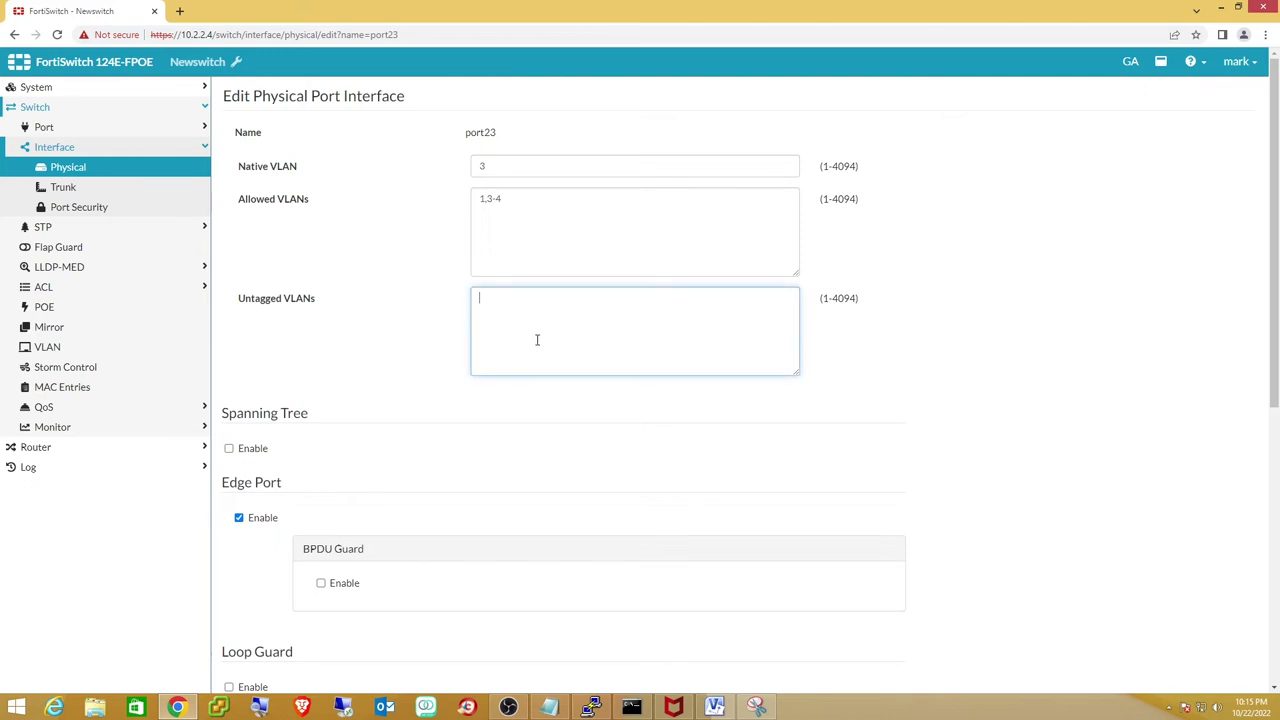
{"action": "scroll", "coordinate": [537, 340], "scroll_direction": "down", "scroll_amount": 5}
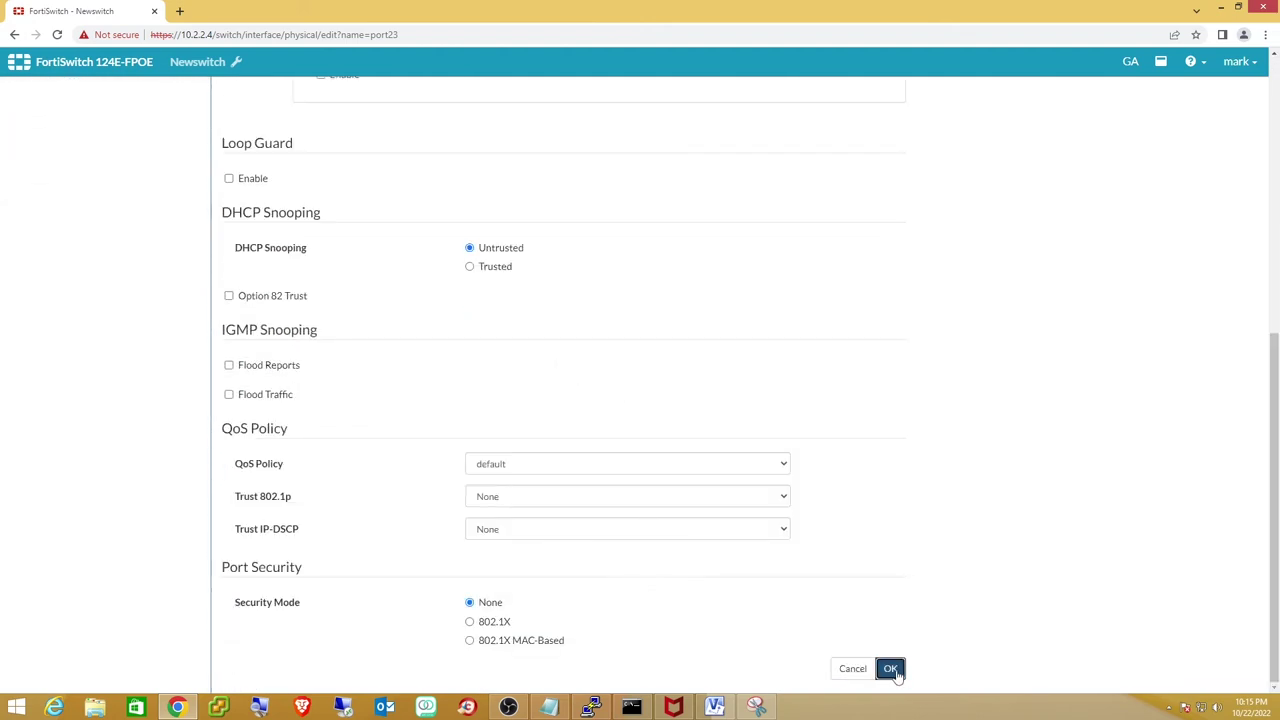
{"action": "left_click", "coordinate": [890, 670]}
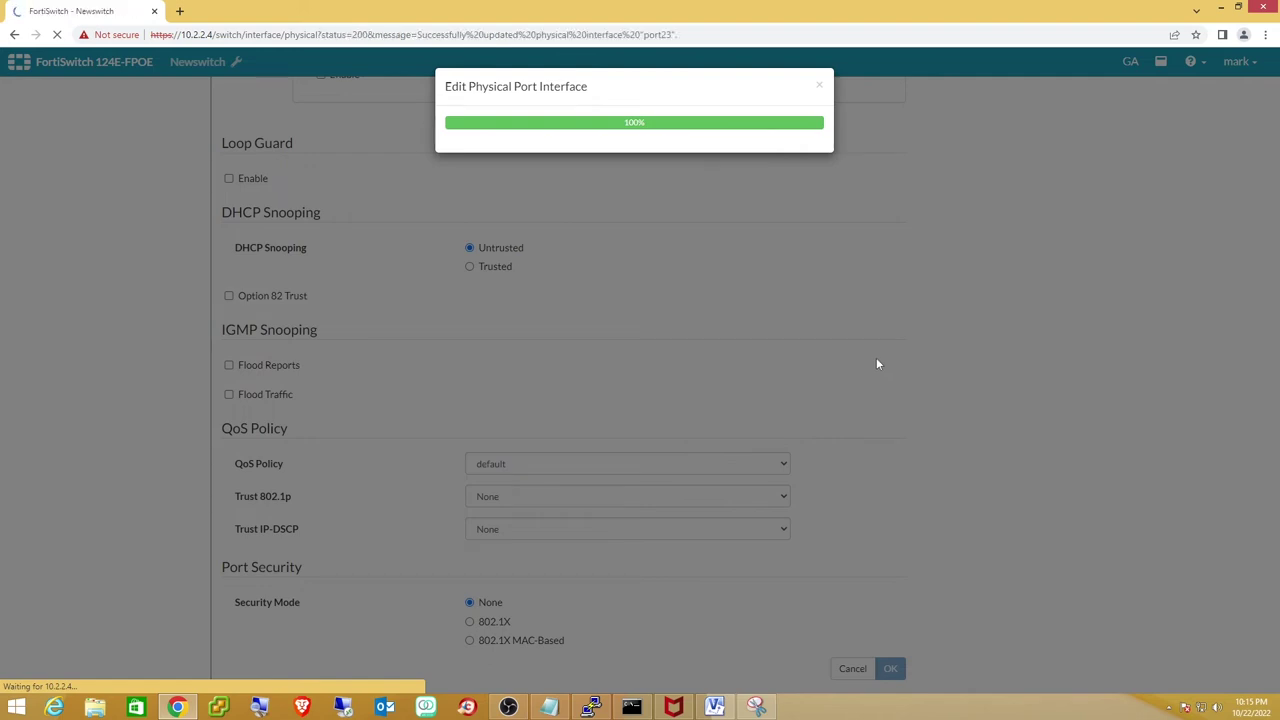
{"action": "scroll", "coordinate": [437, 618], "scroll_direction": "down", "scroll_amount": 3}
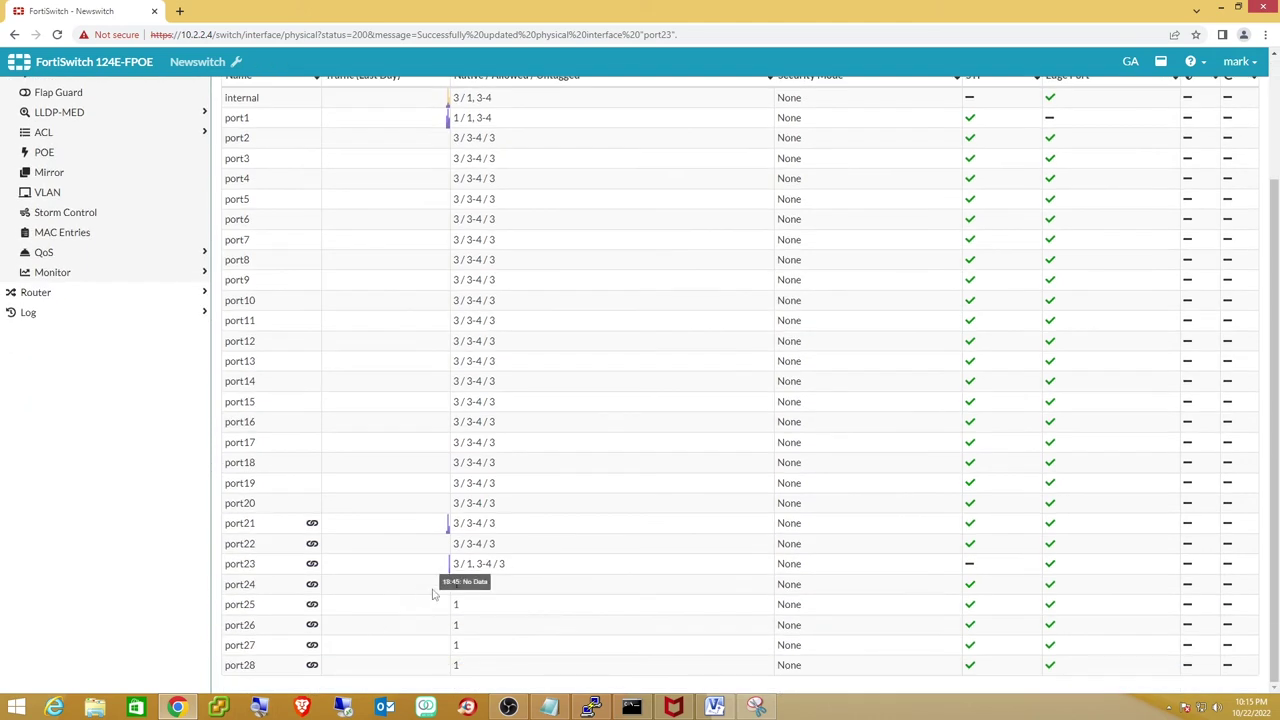
{"action": "scroll", "coordinate": [530, 318], "scroll_direction": "up", "scroll_amount": 3}
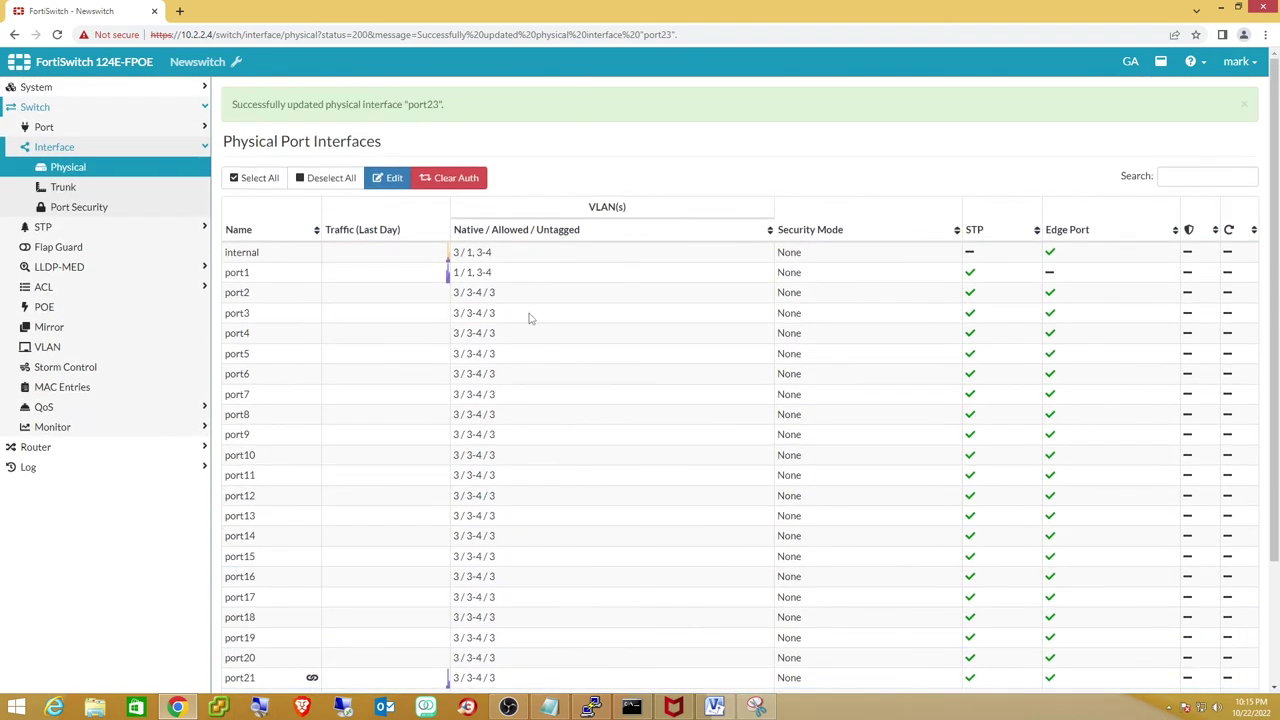
Give port24 native VLAN 3, allowed VLANs 3-4 and untagged VLAN 3, then save.
{"action": "left_click", "coordinate": [390, 178]}
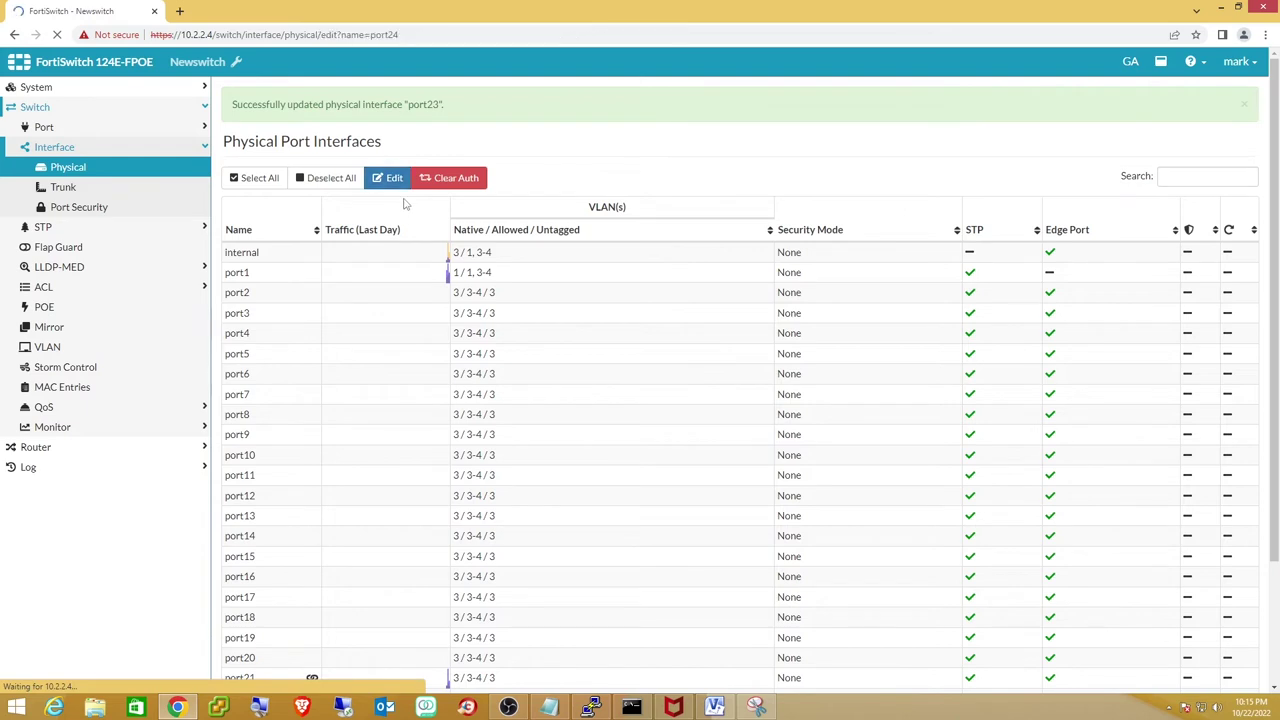
{"action": "left_click", "coordinate": [530, 175]}
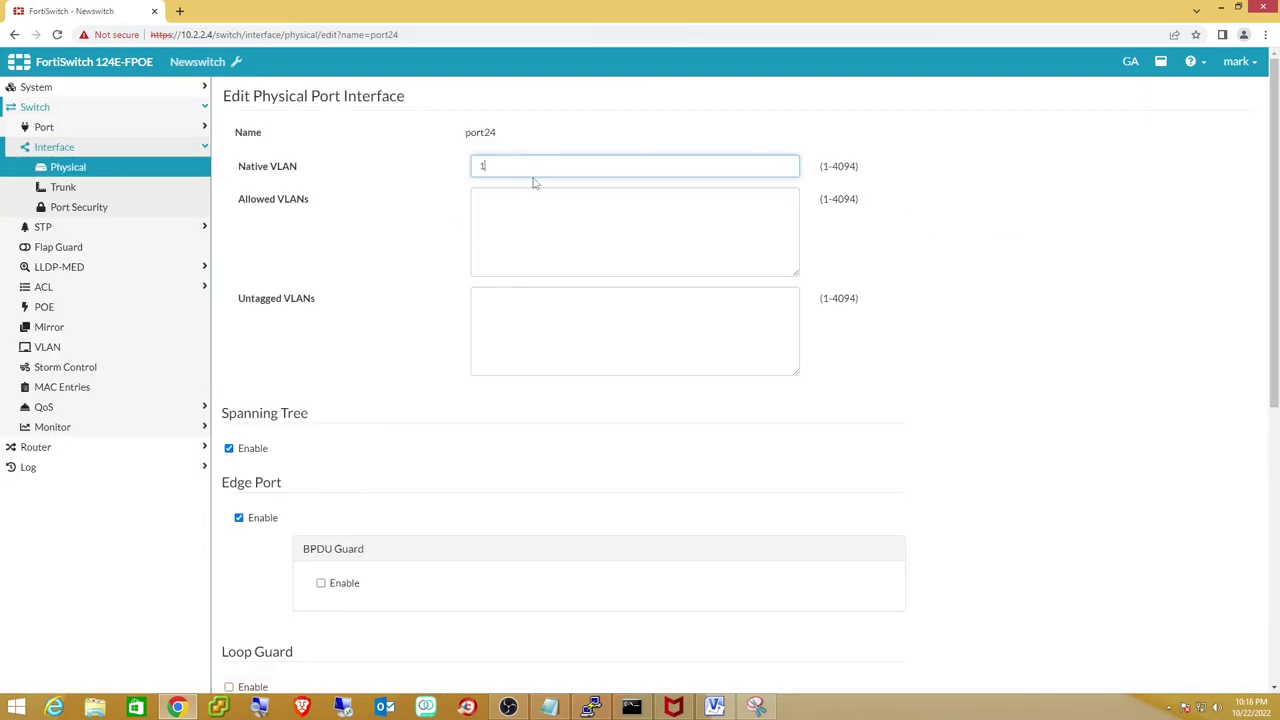
{"action": "key", "text": "BackSpace"}
{"action": "type", "text": "3"}
{"action": "left_click", "coordinate": [540, 218]}
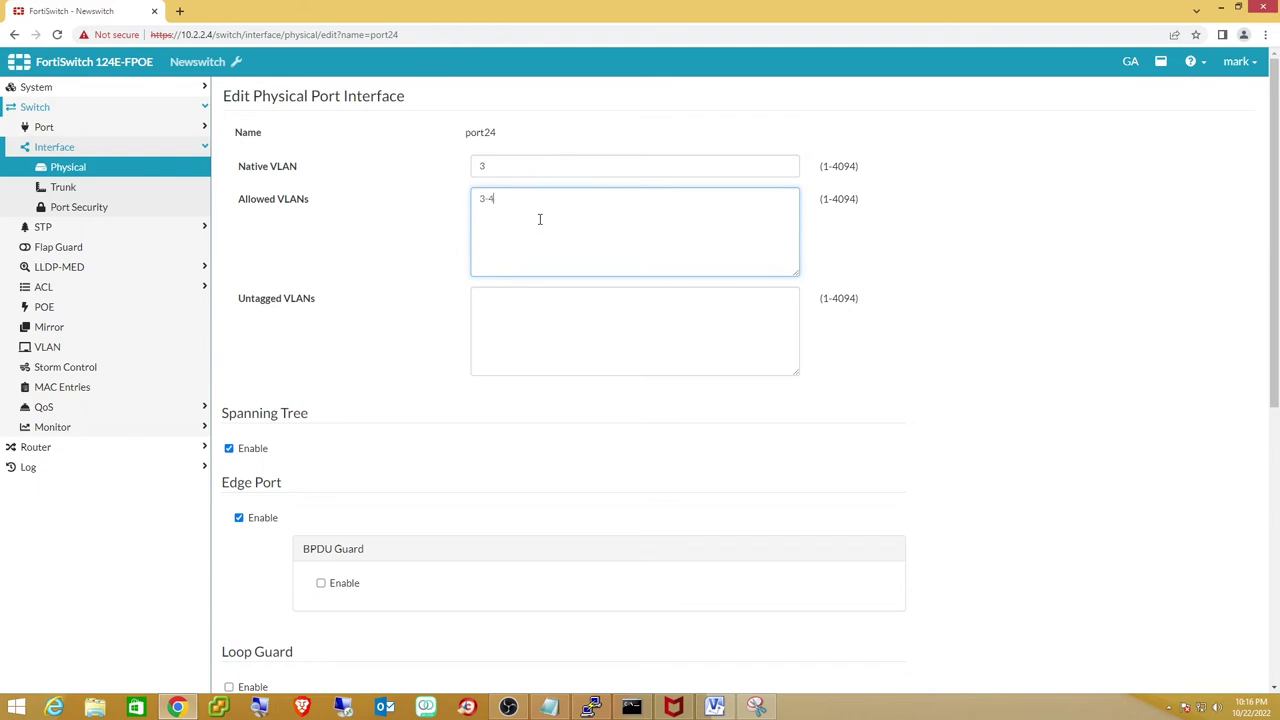
{"action": "left_click", "coordinate": [541, 300]}
{"action": "type", "text": "3"}
{"action": "scroll", "coordinate": [712, 297], "scroll_direction": "down", "scroll_amount": 5}
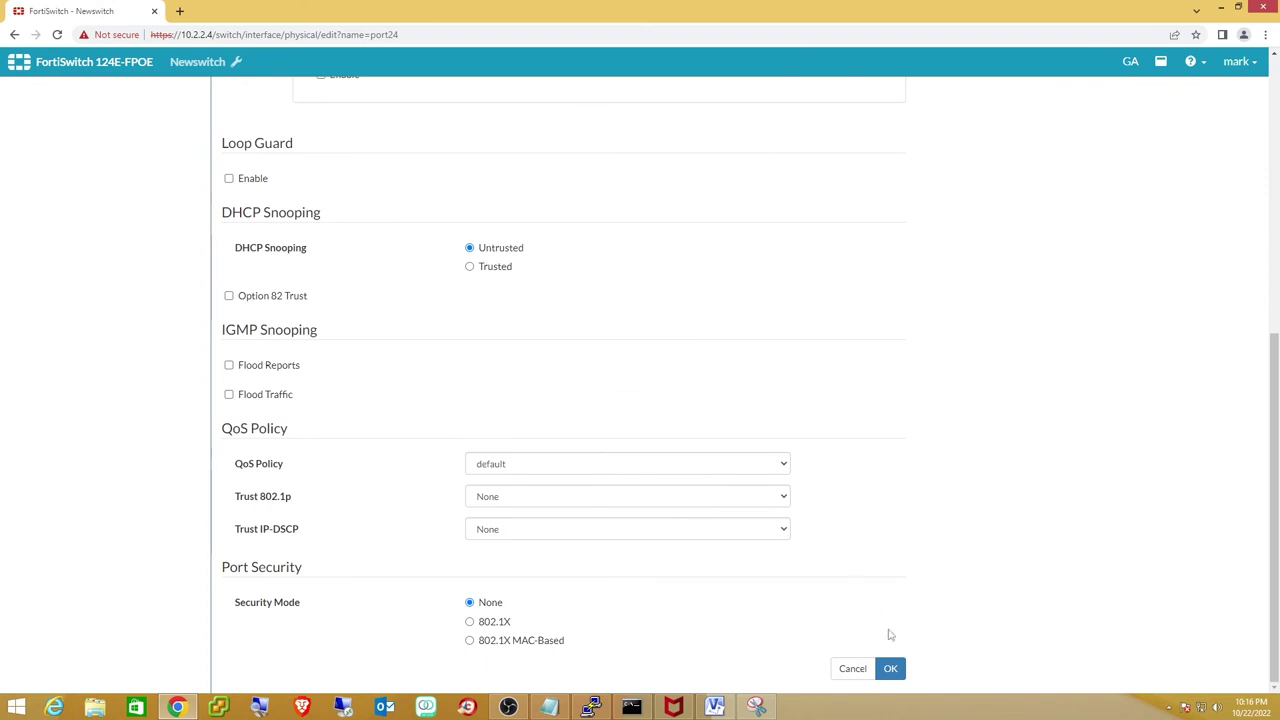
{"action": "left_click", "coordinate": [889, 668]}
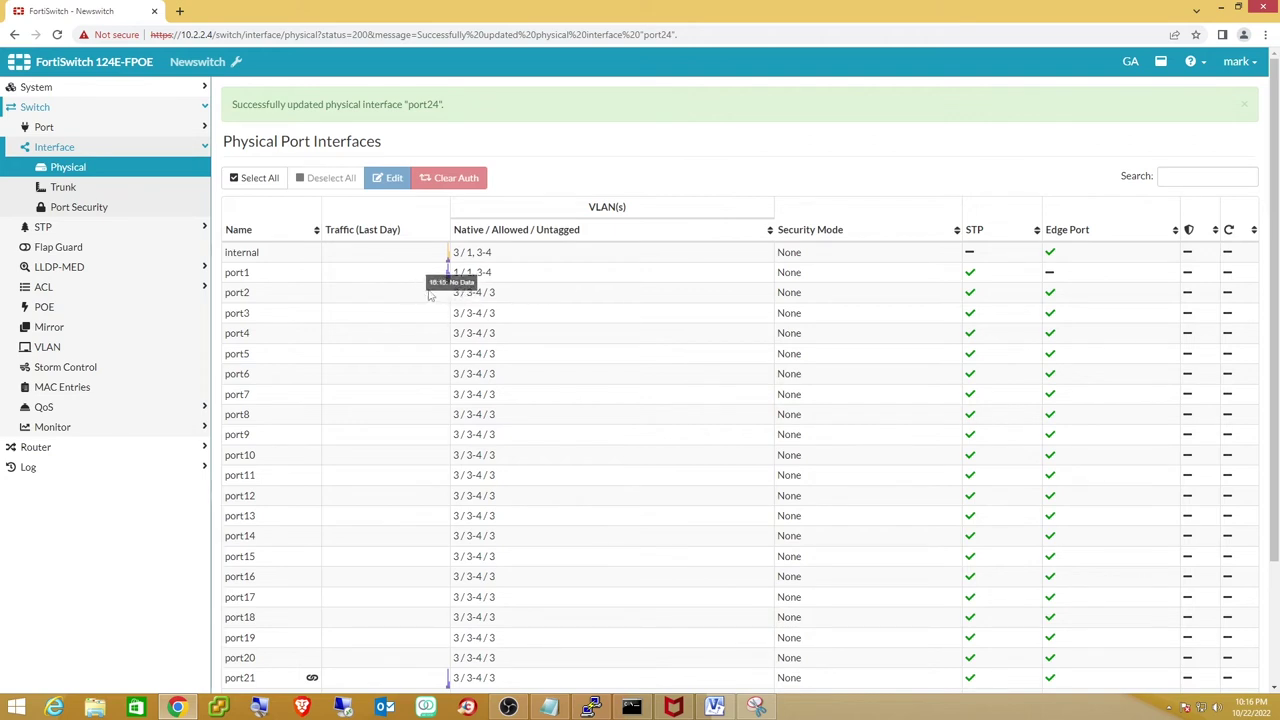
Verify port24 reads 3 / 3-4 / 3 in the port table and select the port1 row.
{"action": "scroll", "coordinate": [462, 617], "scroll_direction": "down", "scroll_amount": 1}
{"action": "scroll", "coordinate": [462, 617], "scroll_direction": "down", "scroll_amount": 2}
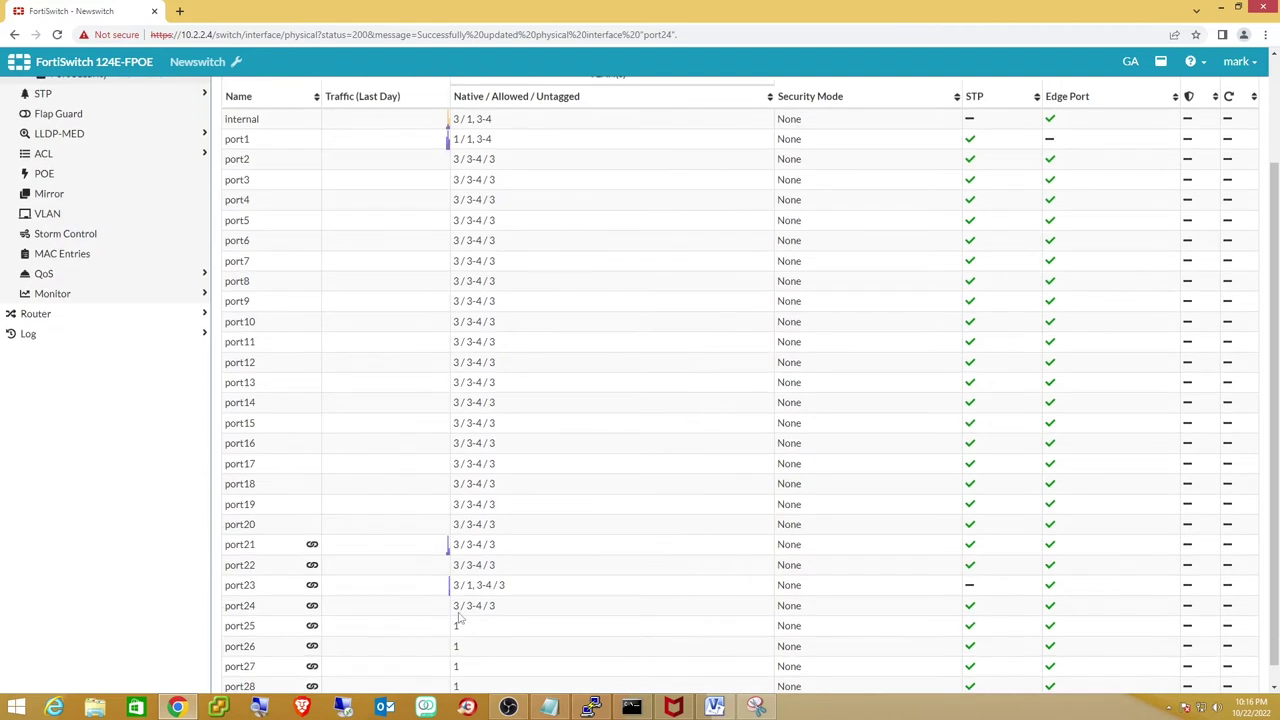
{"action": "scroll", "coordinate": [467, 489], "scroll_direction": "up", "scroll_amount": 1}
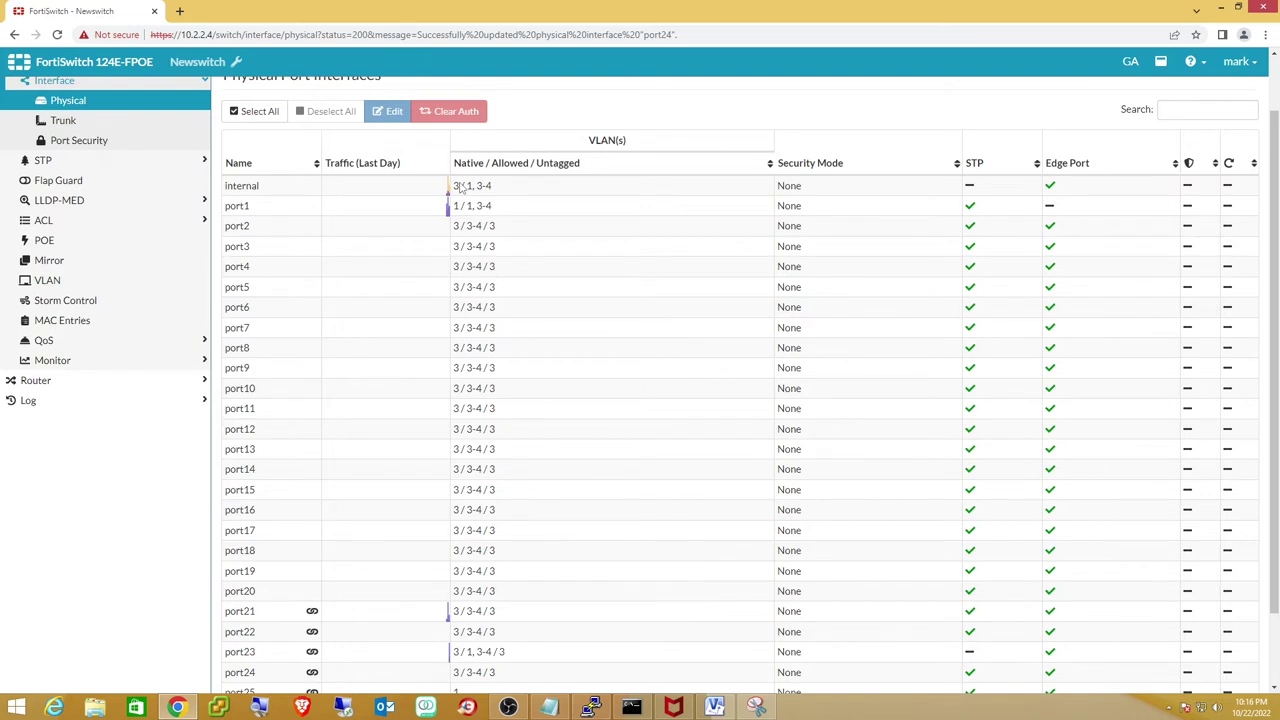
{"action": "scroll", "coordinate": [608, 266], "scroll_direction": "down", "scroll_amount": 2}
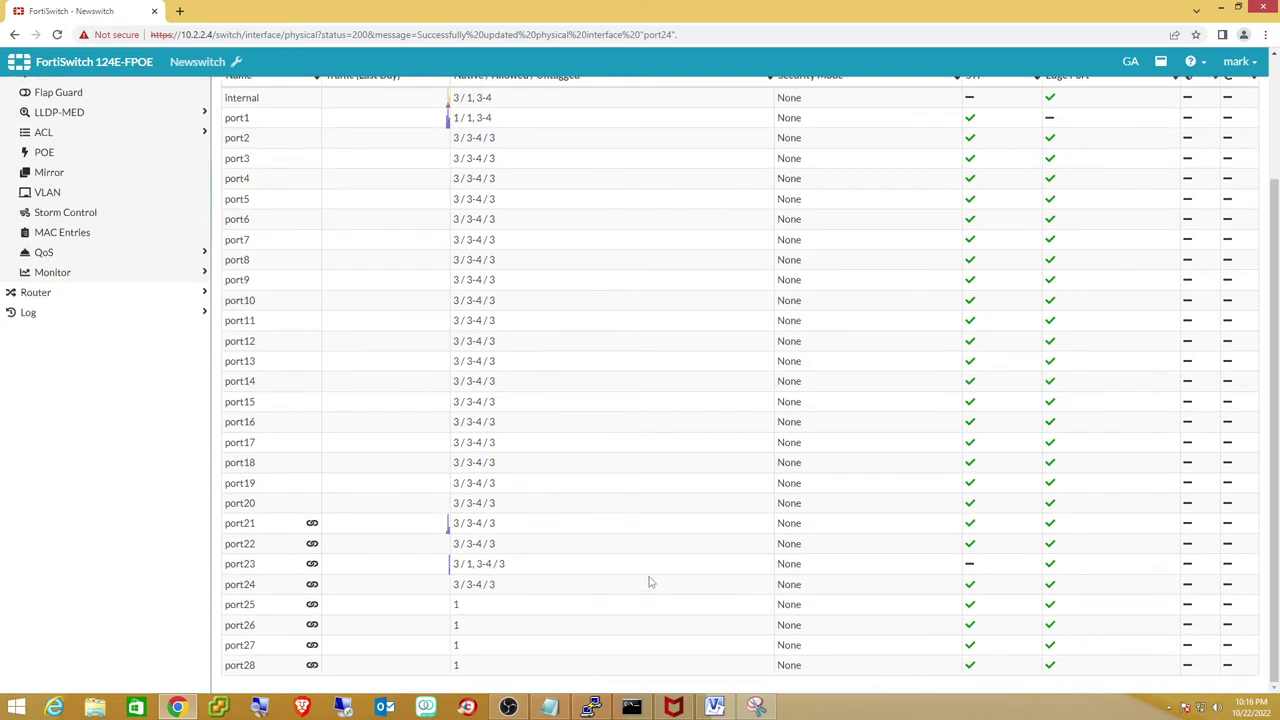
{"action": "scroll", "coordinate": [658, 588], "scroll_direction": "up", "scroll_amount": 3}
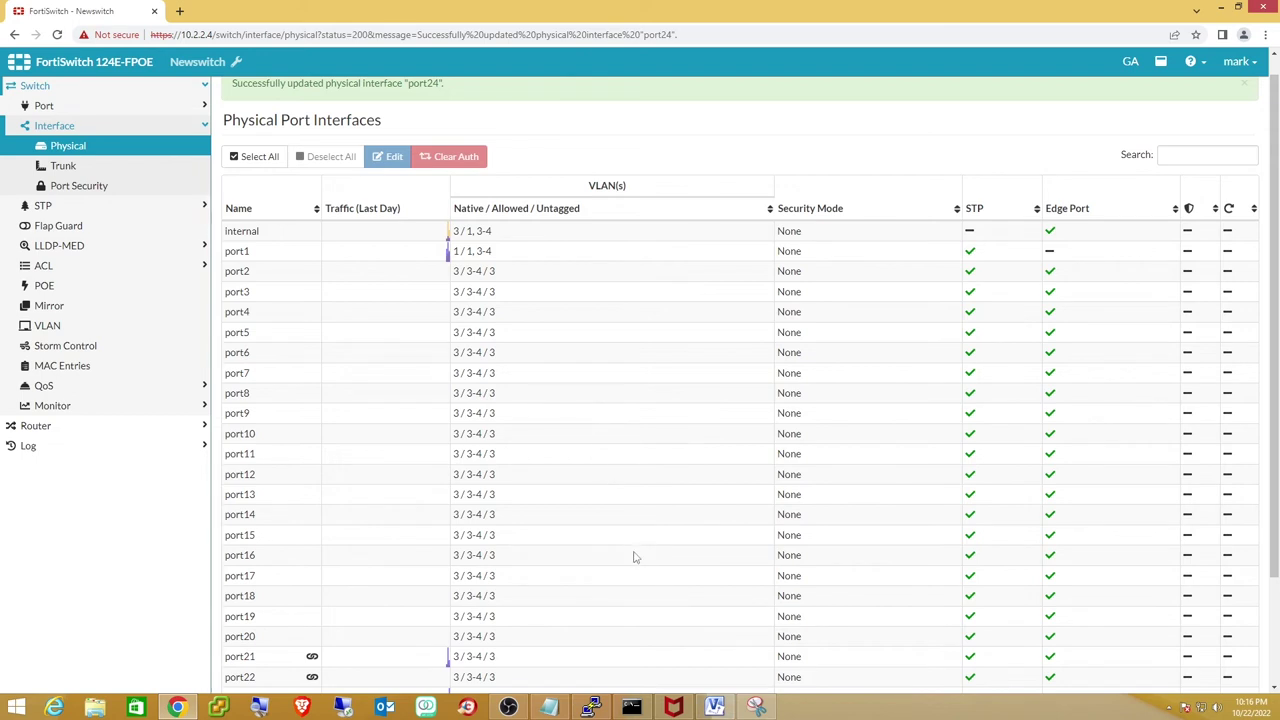
{"action": "left_click", "coordinate": [497, 257]}
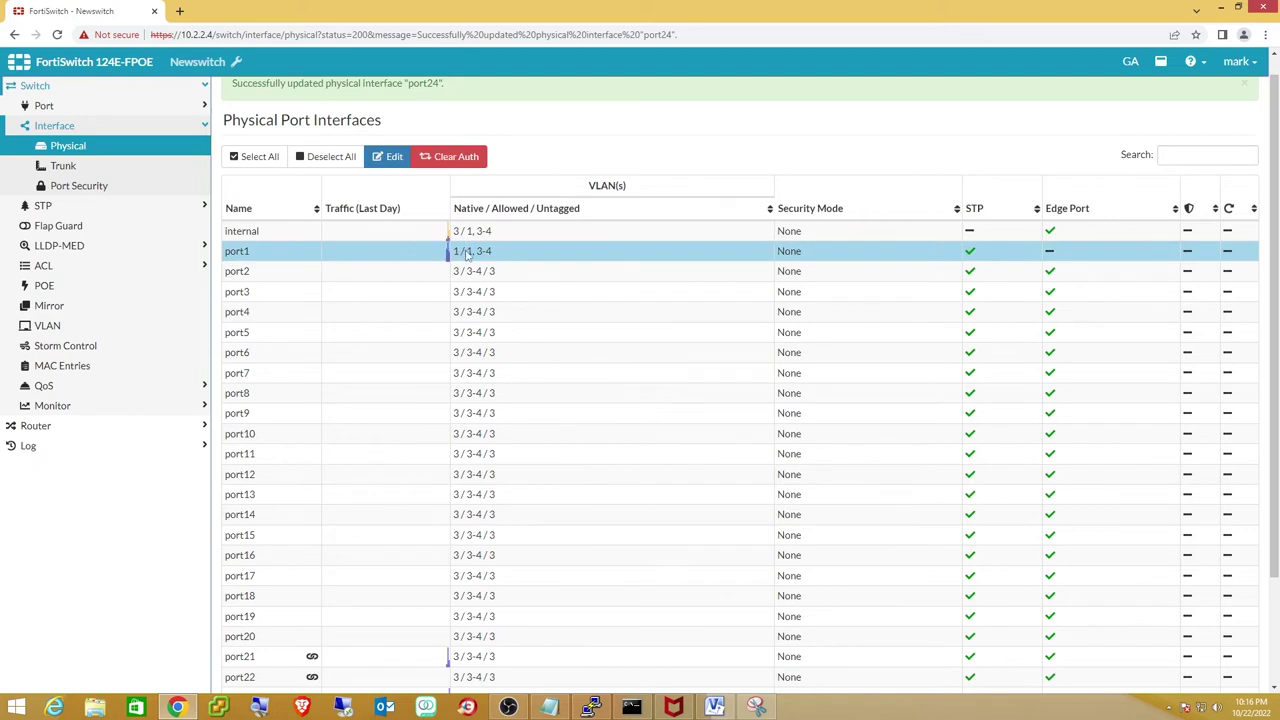
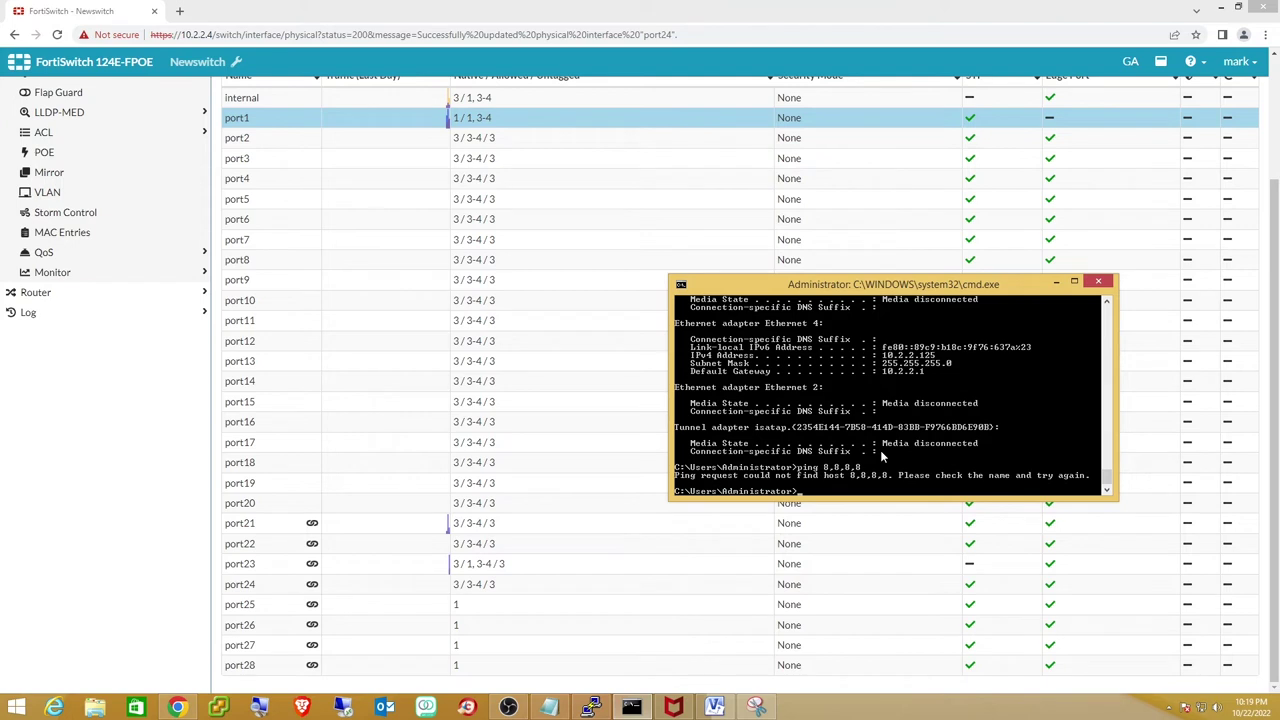
Ping 8.8.8.8 in Command Prompt, then stop the ping with Ctrl+C.
{"action": "key", "text": "Up"}
{"action": "key", "text": "BackSpace"}
{"action": "key", "text": "BackSpace"}
{"action": "key", "text": "BackSpace"}
{"action": "key", "text": "BackSpace"}
{"action": "key", "text": "BackSpace"}
{"action": "type", "text": ".8.8.8"}
{"action": "key", "text": "Return"}
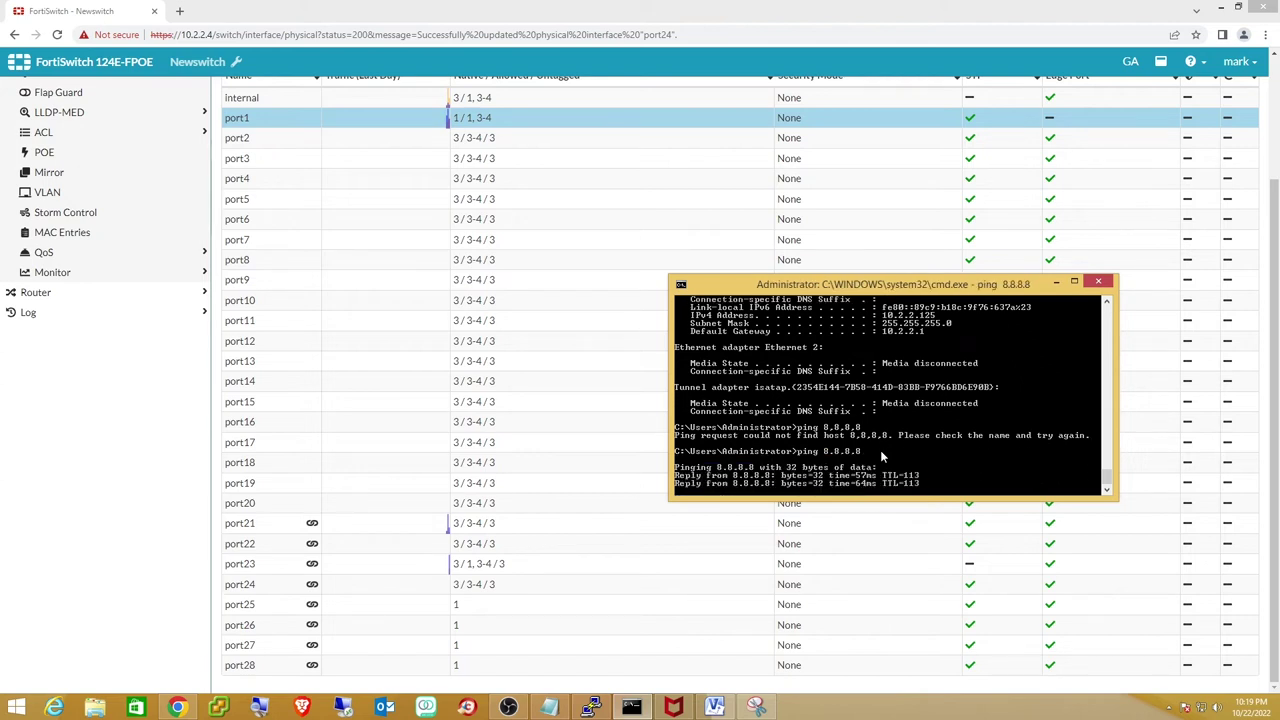
{"action": "key", "text": "ctrl+c"}
Ping the gateway 10.2.2.1 and the switch at 10.2.2.4; both reply.
{"action": "type", "text": "pi"}
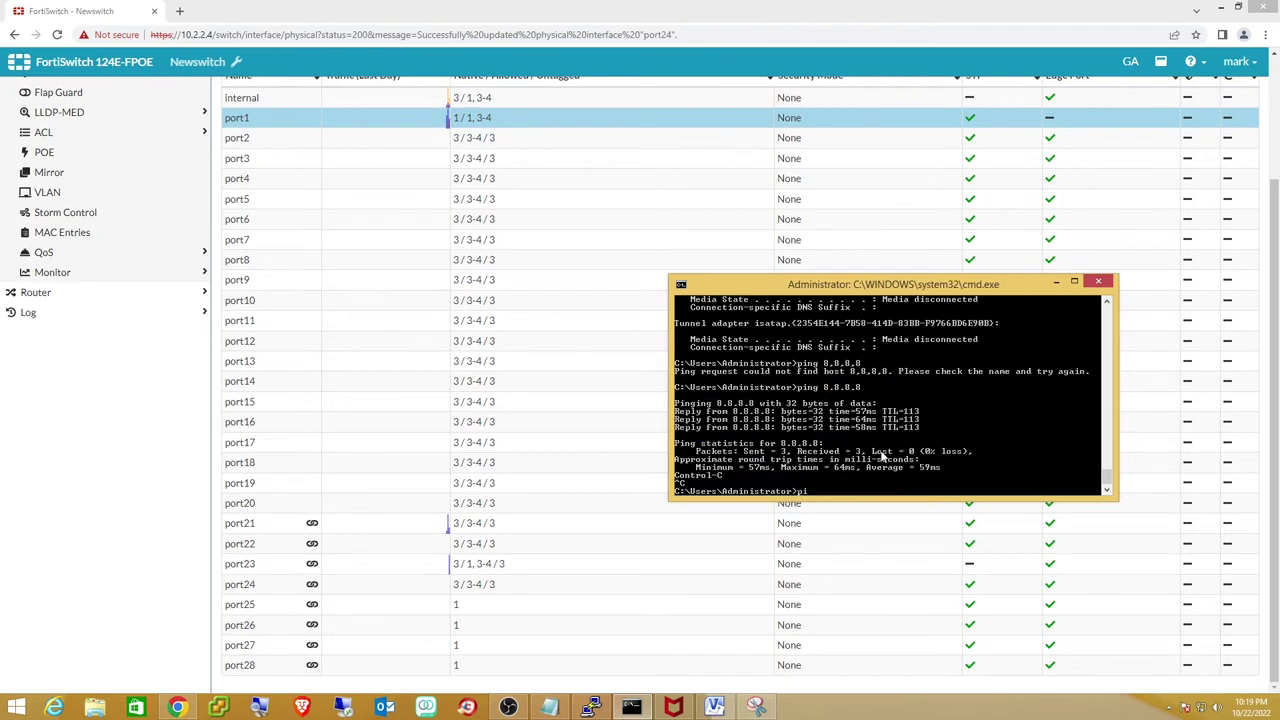
{"action": "type", "text": "ng 10.2.2.1"}
{"action": "key", "text": "Return"}
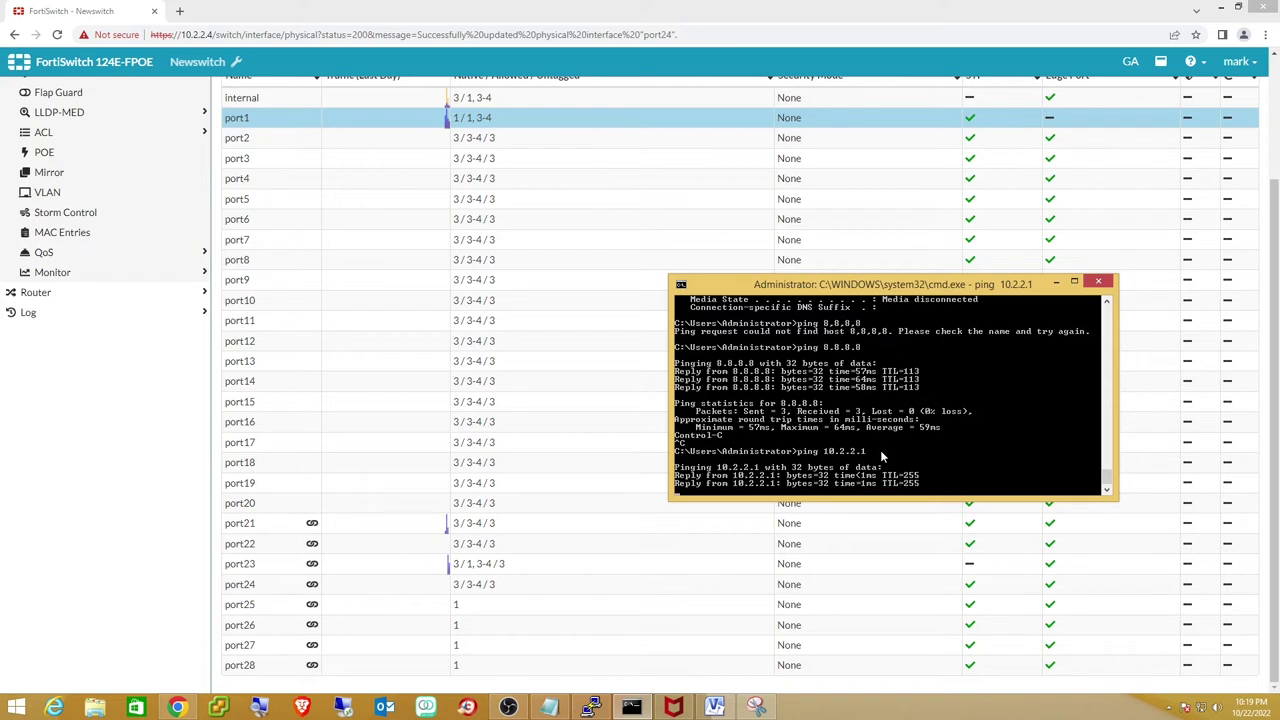
{"action": "key", "text": "Up"}
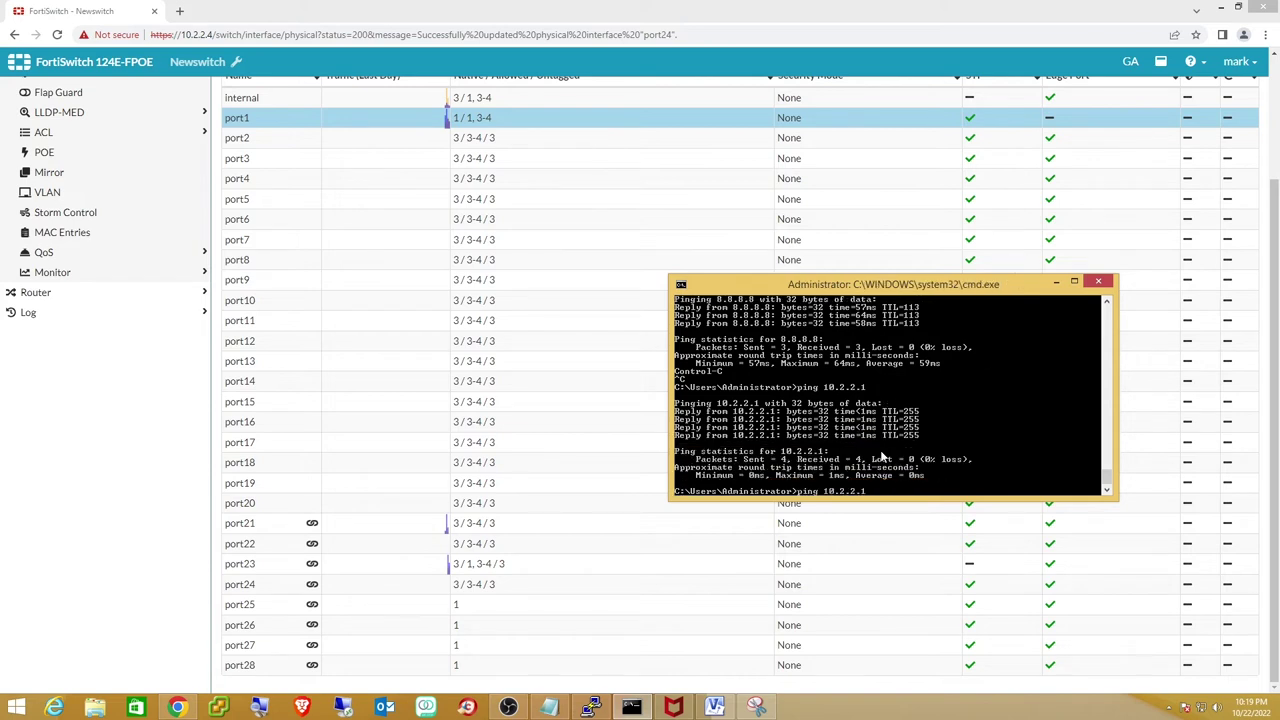
{"action": "type", "text": "4"}
{"action": "key", "text": "Return"}
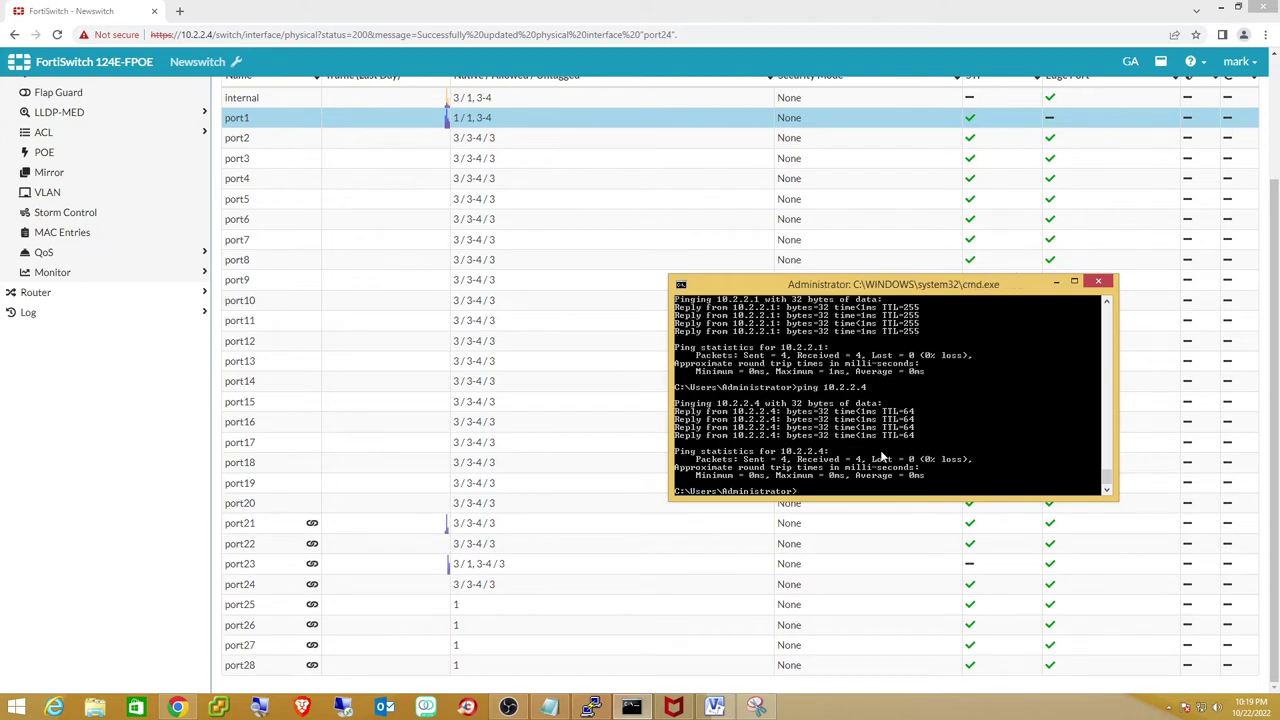
{"action": "right_click", "coordinate": [585, 705]}
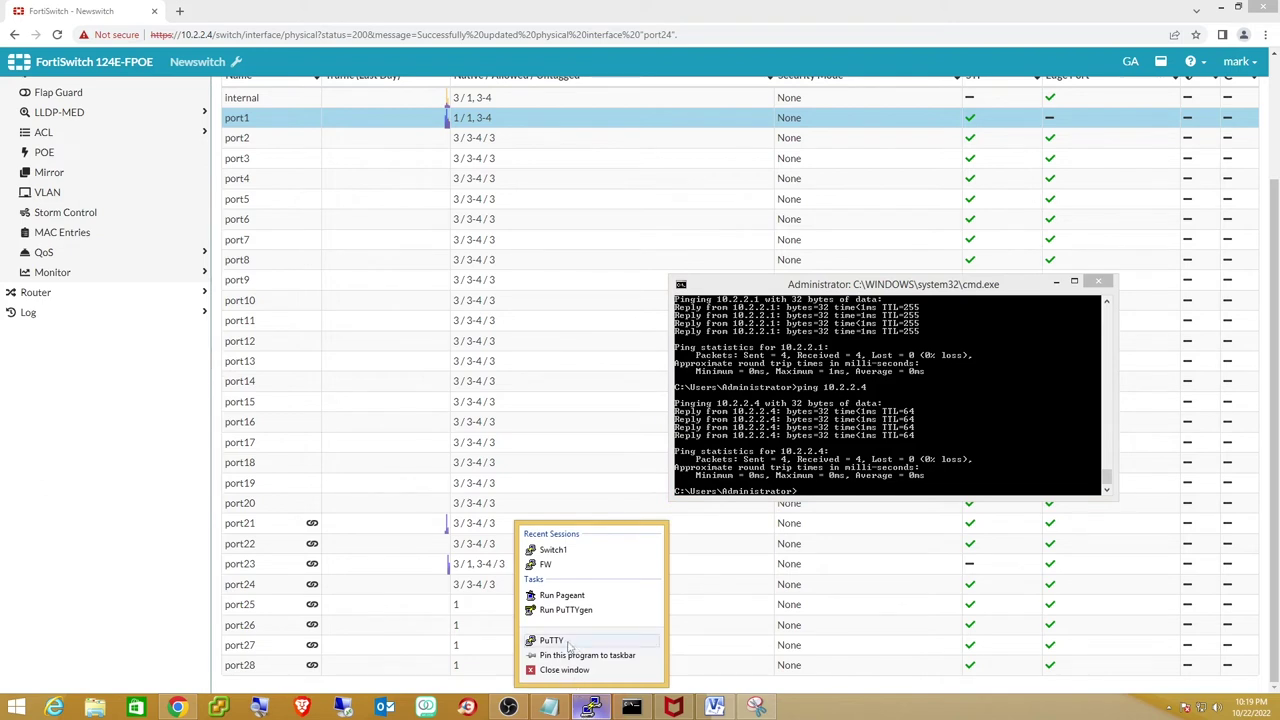
Open a new PuTTY SSH session to the router at 10.1.1.1.
{"action": "left_click", "coordinate": [568, 641]}
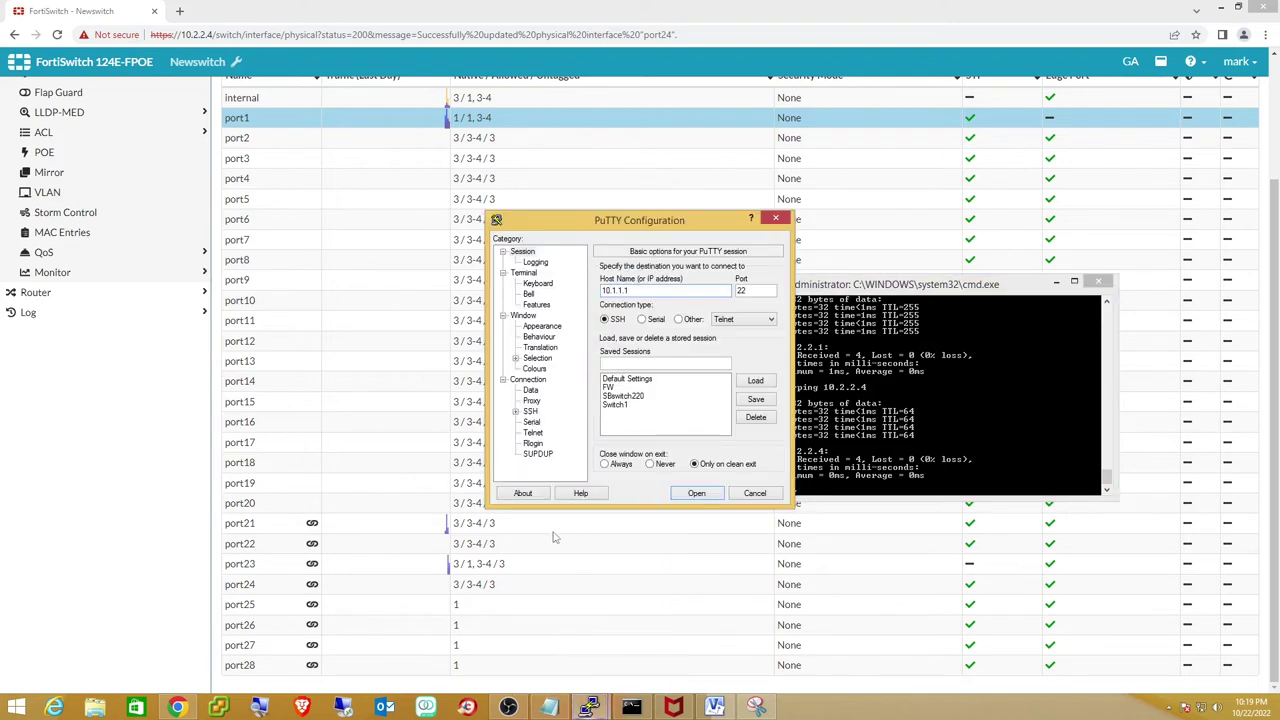
{"action": "left_click", "coordinate": [680, 495]}
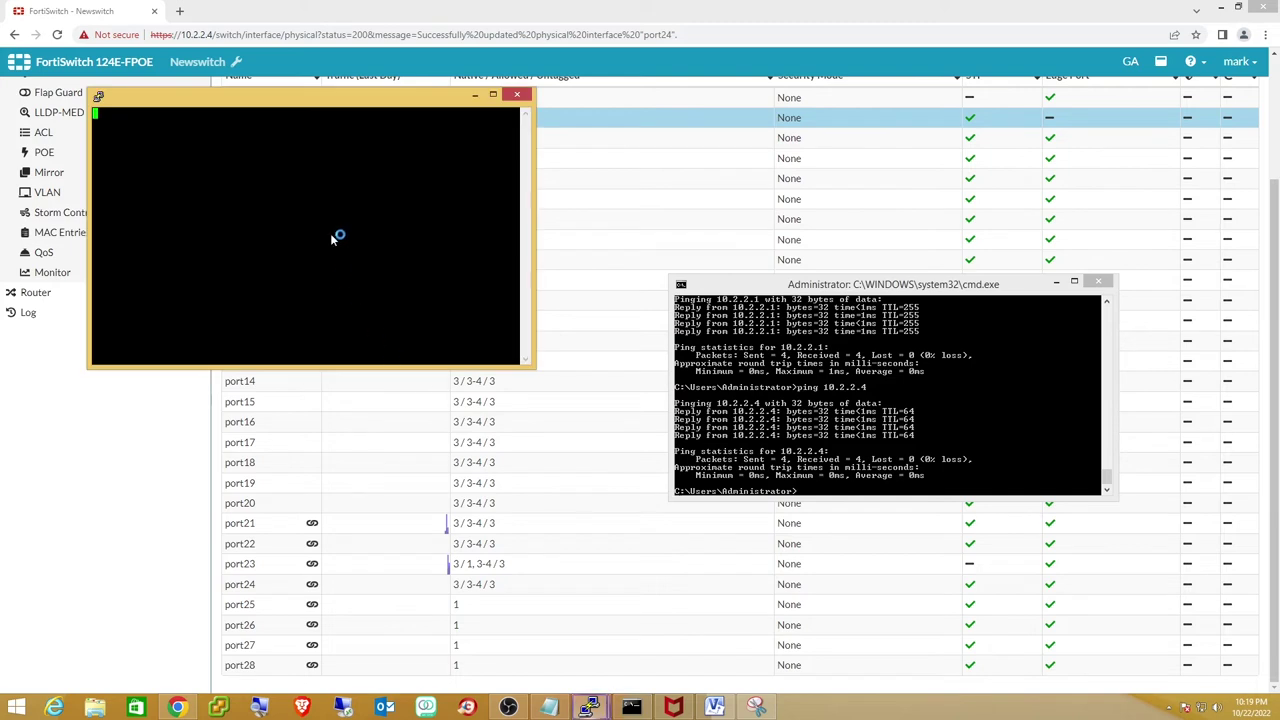
{"action": "left_click_drag", "start_coordinate": [305, 103], "coordinate": [447, 170]}
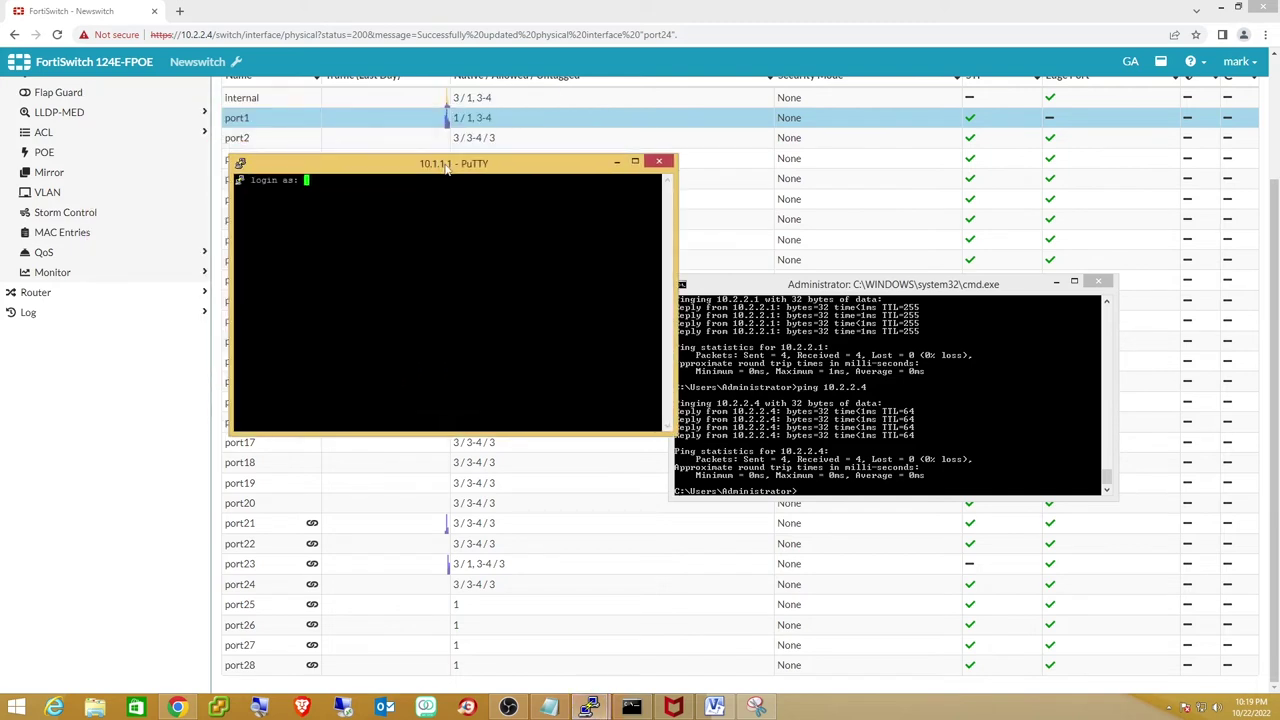
Log in to the router and start telnet 10.2.2.4.
{"action": "type", "text": "mark"}
{"action": "key", "text": "Return"}
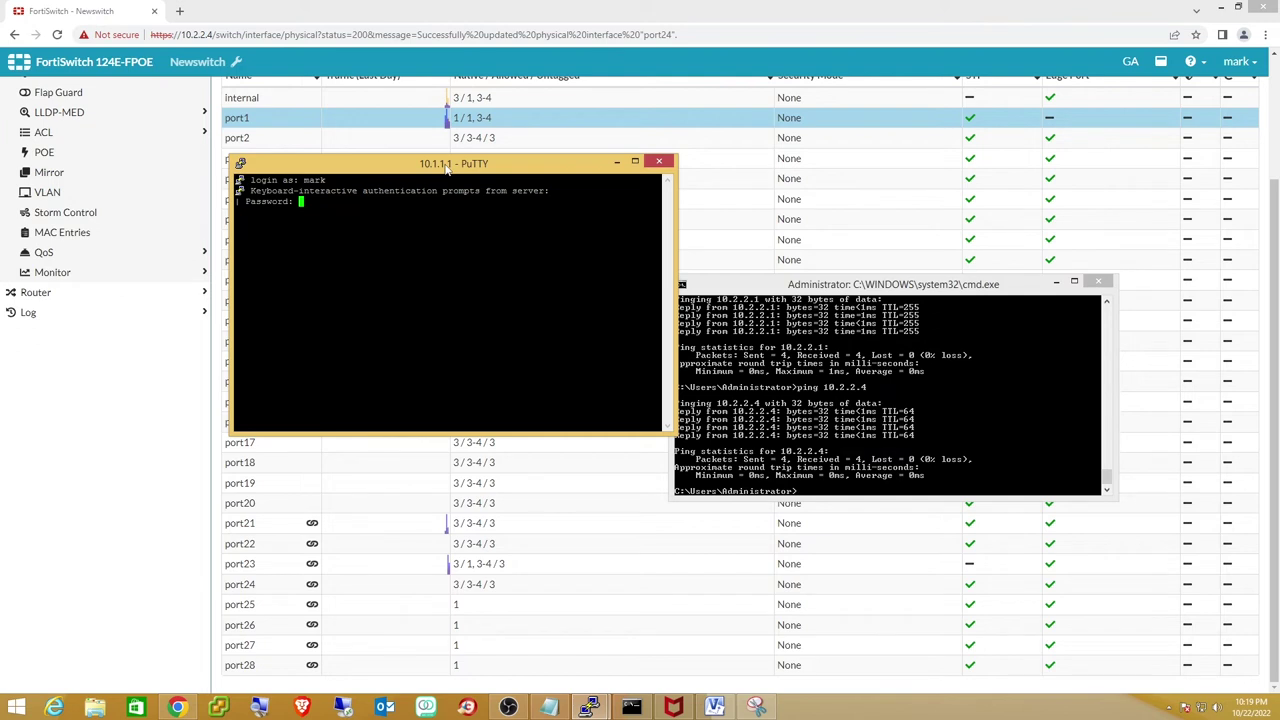
{"action": "key", "text": "Return"}
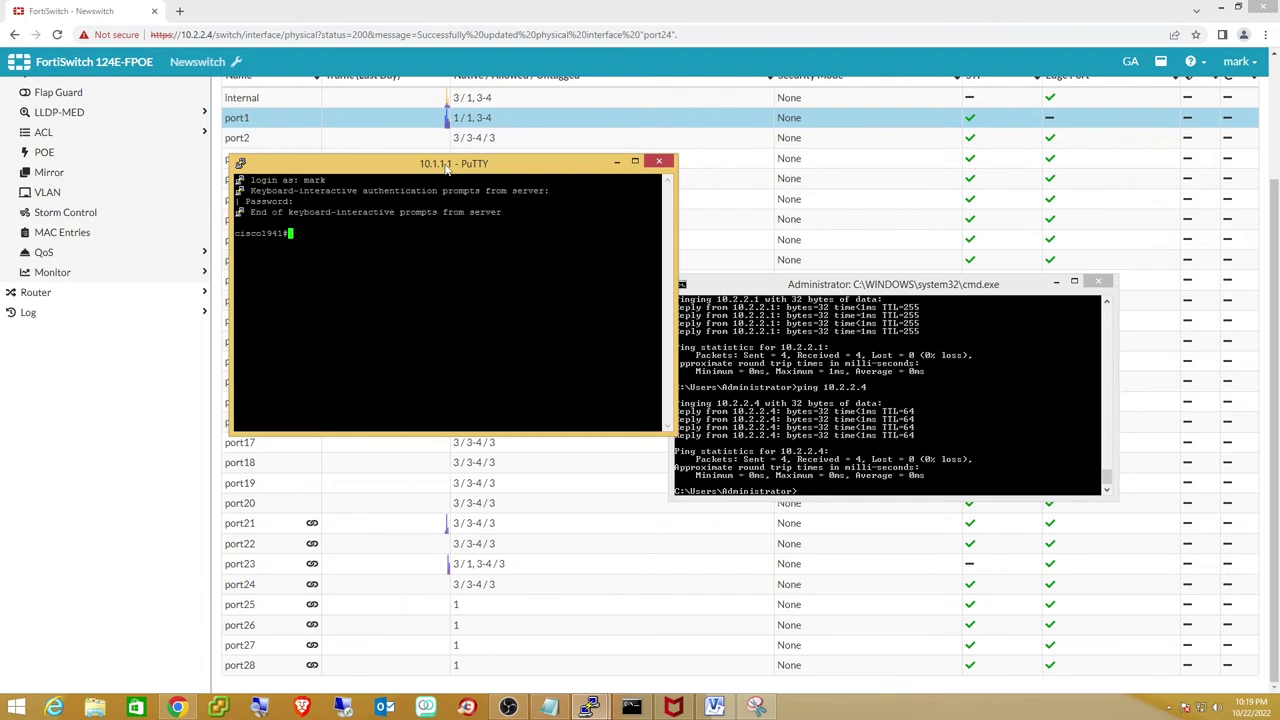
{"action": "type", "text": "telnet 10.2.2.4"}
{"action": "key", "text": "Return"}
Duplicate the router PuTTY session and log in to it.
{"action": "left_click", "coordinate": [240, 165]}
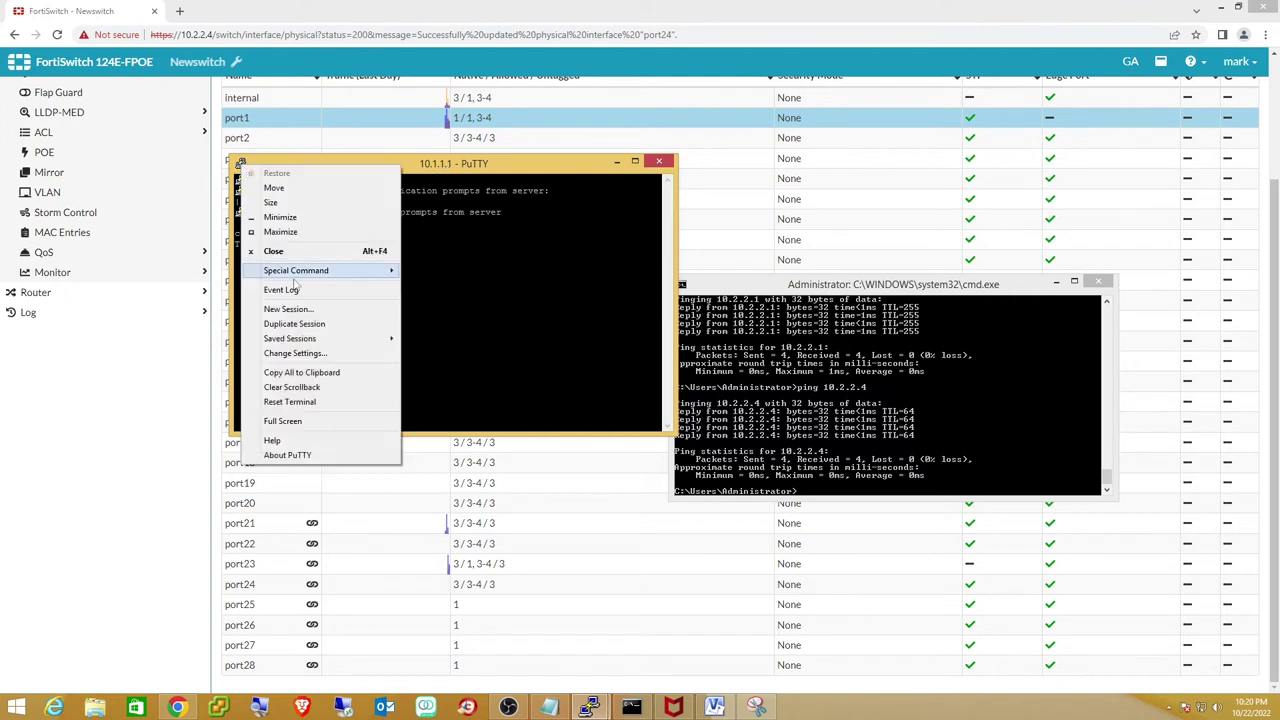
{"action": "left_click", "coordinate": [352, 322]}
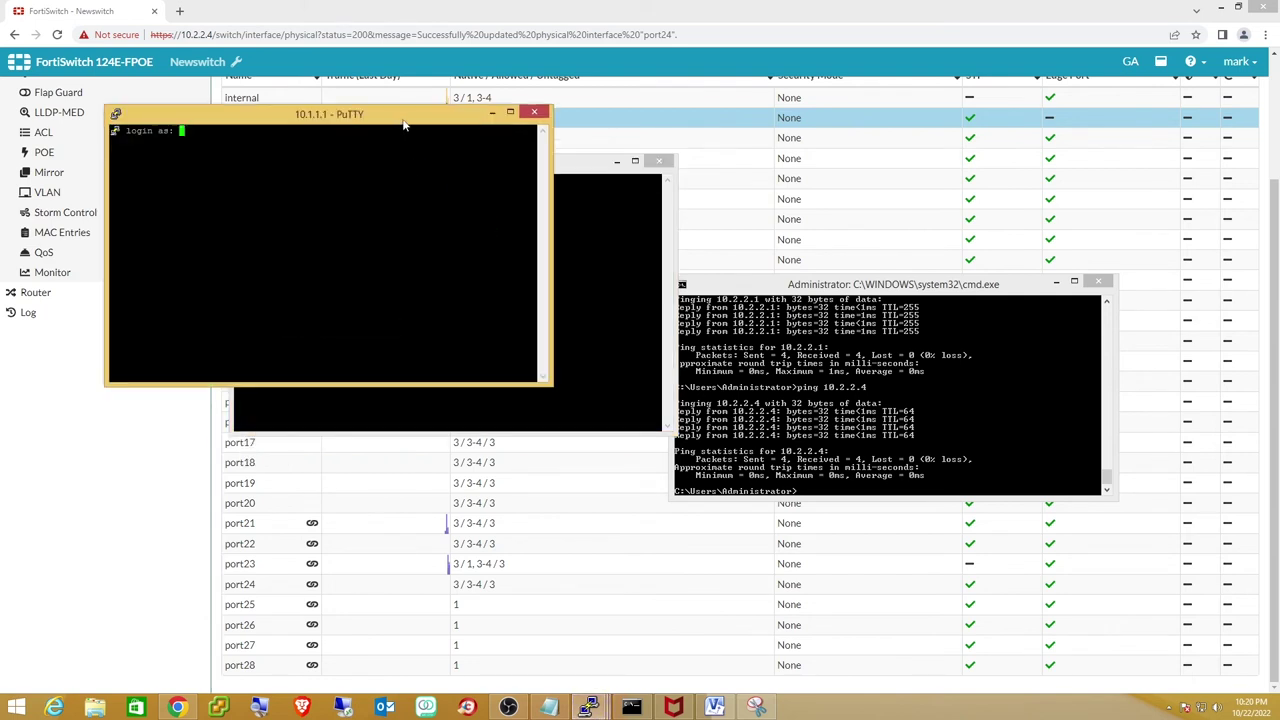
{"action": "left_click_drag", "start_coordinate": [396, 120], "coordinate": [706, 236]}
{"action": "type", "text": "mark"}
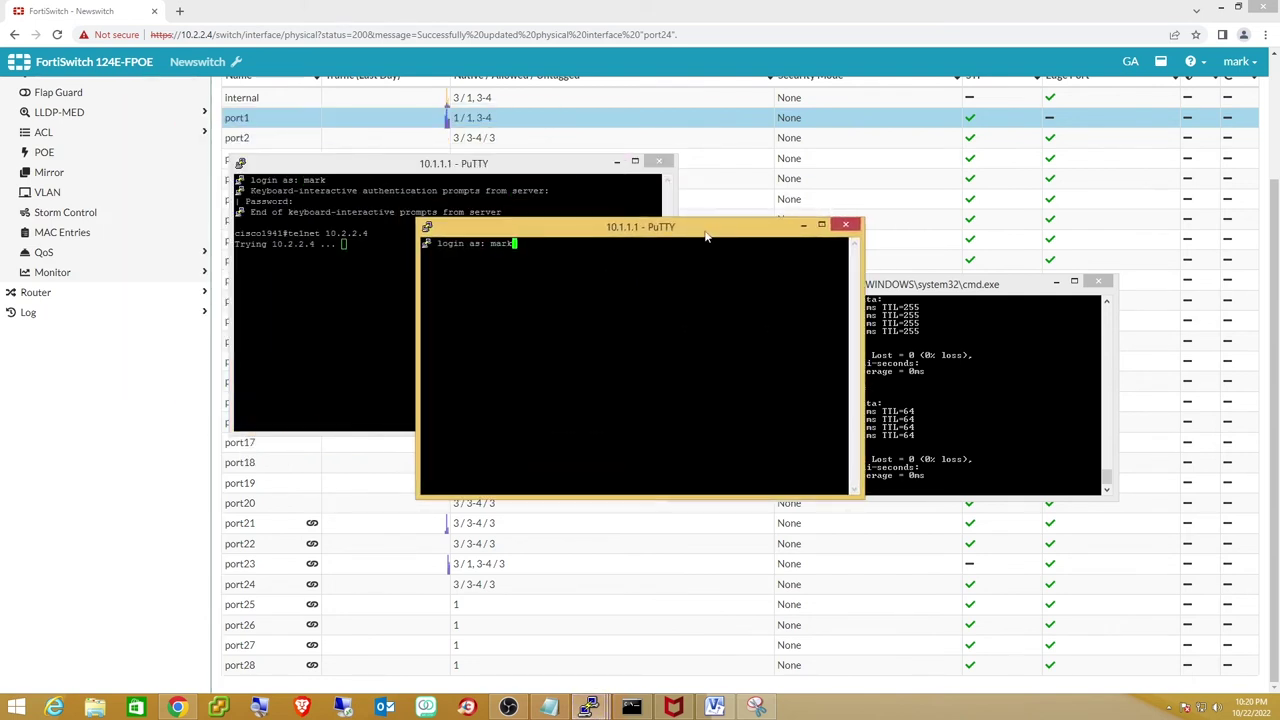
{"action": "key", "text": "Return"}
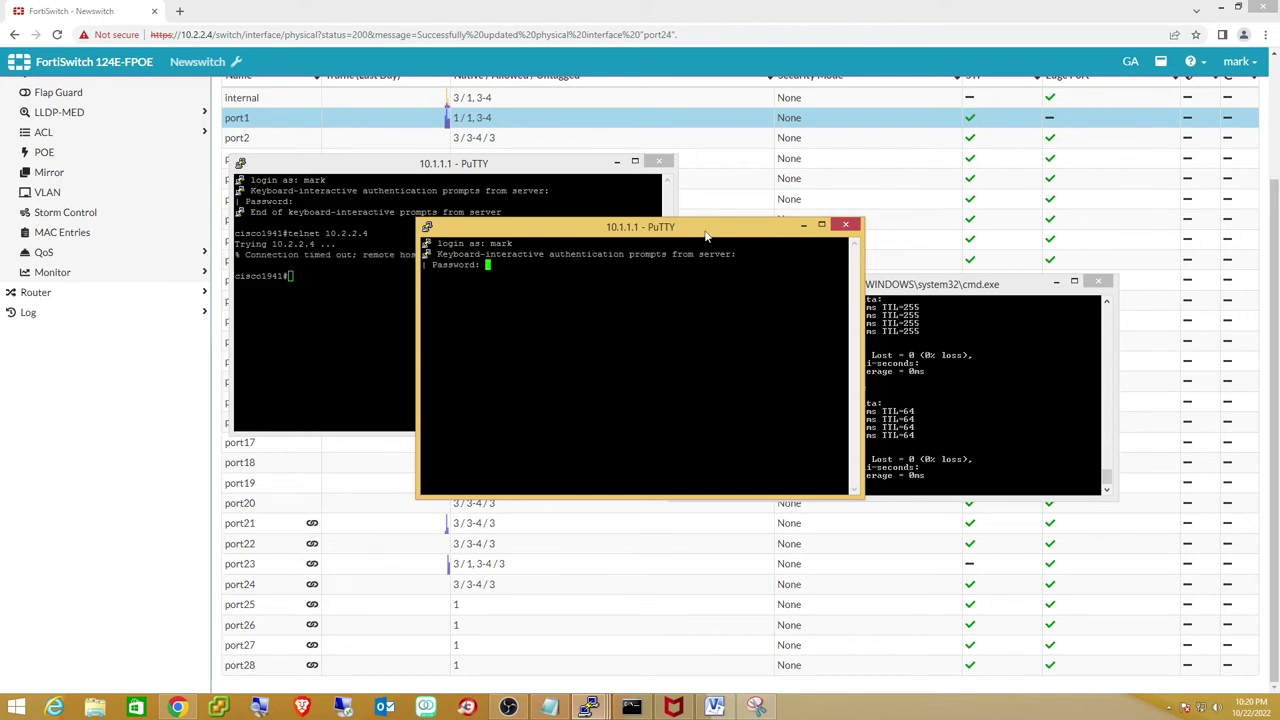
{"action": "key", "text": "Return"}
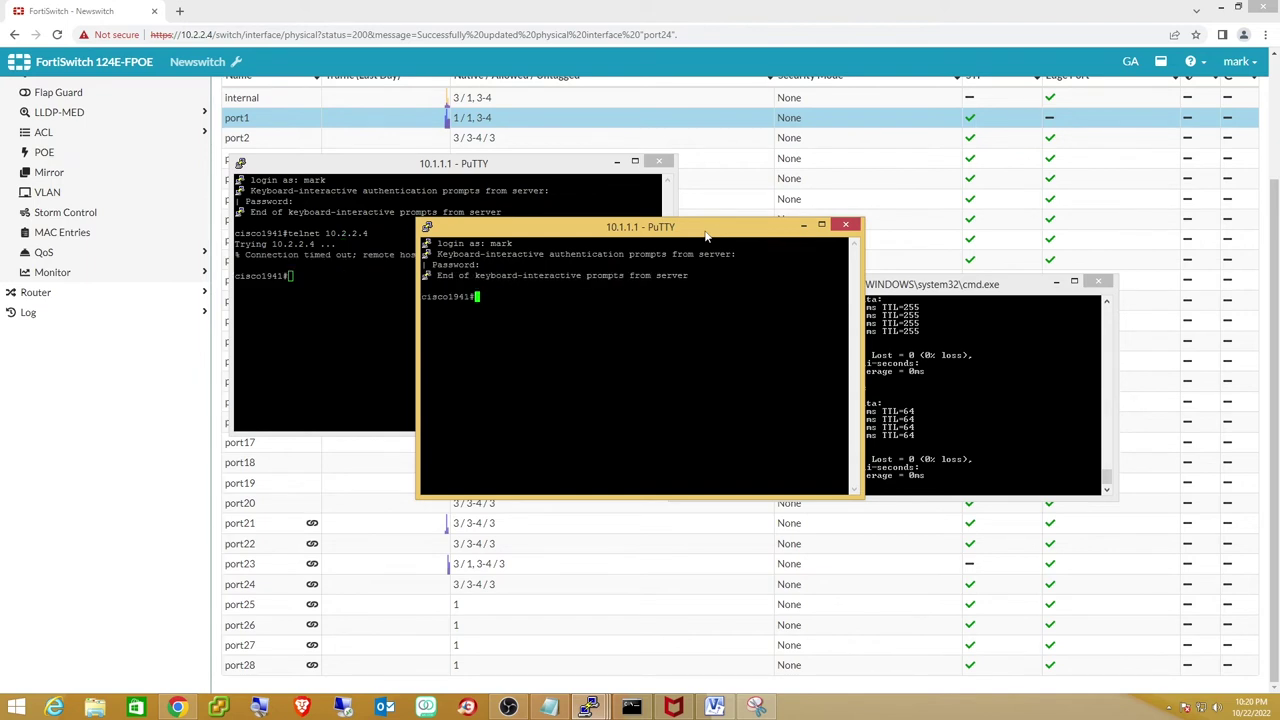
Ping 10.2.2.4 from the router; it fails with 0/5 success.
{"action": "type", "text": "ping "}
{"action": "type", "text": "10.2."}
{"action": "type", "text": "2."}
{"action": "type", "text": "4"}
{"action": "key", "text": "Return"}
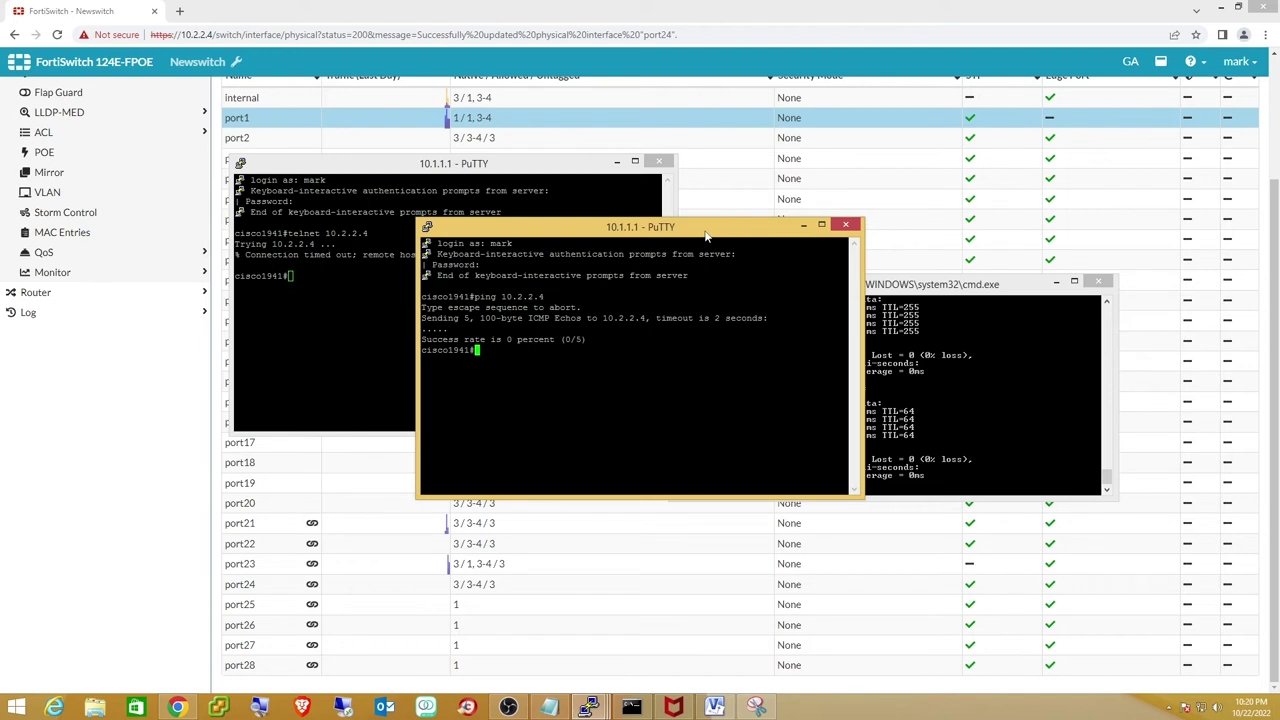
{"action": "right_click", "coordinate": [588, 708]}
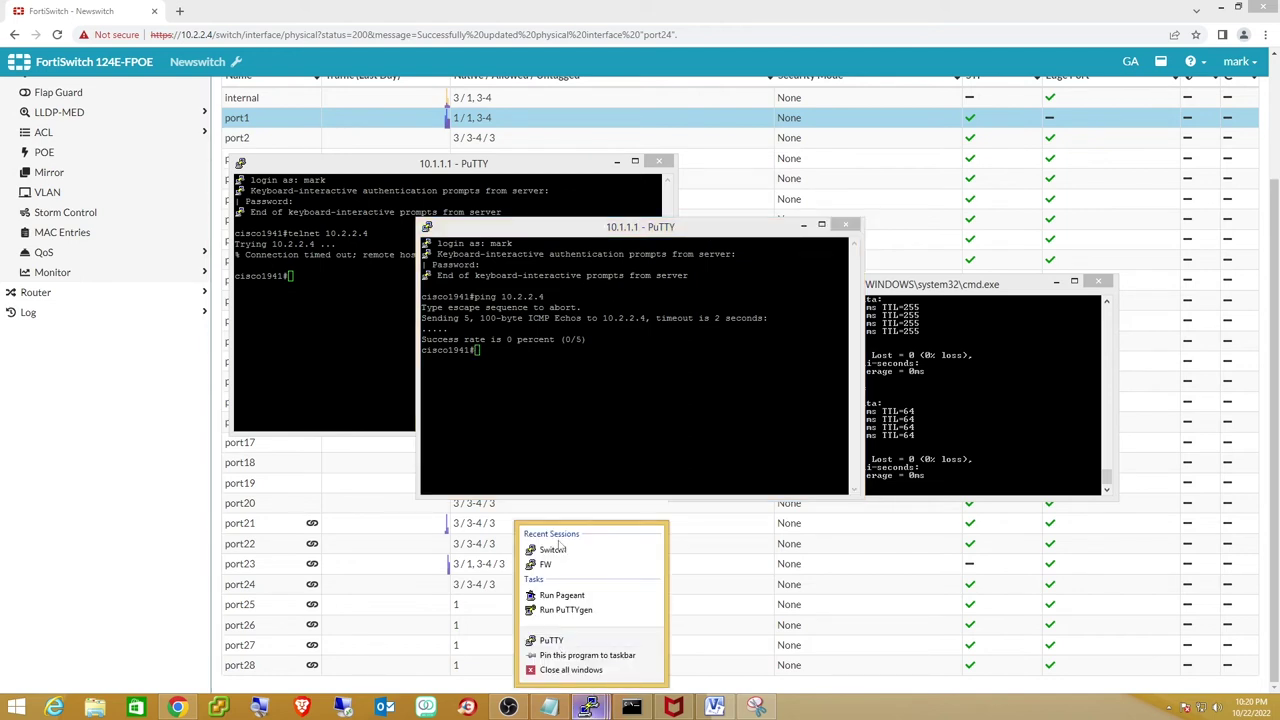
Open the saved Switch1 session, log in to Mainswitch, and run sh run.
{"action": "left_click", "coordinate": [553, 549]}
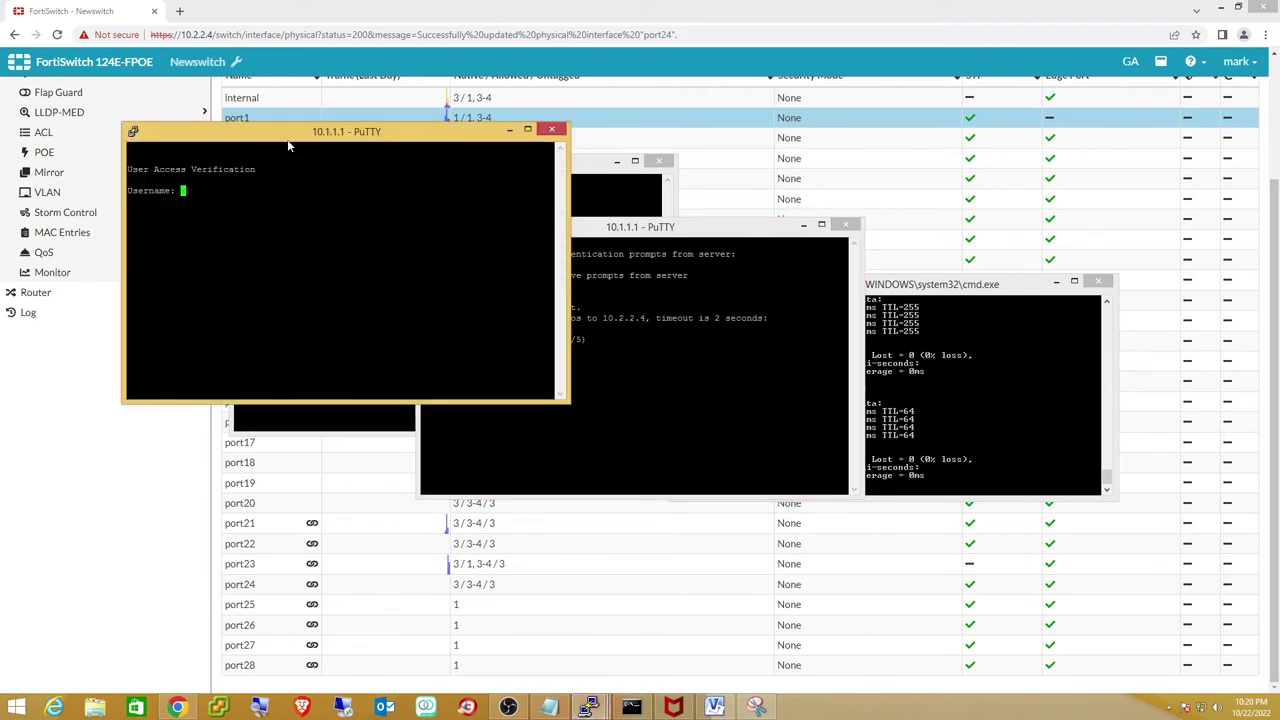
{"action": "left_click_drag", "start_coordinate": [289, 136], "coordinate": [498, 222]}
{"action": "type", "text": "mark"}
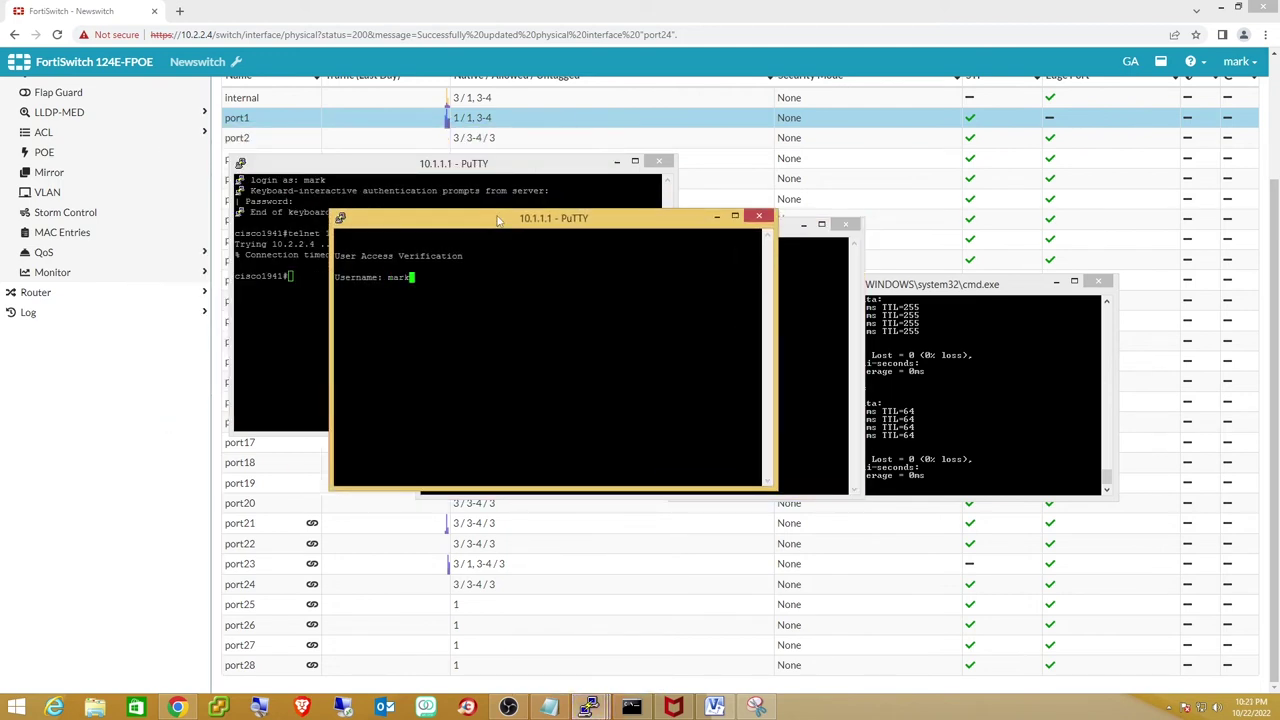
{"action": "key", "text": "Return"}
{"action": "key", "text": "Return"}
{"action": "type", "text": "sh run"}
{"action": "key", "text": "Return"}
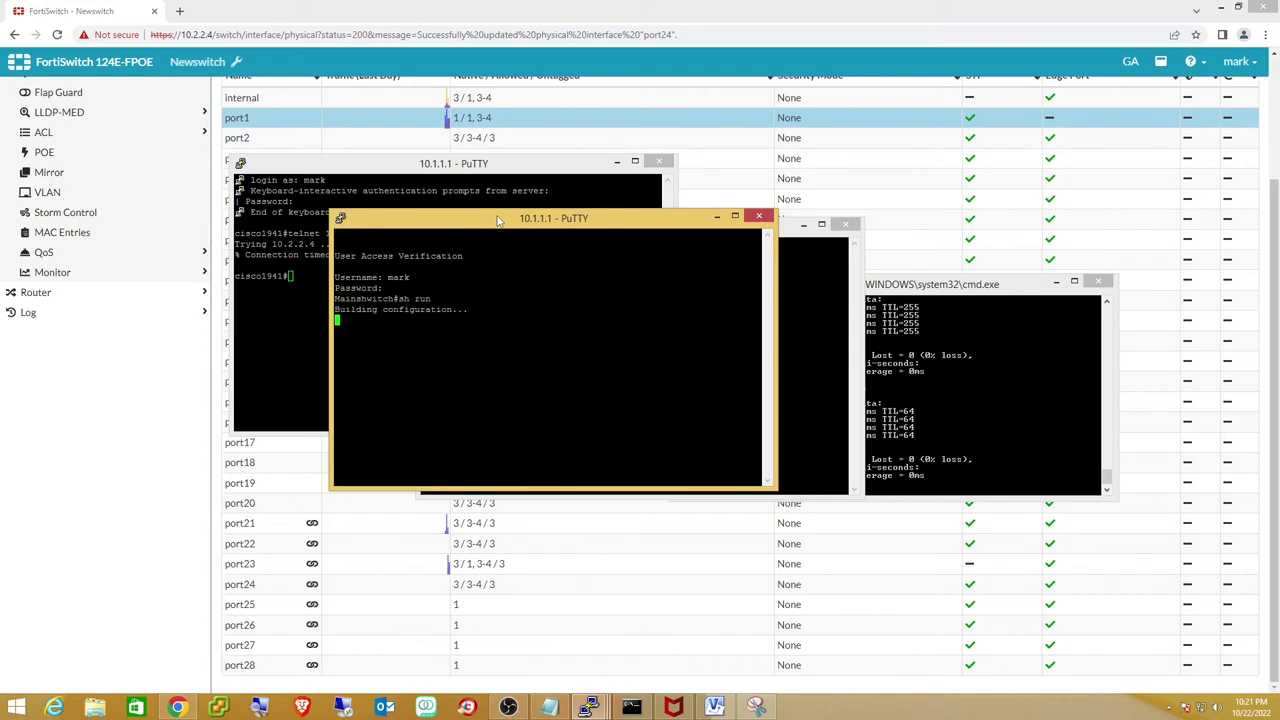
Page through the VLAN and interface sections of the running config, then quit the listing.
{"action": "key", "text": "space"}
{"action": "key", "text": "space"}
{"action": "key", "text": "space"}
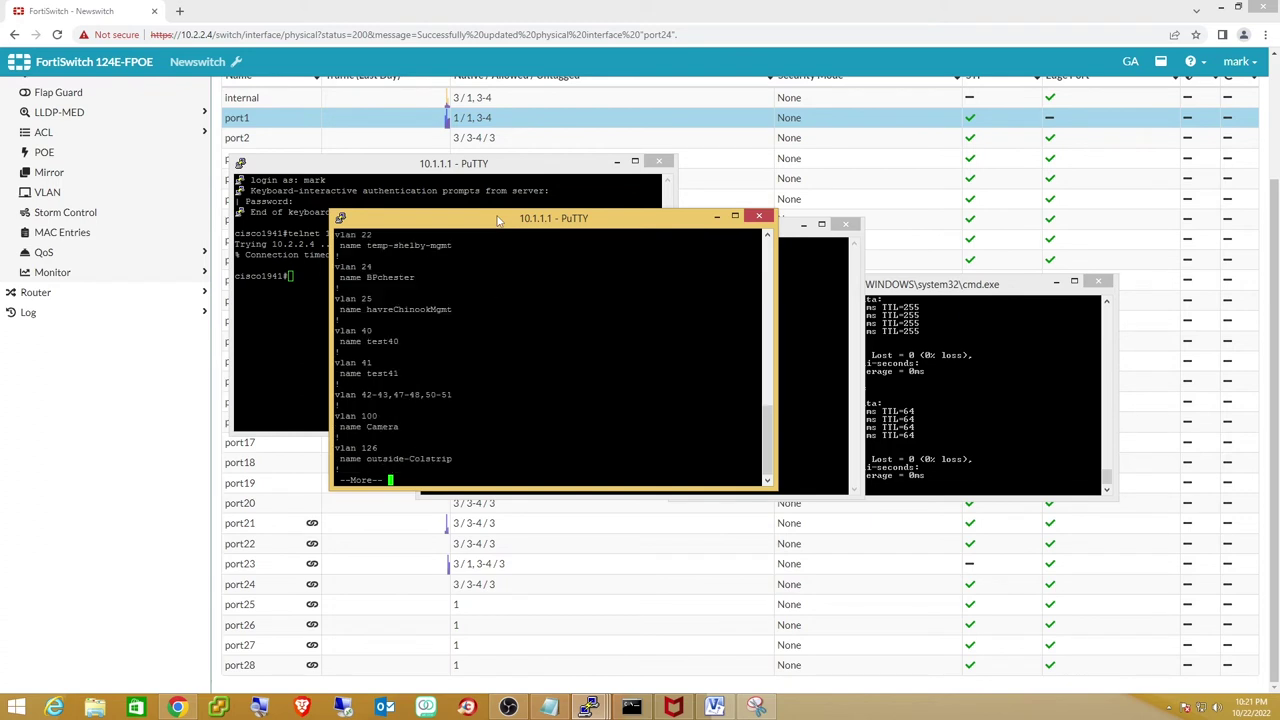
{"action": "key", "text": "Return"}
{"action": "key", "text": "Return"}
{"action": "key", "text": "Return"}
{"action": "key", "text": "Return"}
{"action": "key", "text": "Return"}
{"action": "key", "text": "Return"}
{"action": "key", "text": "Return"}
{"action": "key", "text": "Return"}
{"action": "key", "text": "Return"}
{"action": "key", "text": "Return"}
{"action": "key", "text": "Return"}
{"action": "key", "text": "Return"}
{"action": "key", "text": "Return"}
{"action": "key", "text": "Return"}
{"action": "key", "text": "Return"}
{"action": "key", "text": "Return"}
{"action": "key", "text": "Return"}
{"action": "key", "text": "Return"}
{"action": "key", "text": "Return"}
{"action": "key", "text": "Return"}
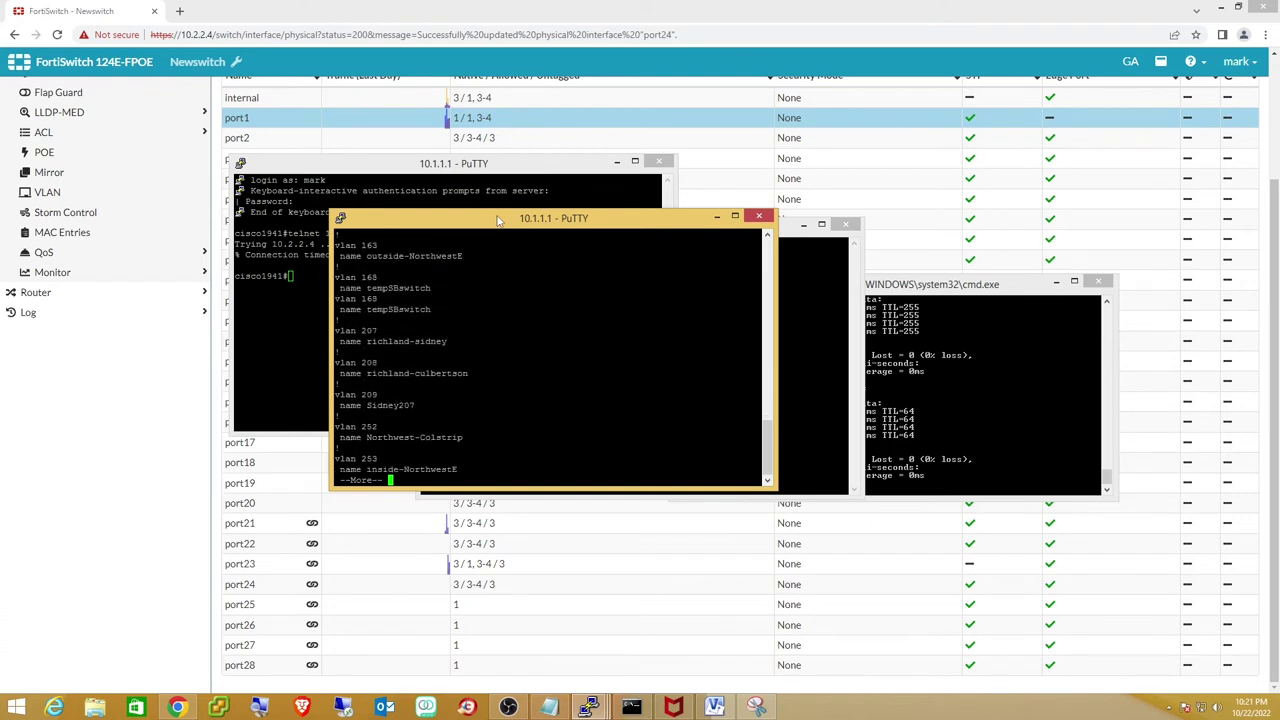
{"action": "key", "text": "Return"}
{"action": "key", "text": "Return"}
{"action": "key", "text": "Return"}
{"action": "key", "text": "Return"}
{"action": "key", "text": "Return"}
{"action": "key", "text": "Return"}
{"action": "key", "text": "Return"}
{"action": "key", "text": "Return"}
{"action": "key", "text": "Return"}
{"action": "key", "text": "Return"}
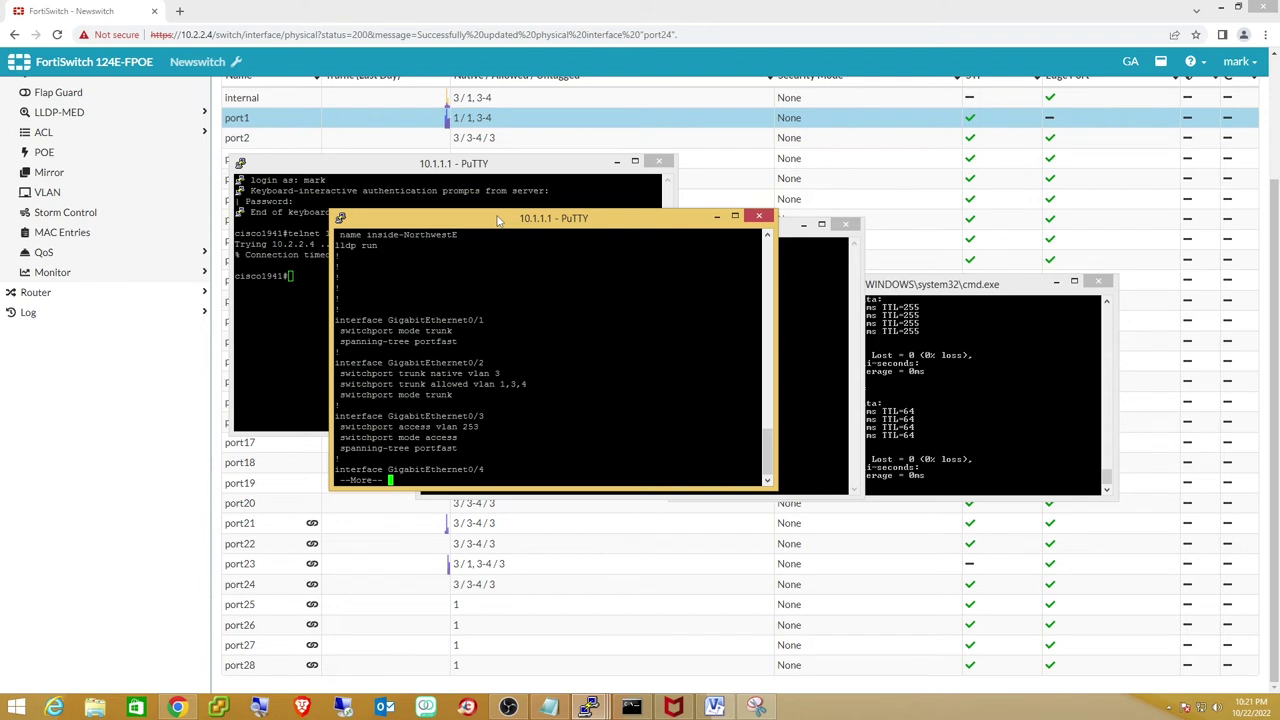
{"action": "key", "text": "q"}
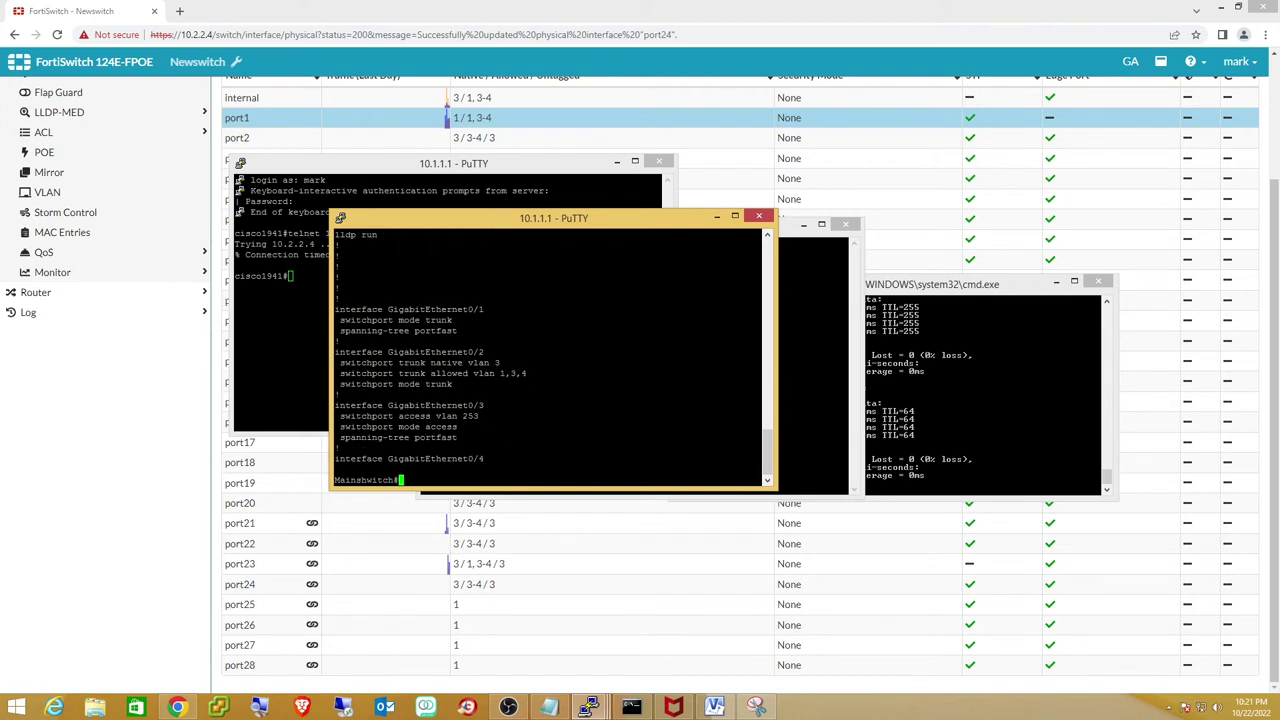
{"action": "left_click", "coordinate": [716, 708]}
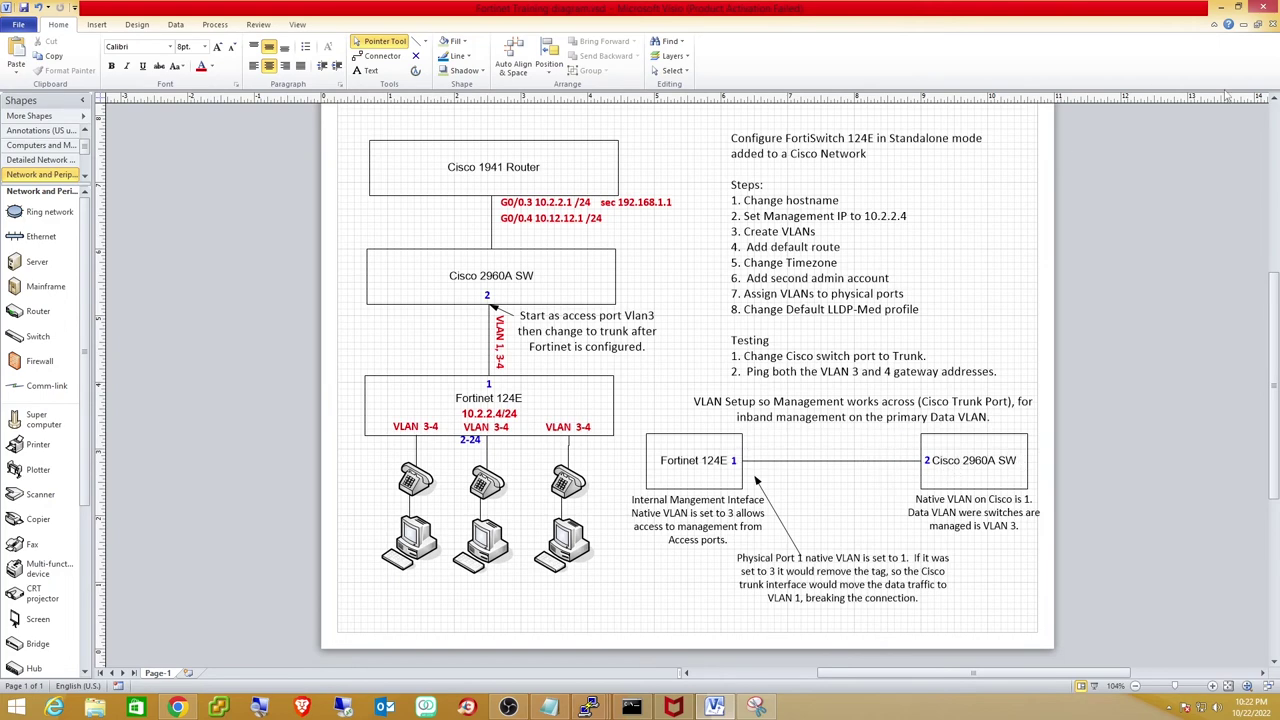
Set GigabitEthernet0/2 trunk native VLAN to 1 and save the configuration with wr.
{"action": "left_click", "coordinate": [1218, 8]}
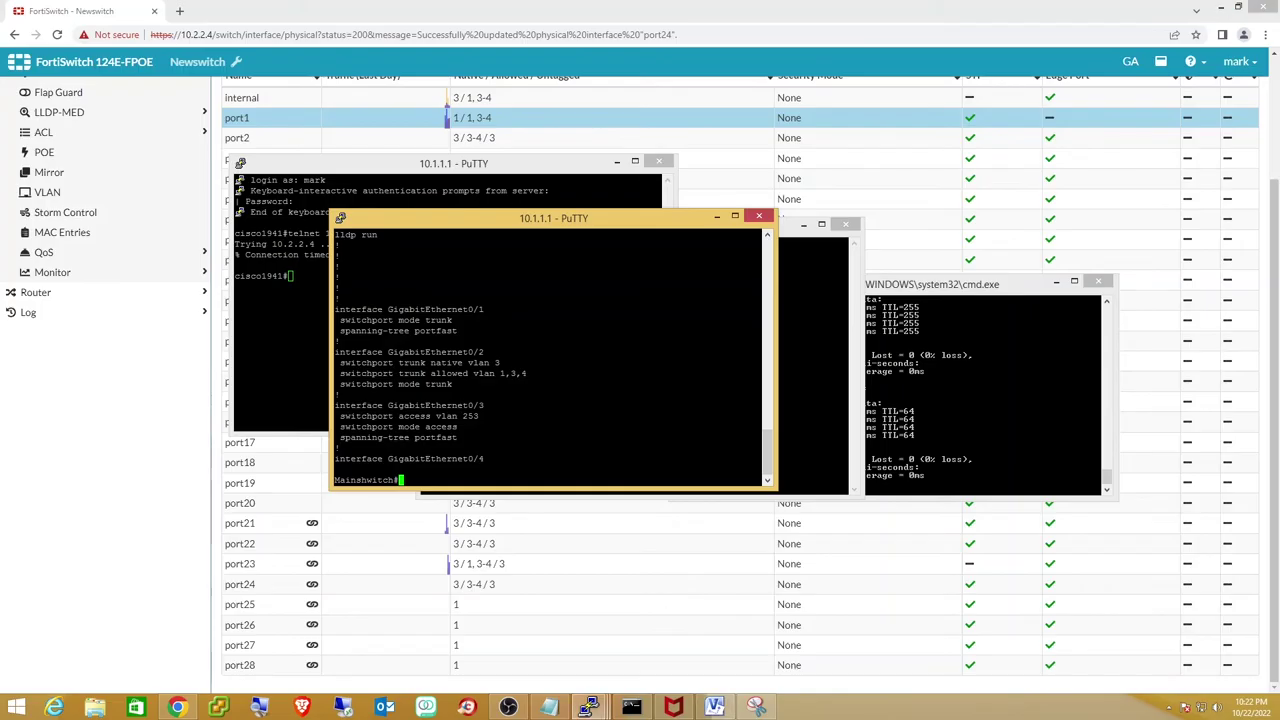
{"action": "type", "text": "s"}
{"action": "type", "text": "onf t"}
{"action": "key", "text": "Return"}
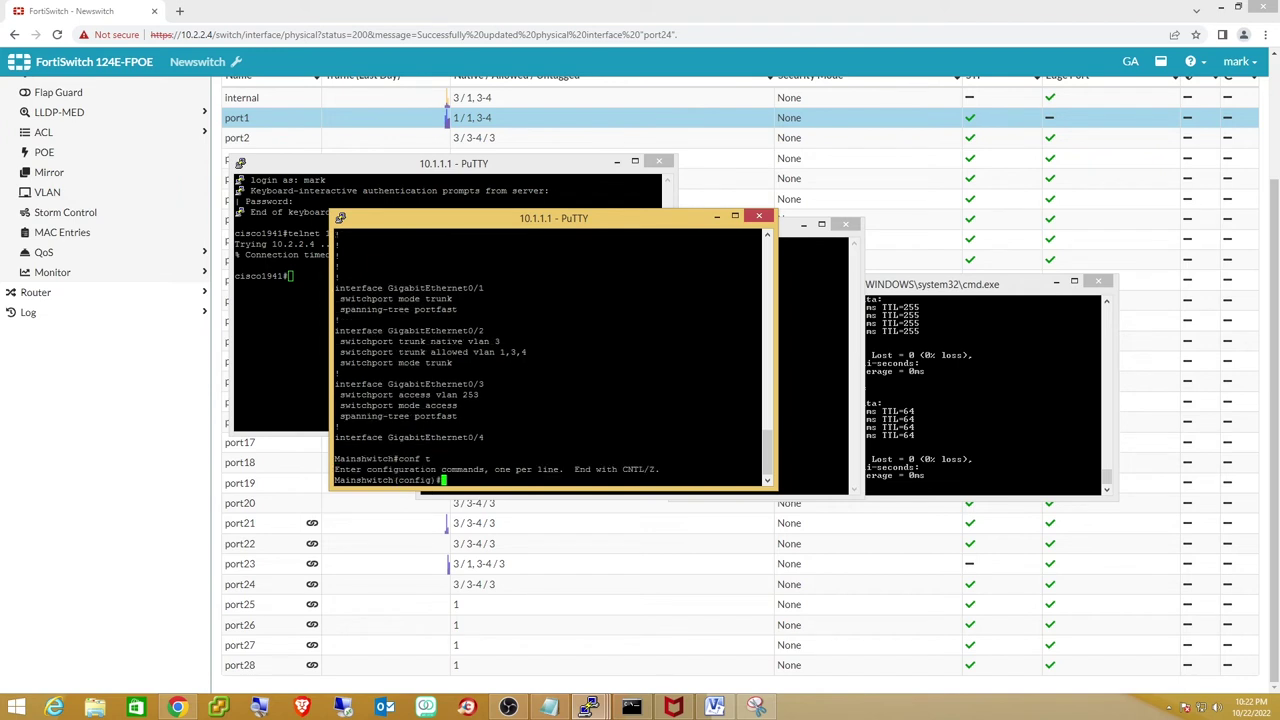
{"action": "left_click_drag", "start_coordinate": [336, 330], "coordinate": [762, 330]}
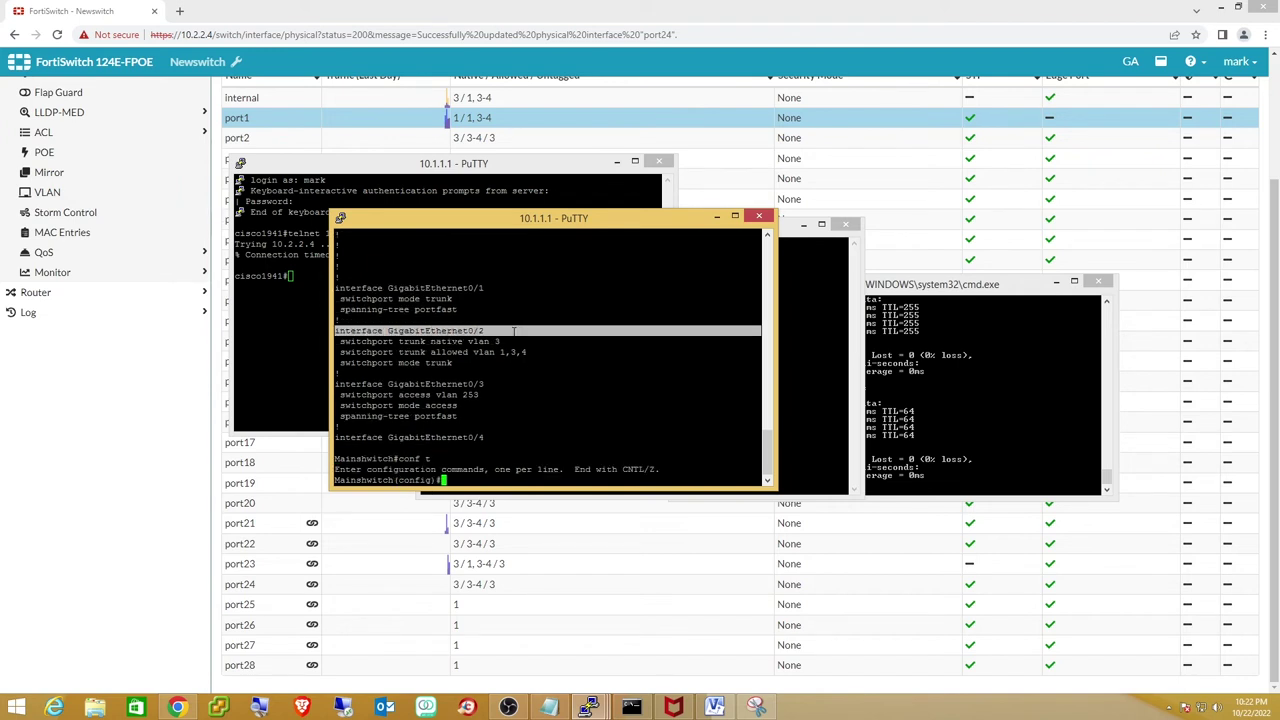
{"action": "right_click", "coordinate": [762, 330]}
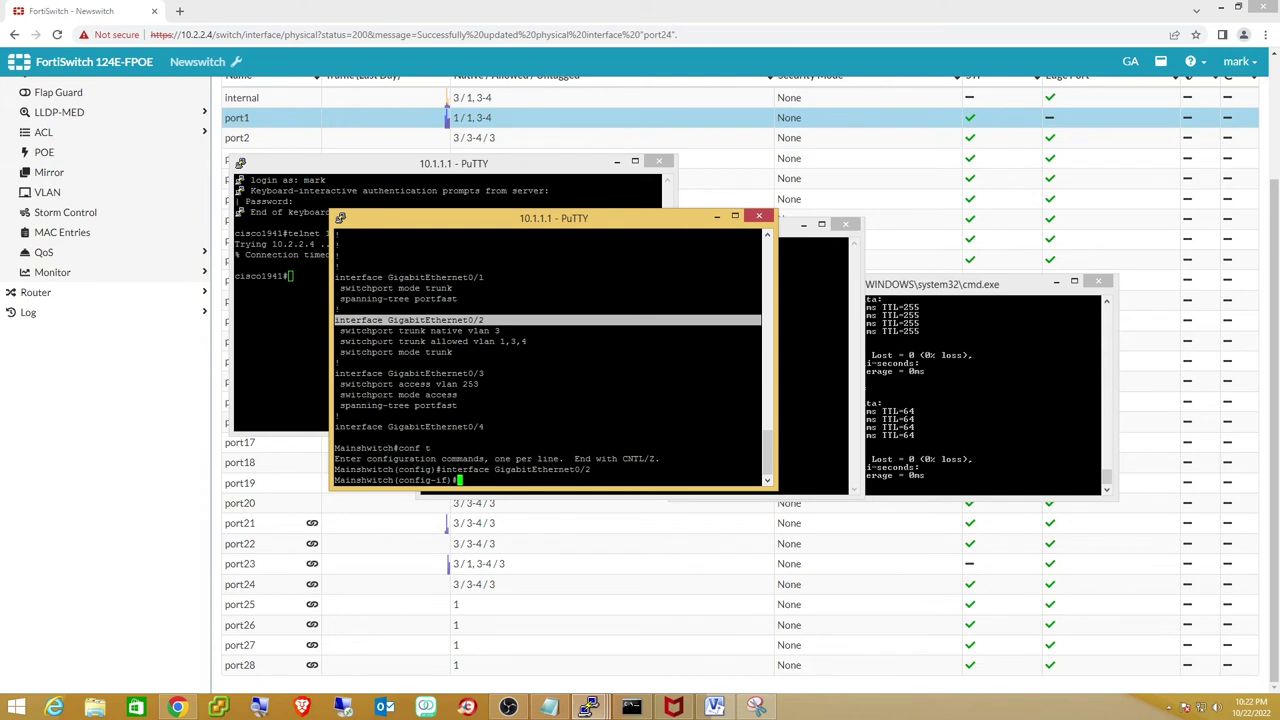
{"action": "left_click_drag", "start_coordinate": [340, 330], "coordinate": [490, 330]}
{"action": "right_click", "coordinate": [490, 330]}
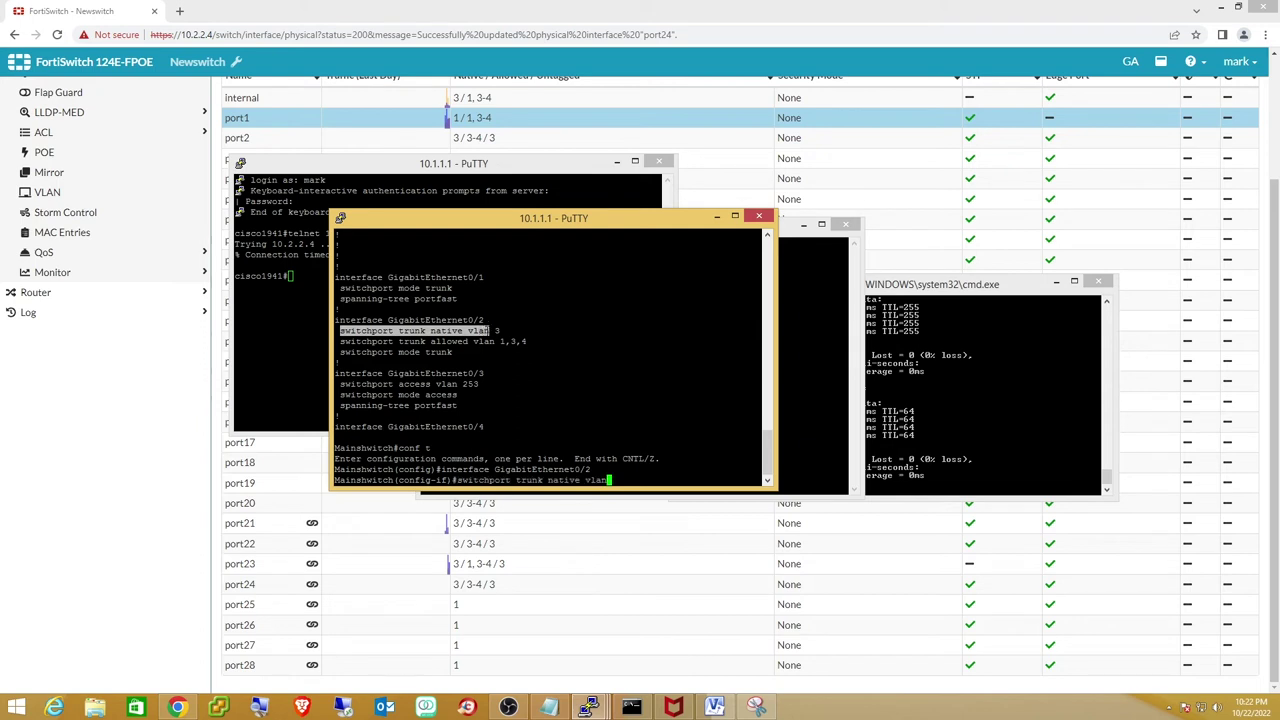
{"action": "type", "text": "1"}
{"action": "key", "text": "Return"}
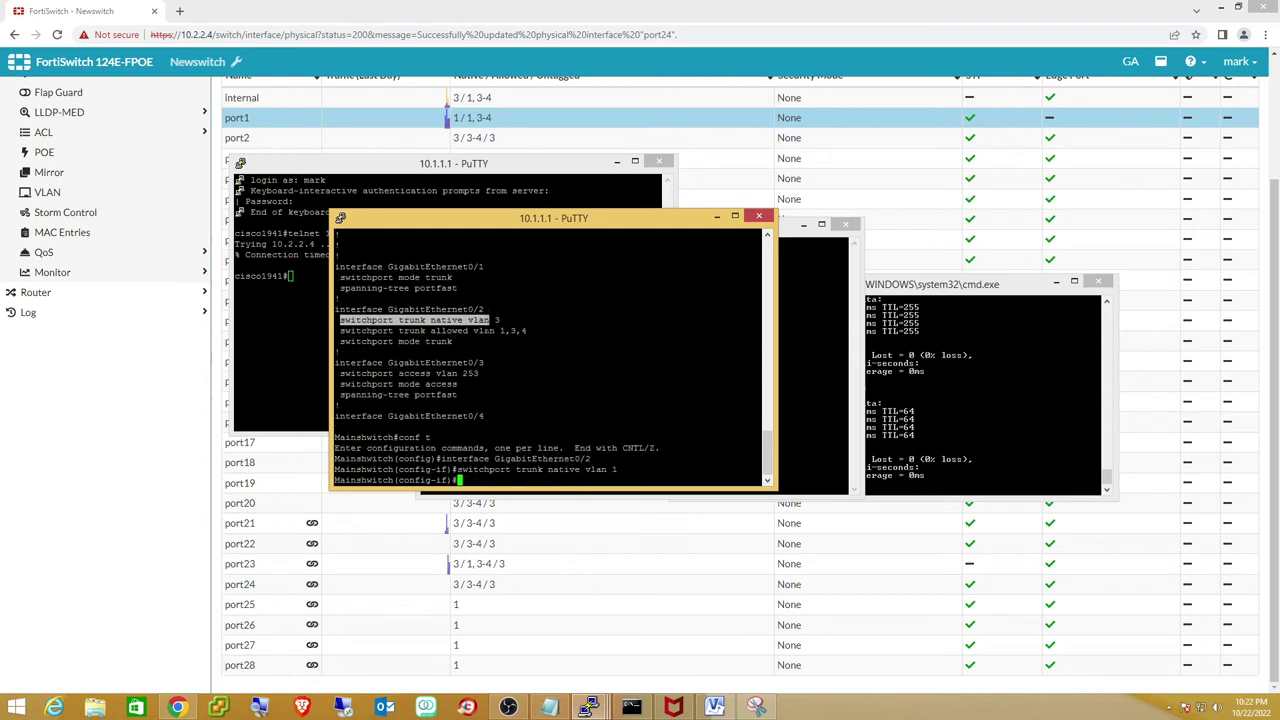
{"action": "key", "text": "ctrl+z"}
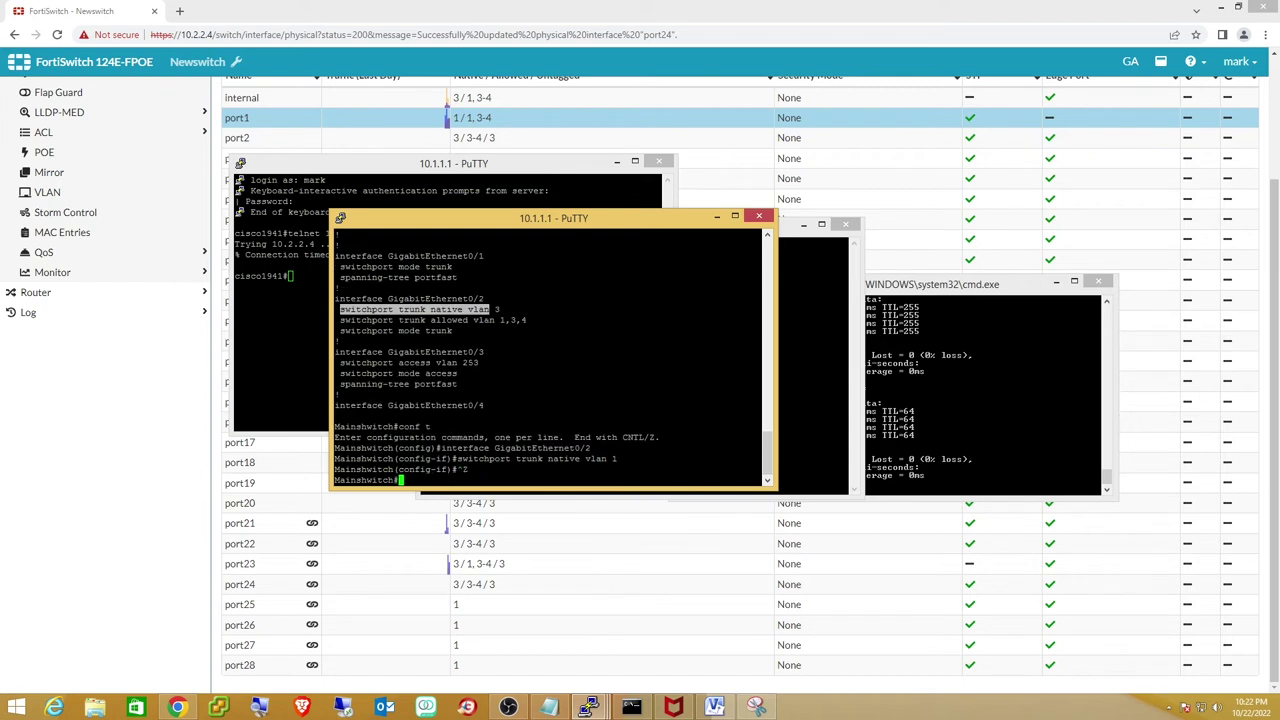
{"action": "type", "text": "wr"}
{"action": "key", "text": "Return"}
Ping and telnet 10.2.2.4 again from the two router sessions.
{"action": "key", "text": "alt+Tab"}
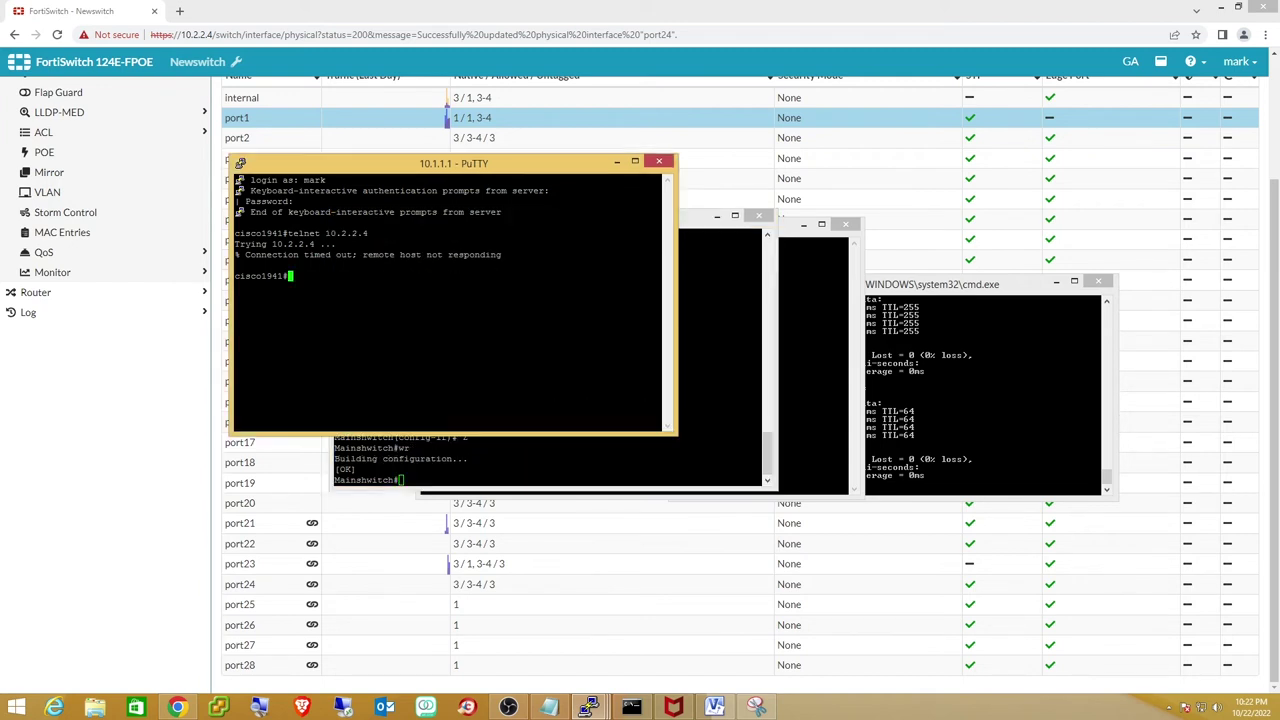
{"action": "key", "text": "Up"}
{"action": "key", "text": "alt+Tab"}
{"action": "key", "text": "Up"}
{"action": "key", "text": "Return"}
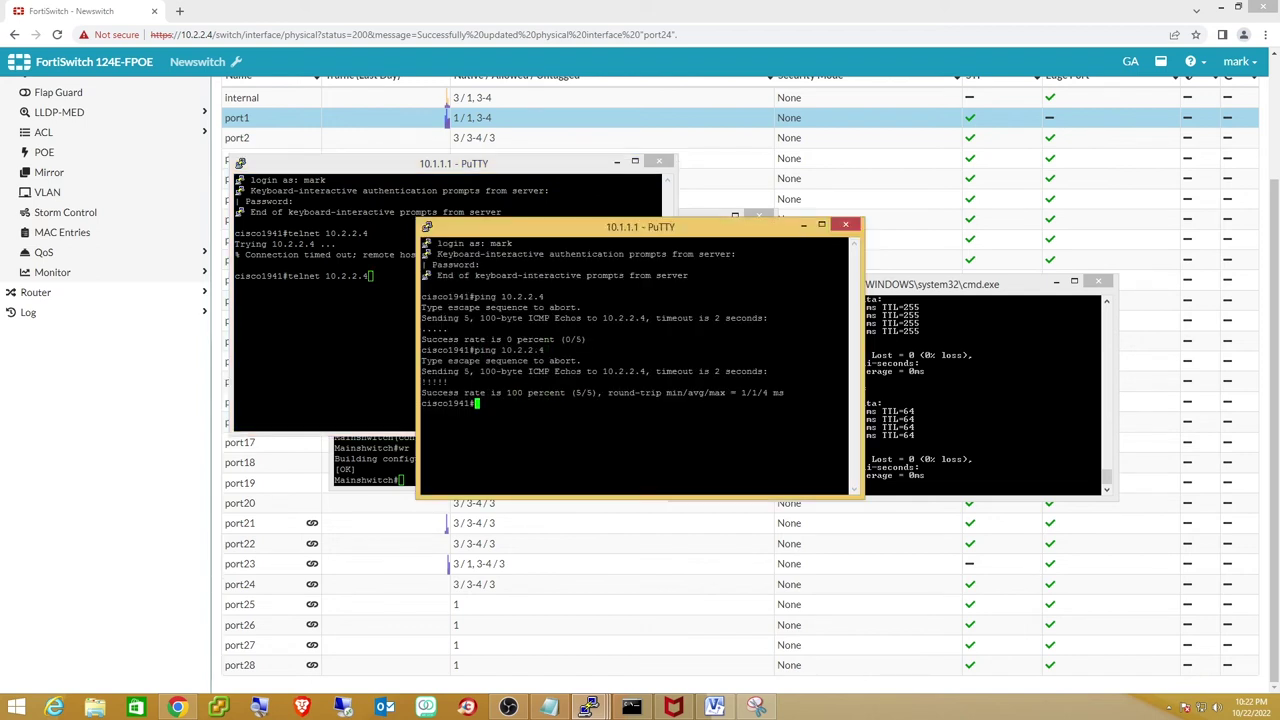
{"action": "left_click", "coordinate": [354, 328]}
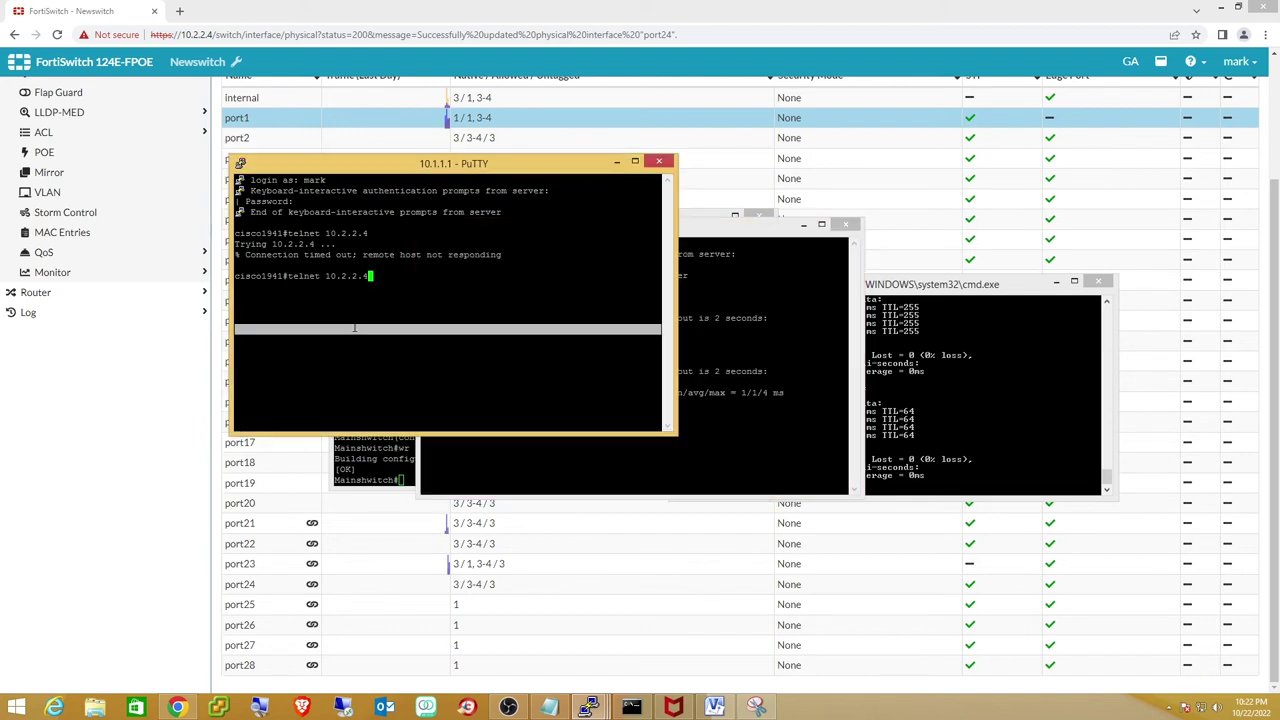
{"action": "key", "text": "Return"}
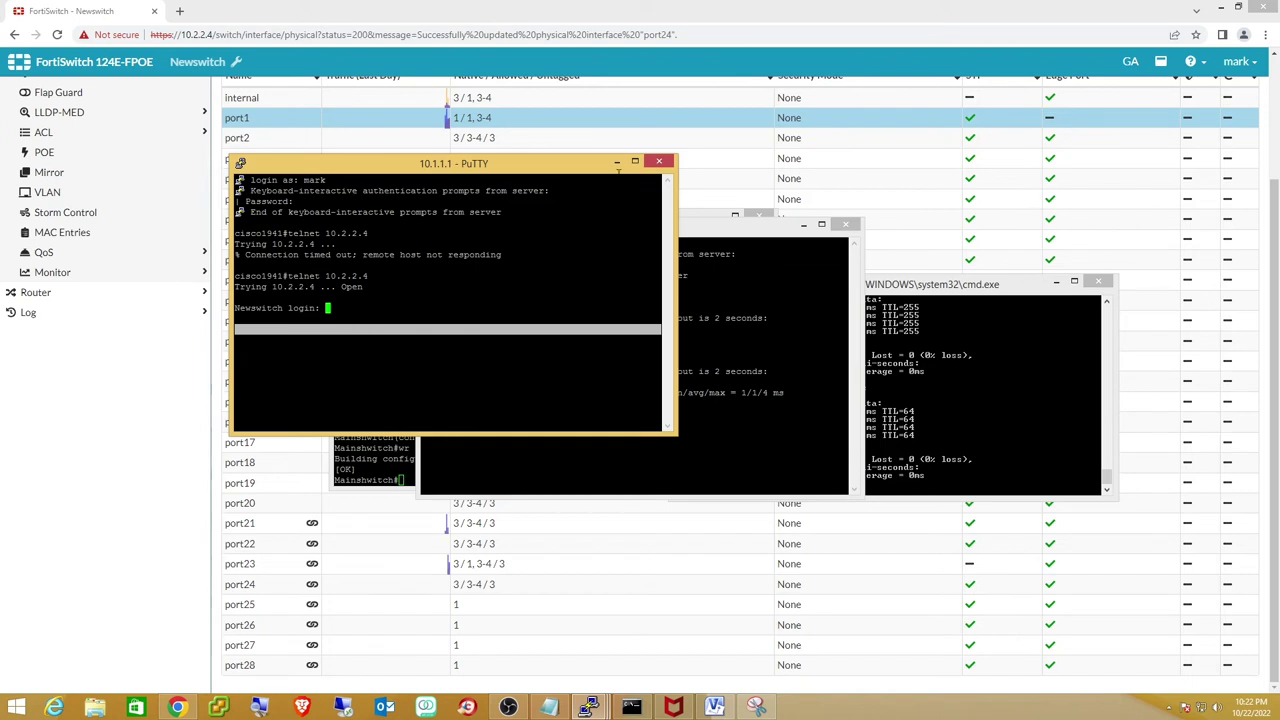
Minimize the terminal windows to bring the FortiSwitch port table into view.
{"action": "left_click", "coordinate": [617, 161]}
{"action": "left_click", "coordinate": [809, 229]}
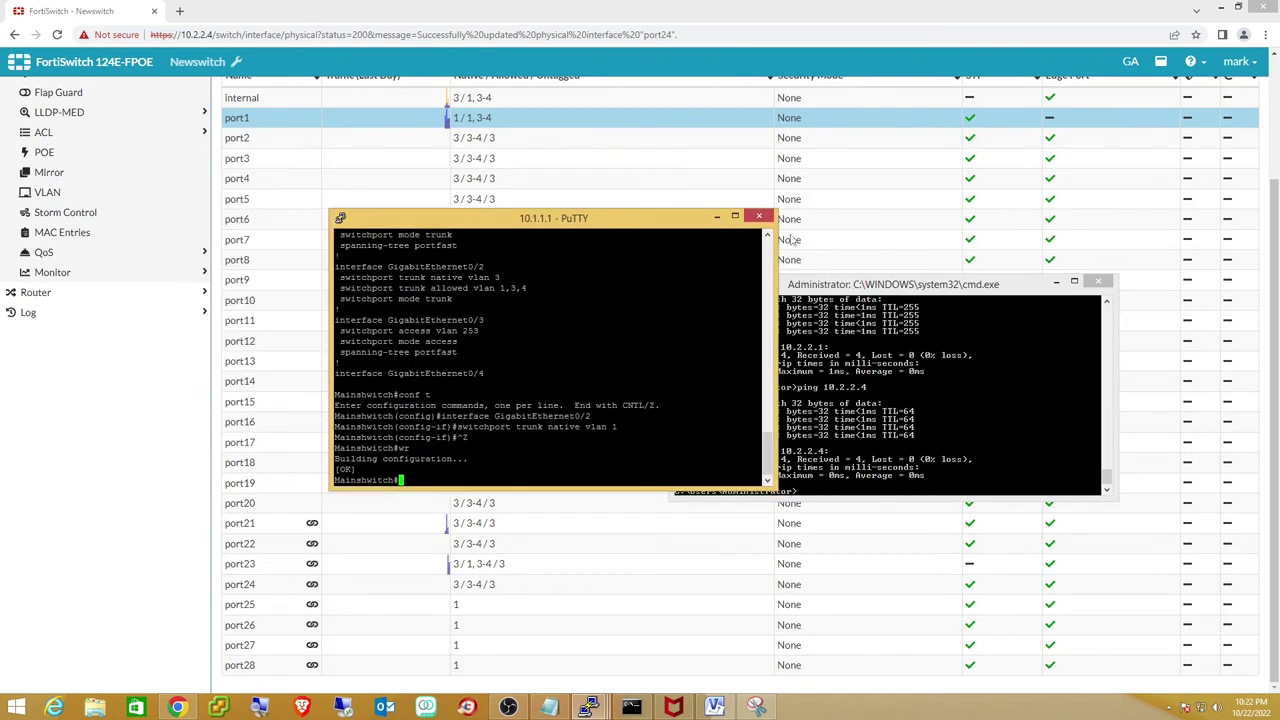
{"action": "left_click", "coordinate": [719, 218]}
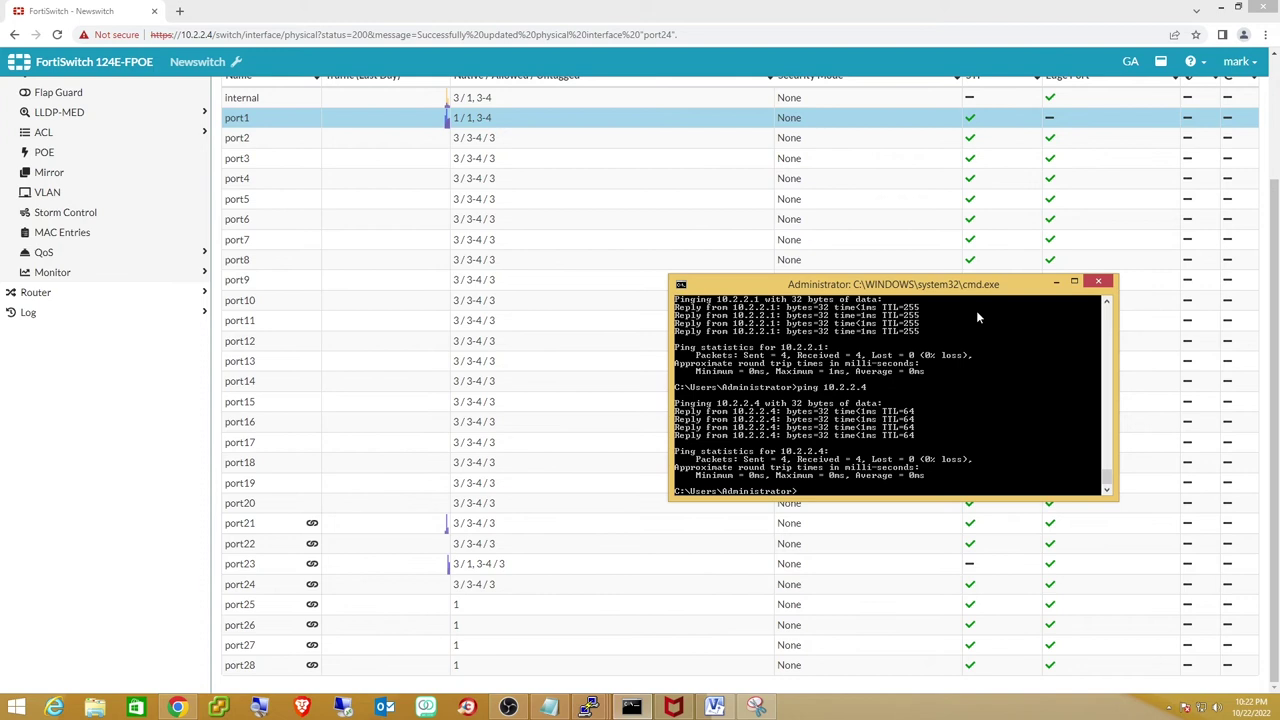
{"action": "left_click", "coordinate": [1056, 282]}
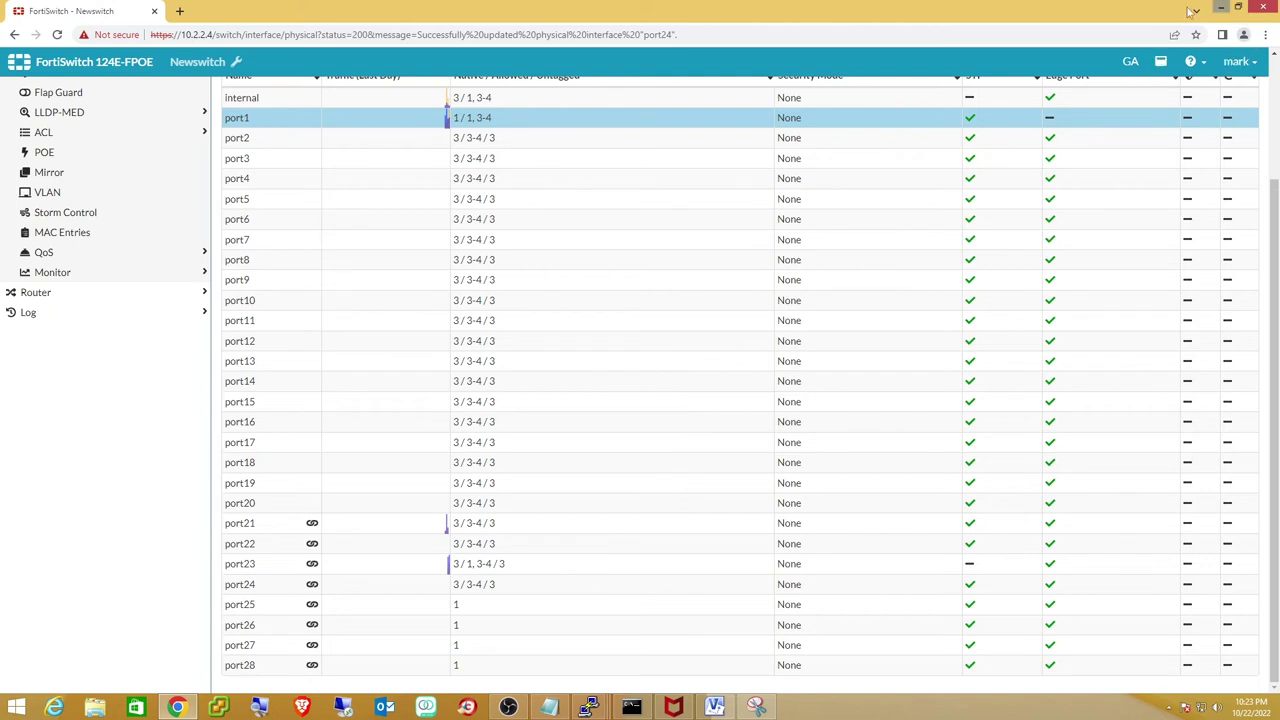
{"action": "left_click", "coordinate": [1219, 7]}
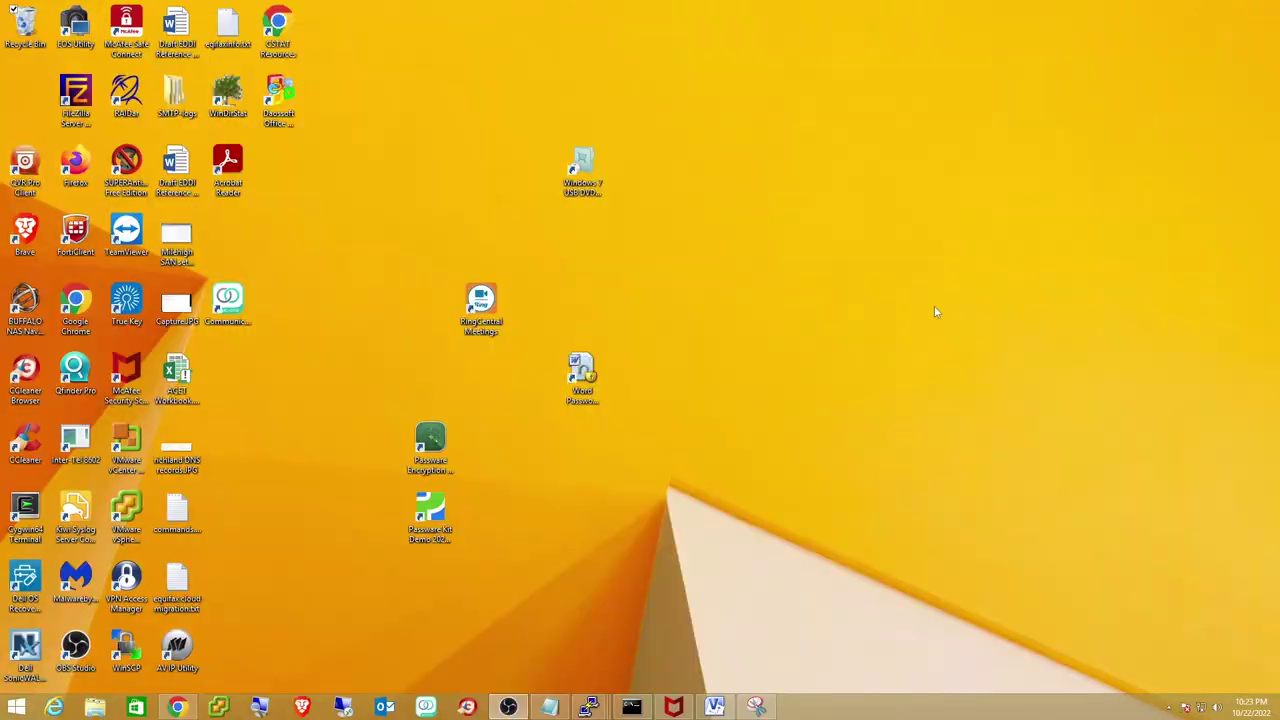
{"action": "left_click", "coordinate": [714, 707]}
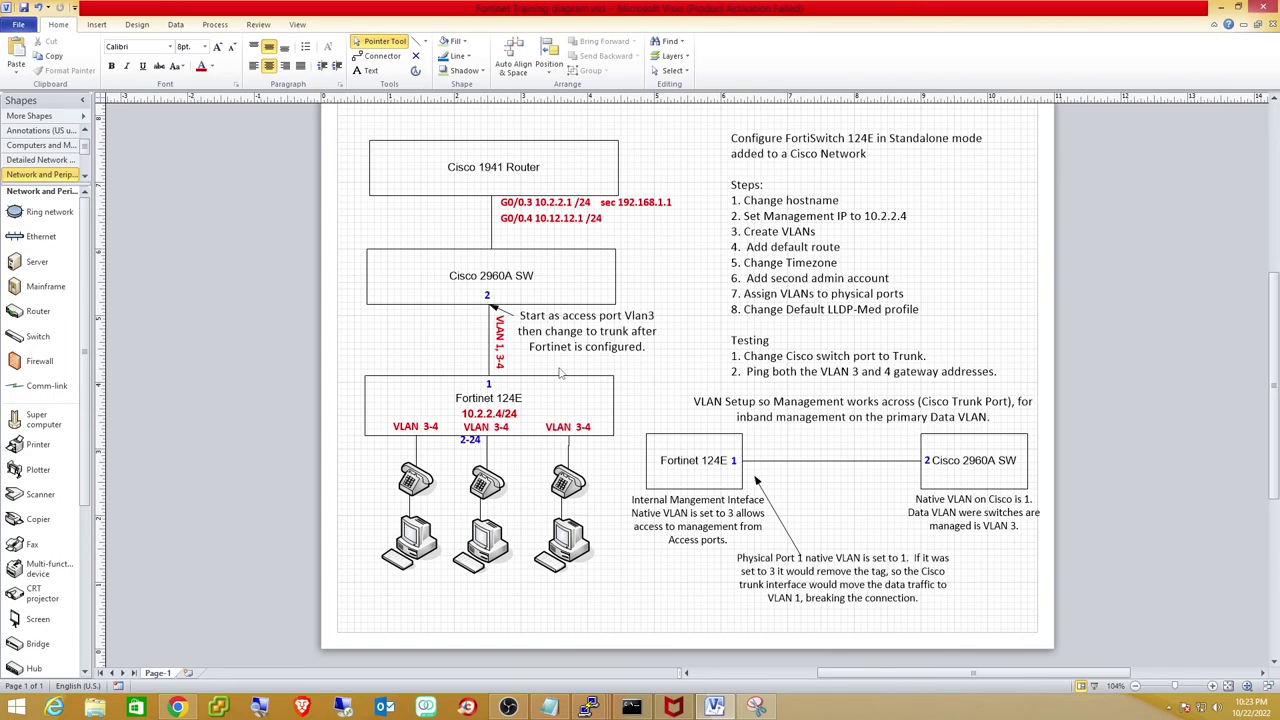
{"action": "left_click", "coordinate": [1220, 8]}
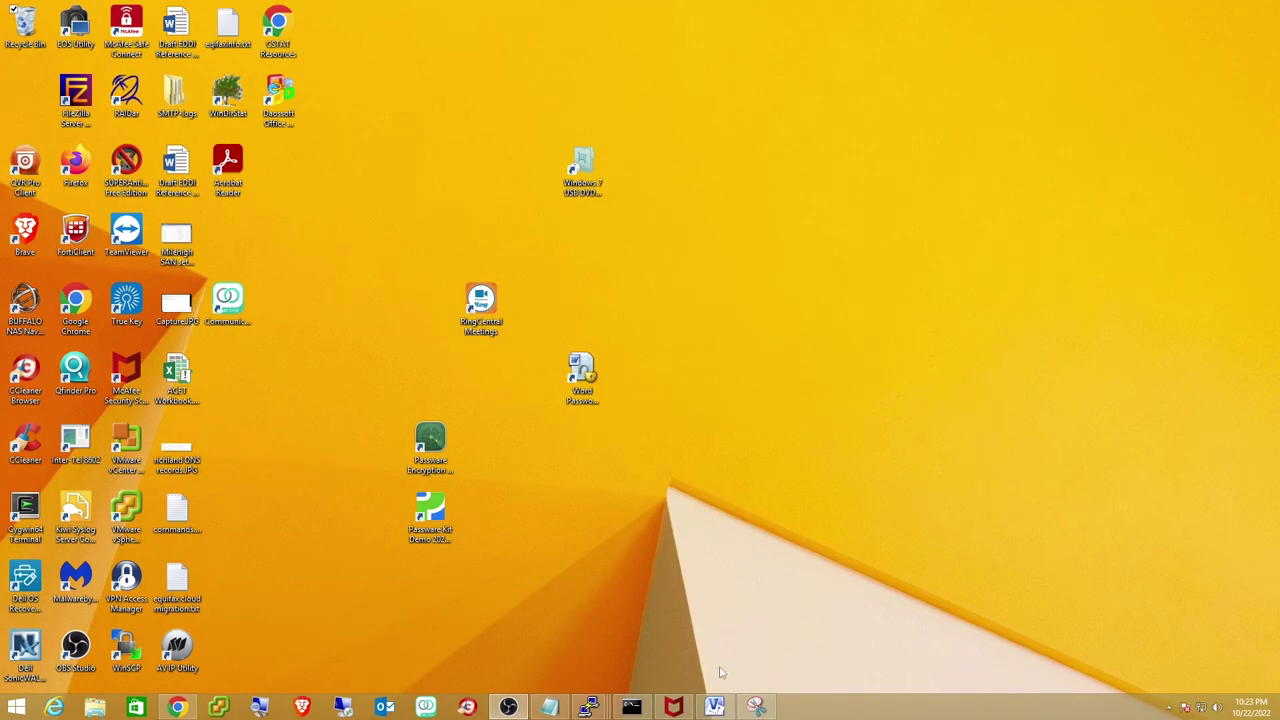
{"action": "left_click", "coordinate": [176, 707]}
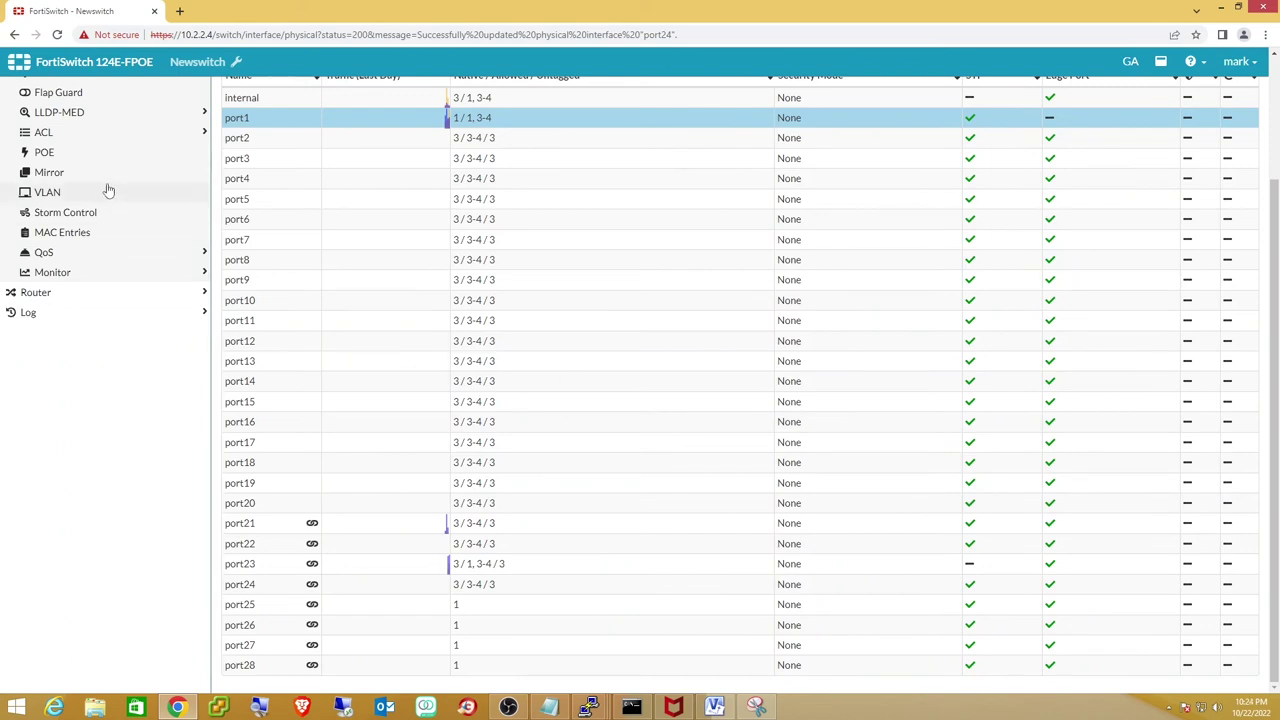
Go to Switch > LLDP-MED > Profiles to list the default and default-auto-isl profiles.
{"action": "left_click", "coordinate": [100, 114]}
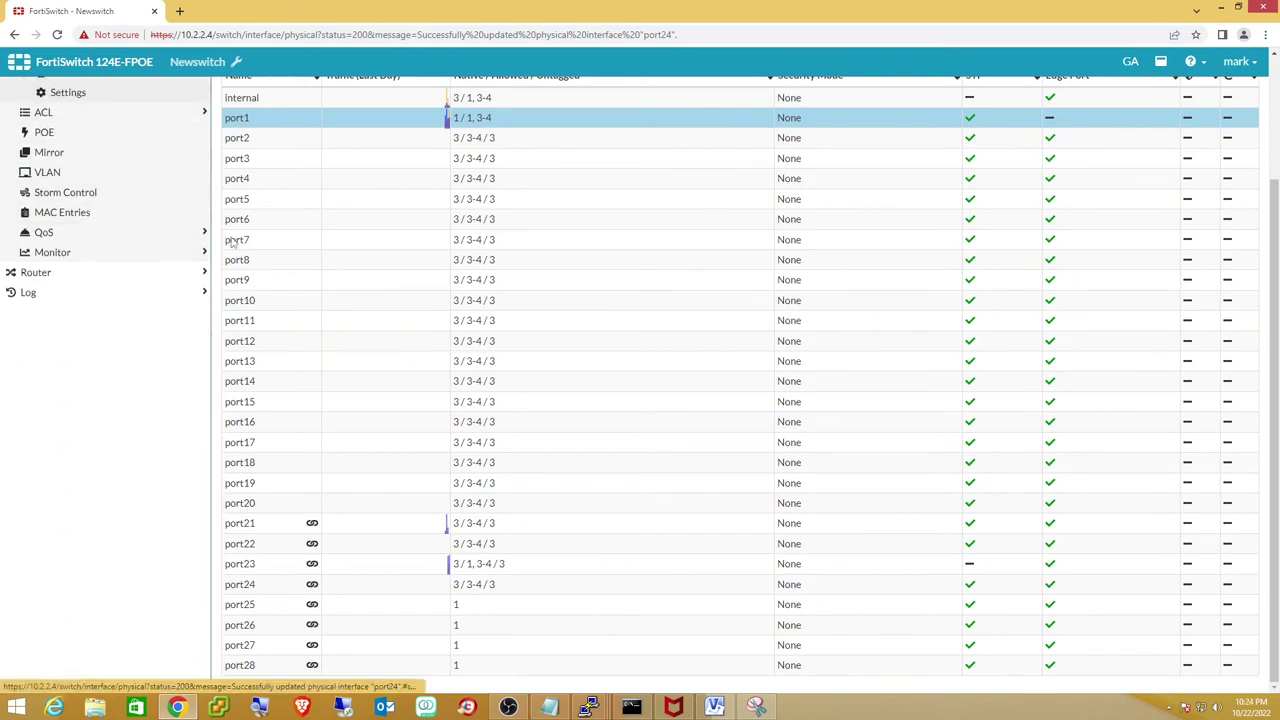
{"action": "scroll", "coordinate": [530, 165], "scroll_direction": "up", "scroll_amount": 3}
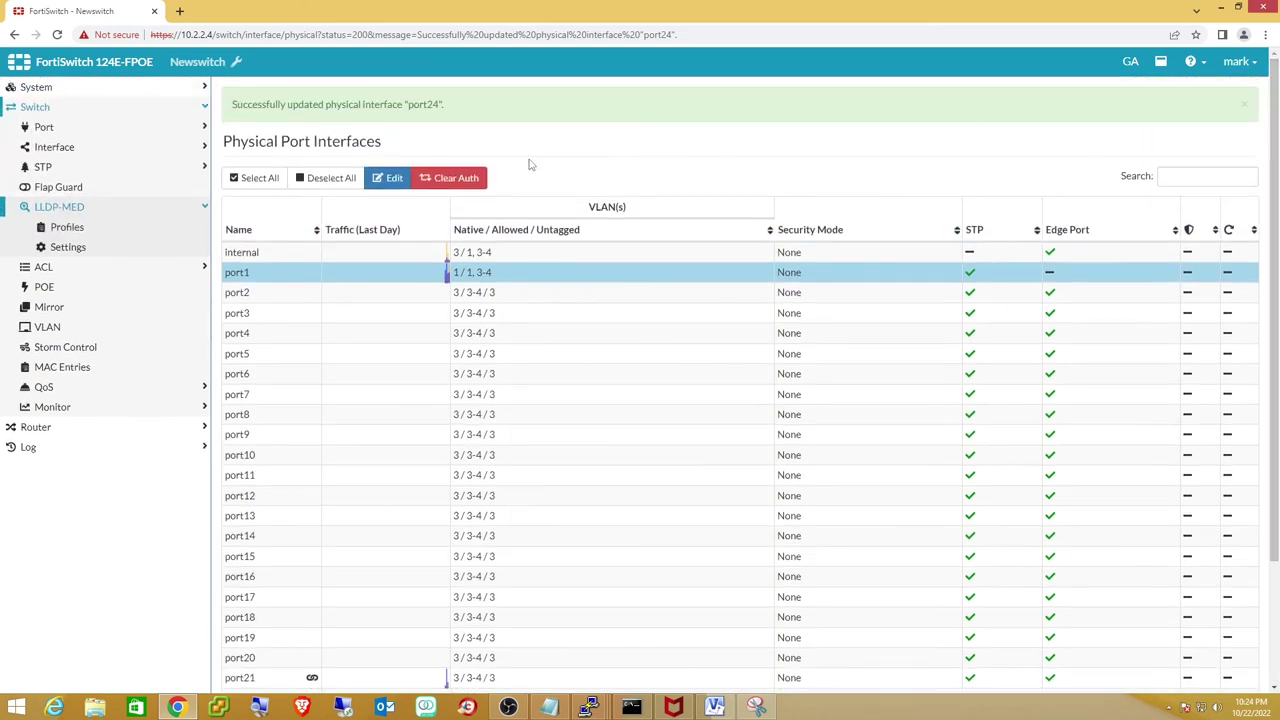
{"action": "left_click", "coordinate": [101, 234]}
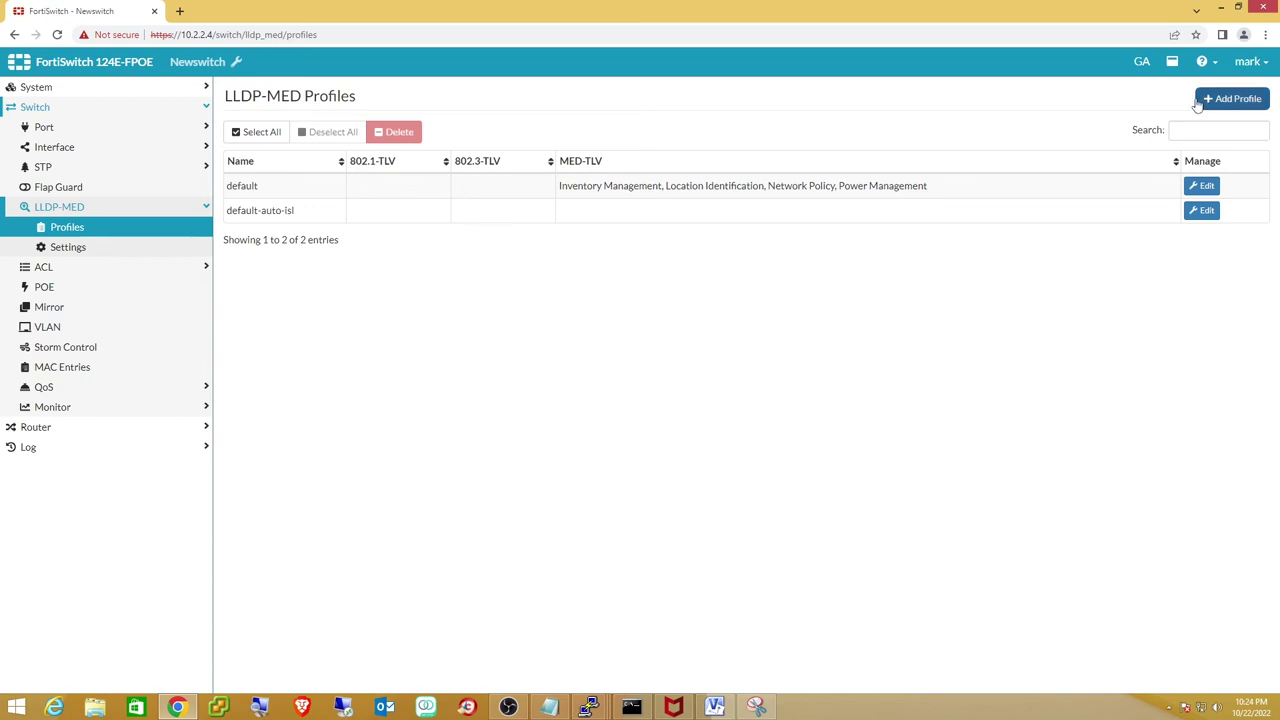
Add a profile named Trunk with Inventory Management, Location Identification and Network Policy unchecked.
{"action": "left_click", "coordinate": [1233, 99]}
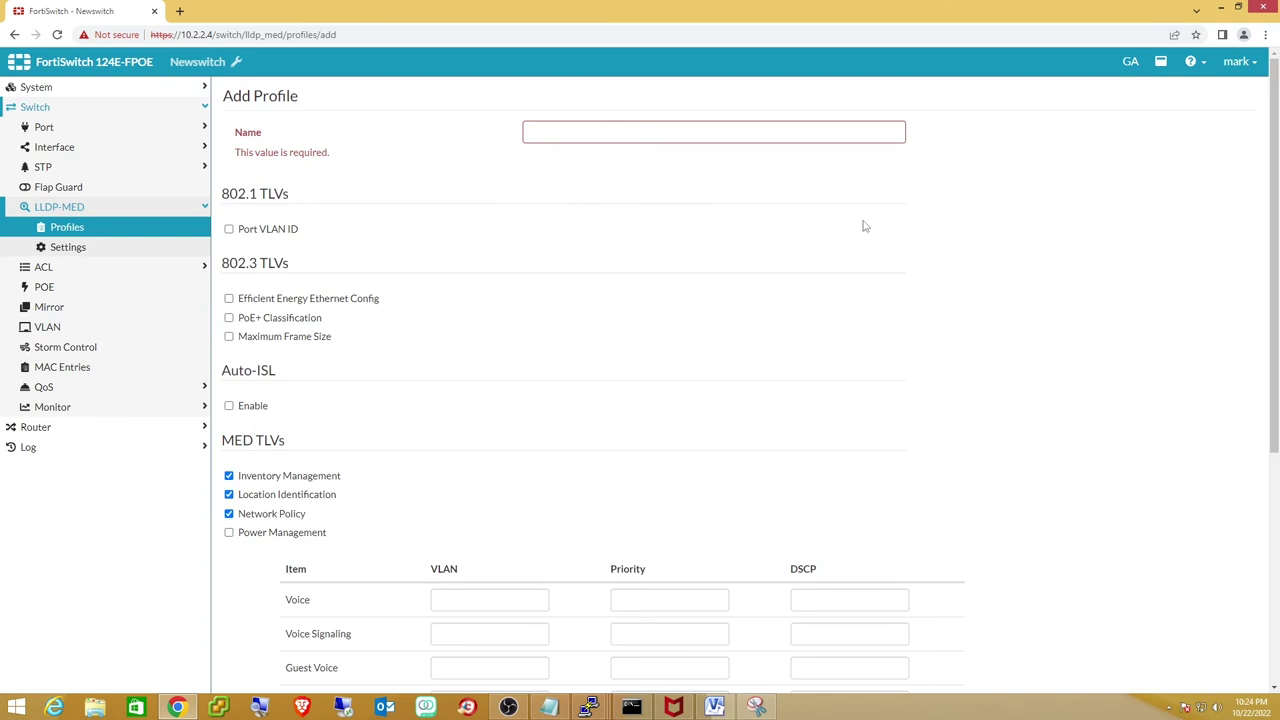
{"action": "left_click", "coordinate": [580, 131]}
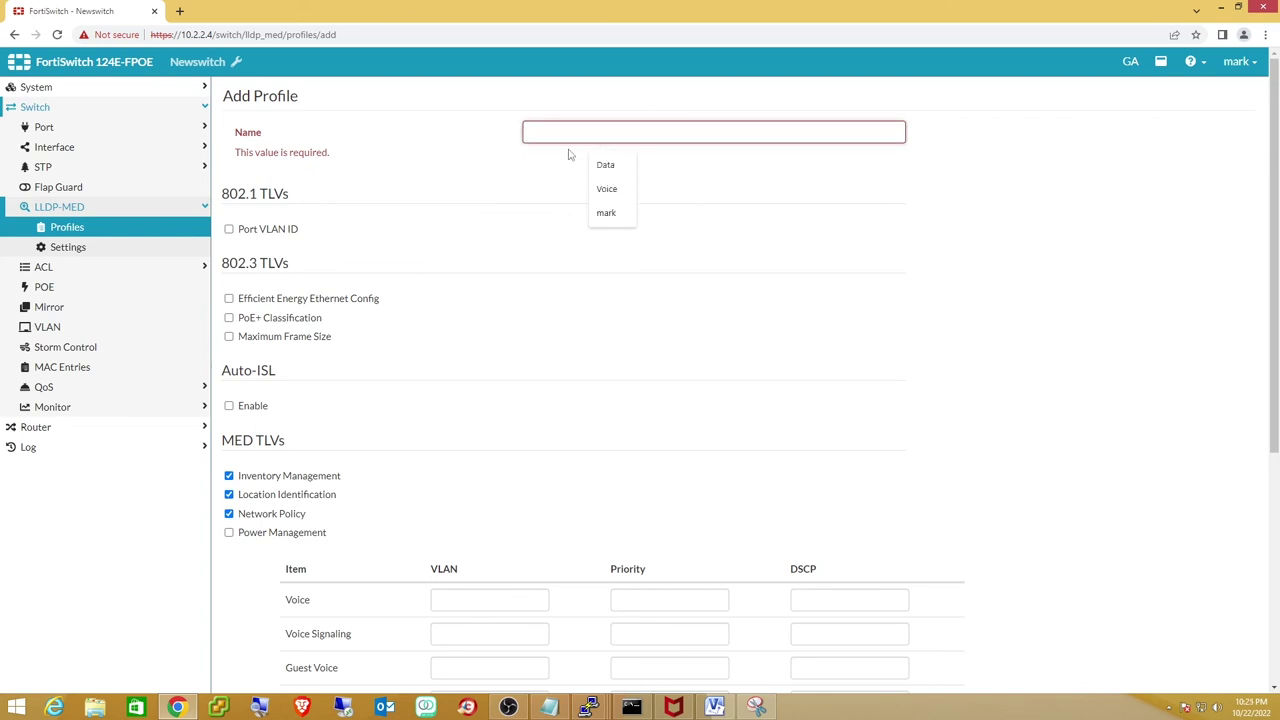
{"action": "type", "text": "Tru"}
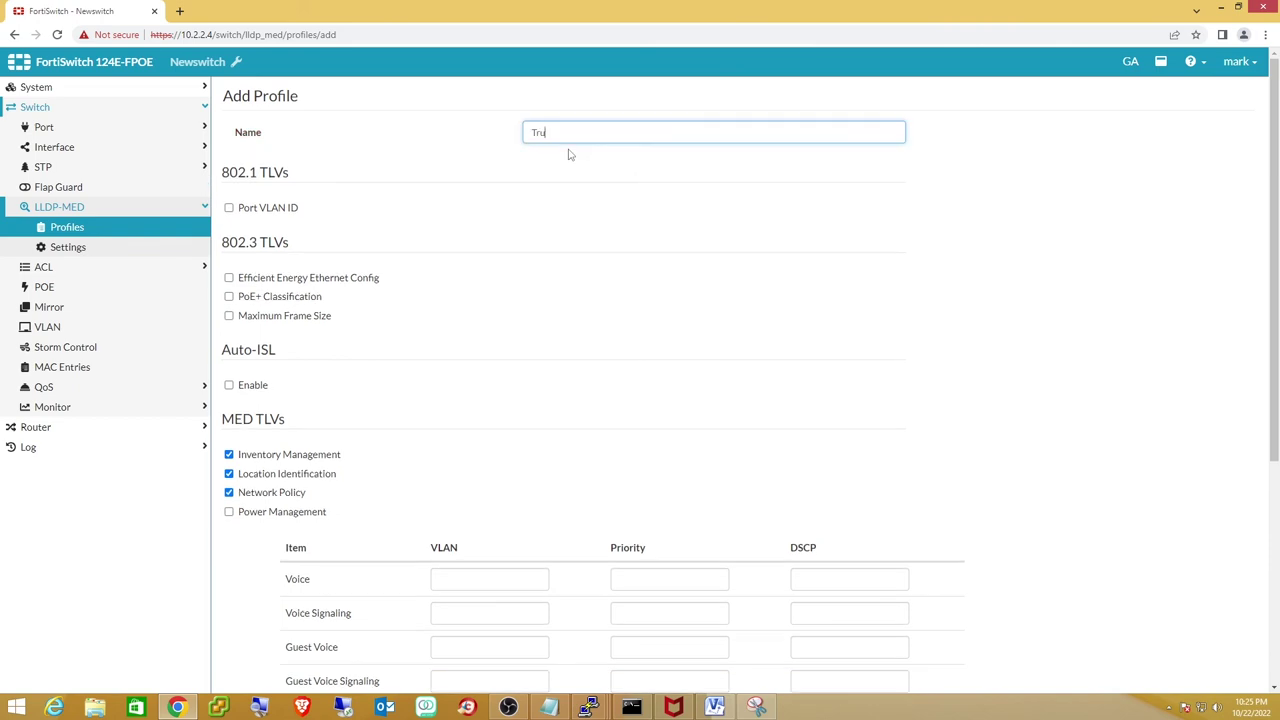
{"action": "type", "text": "nk"}
{"action": "left_click", "coordinate": [229, 454]}
{"action": "left_click", "coordinate": [229, 474]}
{"action": "left_click", "coordinate": [229, 492]}
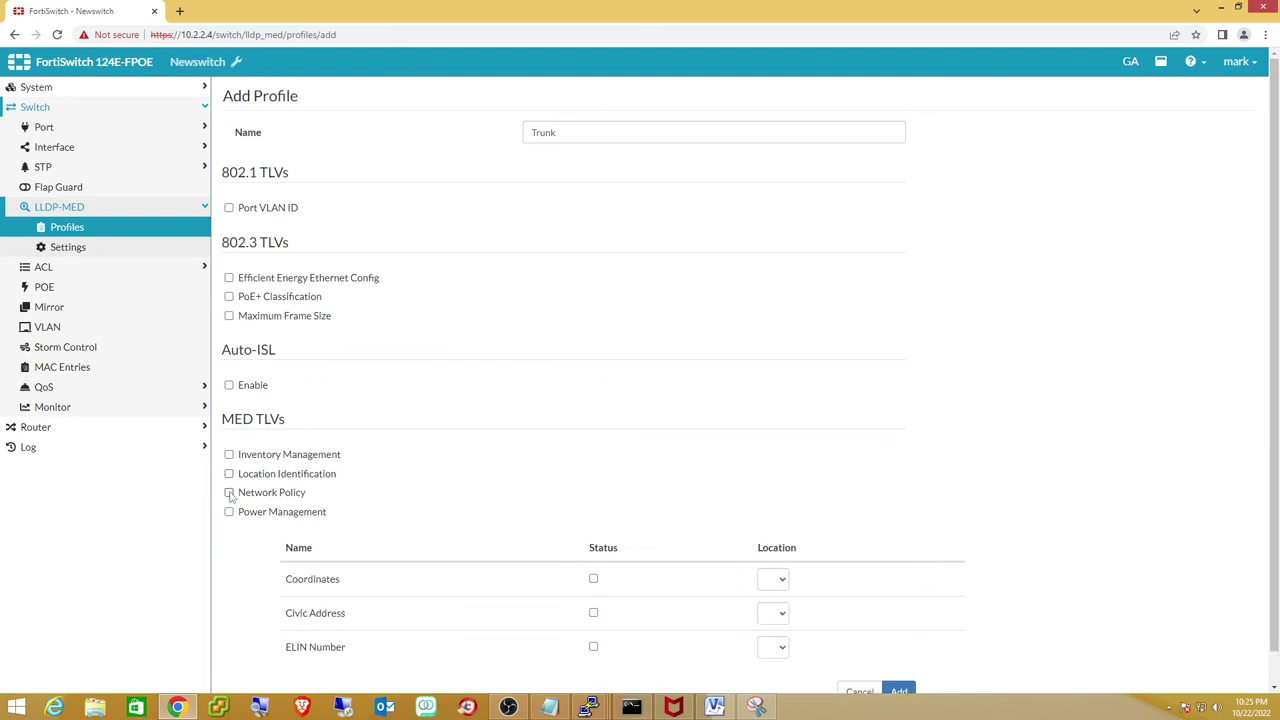
{"action": "scroll", "coordinate": [703, 400], "scroll_direction": "down", "scroll_amount": 1}
{"action": "scroll", "coordinate": [703, 400], "scroll_direction": "up", "scroll_amount": 1}
{"action": "scroll", "coordinate": [943, 571], "scroll_direction": "down", "scroll_amount": 1}
{"action": "left_click", "coordinate": [906, 662]}
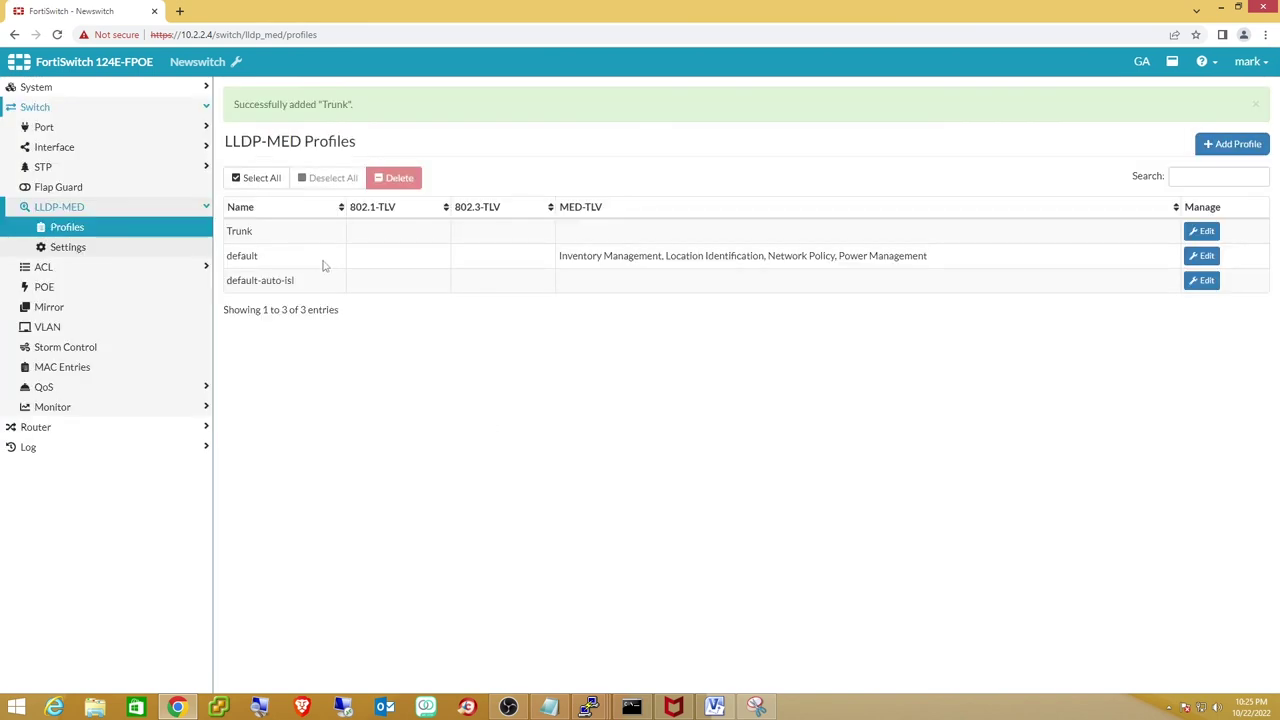
Edit the default LLDP-MED profile, glance at the Visio diagram, and scroll to its MED TLVs.
{"action": "left_click", "coordinate": [1207, 258]}
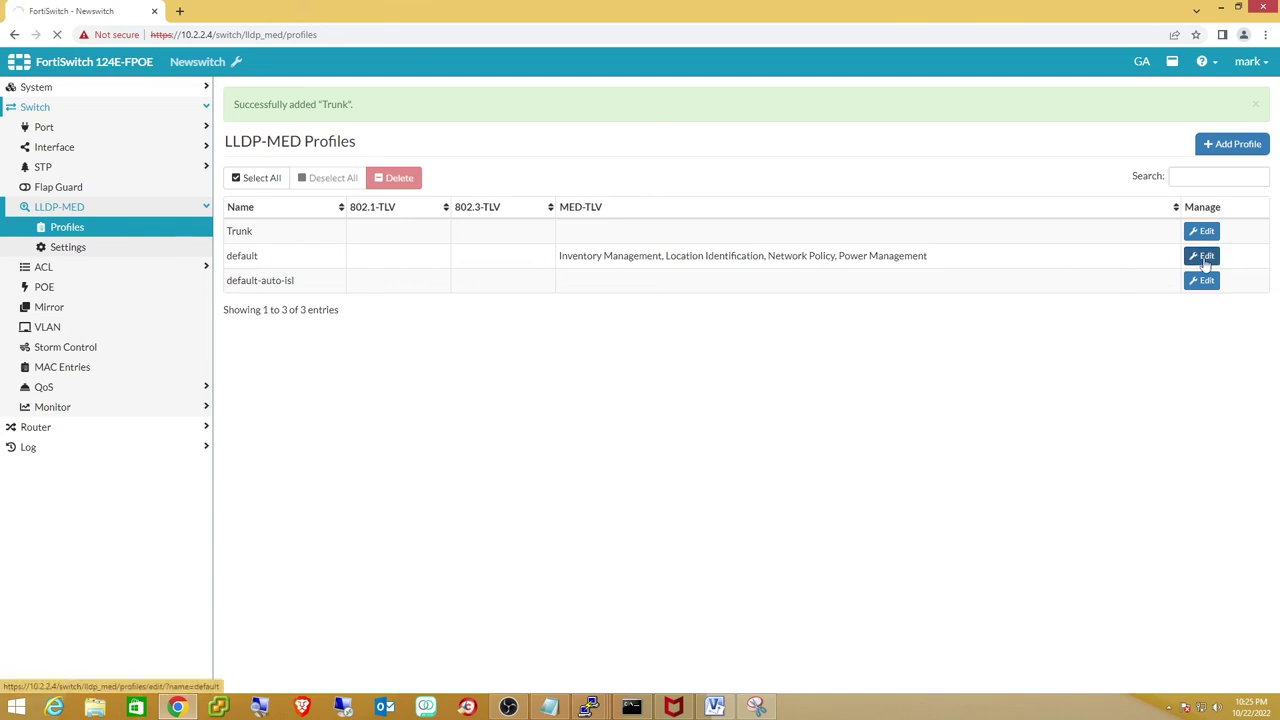
{"action": "left_click", "coordinate": [714, 707]}
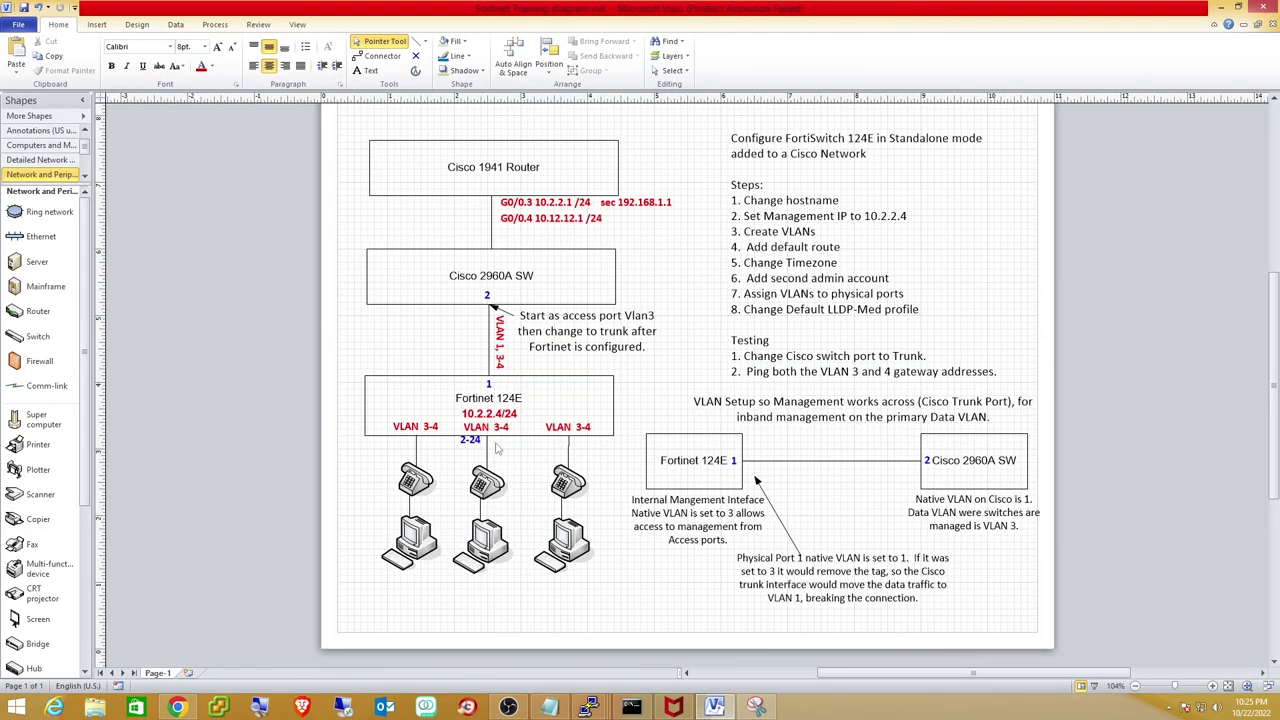
{"action": "left_click", "coordinate": [1221, 9]}
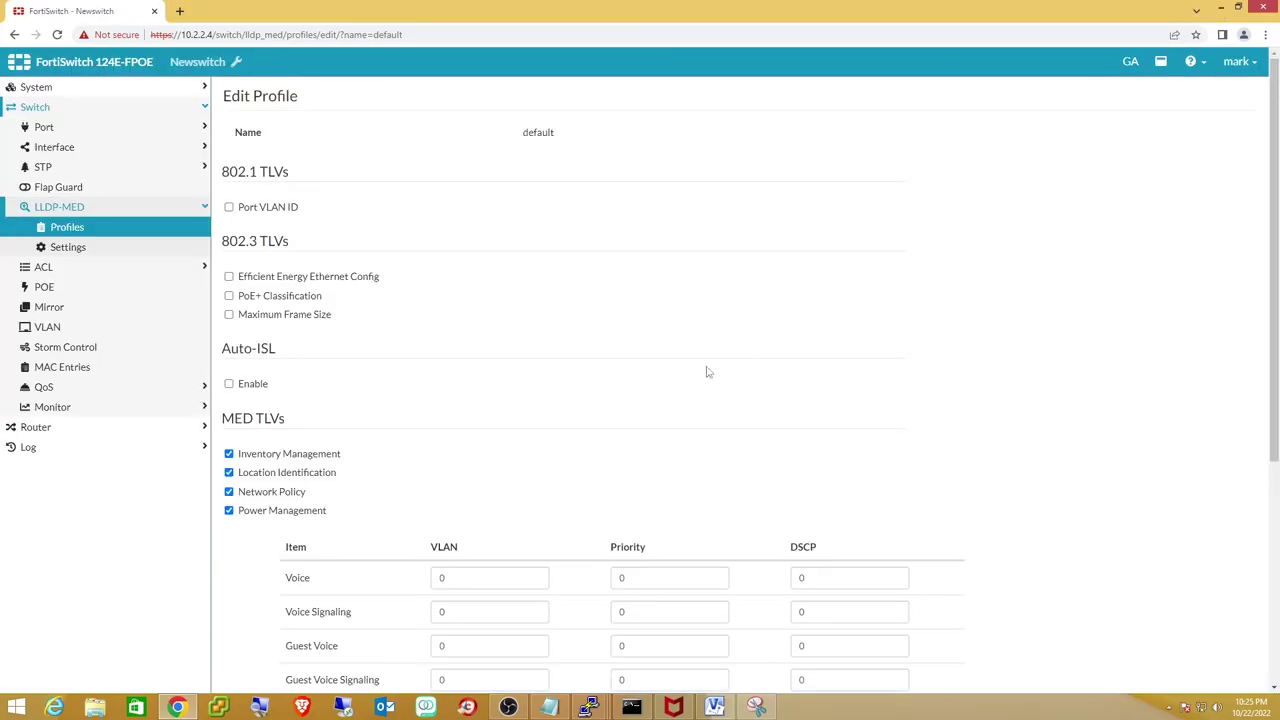
{"action": "scroll", "coordinate": [707, 373], "scroll_direction": "down", "scroll_amount": 2}
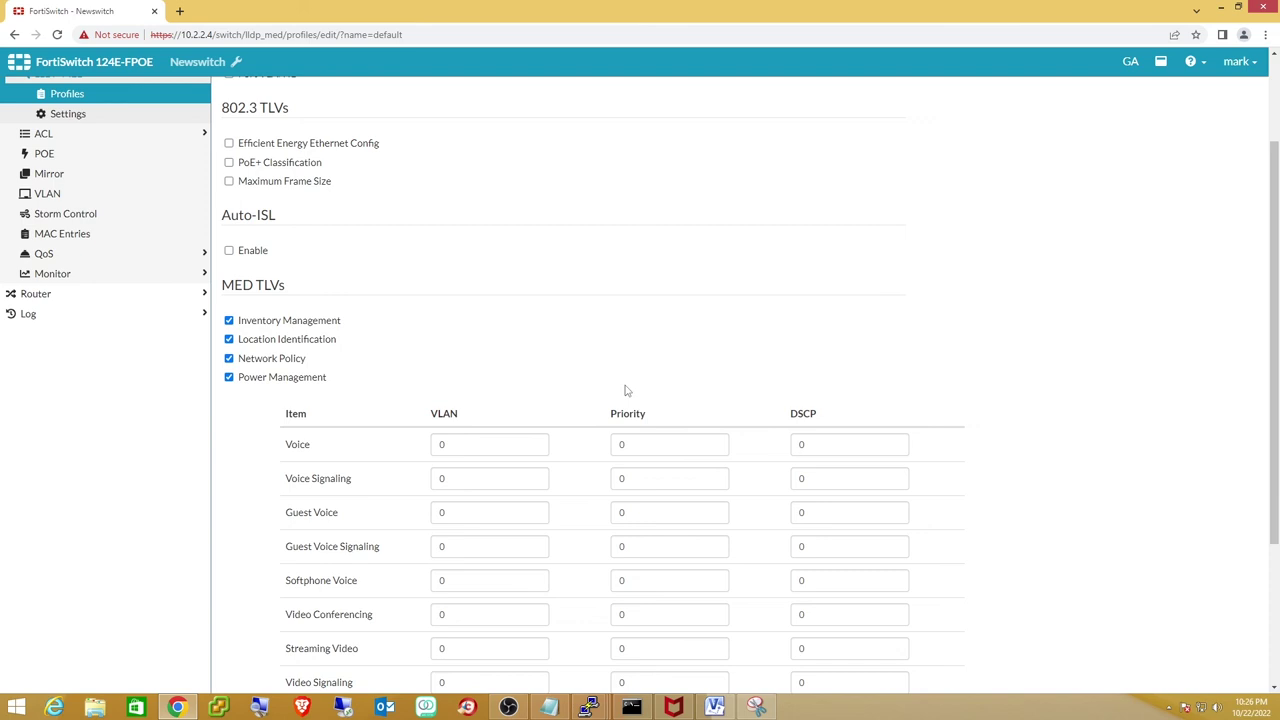
Set the Voice entry to VLAN 4 and DSCP 46, then save with Update.
{"action": "left_click", "coordinate": [481, 446]}
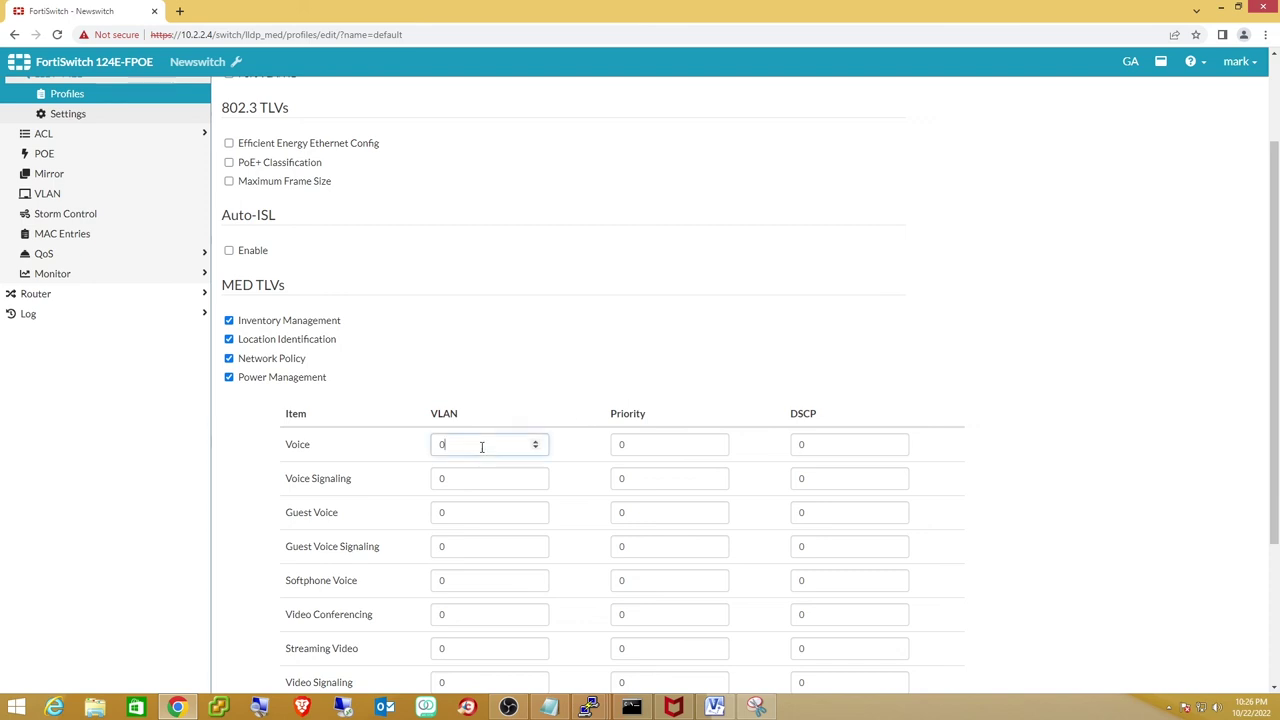
{"action": "key", "text": "BackSpace"}
{"action": "type", "text": "4"}
{"action": "left_click", "coordinate": [660, 449]}
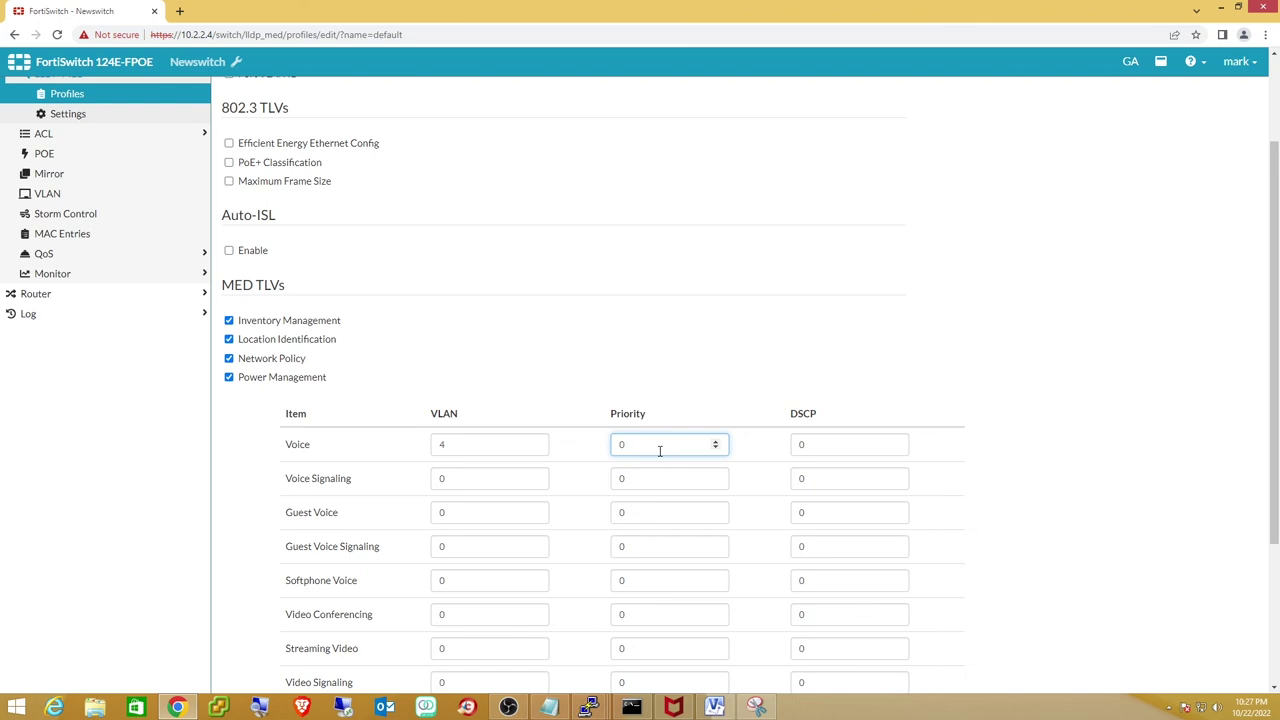
{"action": "left_click", "coordinate": [810, 447]}
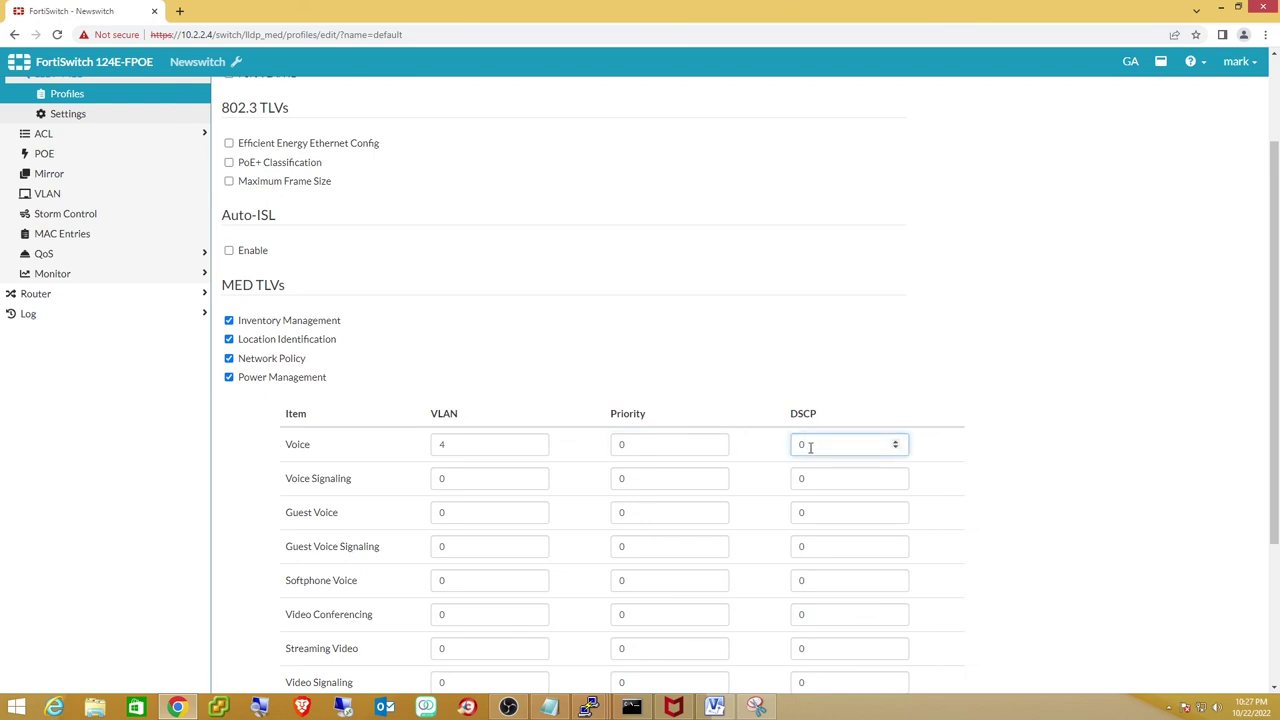
{"action": "key", "text": "BackSpace"}
{"action": "type", "text": "46"}
{"action": "scroll", "coordinate": [988, 440], "scroll_direction": "down", "scroll_amount": 1}
{"action": "scroll", "coordinate": [1008, 406], "scroll_direction": "down", "scroll_amount": 1}
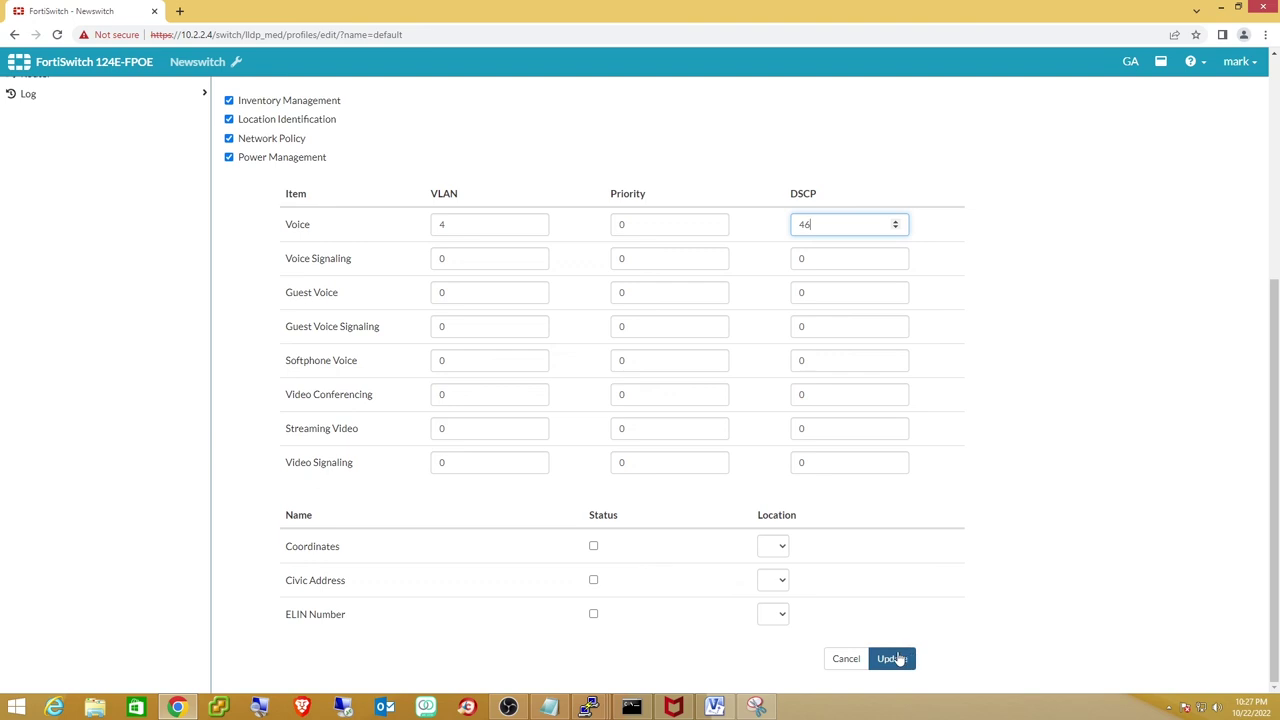
{"action": "left_click", "coordinate": [883, 660]}
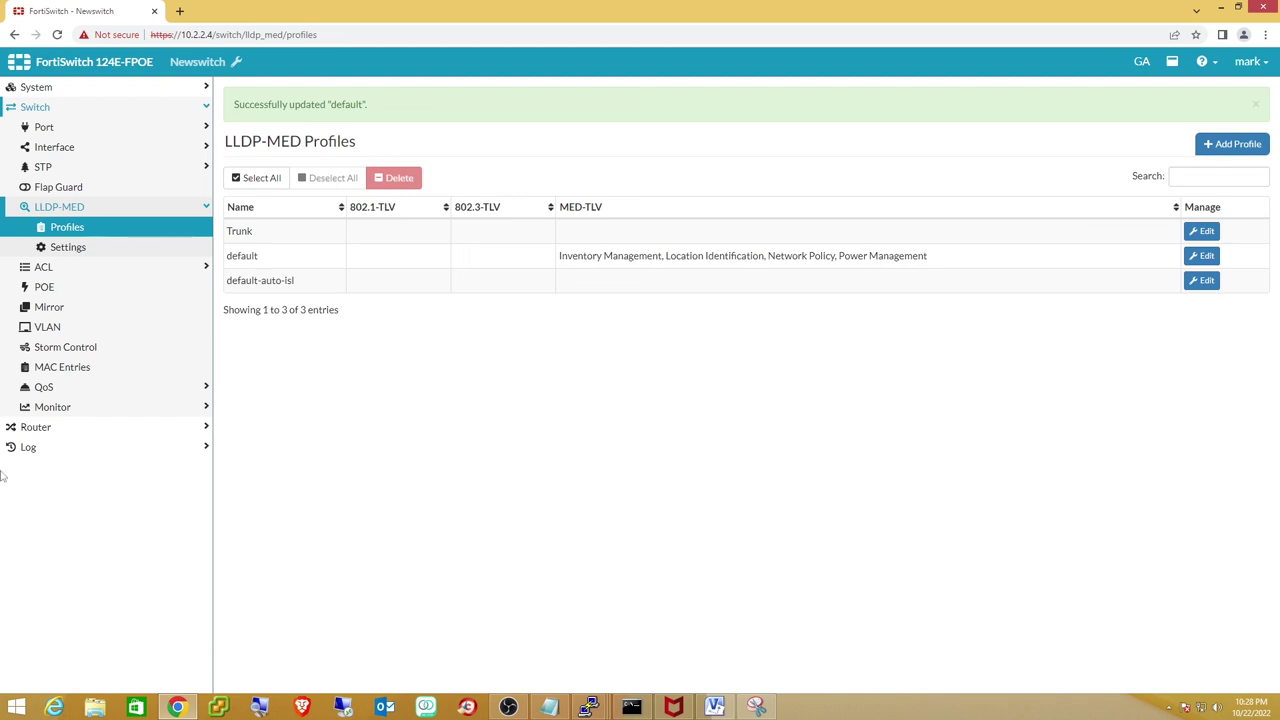
Go to Switch > Port > Physical and open port2 for editing.
{"action": "left_click", "coordinate": [63, 128]}
{"action": "left_click", "coordinate": [73, 153]}
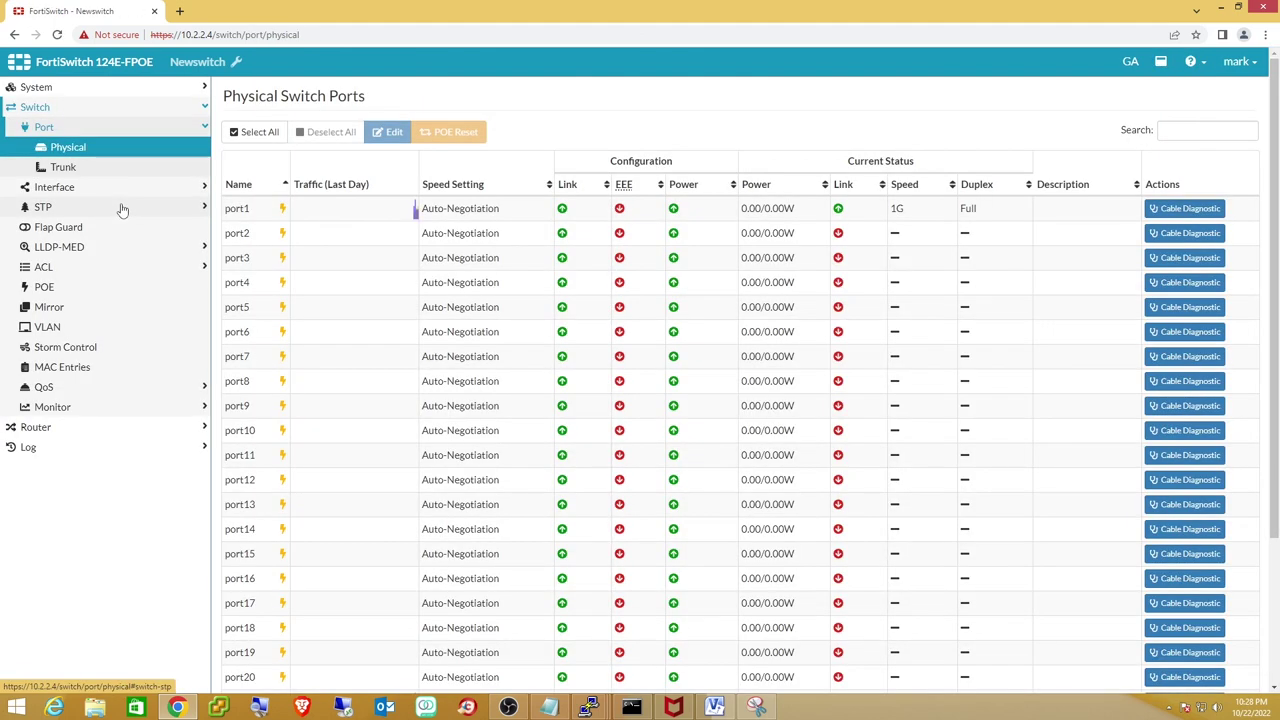
{"action": "left_click", "coordinate": [343, 237]}
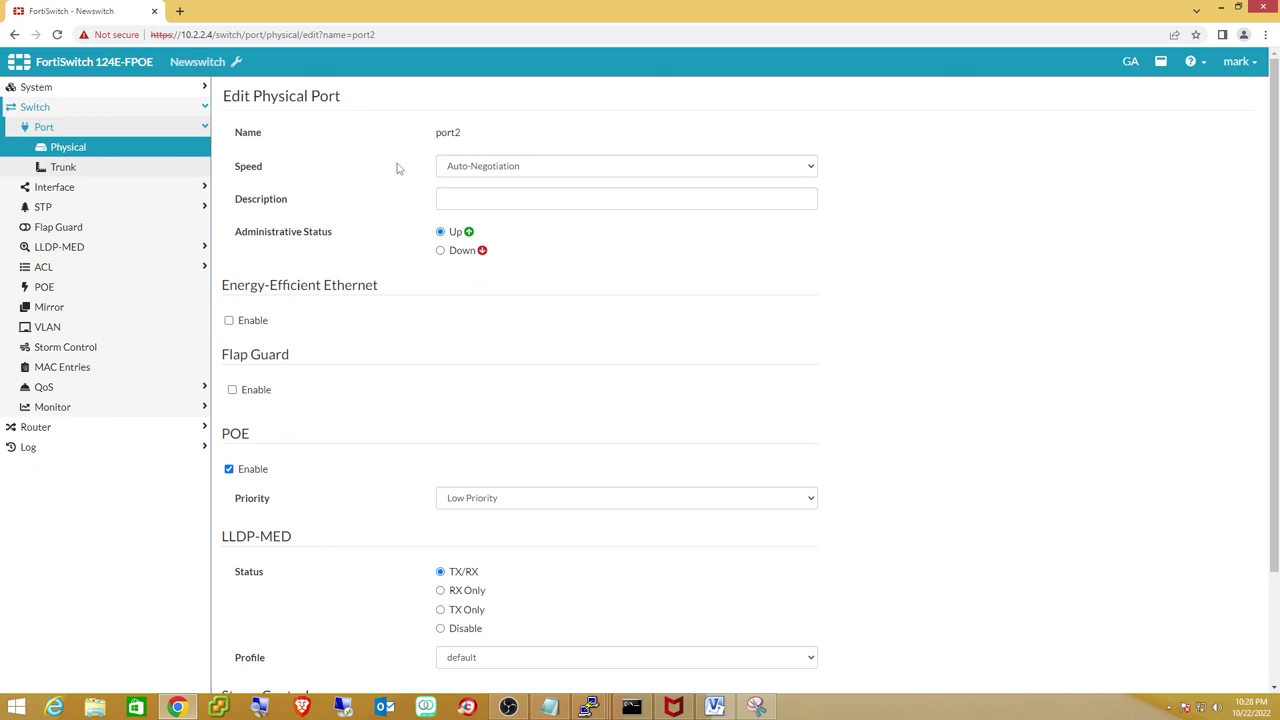
{"action": "scroll", "coordinate": [722, 240], "scroll_direction": "down", "scroll_amount": 3}
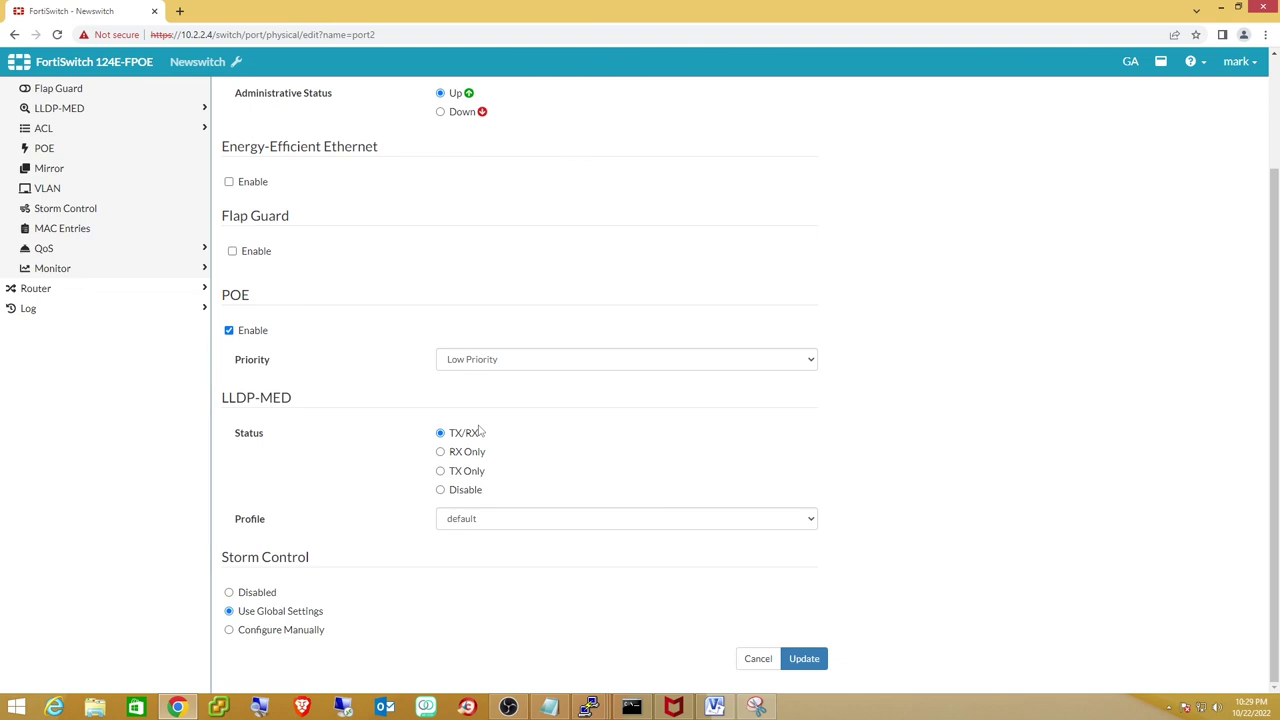
Discard port2's edits and open port1 from Physical Switch Ports for editing.
{"action": "left_click", "coordinate": [751, 667]}
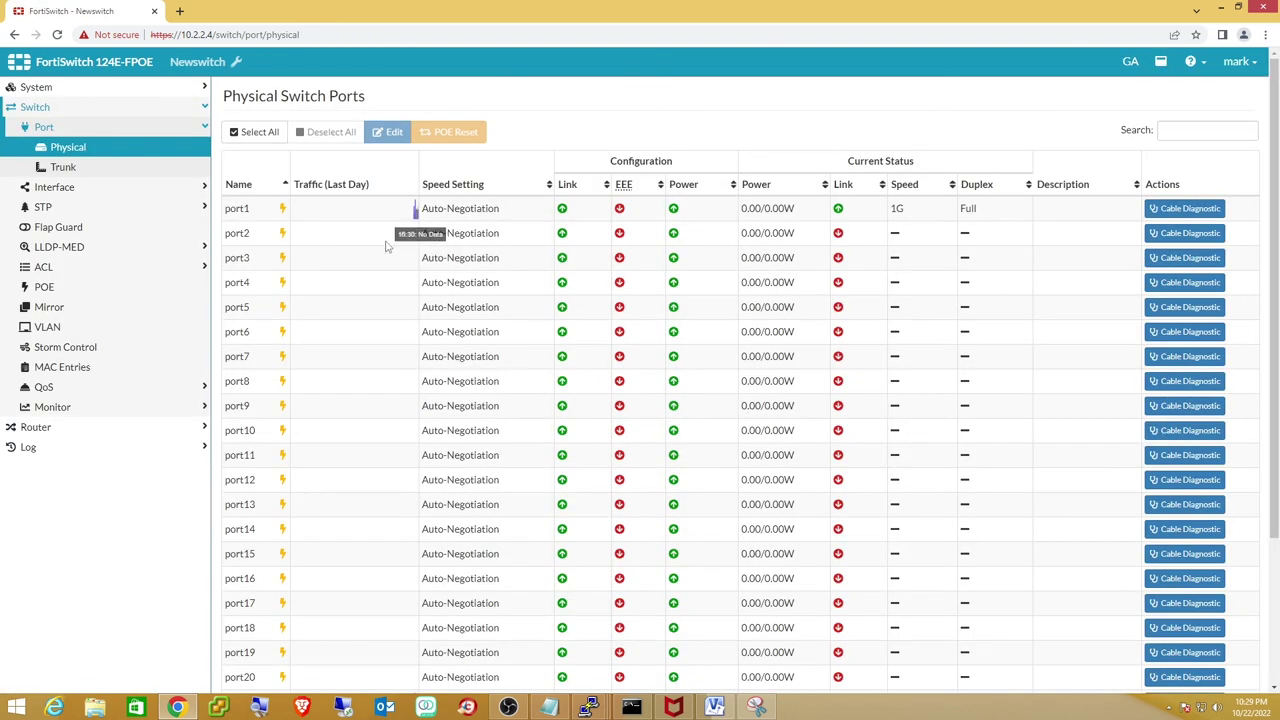
{"action": "left_click", "coordinate": [361, 213]}
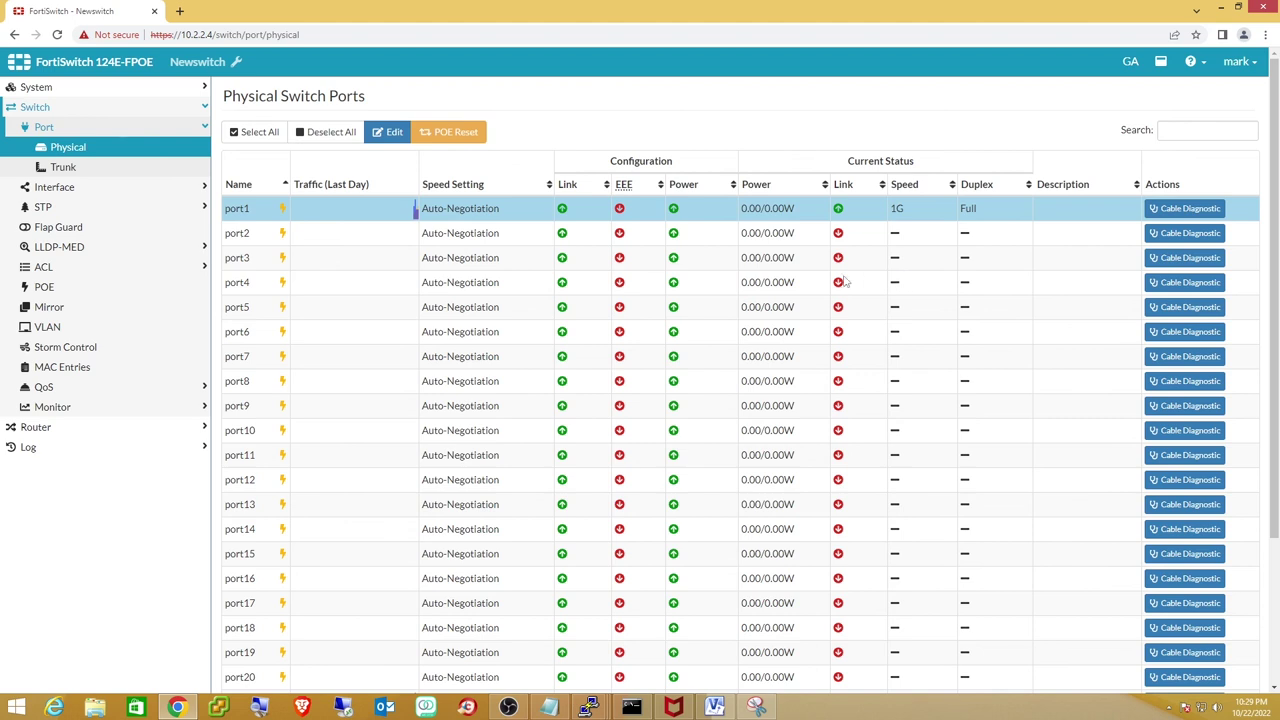
{"action": "left_click", "coordinate": [391, 140]}
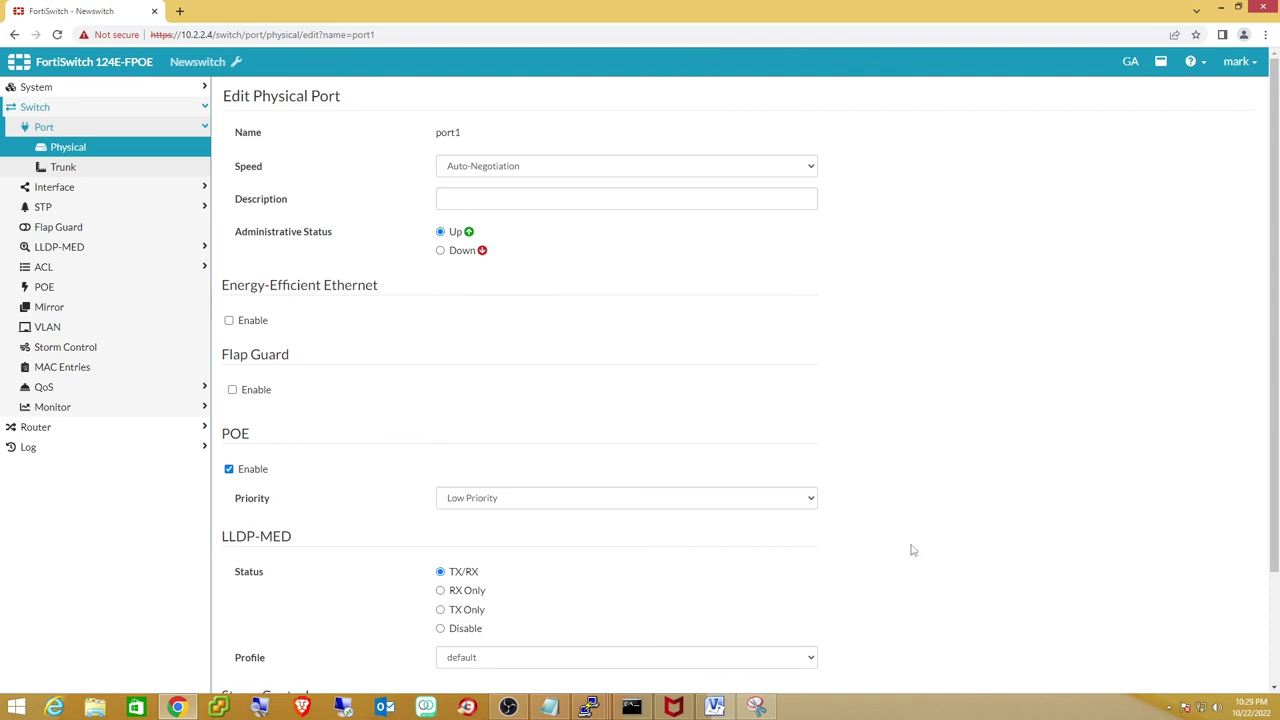
Set port1's LLDP-MED profile to Trunk and apply the update.
{"action": "left_click", "coordinate": [811, 659]}
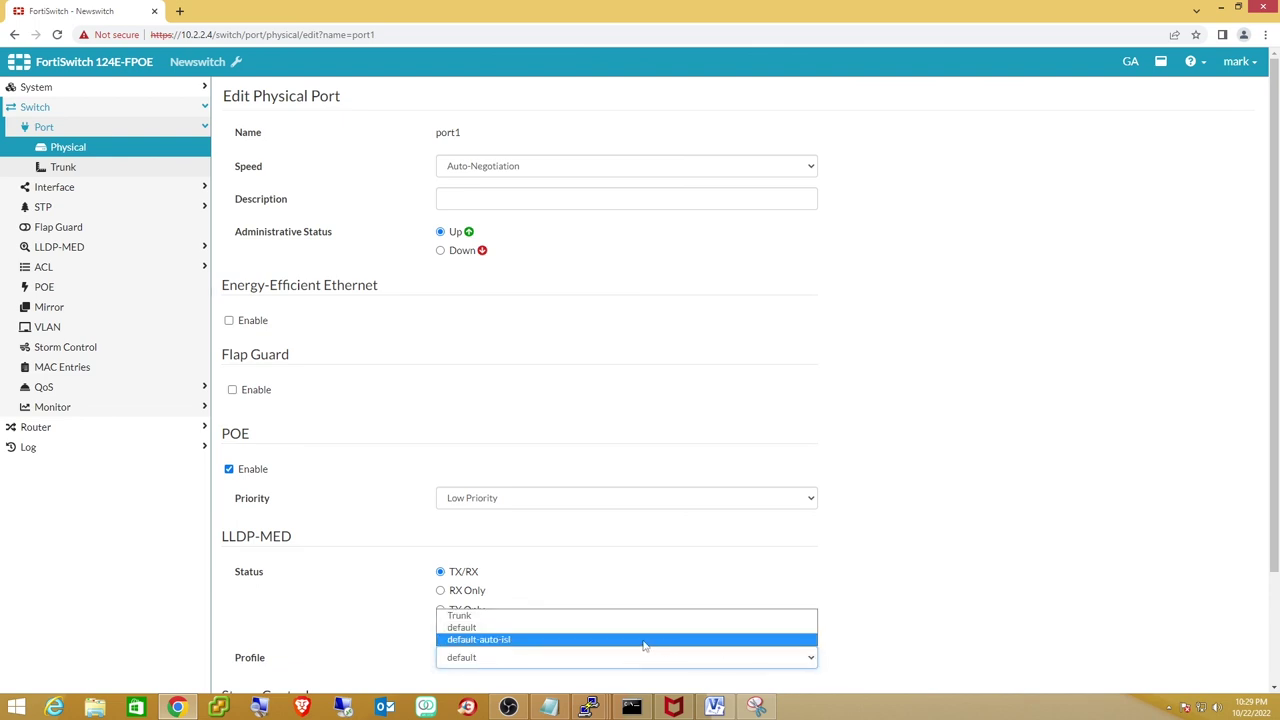
{"action": "left_click", "coordinate": [605, 615]}
{"action": "scroll", "coordinate": [1222, 556], "scroll_direction": "down", "scroll_amount": 2}
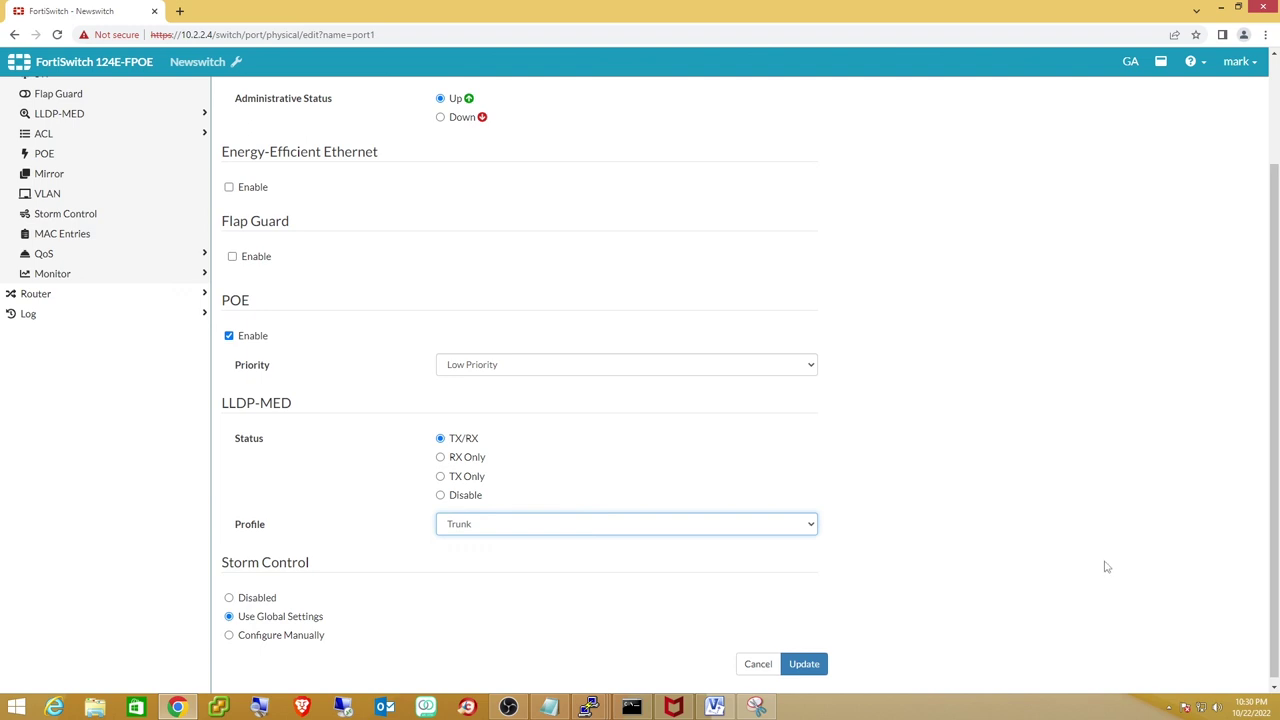
{"action": "scroll", "coordinate": [895, 595], "scroll_direction": "down", "scroll_amount": 1}
{"action": "left_click", "coordinate": [806, 660]}
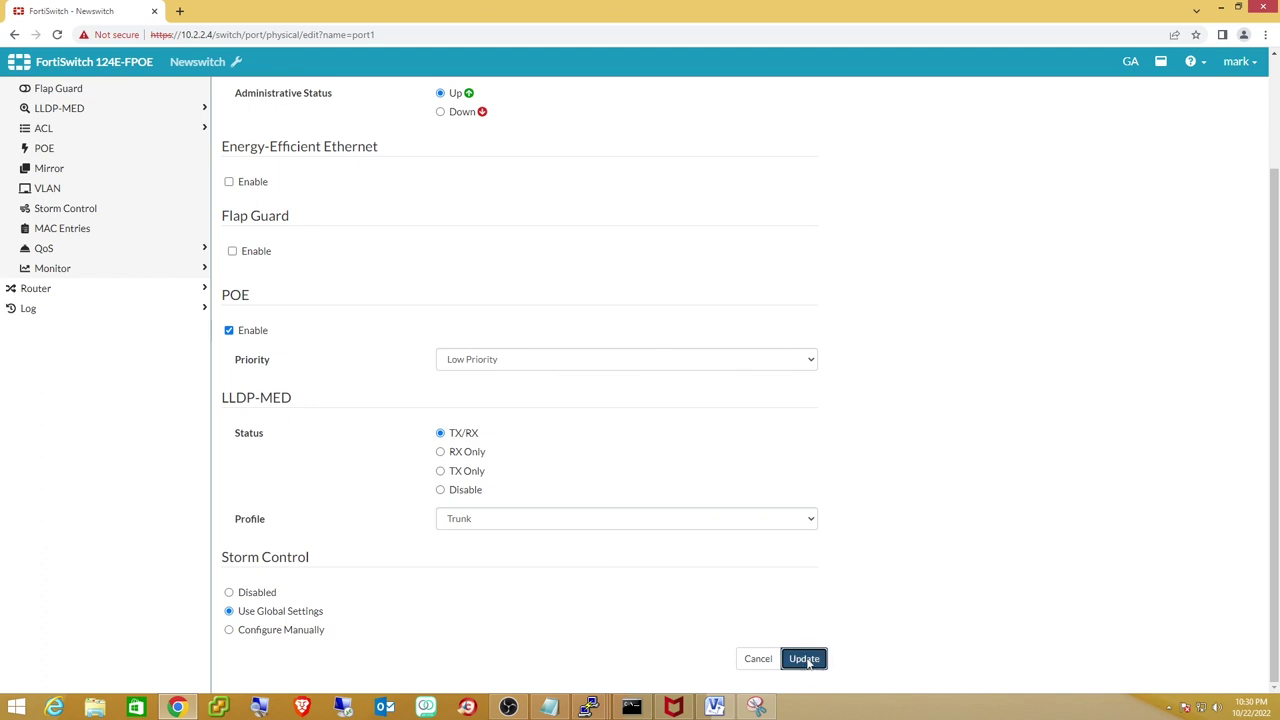